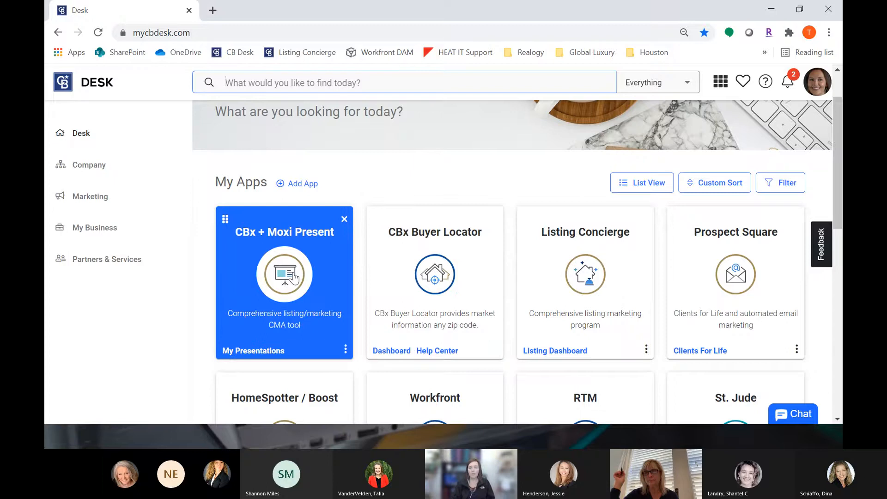
# Step: Open the CBx + Moxi Present app from the Desk apps
pyautogui.click(293, 278)
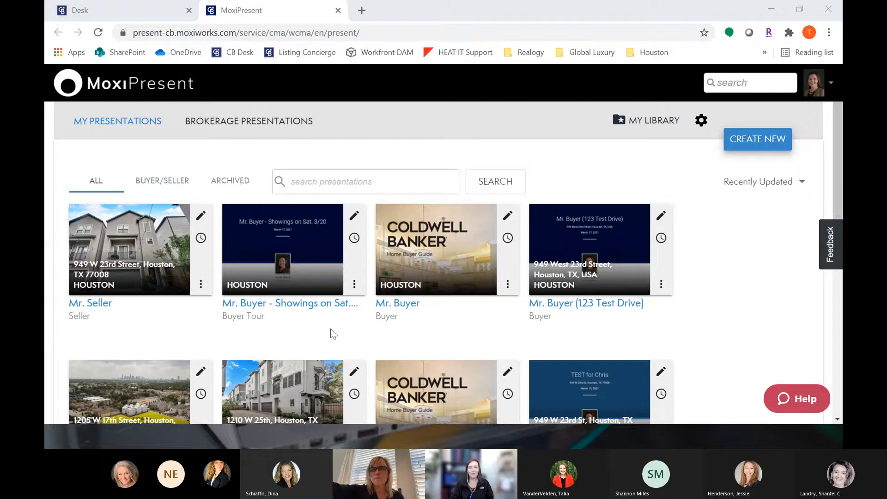
pyautogui.click(743, 307)
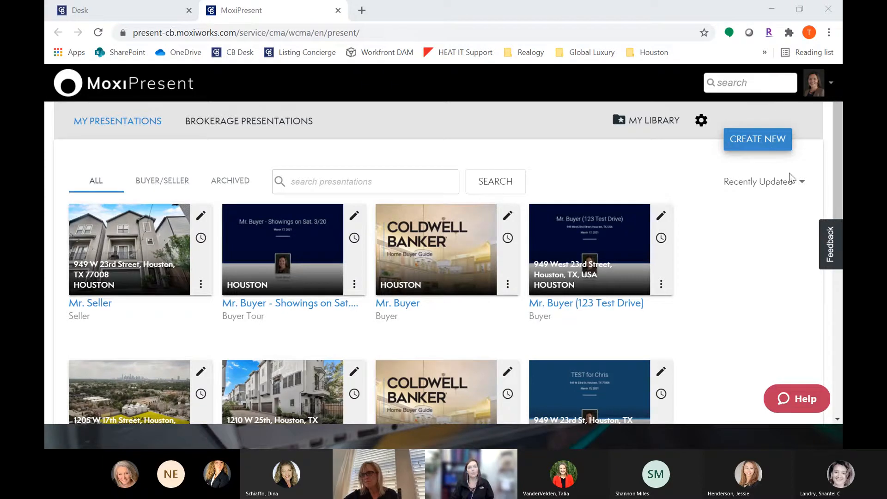
# Step: Start a new presentation and choose the Seller presentation type
pyautogui.click(765, 141)
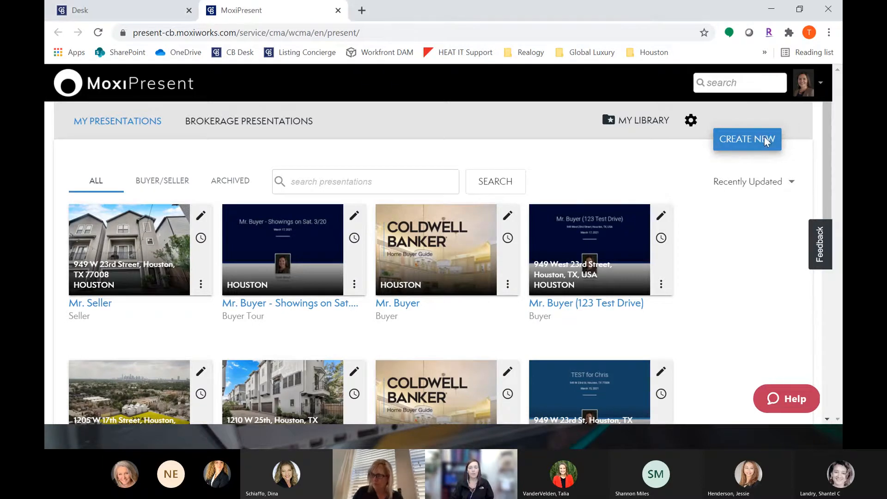
pyautogui.click(765, 141)
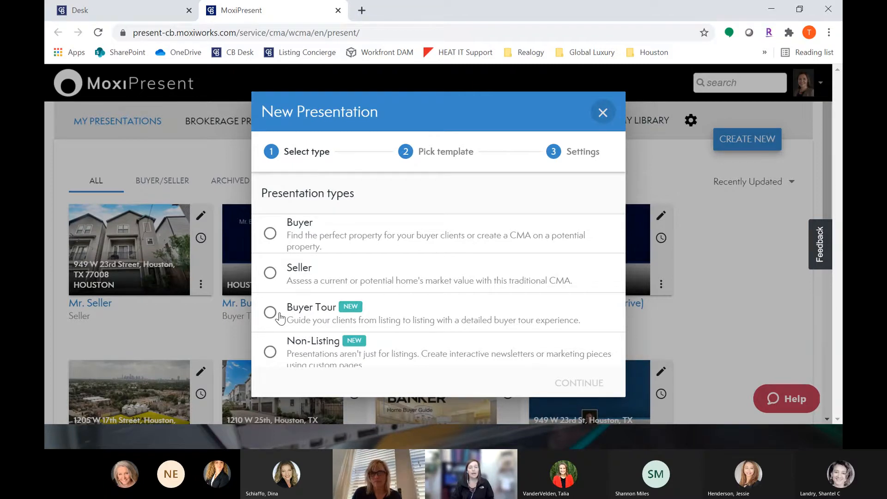
pyautogui.click(306, 276)
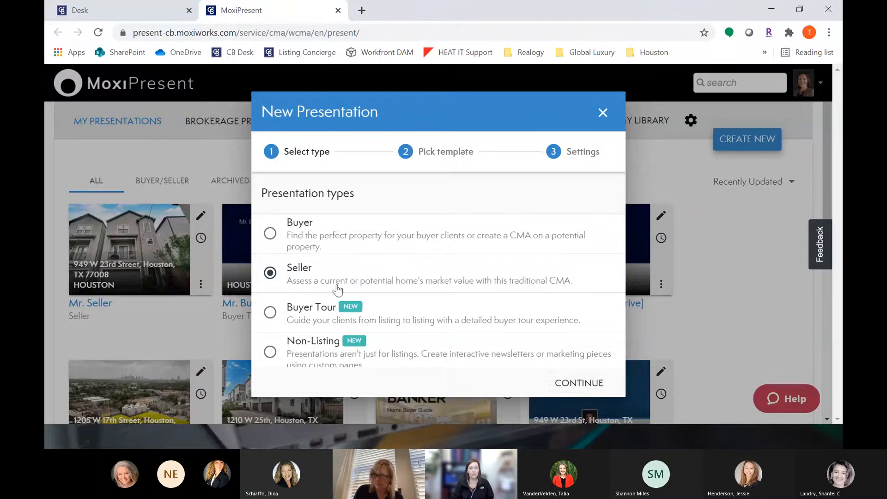
pyautogui.click(579, 383)
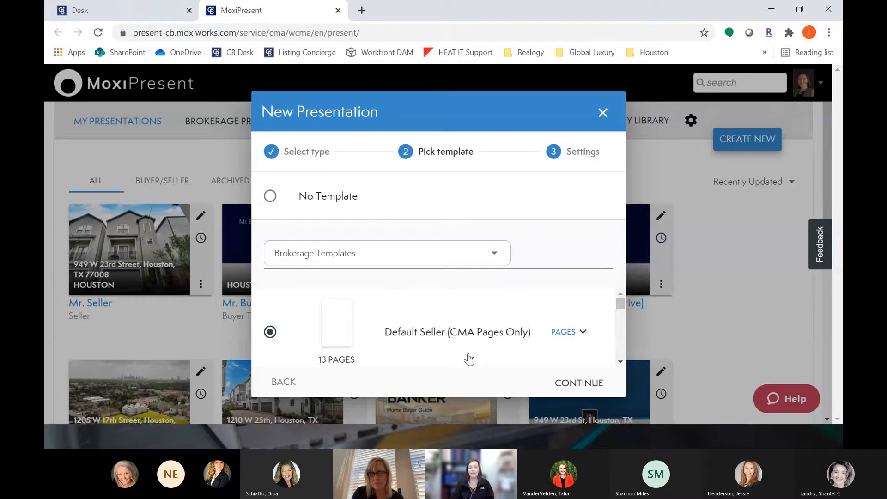
pyautogui.click(417, 260)
pyautogui.click(318, 265)
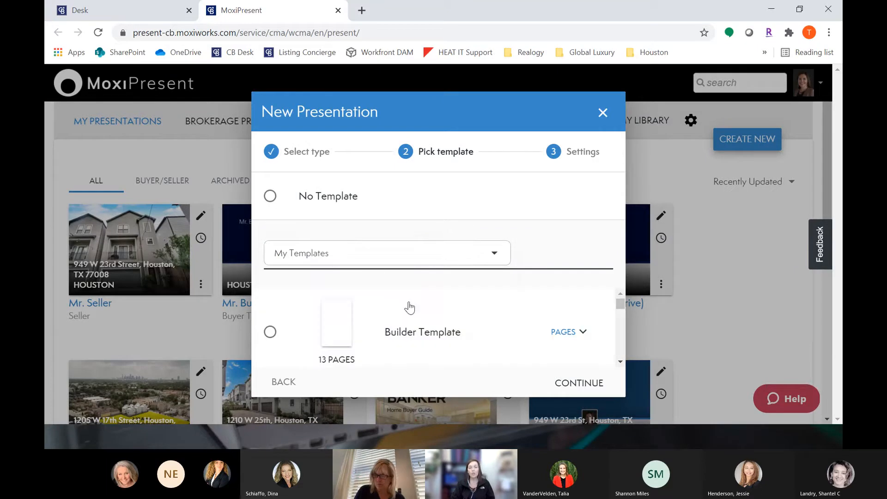
pyautogui.scroll(-1, 392, 338)
pyautogui.scroll(-1, 393, 339)
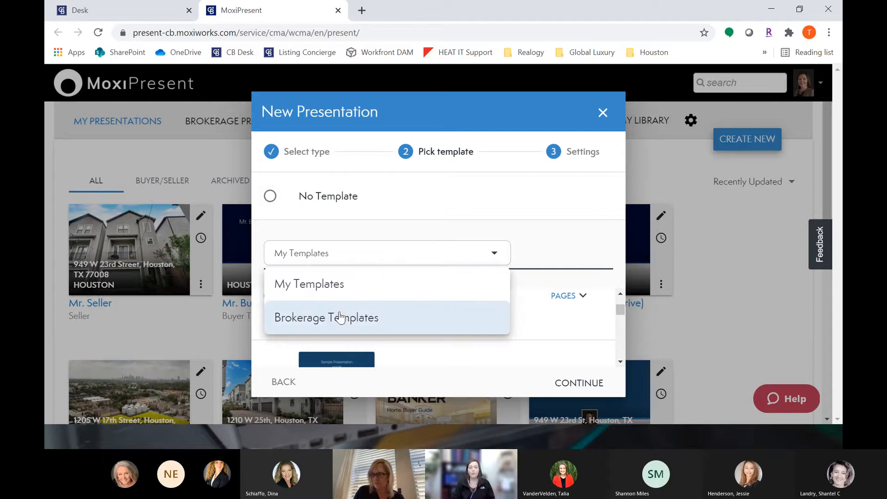
pyautogui.click(360, 322)
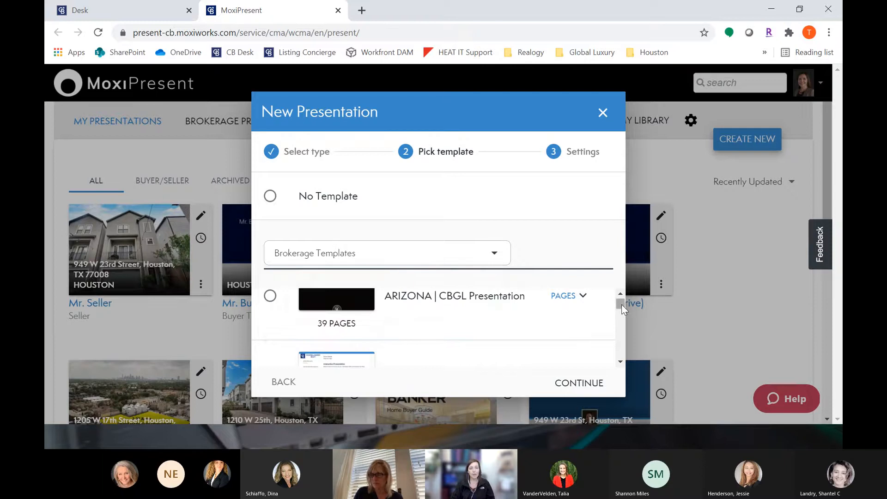
# Step: Browse the list of brokerage templates to find a Houston seller presentation
pyautogui.scroll(-3, 622, 304)
pyautogui.moveTo(622, 310); pyautogui.dragTo(623, 321)
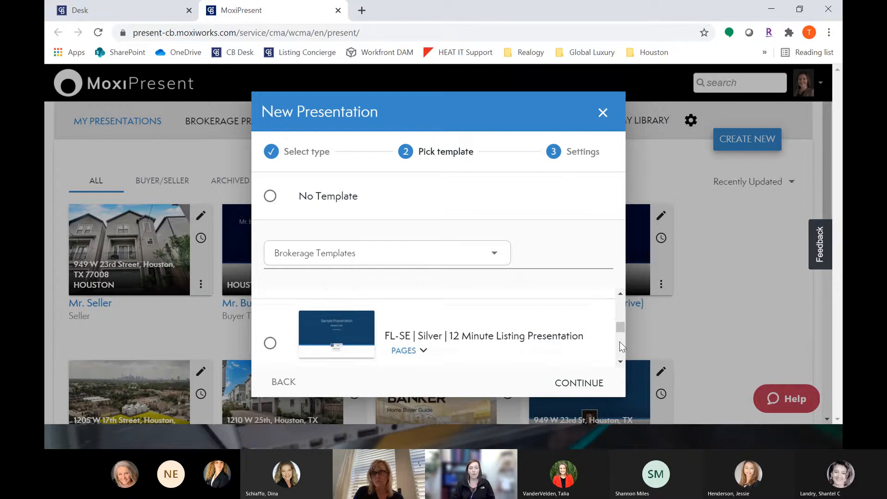
pyautogui.scroll(-5, 621, 336)
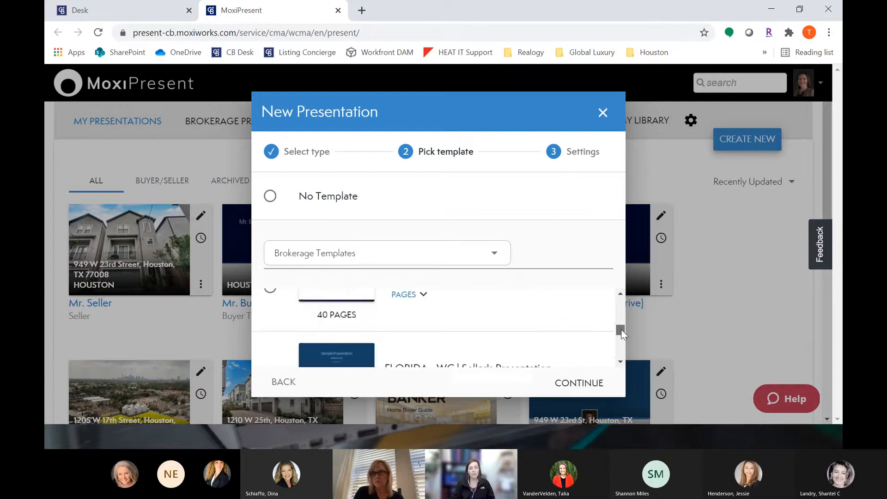
pyautogui.scroll(-2, 623, 332)
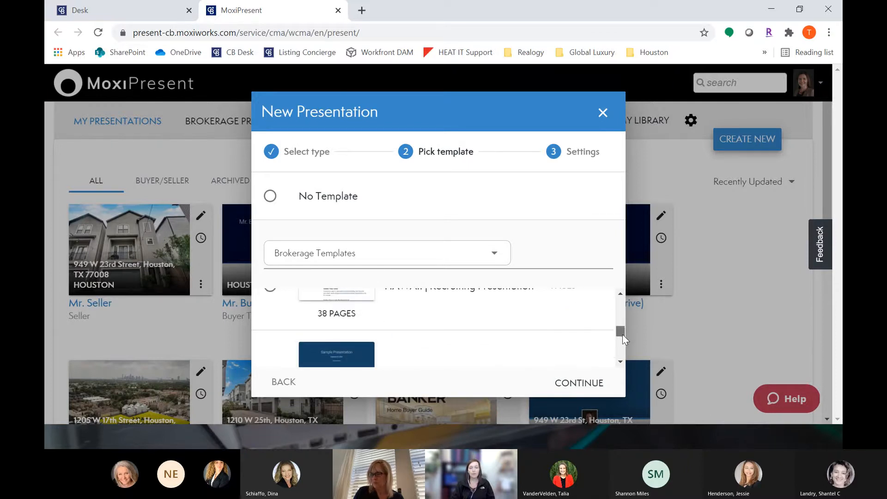
pyautogui.scroll(-4, 618, 351)
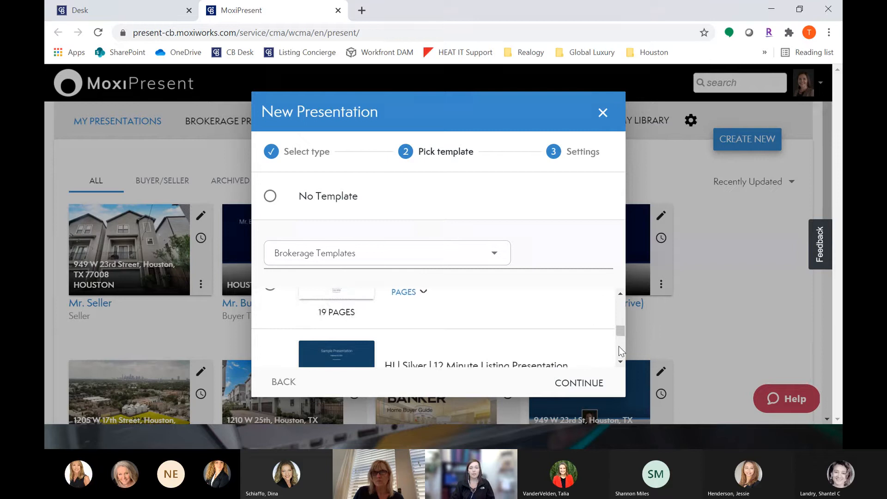
pyautogui.click(620, 295)
pyautogui.click(621, 295)
pyautogui.click(620, 295)
pyautogui.click(620, 295)
pyautogui.click(620, 295)
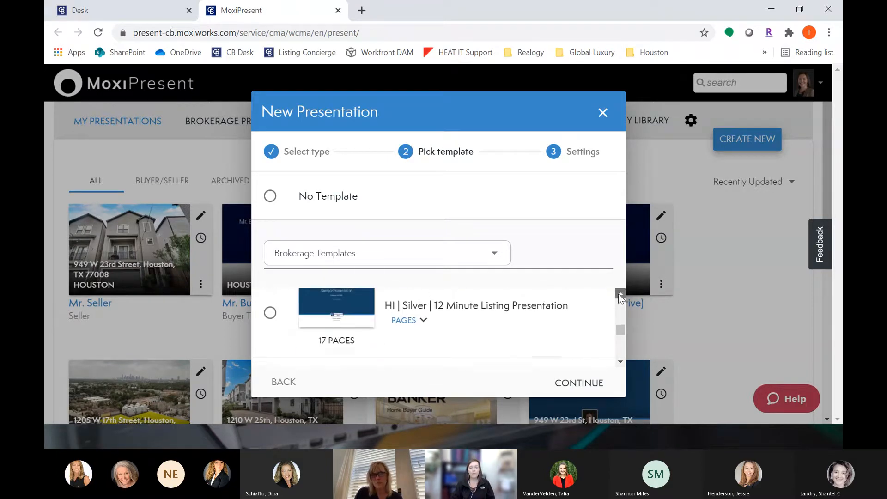
pyautogui.click(620, 294)
pyautogui.click(620, 362)
pyautogui.click(621, 363)
pyautogui.click(620, 363)
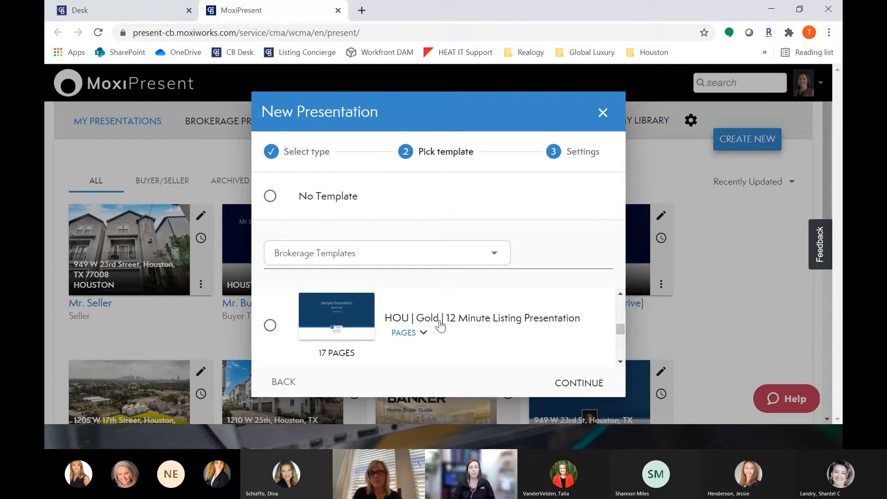
pyautogui.click(620, 362)
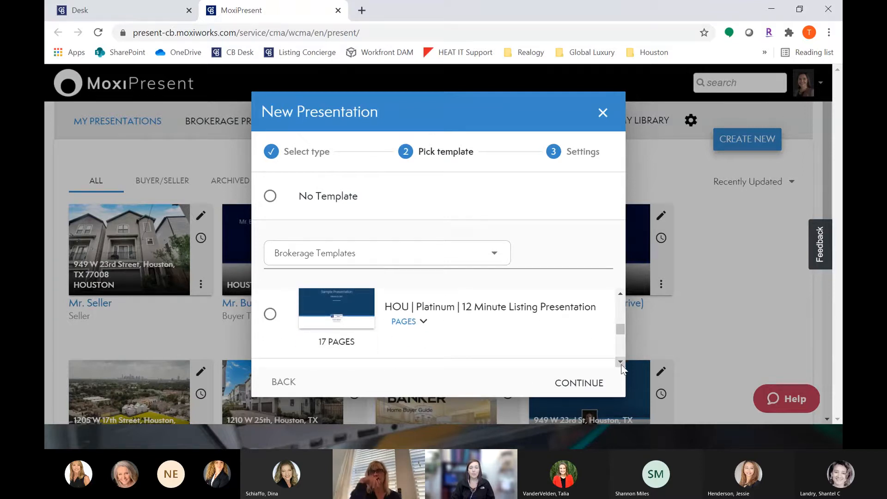
pyautogui.click(621, 363)
pyautogui.click(620, 363)
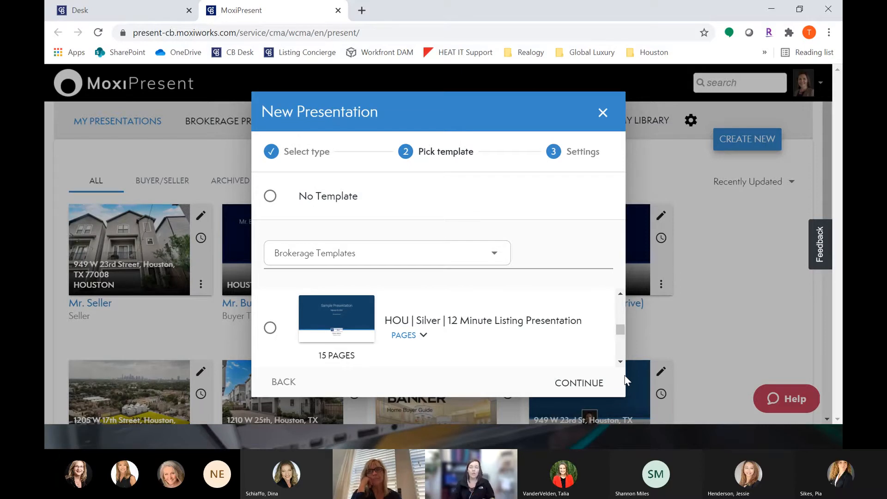
pyautogui.click(620, 362)
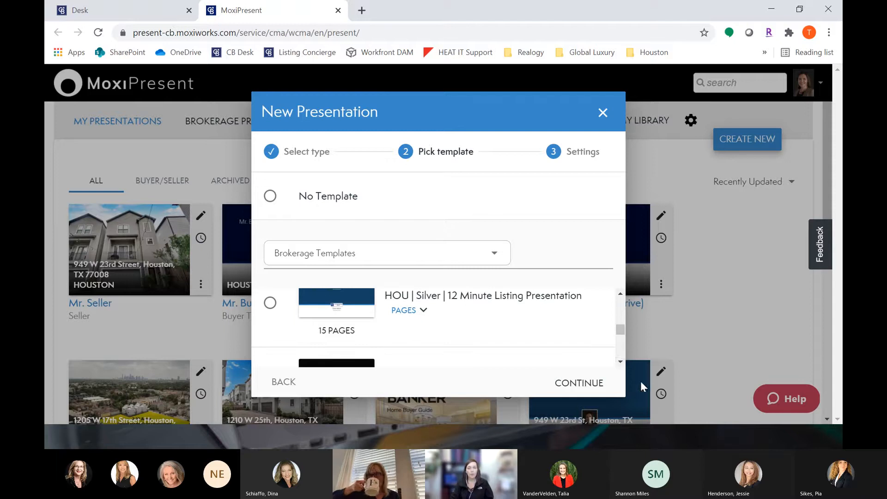
pyautogui.click(621, 362)
pyautogui.click(620, 362)
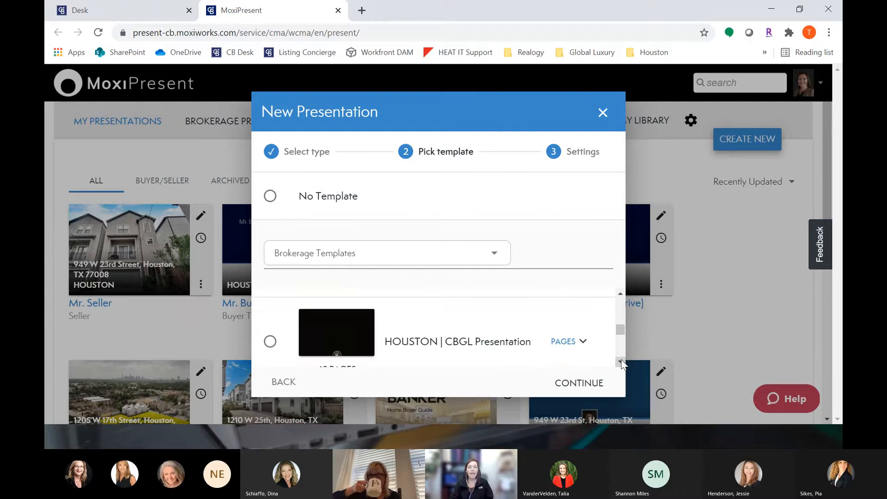
pyautogui.click(620, 363)
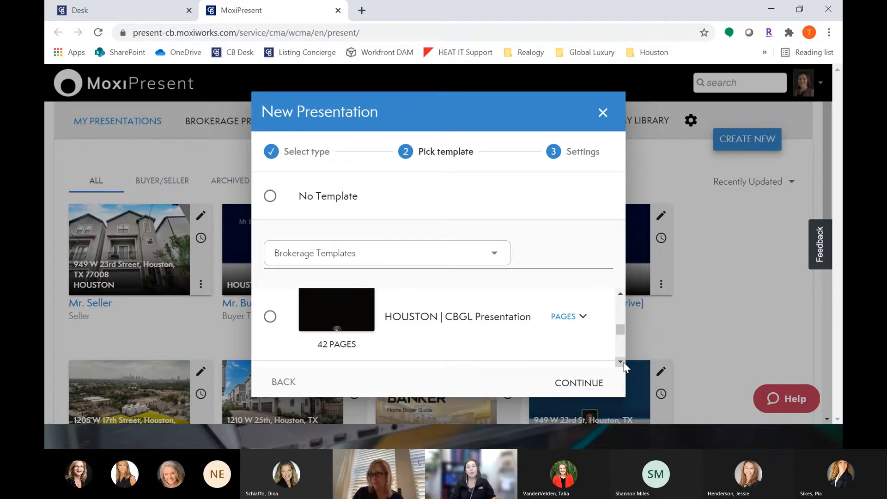
pyautogui.scroll(-2, 624, 365)
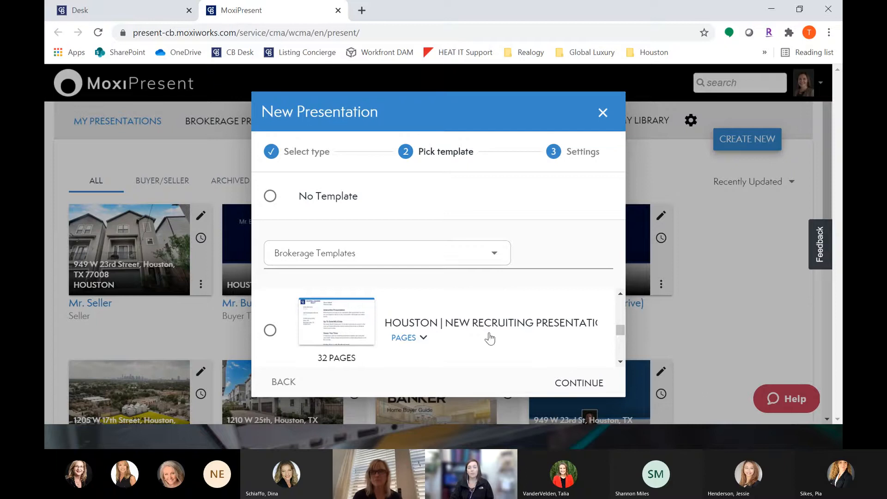
pyautogui.click(622, 363)
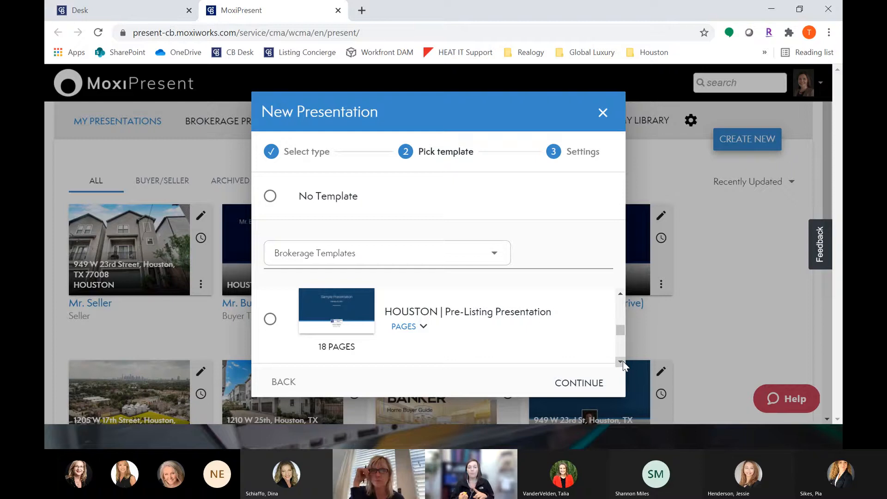
pyautogui.click(620, 362)
pyautogui.click(622, 362)
pyautogui.click(623, 363)
pyautogui.click(623, 363)
pyautogui.click(623, 363)
pyautogui.click(623, 362)
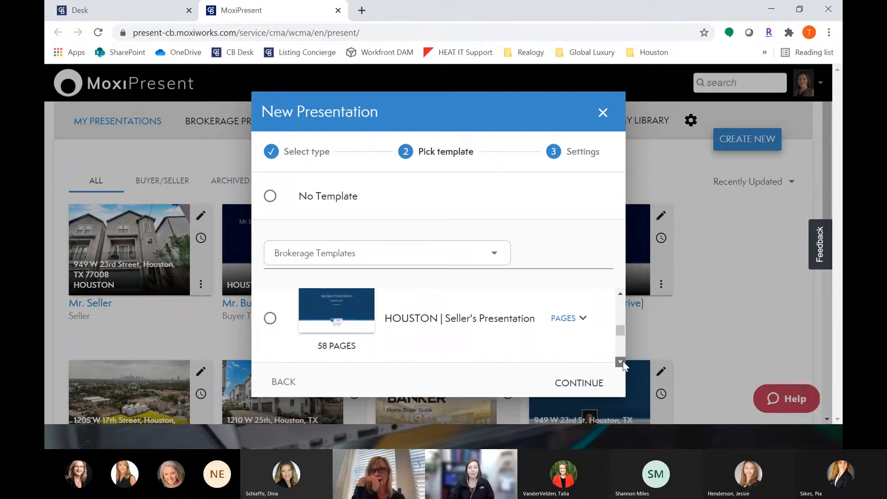
pyautogui.click(622, 362)
pyautogui.click(622, 293)
pyautogui.click(621, 292)
pyautogui.click(621, 363)
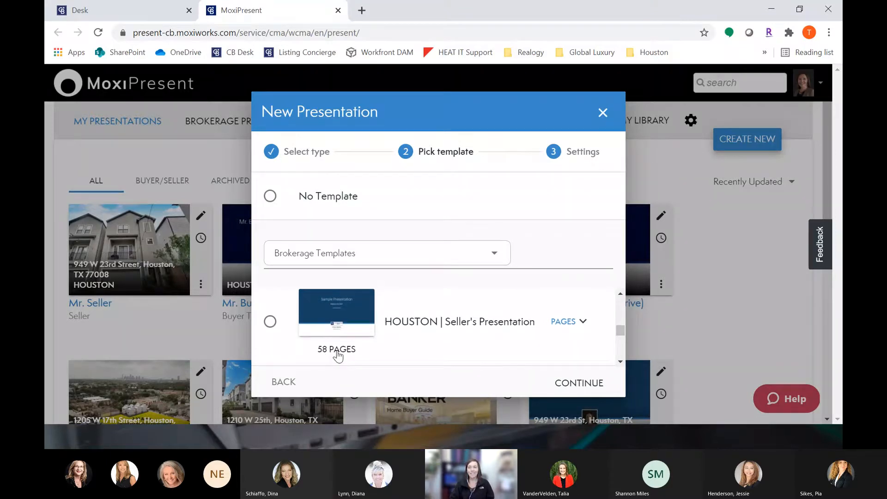
# Step: Select the HOUSTON | Seller's Presentation template and continue to settings
pyautogui.click(272, 323)
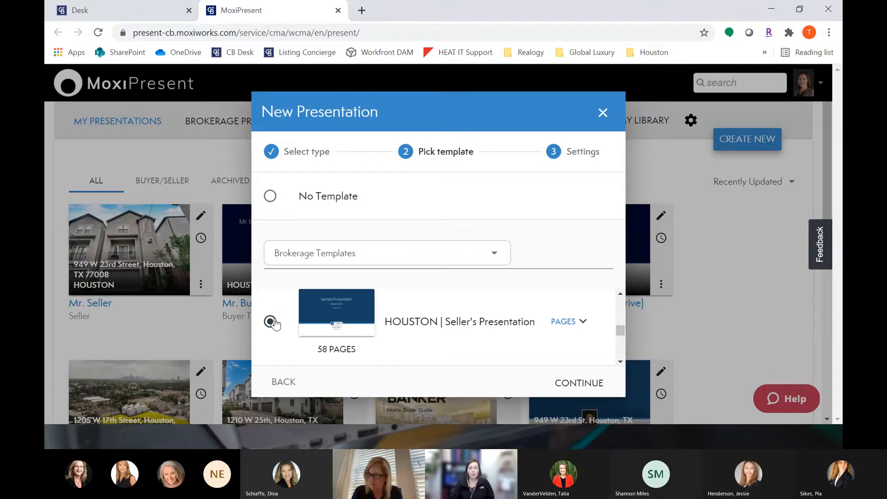
pyautogui.click(571, 382)
# Step: Enter "Mr. Buyer - 3/18/21" as the Prepared for name
pyautogui.click(449, 208)
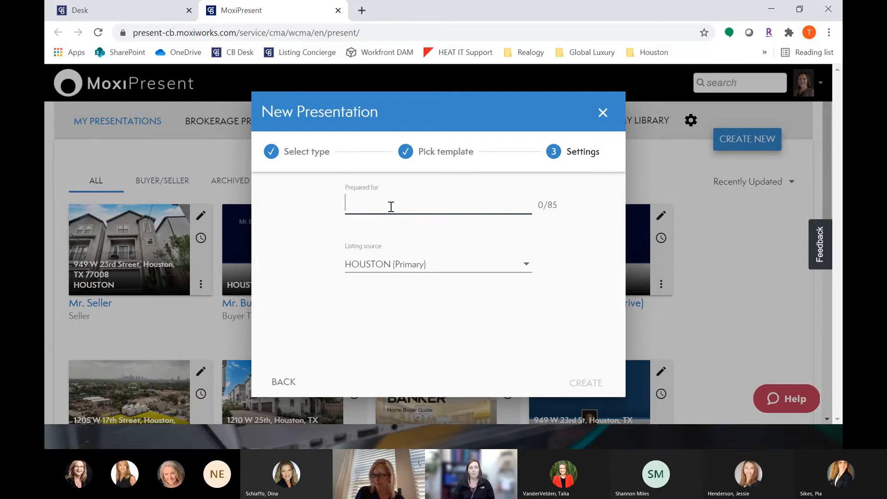
pyautogui.write('Mr. ')
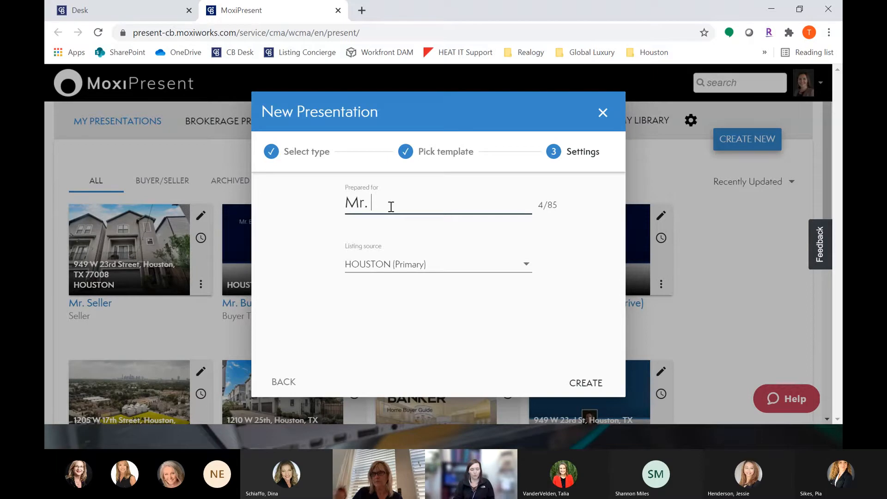
pyautogui.write('Buyer - 3/18/0')
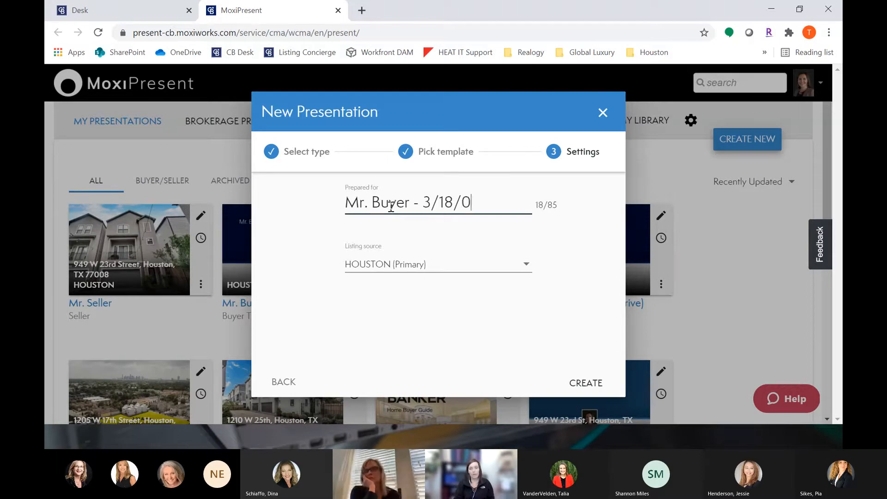
pyautogui.press('BackSpace')
pyautogui.write('21')
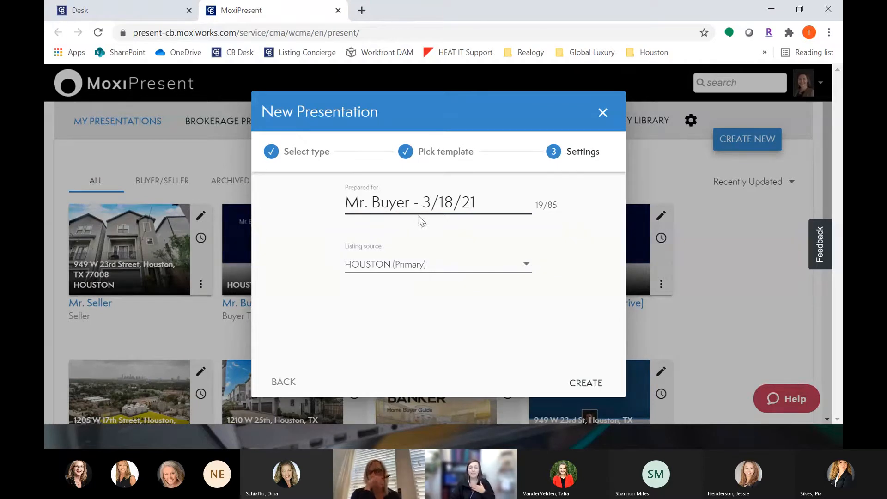
# Step: Set the listing source to HOUSTON (Primary) and create the presentation
pyautogui.click(454, 270)
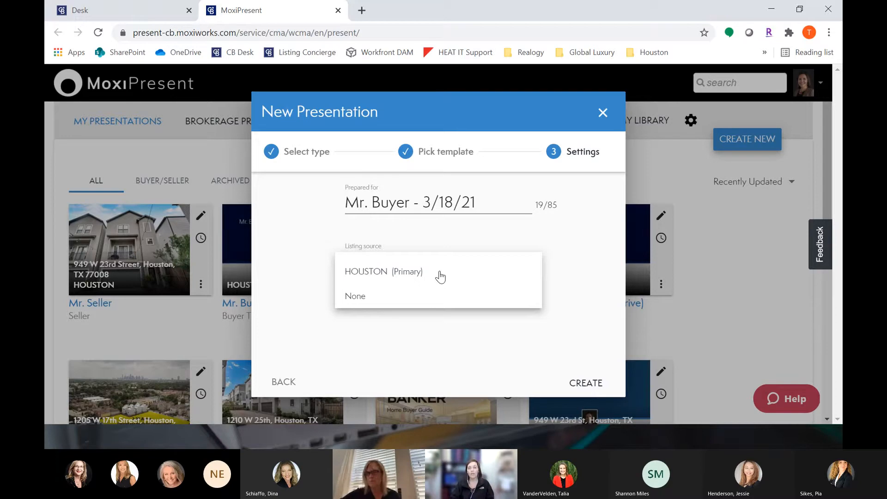
pyautogui.click(397, 274)
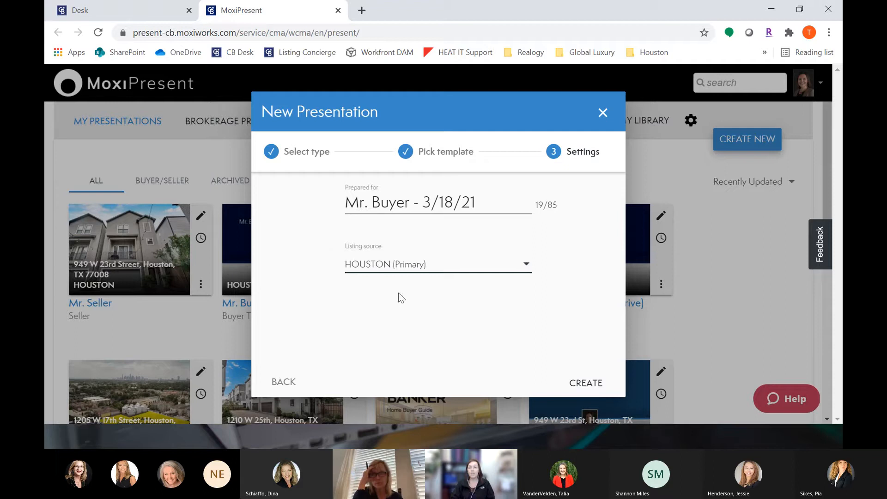
pyautogui.click(411, 266)
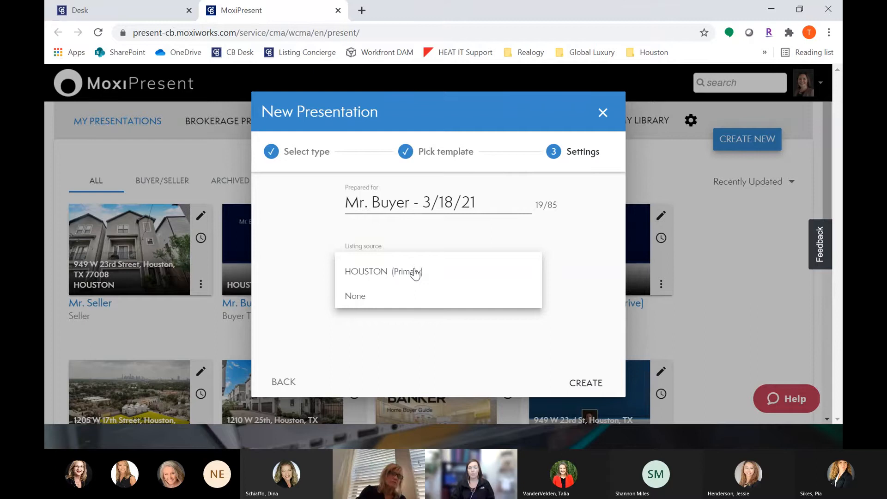
pyautogui.click(415, 274)
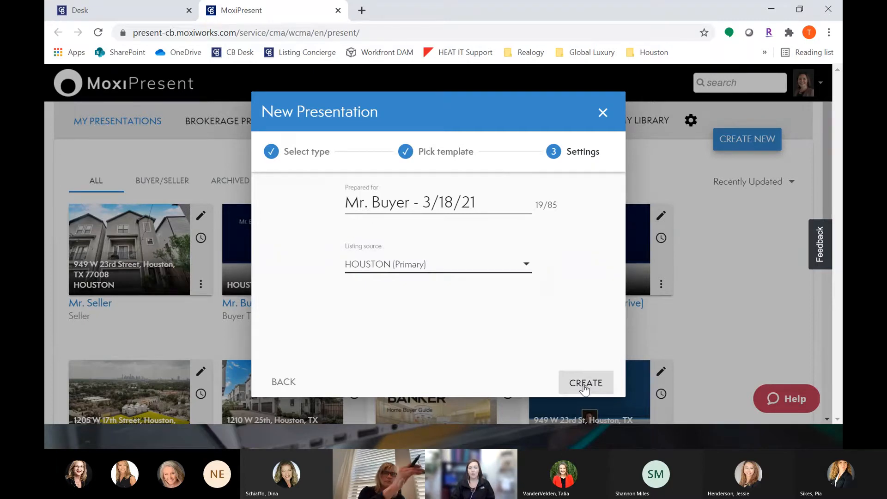
pyautogui.click(585, 388)
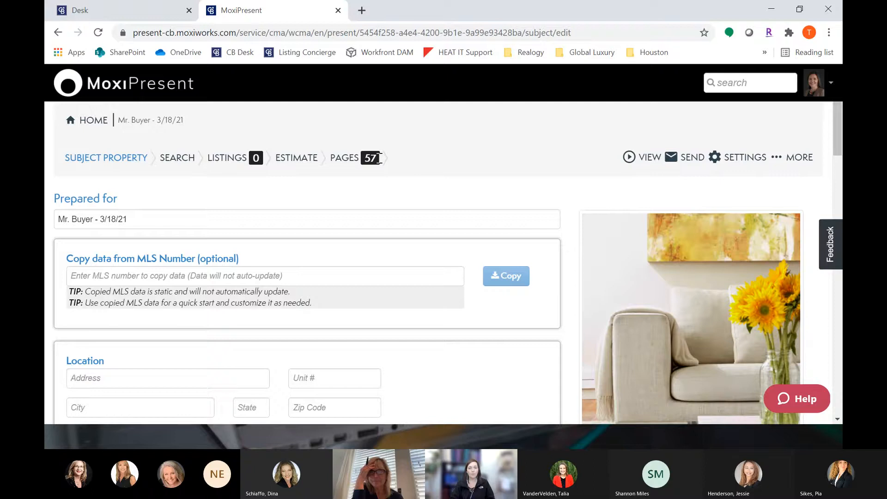
# Step: Tour the Search, Listings, Estimate and Pages sections of the presentation, returning to Subject Property
pyautogui.click(182, 163)
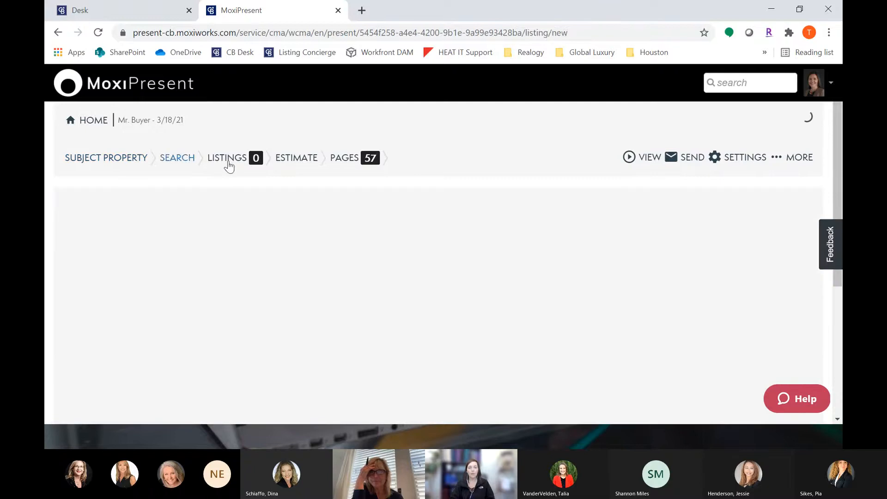
pyautogui.click(231, 163)
pyautogui.click(296, 161)
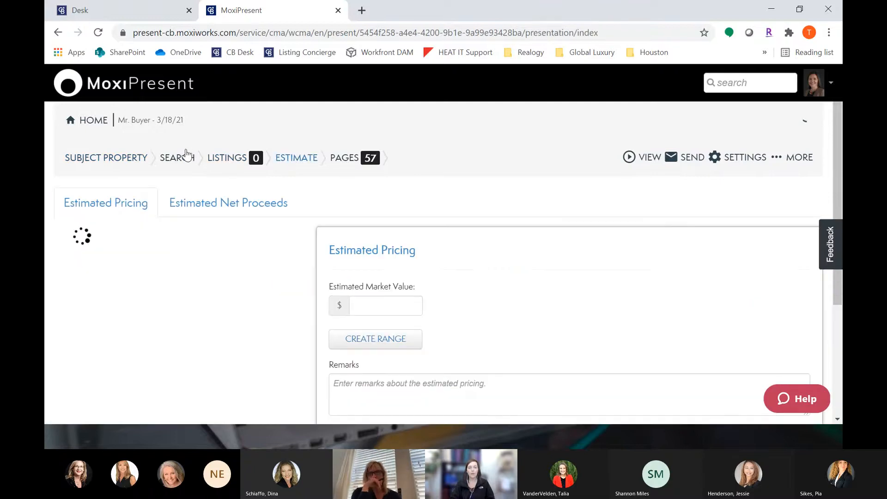
pyautogui.click(122, 165)
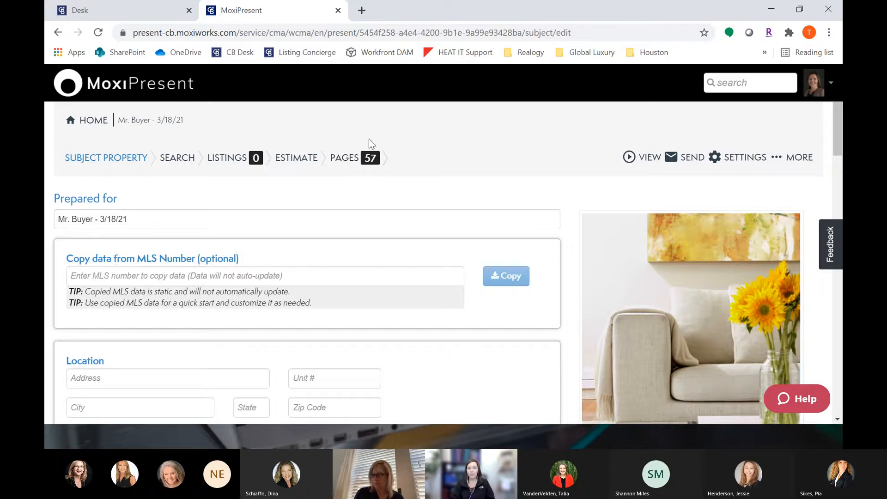
pyautogui.click(336, 159)
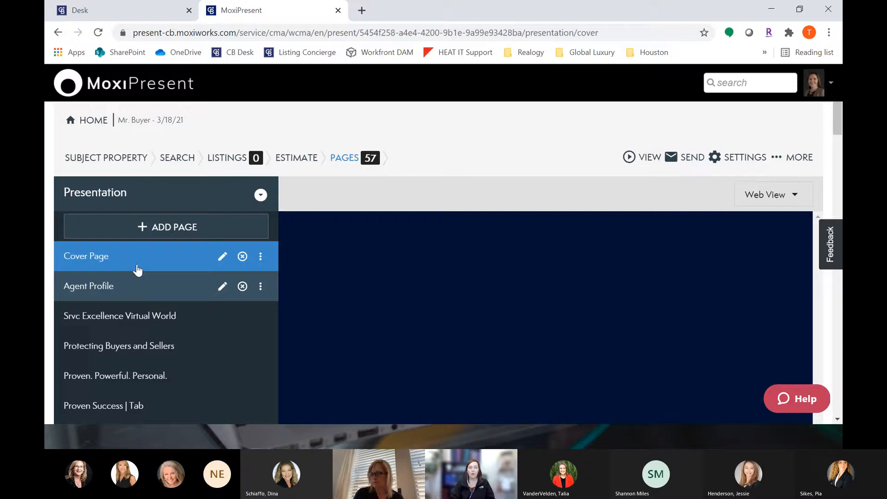
pyautogui.click(90, 158)
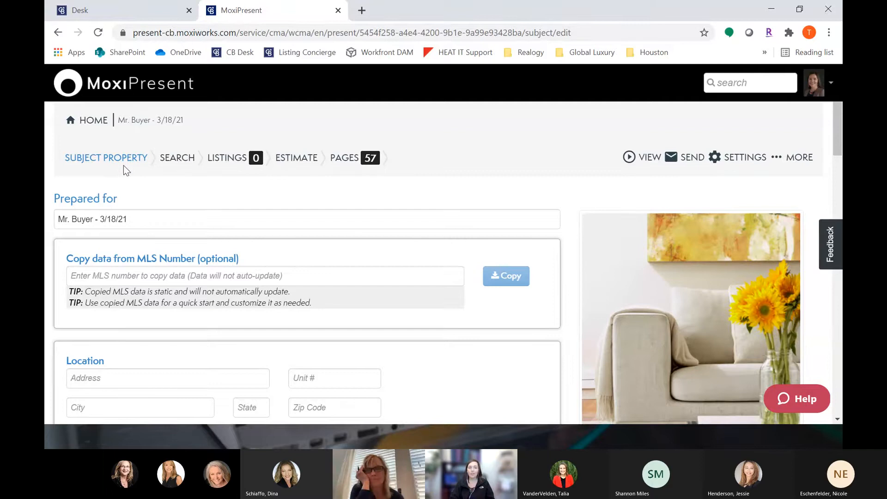
# Step: Preview the presentation in web view in a new tab, then return to the editor
pyautogui.click(644, 158)
pyautogui.click(673, 162)
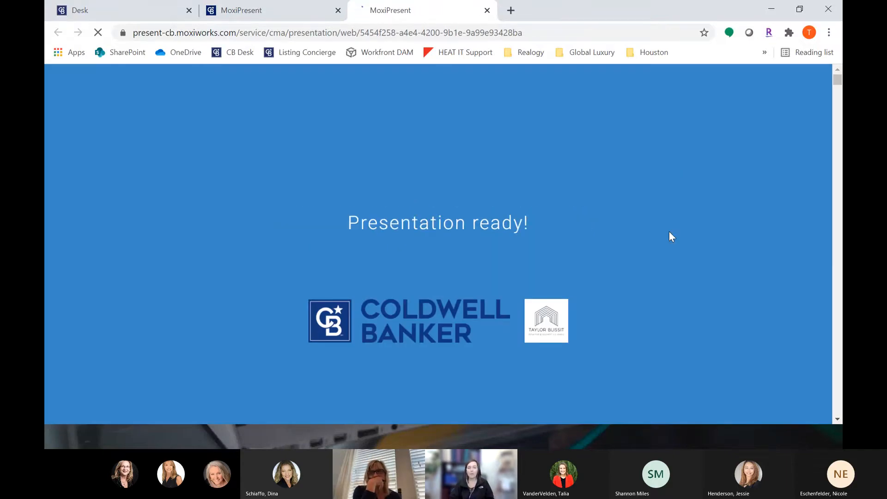
pyautogui.scroll(-2, 669, 231)
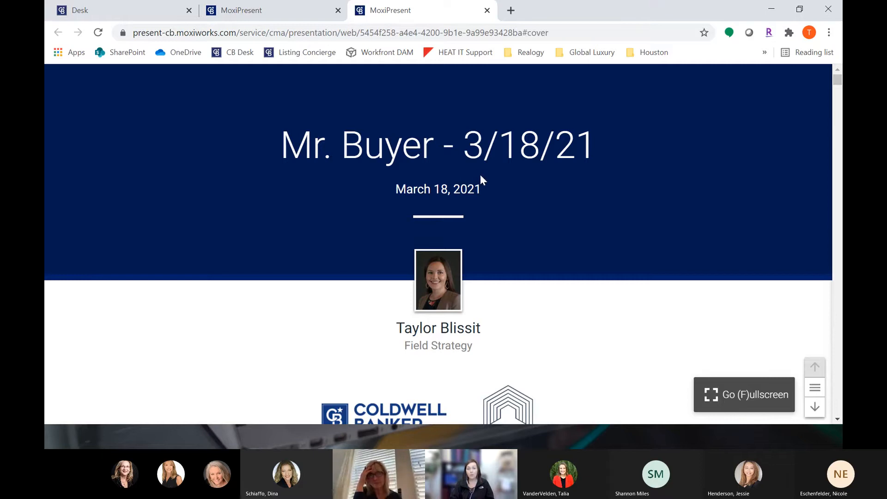
pyautogui.click(254, 12)
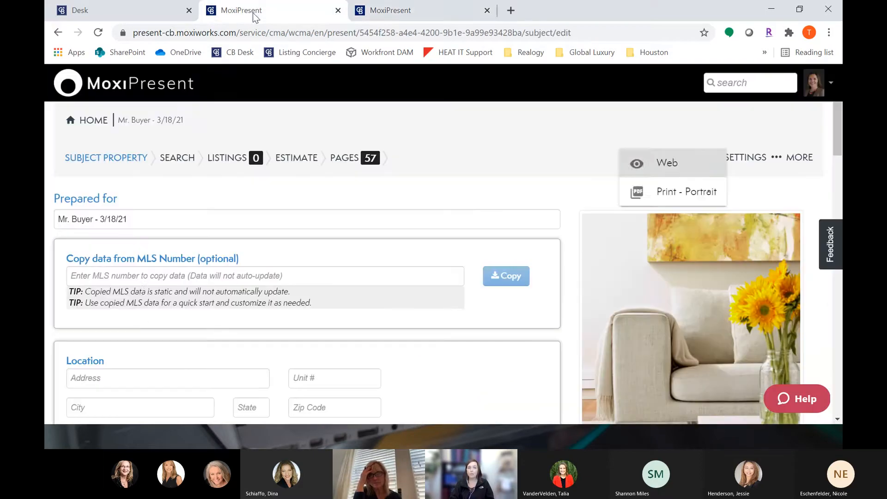
# Step: Review the Subject Property form fields from the MLS copy box down to Features
pyautogui.click(155, 276)
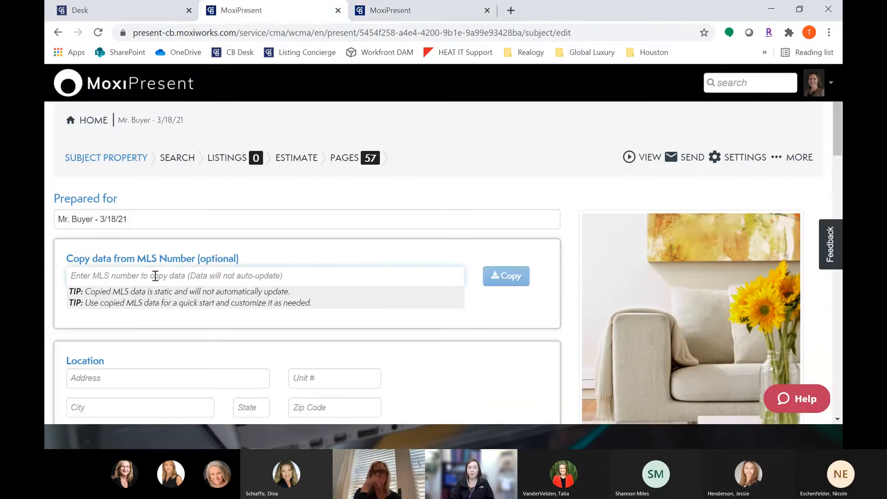
pyautogui.hotkey('ctrl', '+')
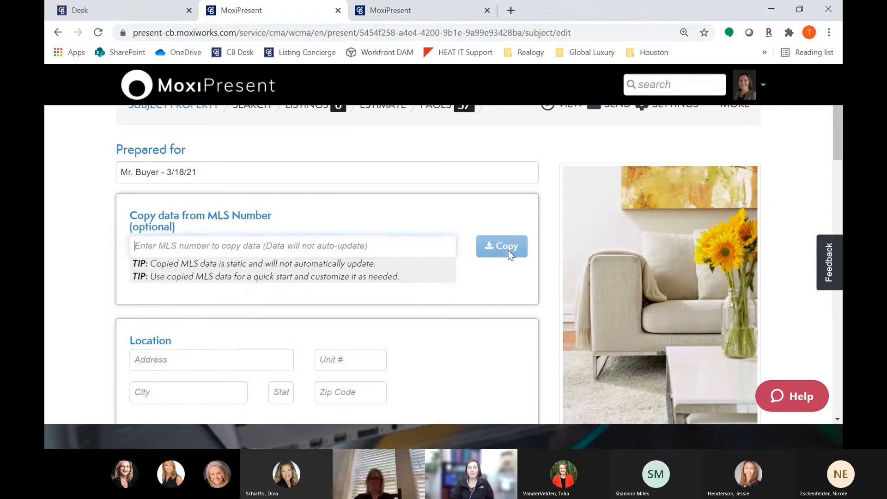
pyautogui.scroll(-3, 438, 242)
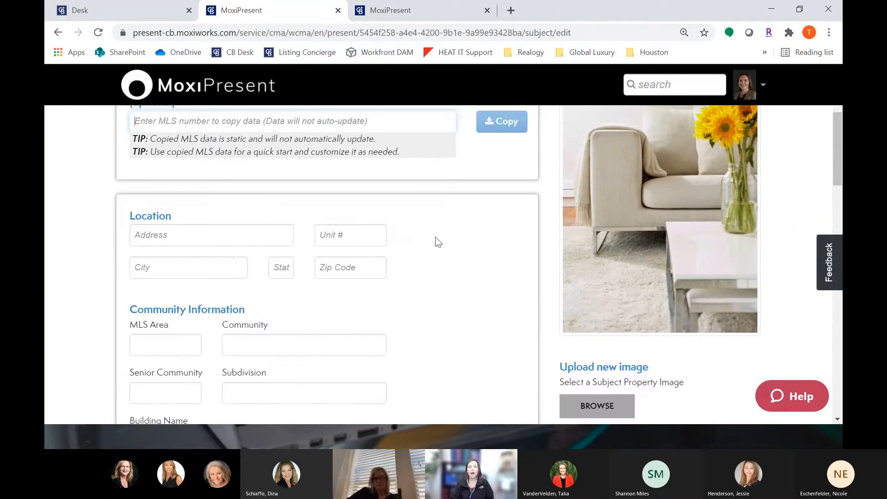
pyautogui.scroll(-3, 203, 250)
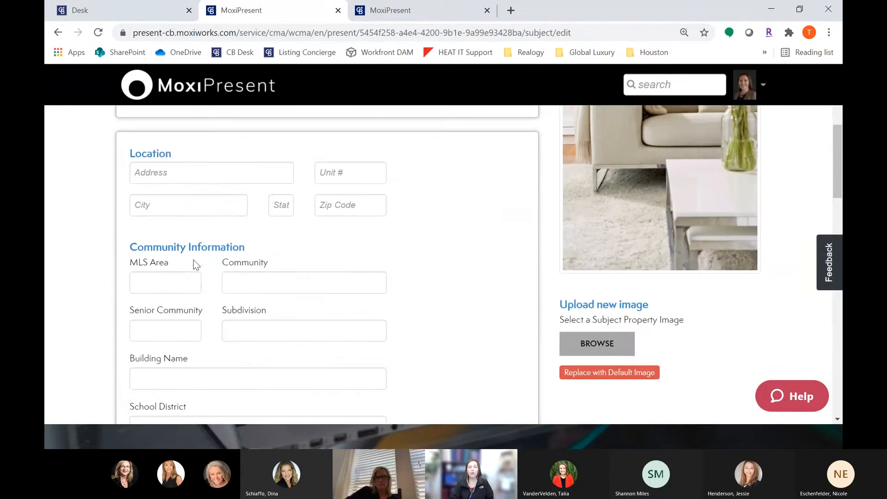
pyautogui.scroll(-6, 180, 314)
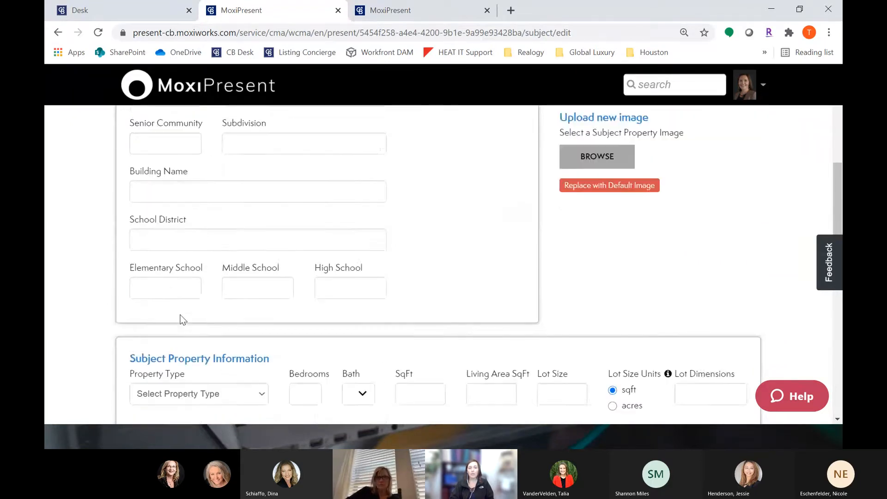
pyautogui.scroll(-1, 183, 319)
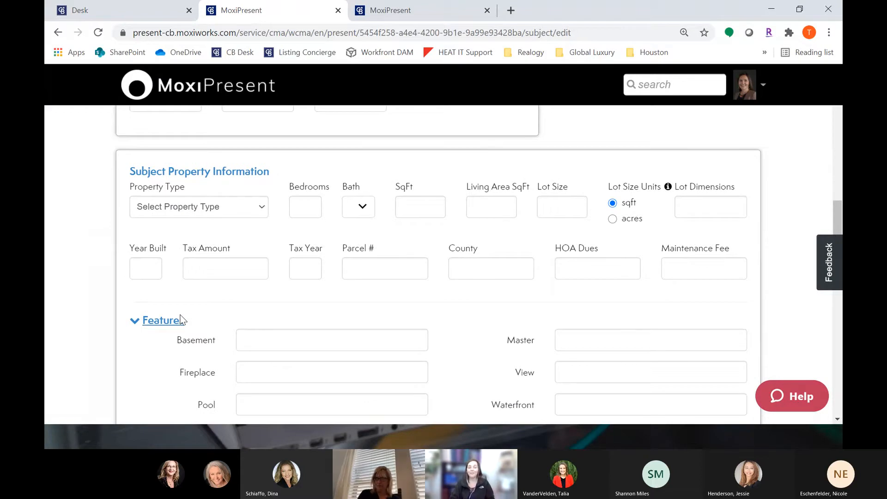
pyautogui.scroll(-2, 181, 319)
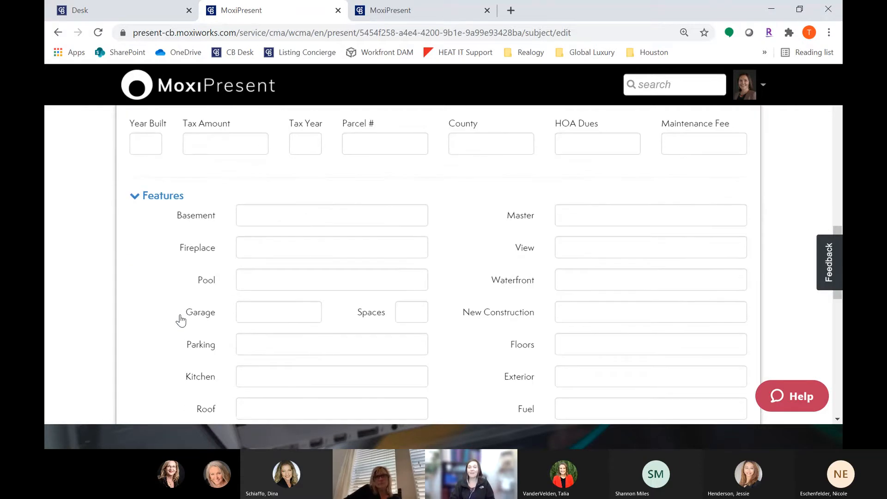
pyautogui.scroll(5, 180, 319)
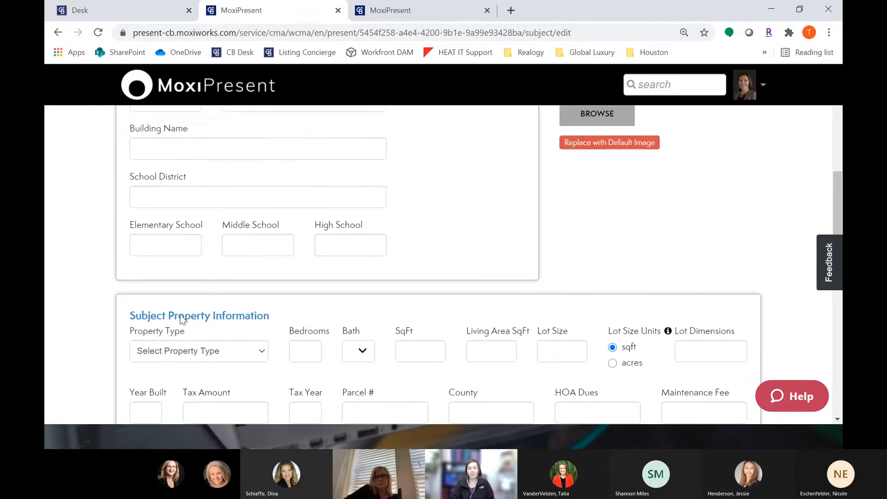
pyautogui.scroll(7, 180, 319)
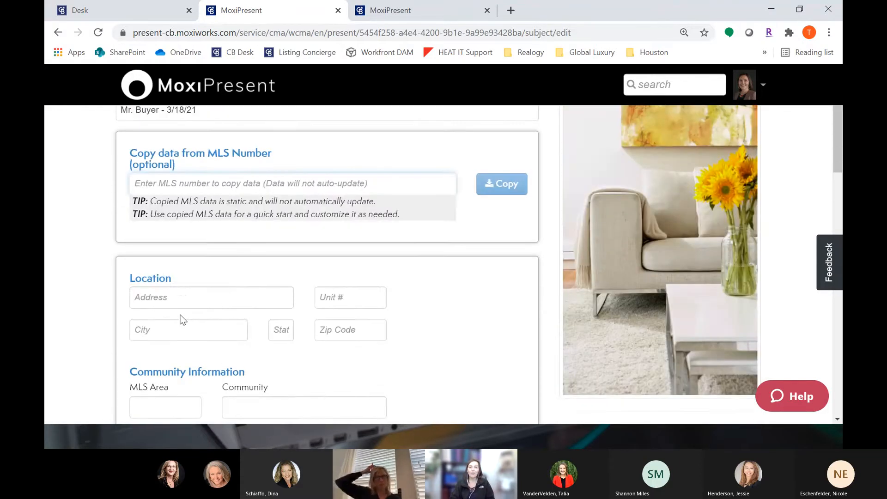
pyautogui.scroll(1, 182, 319)
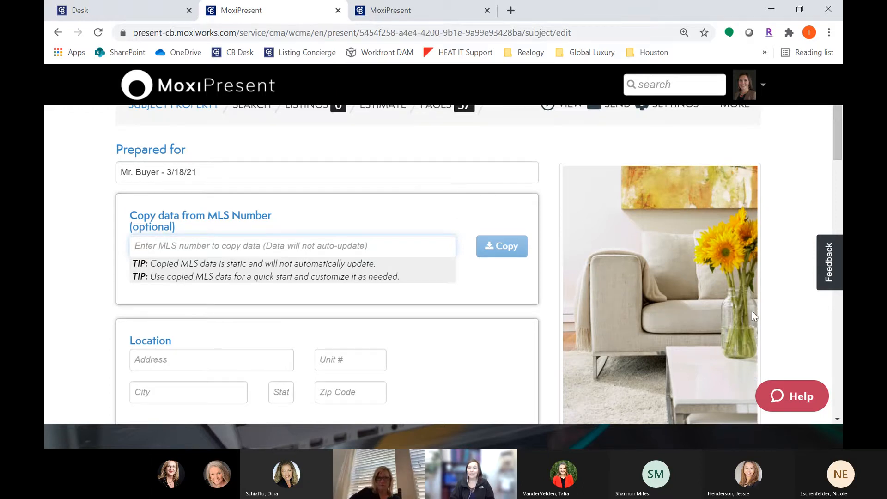
pyautogui.click(399, 10)
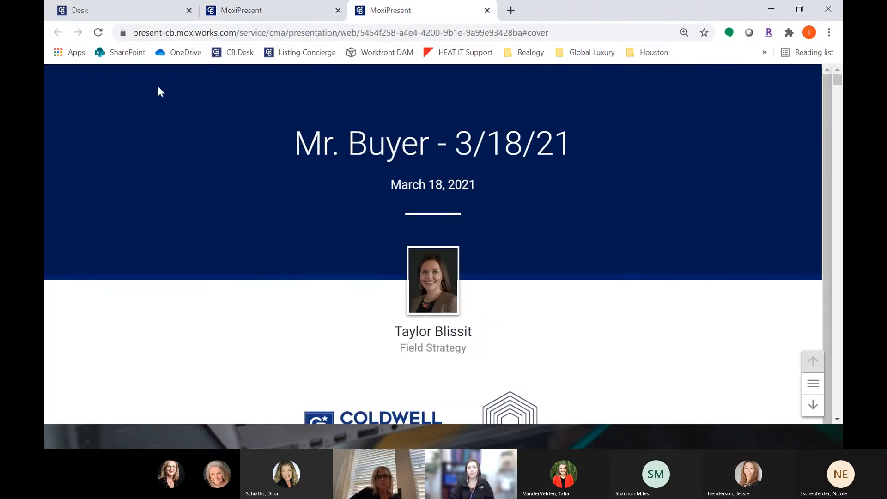
pyautogui.click(263, 7)
pyautogui.click(281, 248)
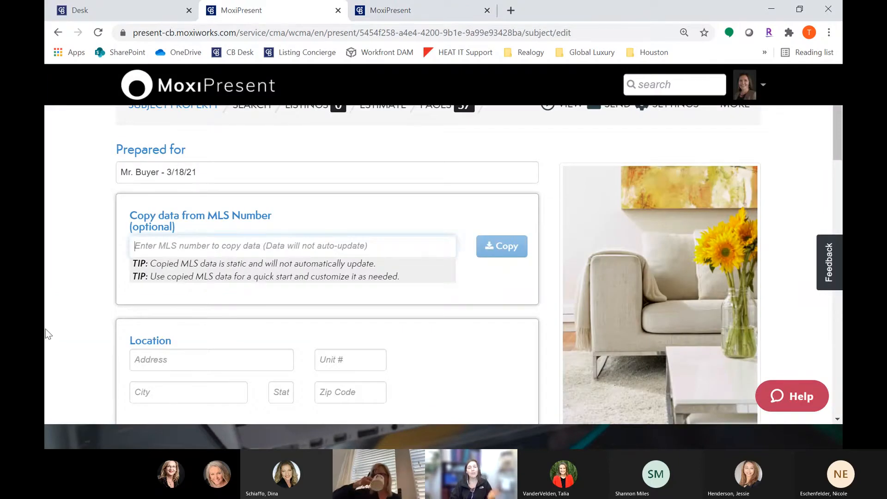
# Step: Fill in the subject property's street address, city, state TX and zip code in the Location section
pyautogui.scroll(-3, 84, 341)
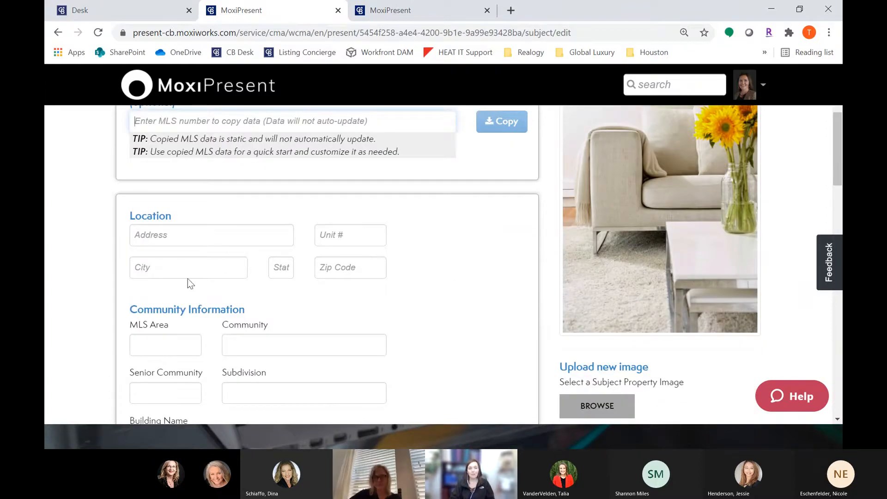
pyautogui.click(239, 238)
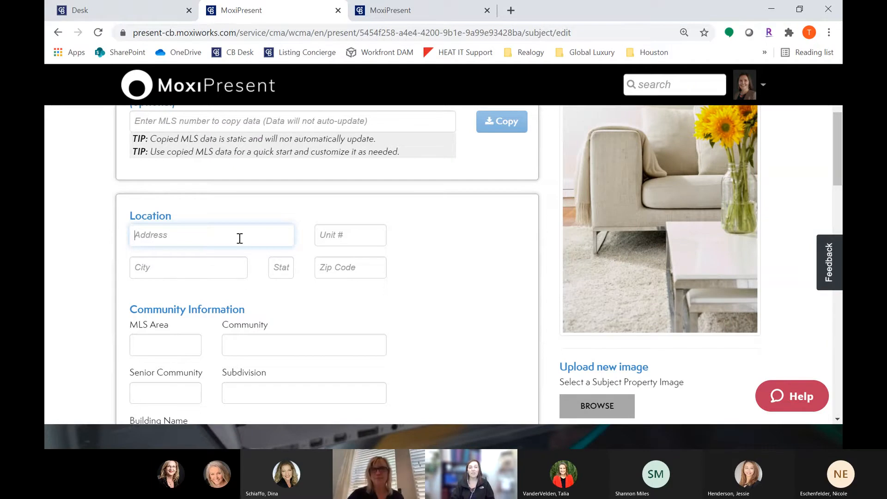
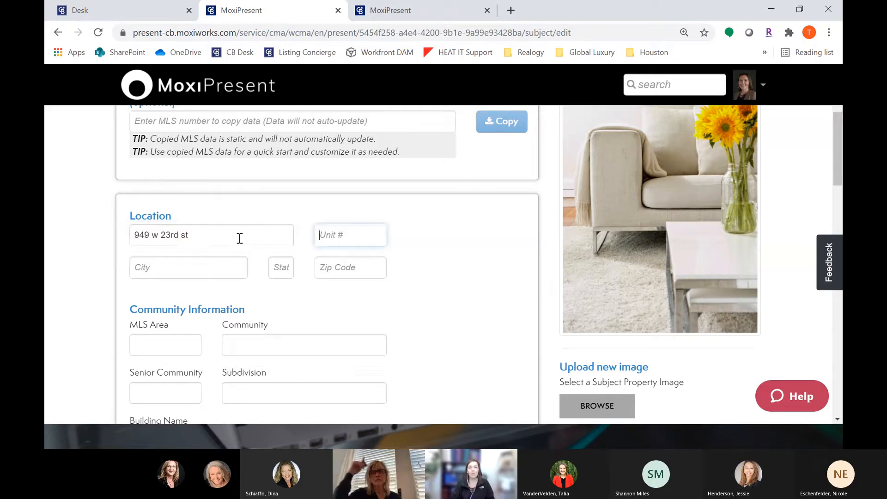
pyautogui.press('Tab')
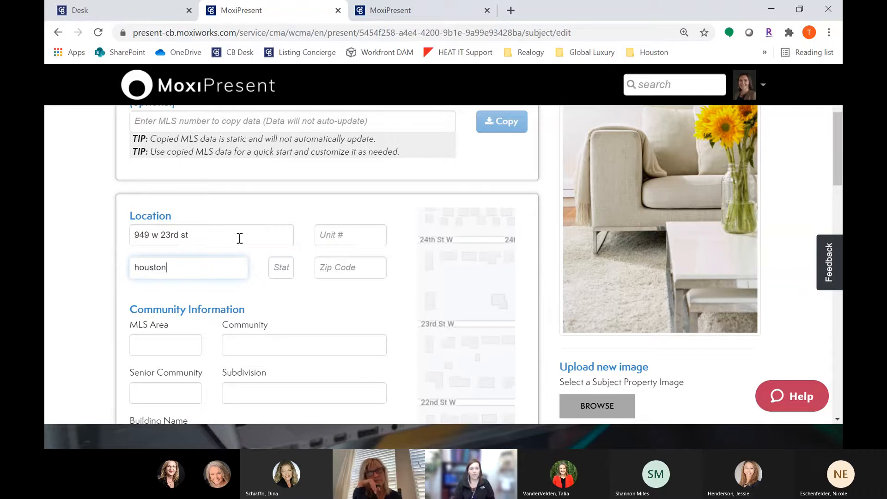
pyautogui.press('Tab')
pyautogui.write('tx')
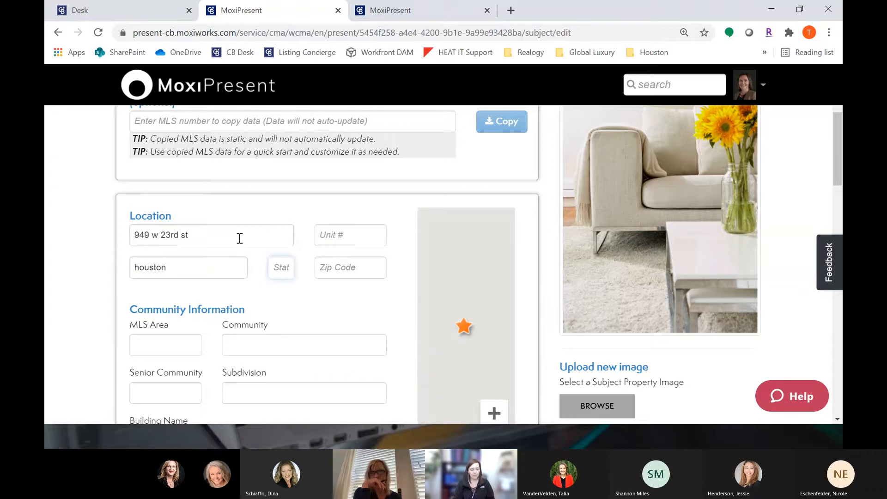
pyautogui.press('Tab')
pyautogui.write('7')
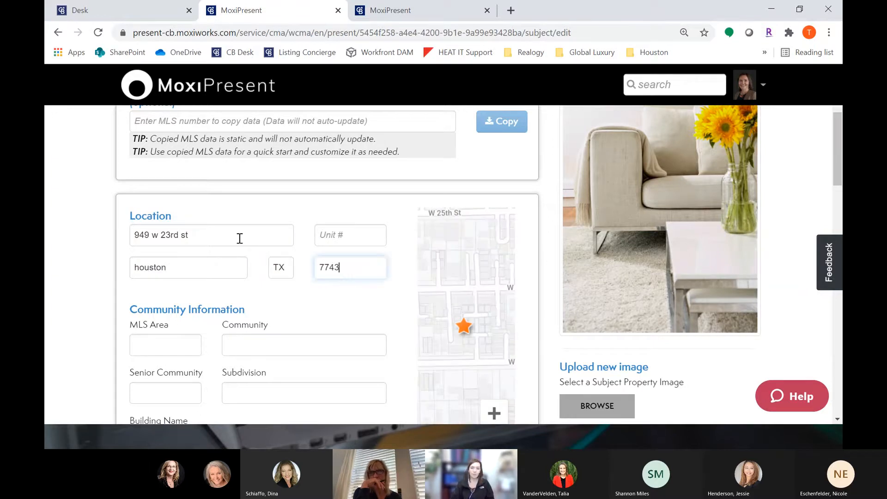
# Step: Capitalize the city name and the street direction letter in the address
pyautogui.click(135, 269)
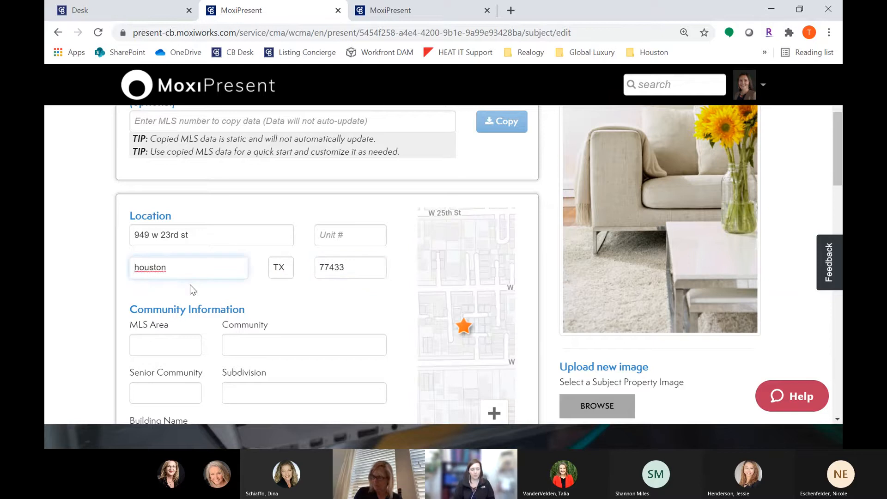
pyautogui.press('Delete')
pyautogui.write('H')
pyautogui.click(154, 235)
pyautogui.press('Delete')
pyautogui.write('W')
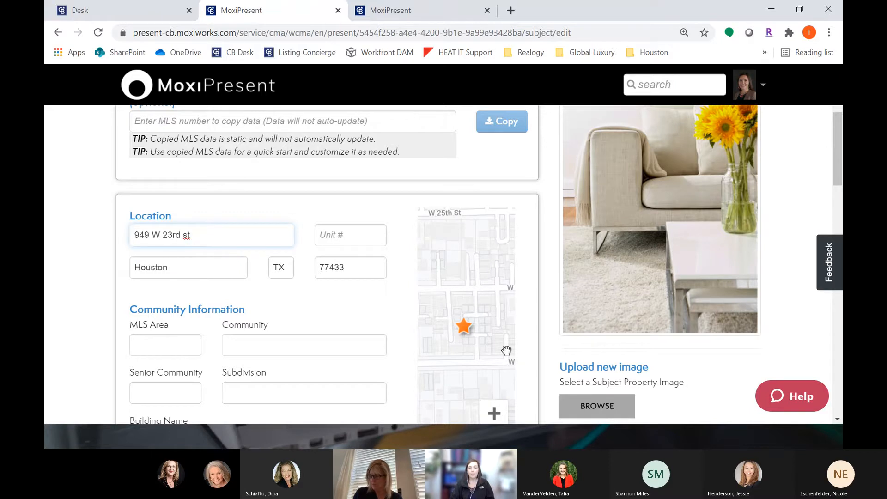
# Step: Step through the Community Information, school and Subject Property Information fields without entering data
pyautogui.scroll(-3, 555, 282)
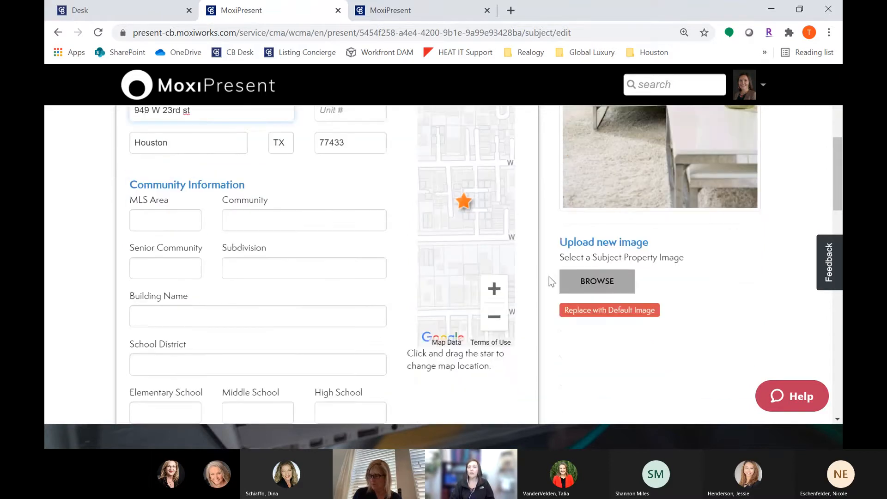
pyautogui.scroll(2, 540, 245)
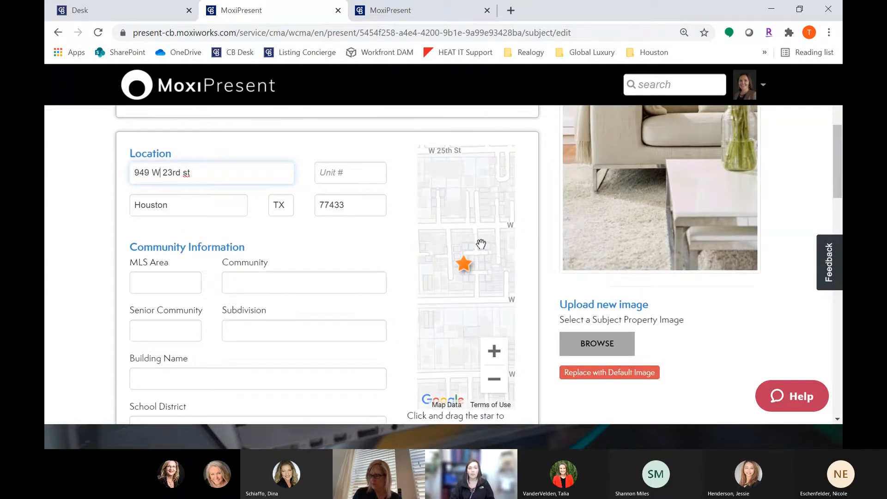
pyautogui.scroll(-2, 115, 213)
pyautogui.moveTo(153, 185); pyautogui.dragTo(247, 186)
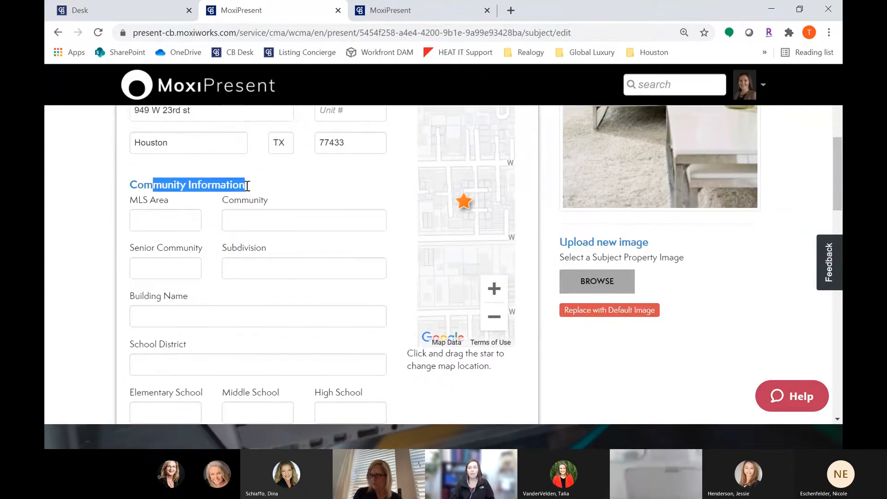
pyautogui.click(194, 221)
pyautogui.press('Tab')
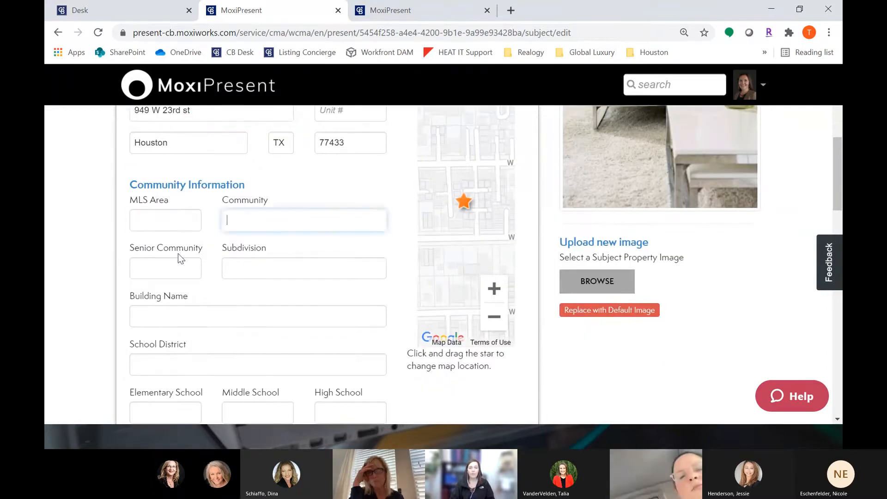
pyautogui.click(175, 311)
pyautogui.scroll(-2, 190, 304)
pyautogui.click(196, 301)
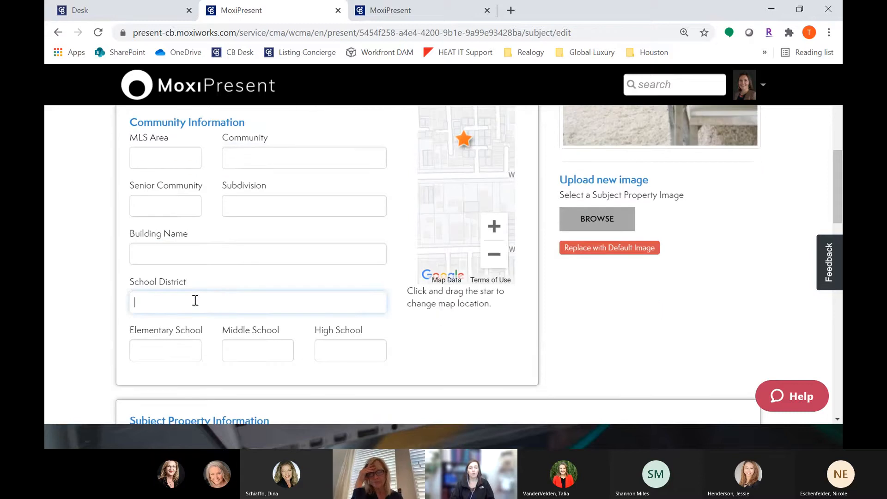
pyautogui.scroll(-2, 202, 309)
pyautogui.press('Tab')
pyautogui.click(229, 292)
pyautogui.click(362, 290)
pyautogui.scroll(-4, 357, 314)
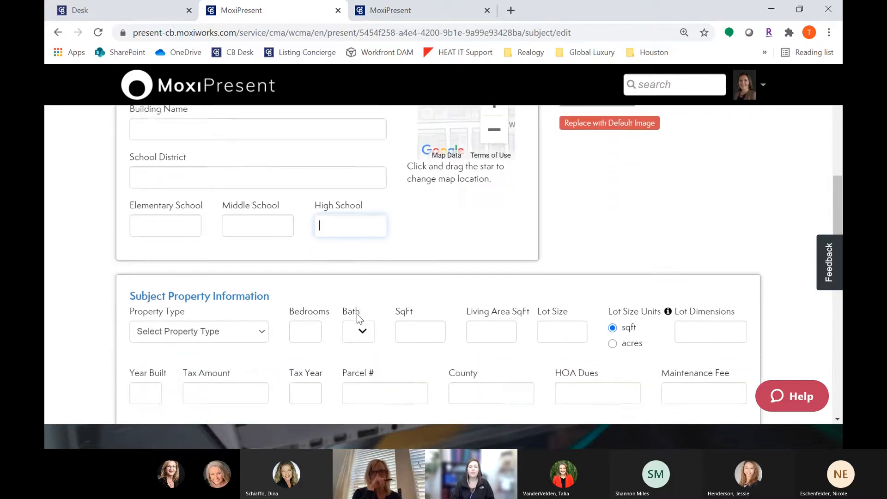
pyautogui.doubleClick(402, 250)
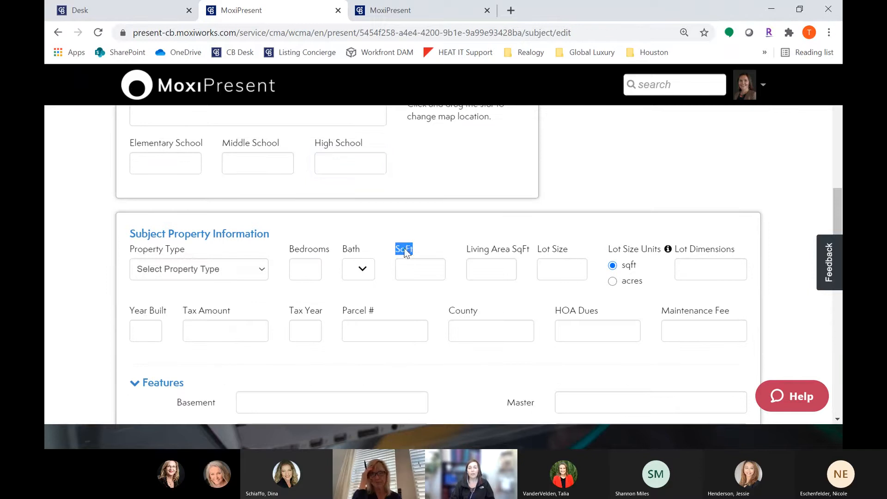
# Step: Set the subject property's square footage to 2500
pyautogui.click(416, 274)
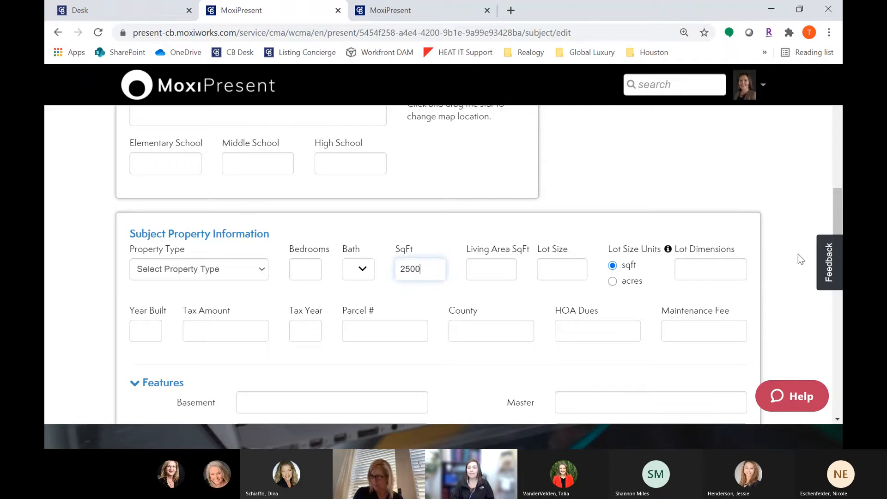
pyautogui.moveTo(838, 217); pyautogui.dragTo(834, 117)
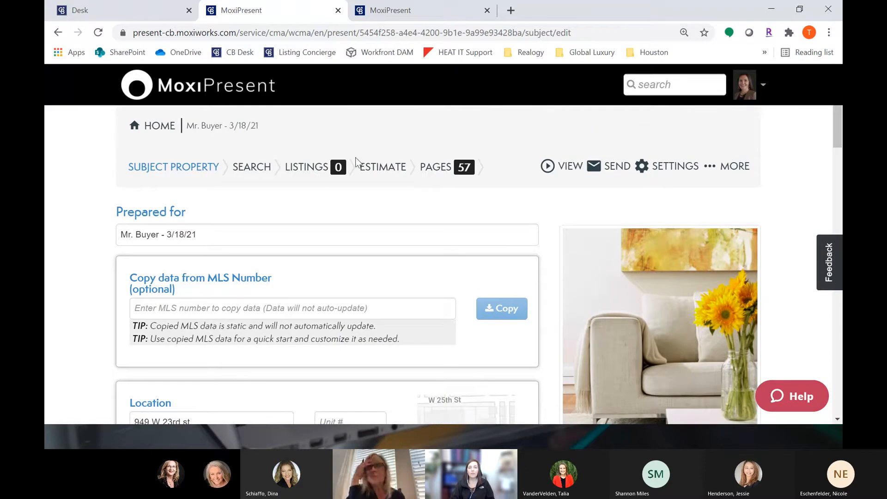
# Step: Open the Estimate page and examine the square footage figures in Pricing Stats
pyautogui.click(384, 169)
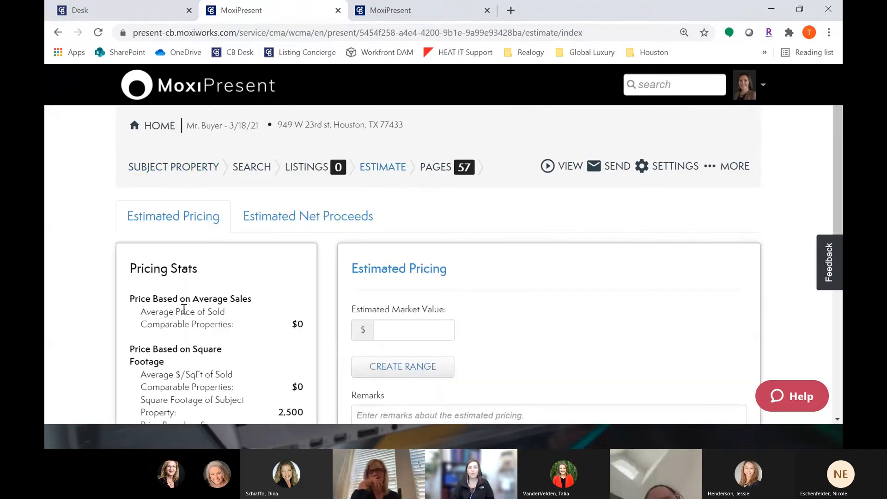
pyautogui.scroll(-3, 185, 307)
pyautogui.moveTo(141, 278); pyautogui.dragTo(309, 289)
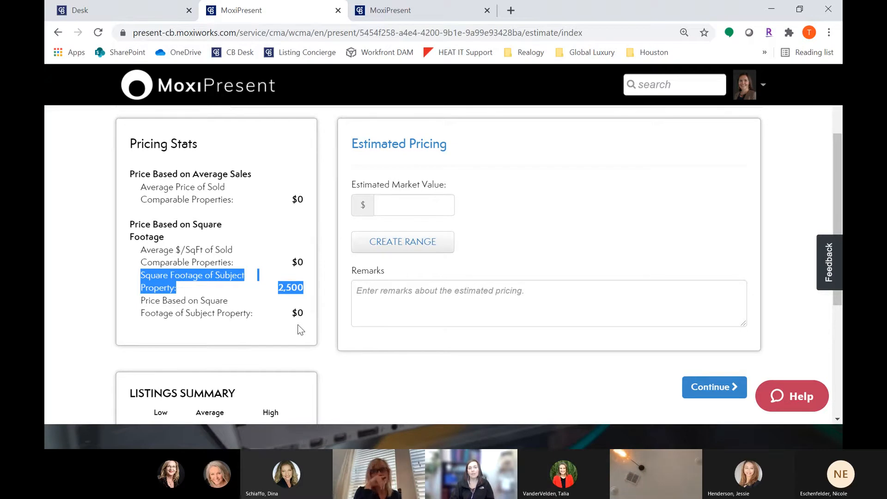
pyautogui.scroll(3, 301, 329)
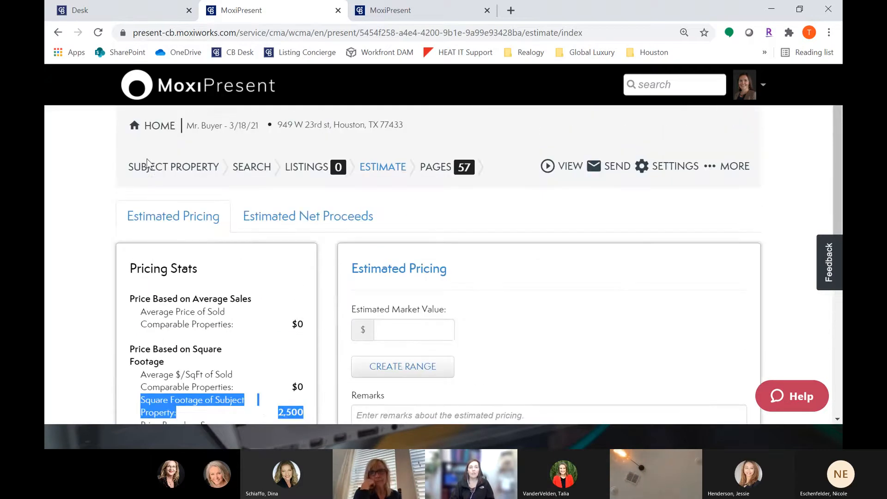
# Step: Return to the Subject Property form and check the SqFt field
pyautogui.click(160, 169)
pyautogui.scroll(-9, 430, 299)
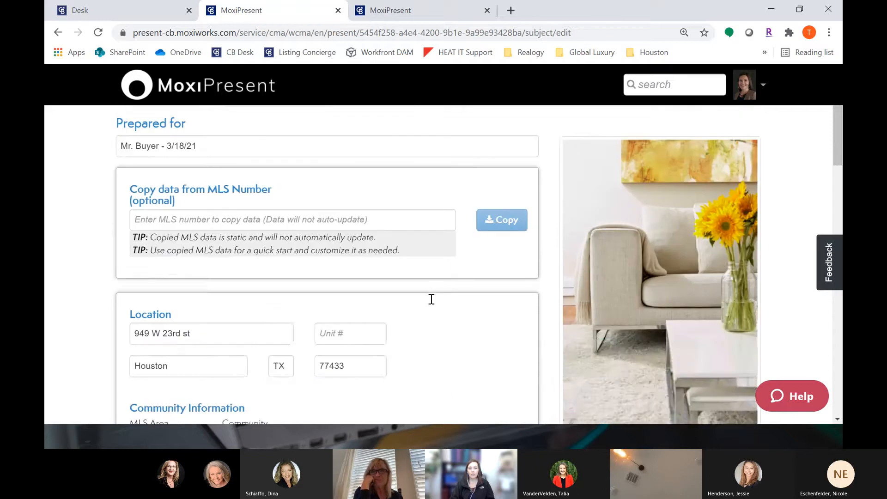
pyautogui.scroll(-4, 430, 299)
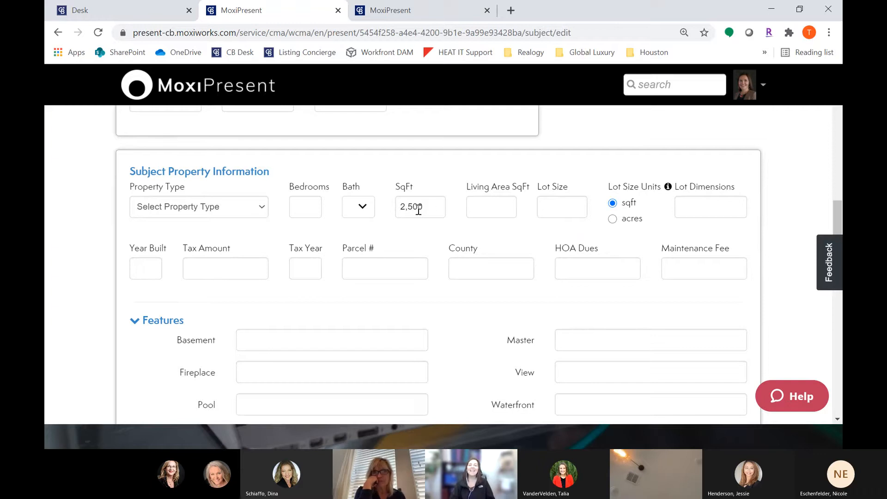
pyautogui.moveTo(434, 208); pyautogui.dragTo(392, 211)
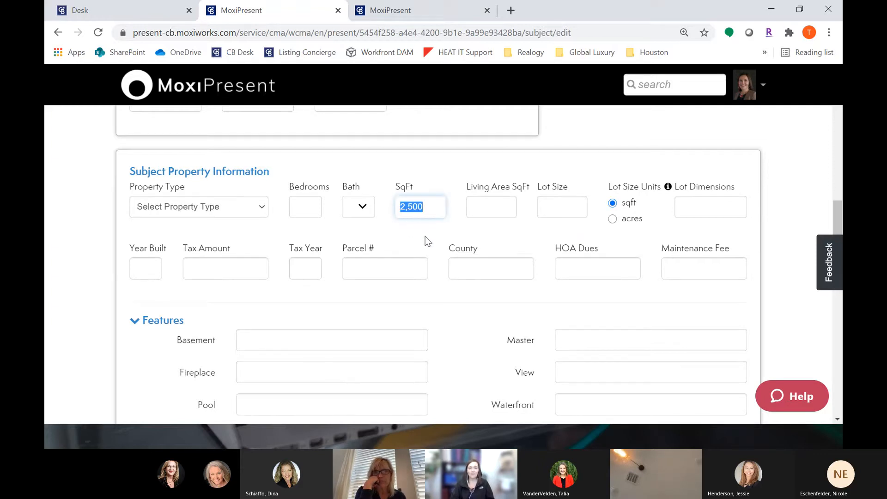
pyautogui.scroll(-7, 426, 236)
pyautogui.scroll(-2, 736, 224)
pyautogui.scroll(12, 802, 223)
pyautogui.scroll(4, 797, 224)
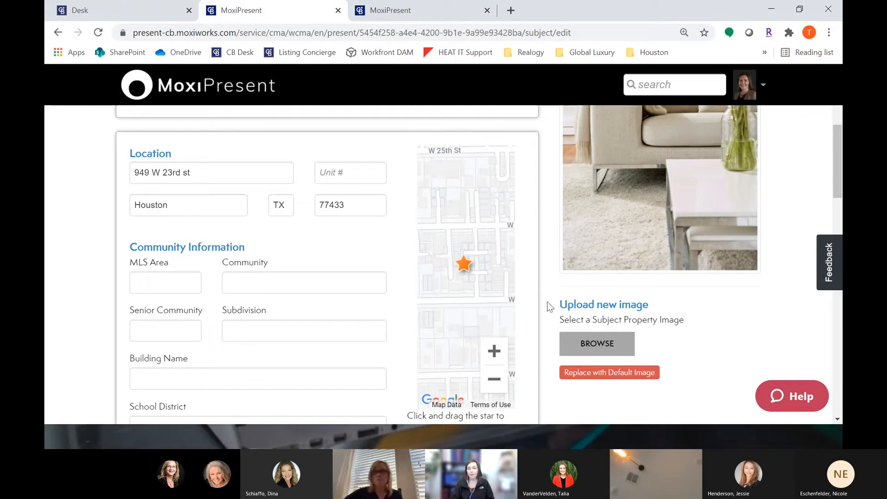
# Step: Continue from the Subject Property form to the listing search
pyautogui.scroll(3, 370, 282)
pyautogui.scroll(3, 287, 279)
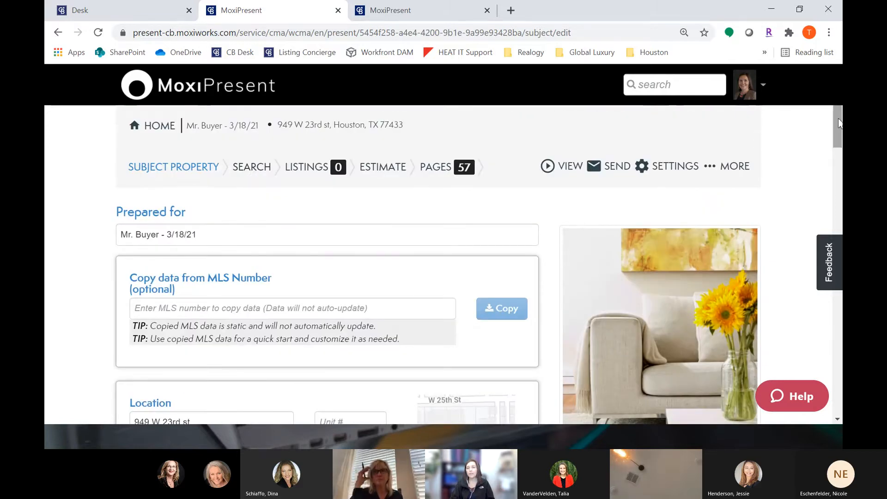
pyautogui.moveTo(838, 127); pyautogui.dragTo(838, 314)
pyautogui.scroll(-8, 439, 263)
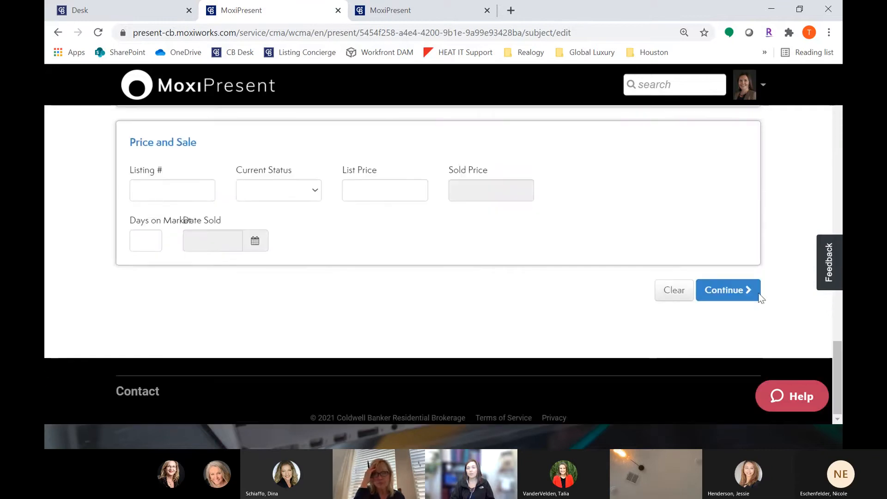
pyautogui.click(728, 294)
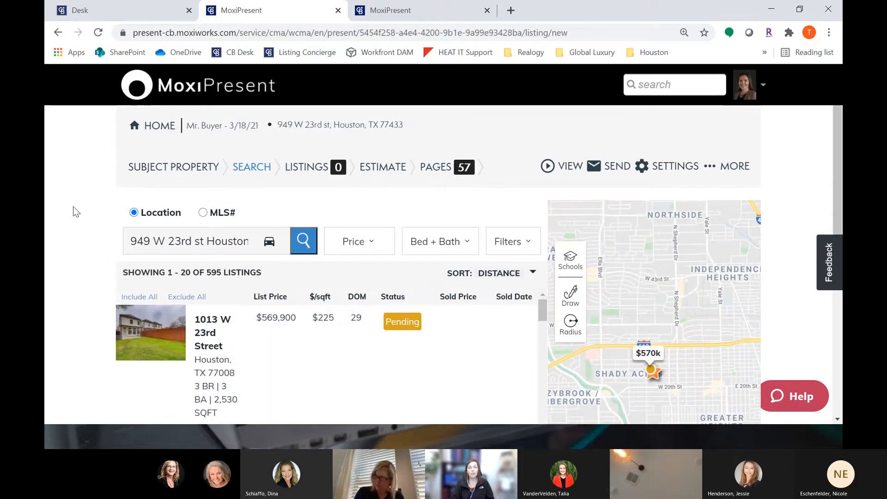
# Step: Set the search price range from 300,000 to 400,000
pyautogui.scroll(-1, 77, 212)
pyautogui.scroll(1, 76, 212)
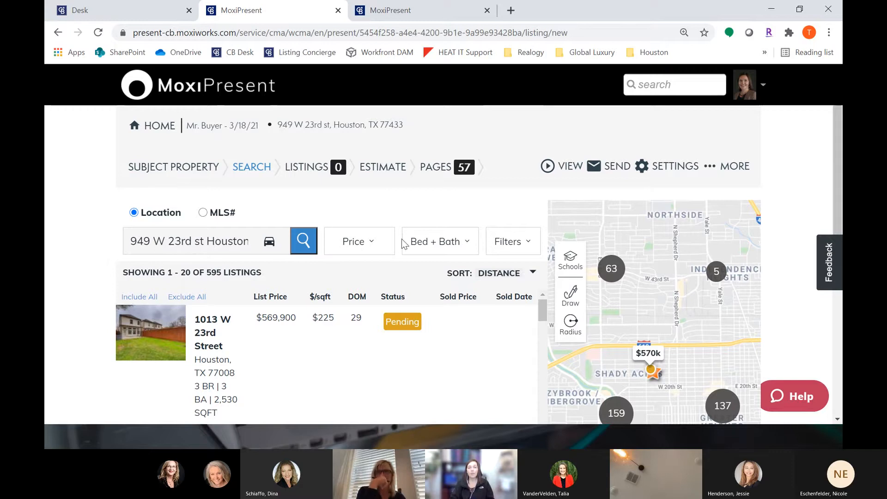
pyautogui.click(371, 253)
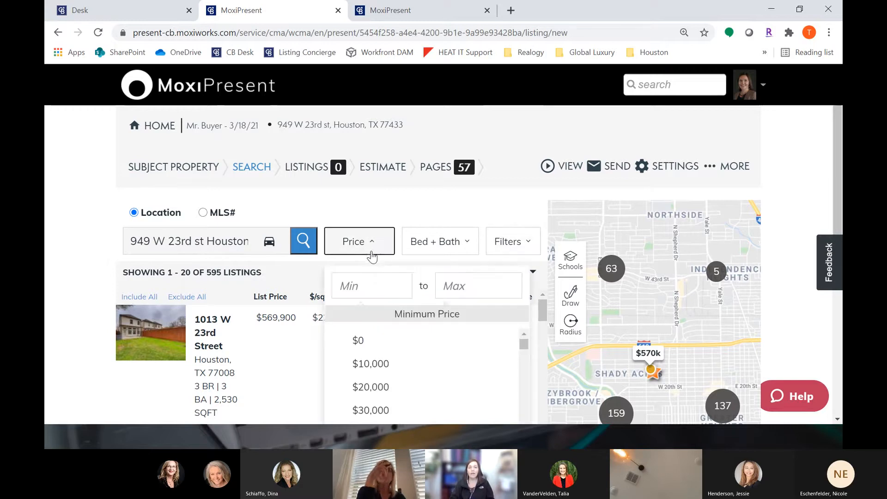
pyautogui.scroll(-1, 378, 241)
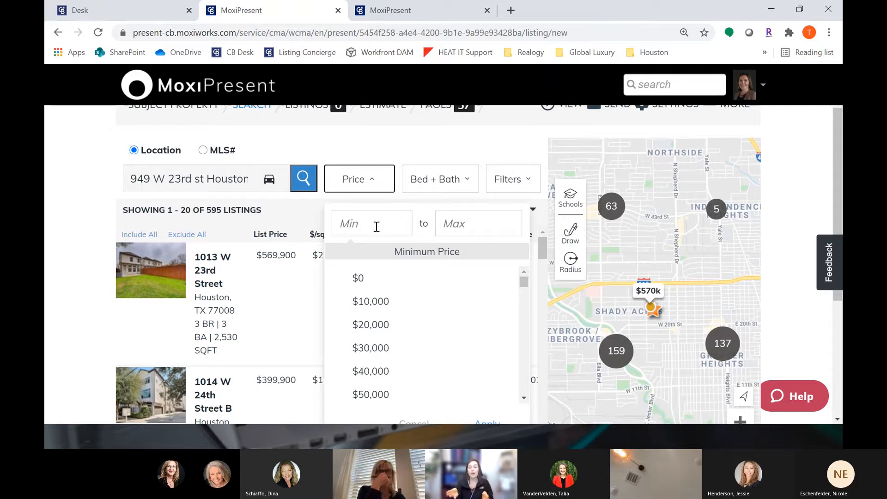
pyautogui.click(377, 227)
pyautogui.write('300,000')
pyautogui.press('Tab')
pyautogui.write('400000')
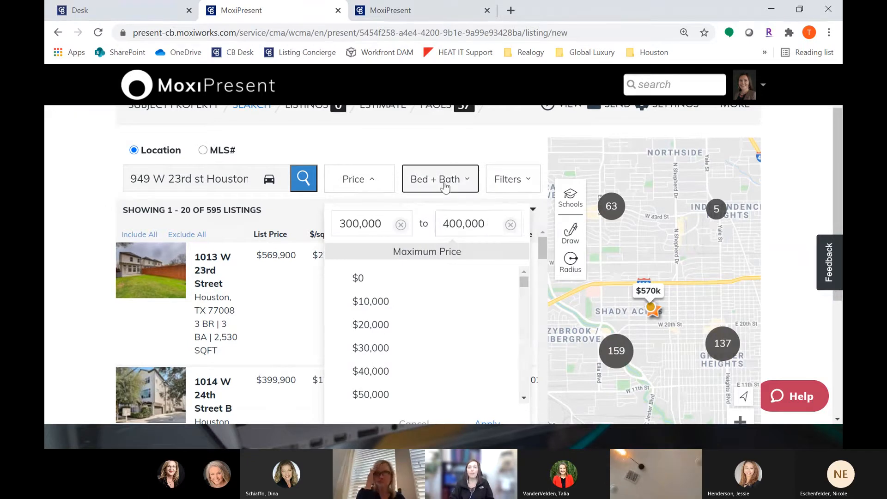
# Step: Go back to the Subject Property form and set Bedrooms to 3
pyautogui.click(446, 182)
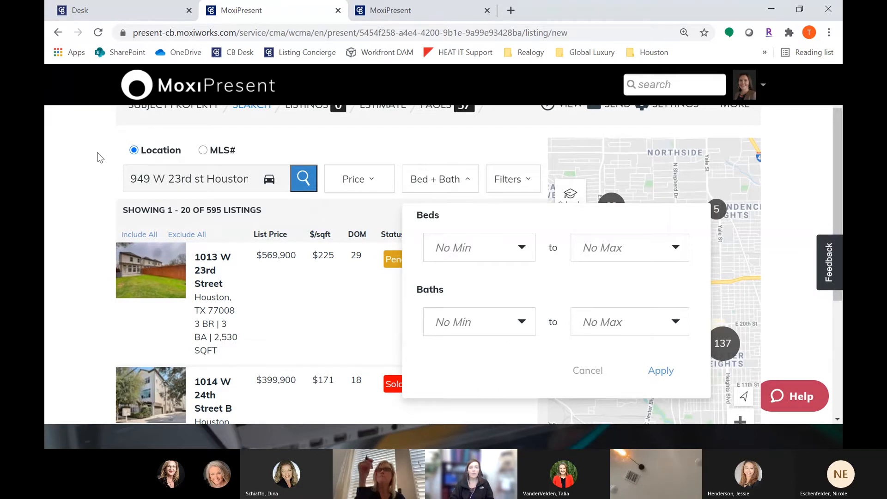
pyautogui.scroll(2, 99, 154)
pyautogui.click(157, 168)
pyautogui.scroll(-10, 327, 228)
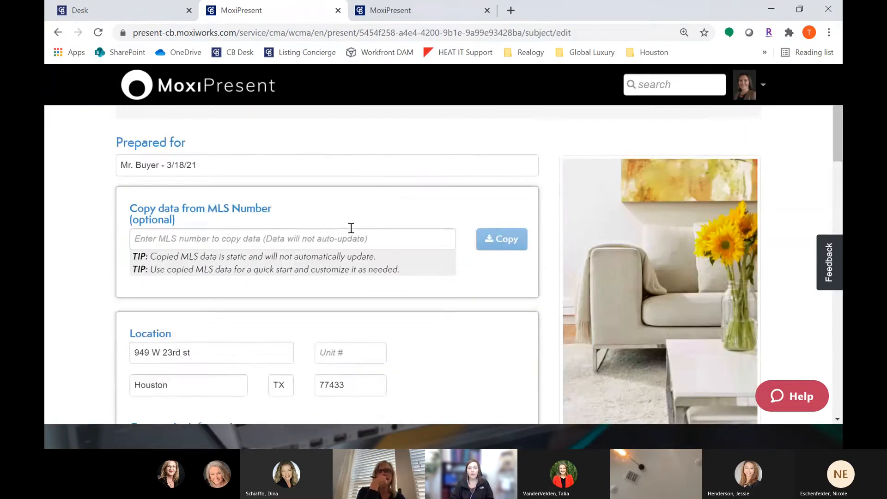
pyautogui.scroll(-4, 421, 318)
pyautogui.click(304, 208)
pyautogui.write('3')
pyautogui.press('Tab')
# Step: Set the subject property's bathroom details to 3 full baths
pyautogui.click(358, 210)
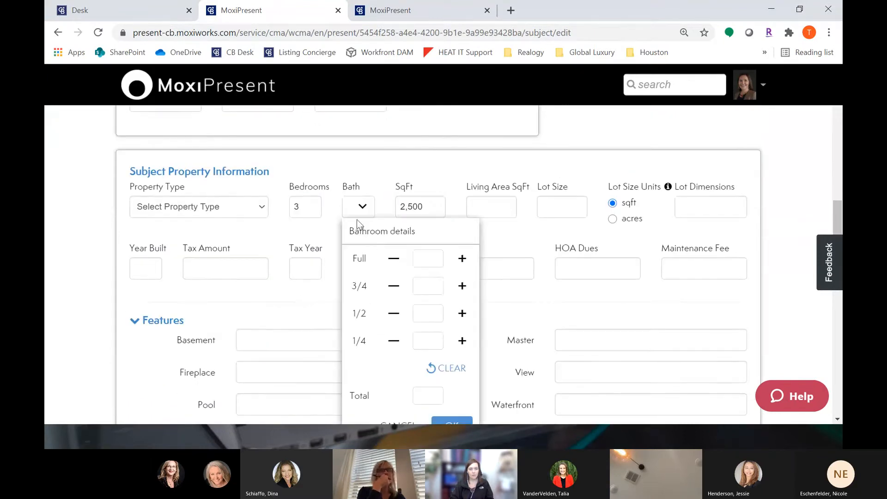
pyautogui.click(462, 259)
pyautogui.click(462, 259)
pyautogui.scroll(-2, 462, 356)
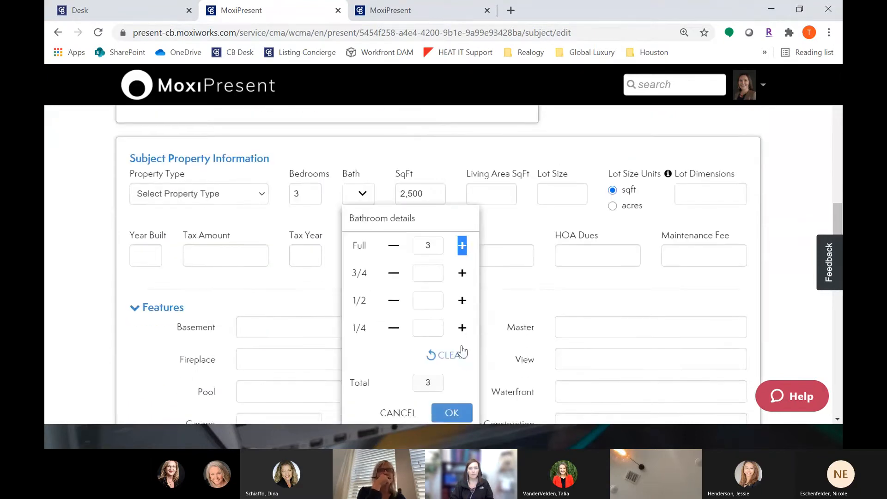
pyautogui.click(452, 365)
# Step: Return to the listing search and set the price range to 300,000 to 400,000
pyautogui.scroll(10, 455, 370)
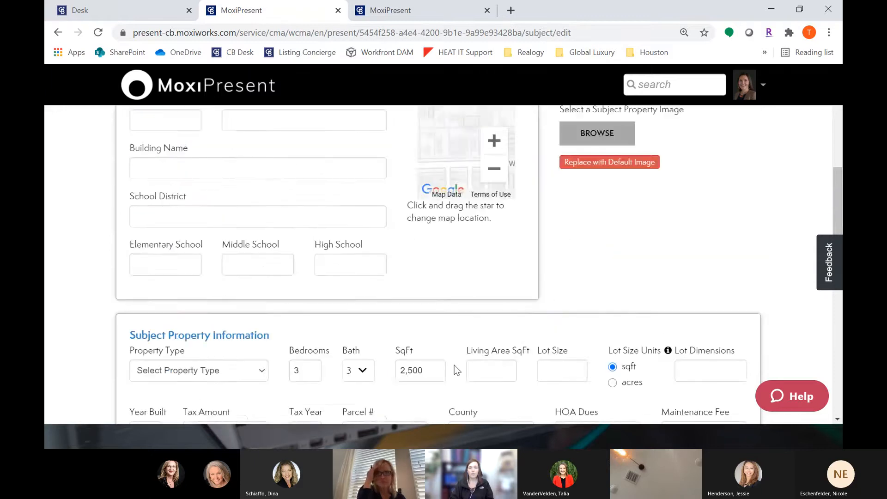
pyautogui.click(249, 171)
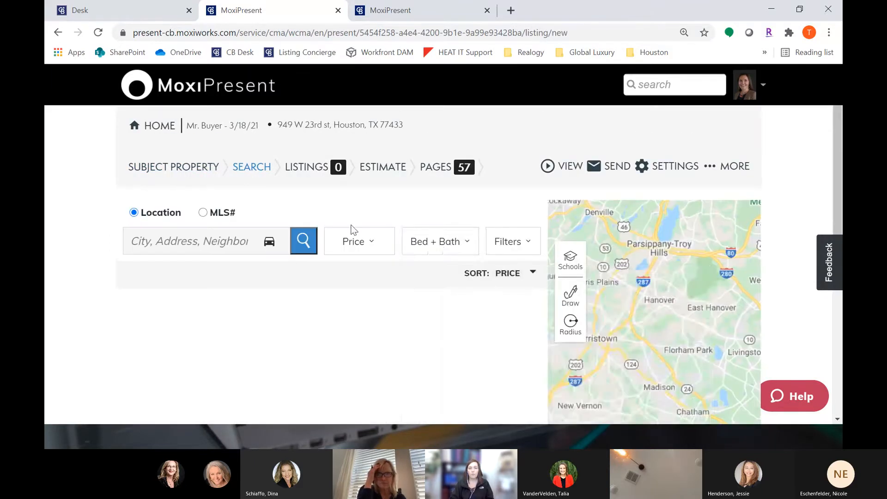
pyautogui.click(442, 245)
pyautogui.click(435, 244)
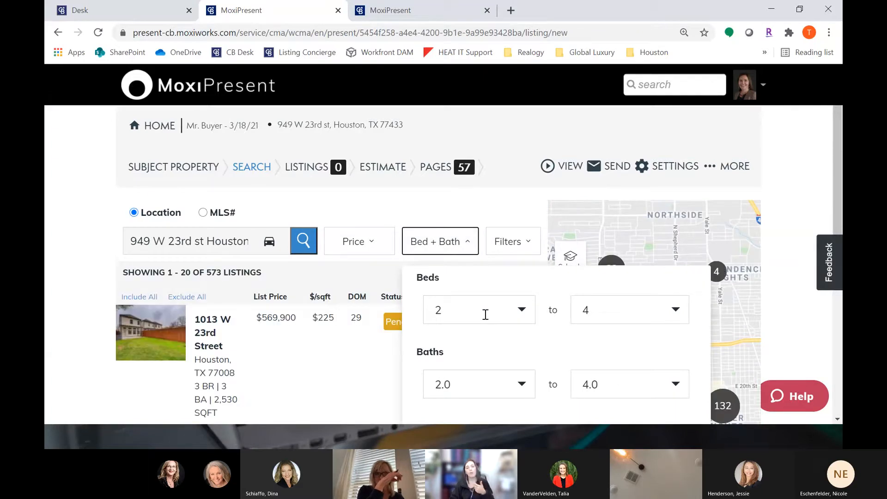
pyautogui.click(370, 244)
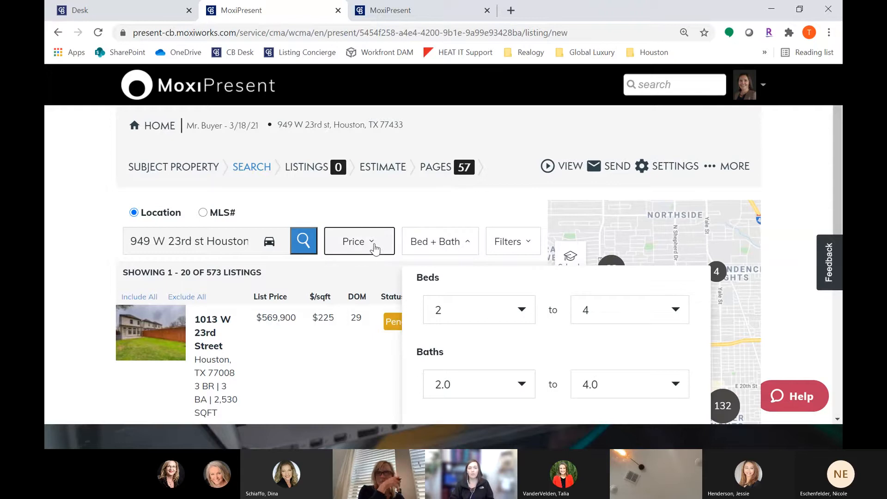
pyautogui.click(376, 291)
pyautogui.write('3000000')
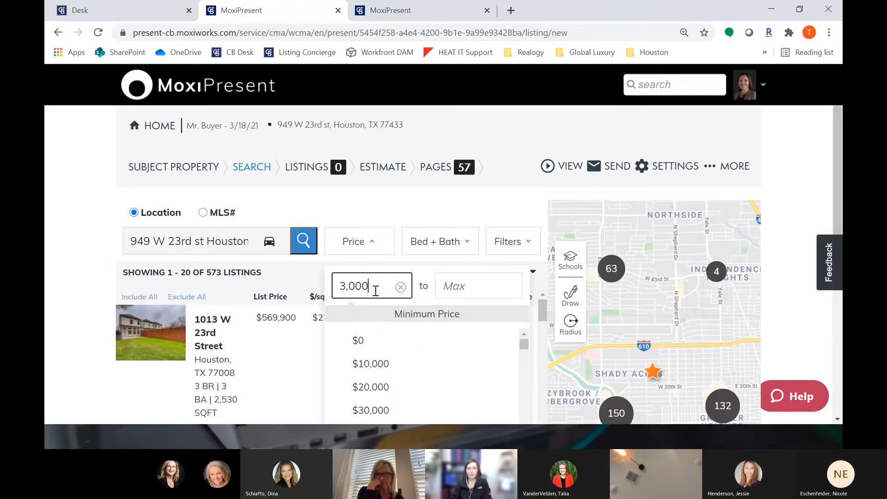
pyautogui.press('BackSpace')
pyautogui.click(478, 290)
pyautogui.write('400000')
# Step: Set the Bed + Bath filter to 3 to 3 beds and 3 to 4.0 baths and apply it
pyautogui.click(444, 241)
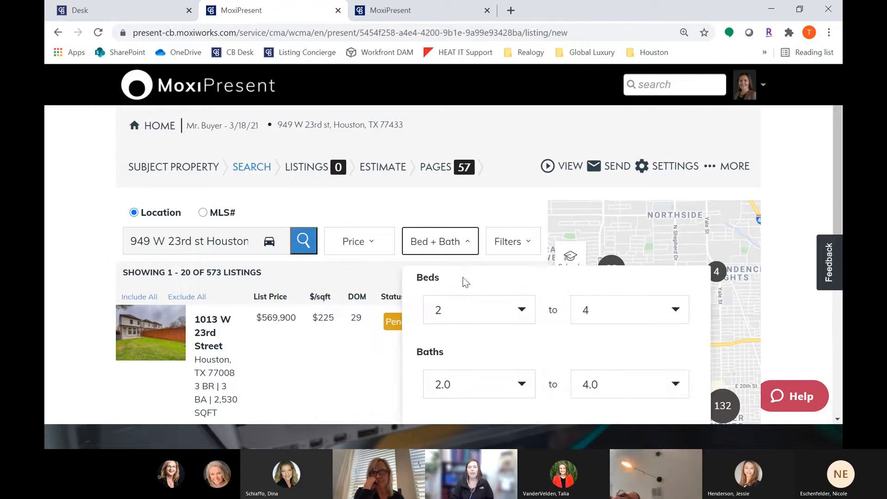
pyautogui.scroll(-1, 493, 263)
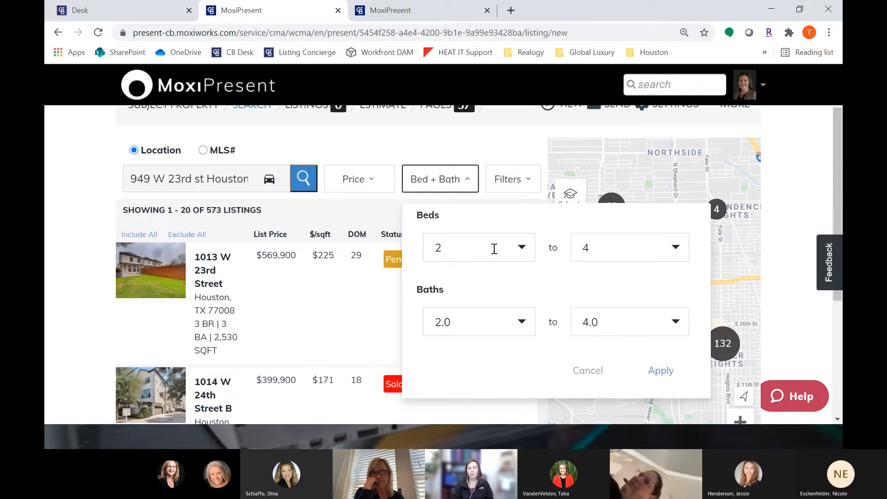
pyautogui.click(492, 254)
pyautogui.click(469, 319)
pyautogui.click(626, 249)
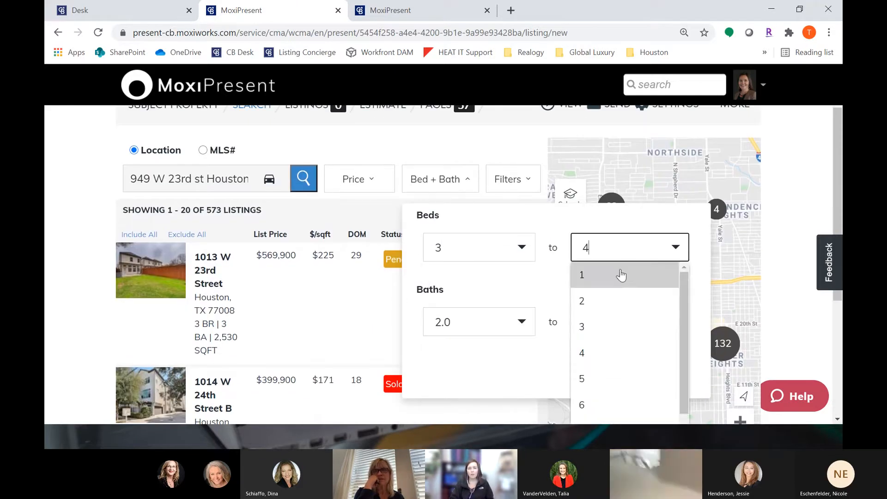
pyautogui.click(608, 327)
pyautogui.click(502, 321)
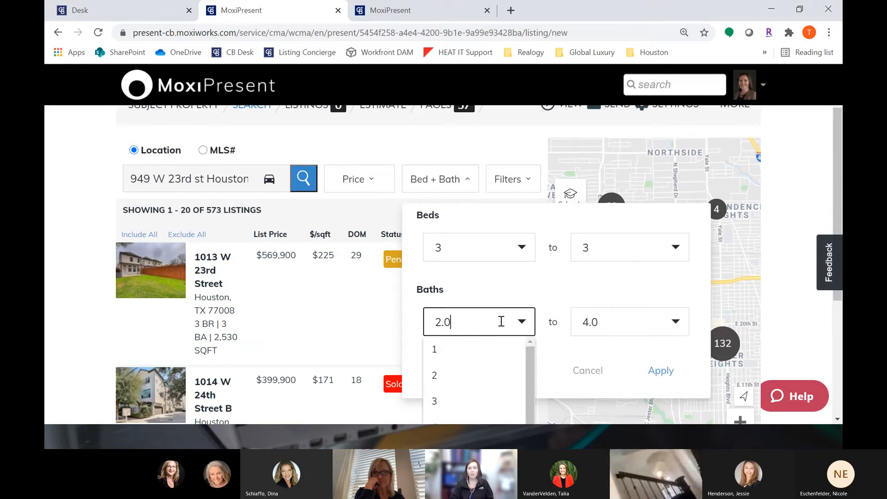
pyautogui.click(465, 397)
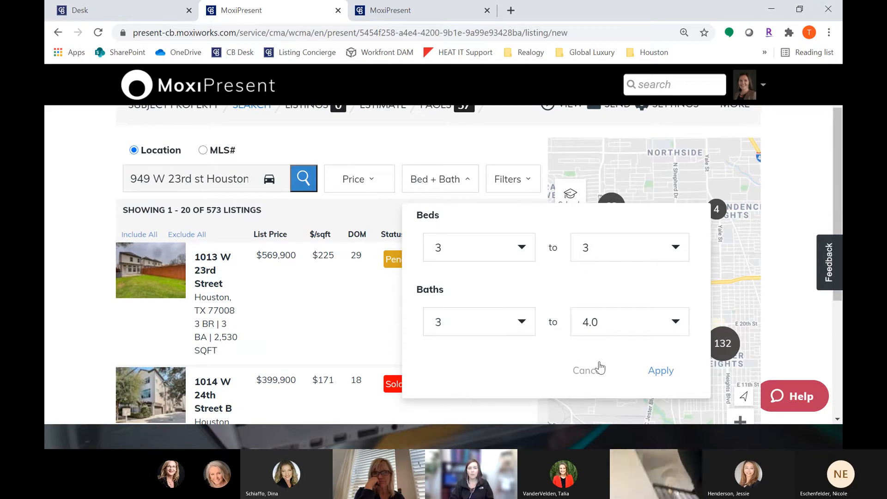
pyautogui.click(657, 373)
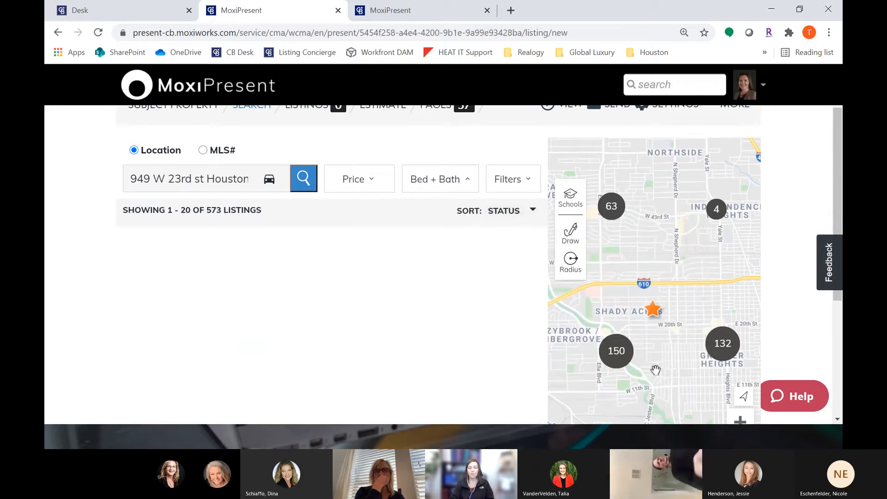
# Step: Open the listing filters and limit sold listings to those sold in the last 3 months
pyautogui.click(518, 187)
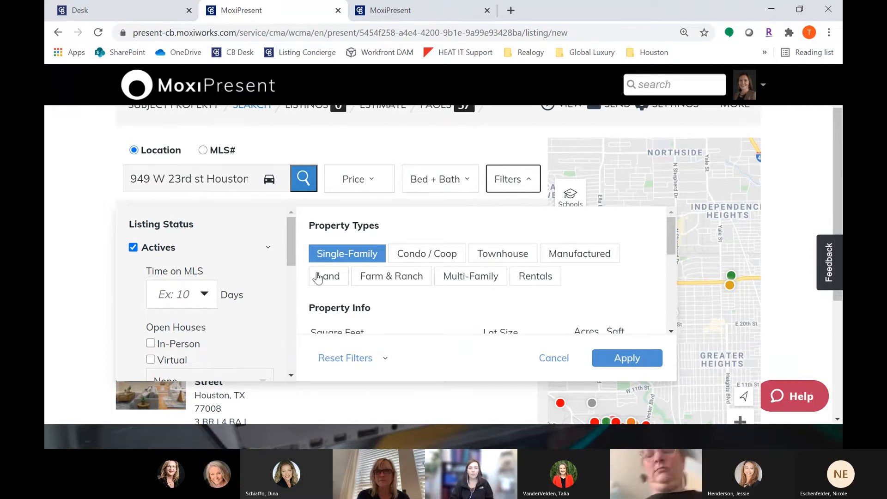
pyautogui.moveTo(130, 224); pyautogui.dragTo(195, 230)
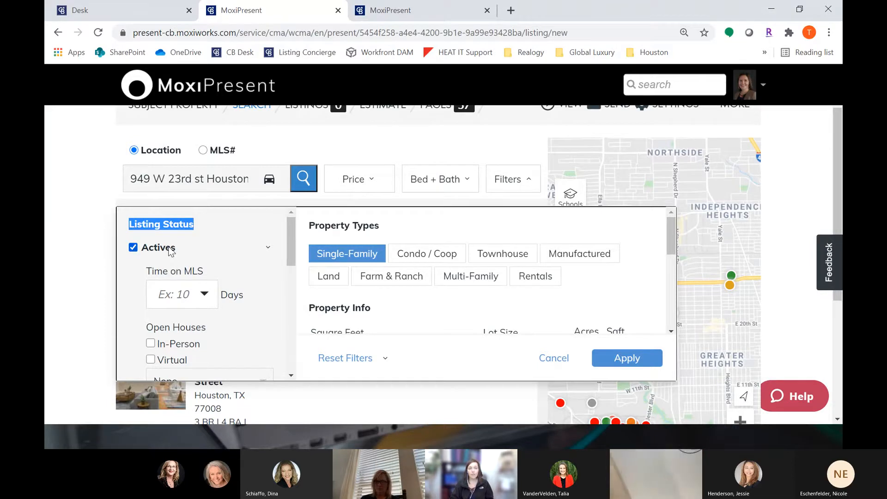
pyautogui.moveTo(293, 228); pyautogui.dragTo(299, 277)
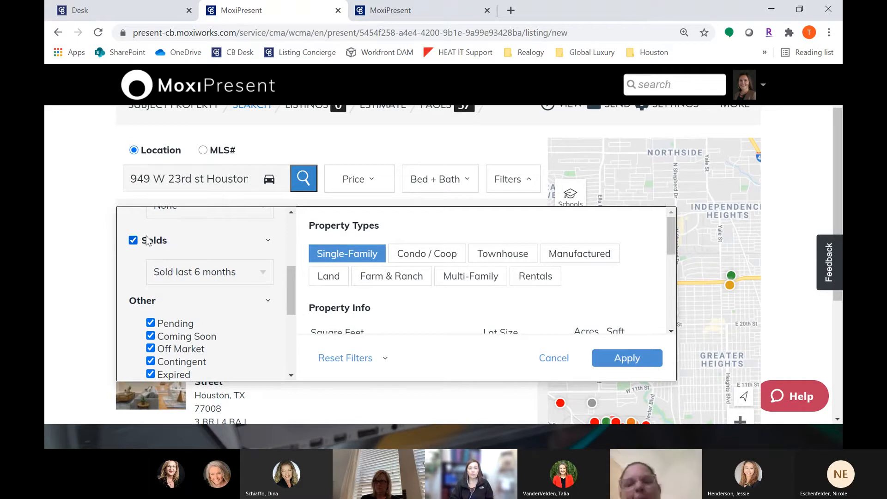
pyautogui.click(197, 271)
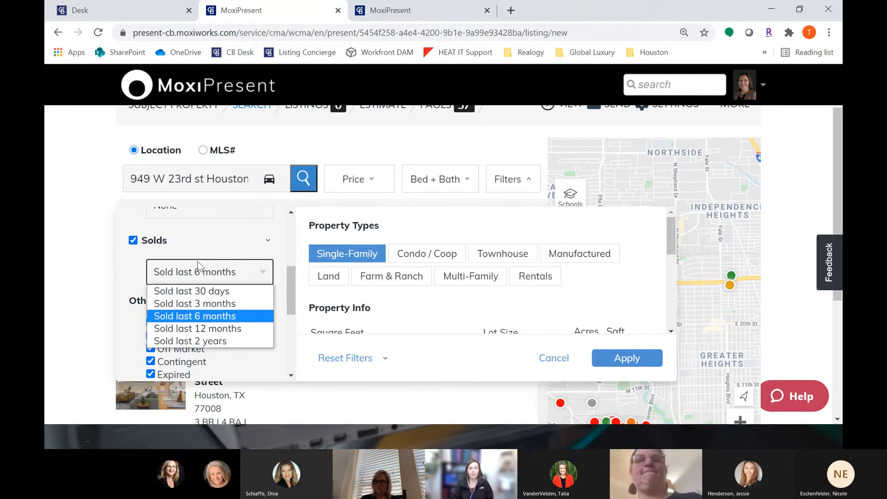
pyautogui.click(203, 302)
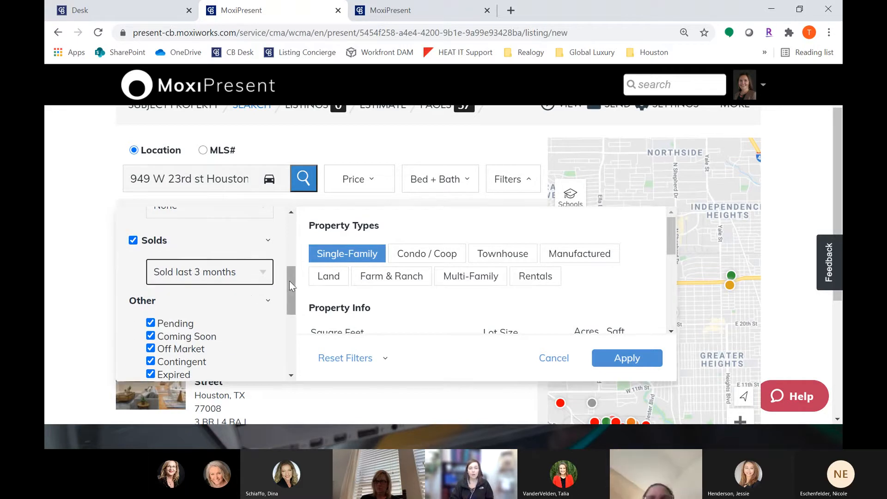
# Step: Uncheck the Other listing statuses such as Pending, Coming Soon, Off Market, Contingent and Expired
pyautogui.moveTo(291, 279); pyautogui.dragTo(293, 303)
pyautogui.click(150, 243)
pyautogui.click(151, 256)
pyautogui.click(150, 269)
pyautogui.click(151, 282)
pyautogui.click(151, 294)
pyautogui.click(150, 320)
pyautogui.click(151, 333)
pyautogui.moveTo(290, 298); pyautogui.dragTo(294, 337)
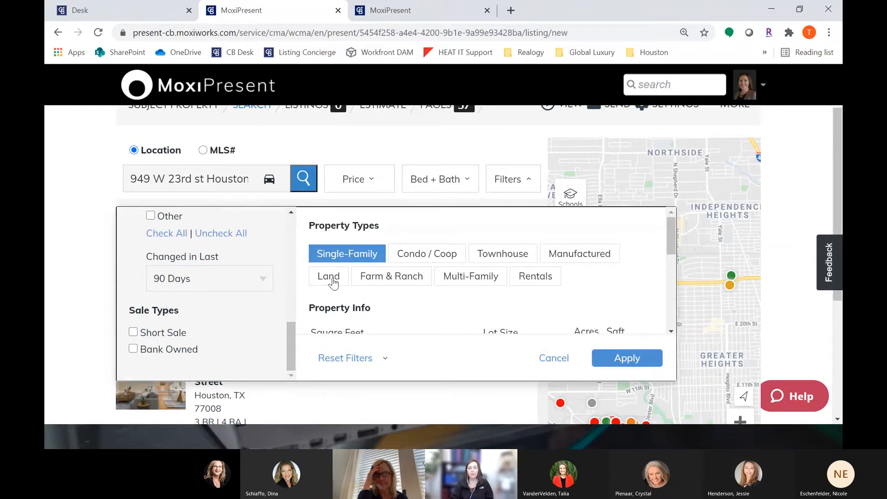
# Step: Set the square footage range to 2400 to 2600 and apply the filters
pyautogui.scroll(-1, 494, 261)
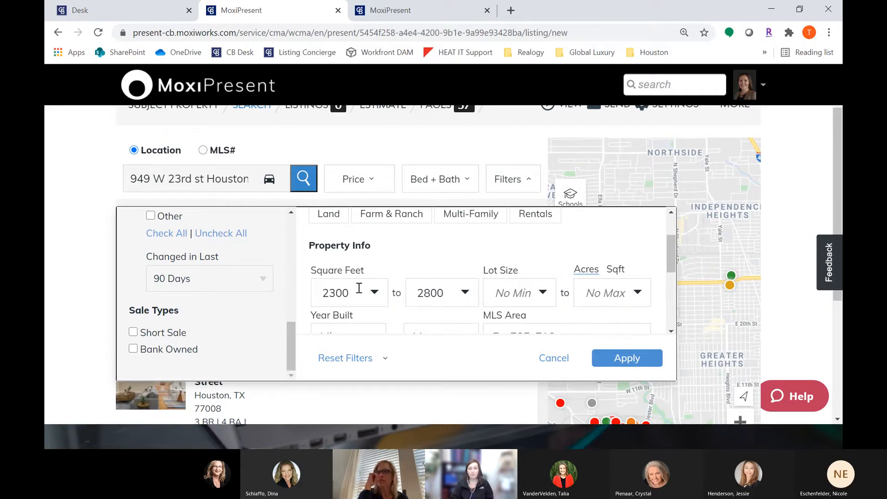
pyautogui.click(374, 296)
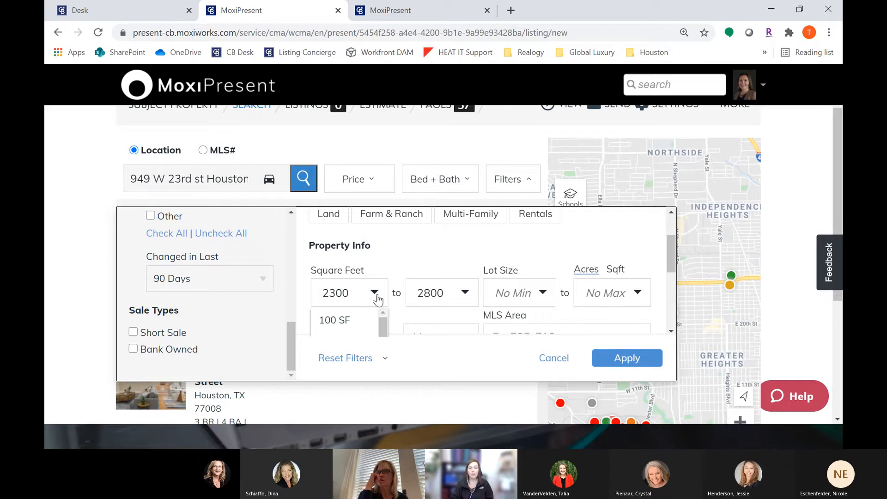
pyautogui.click(359, 293)
pyautogui.press('BackSpace')
pyautogui.press('BackSpace')
pyautogui.press('BackSpace')
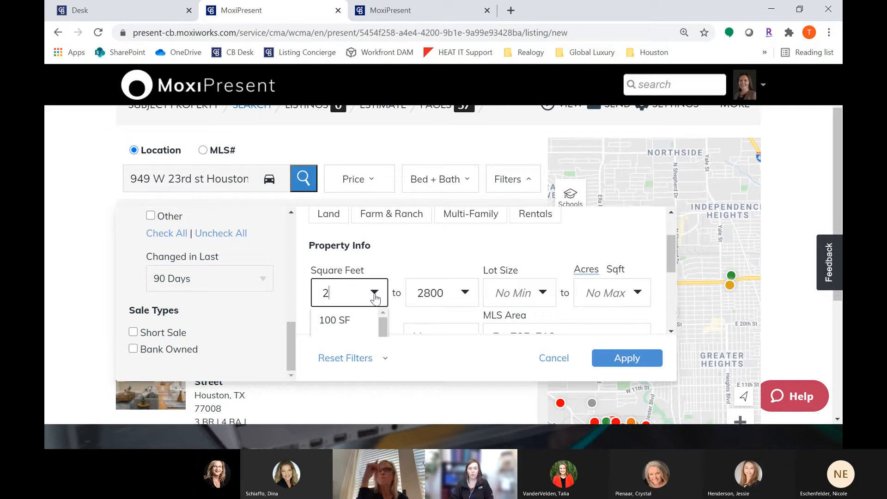
pyautogui.write('400')
pyautogui.click(419, 293)
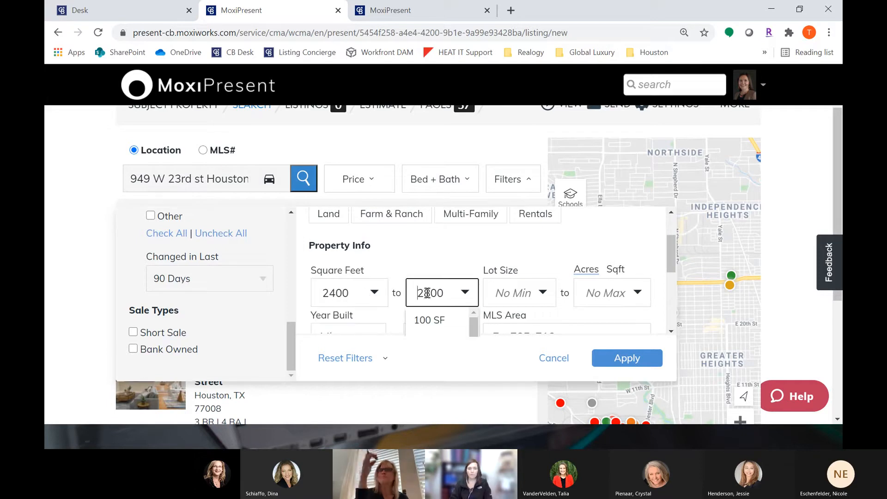
pyautogui.press('Delete')
pyautogui.write('6')
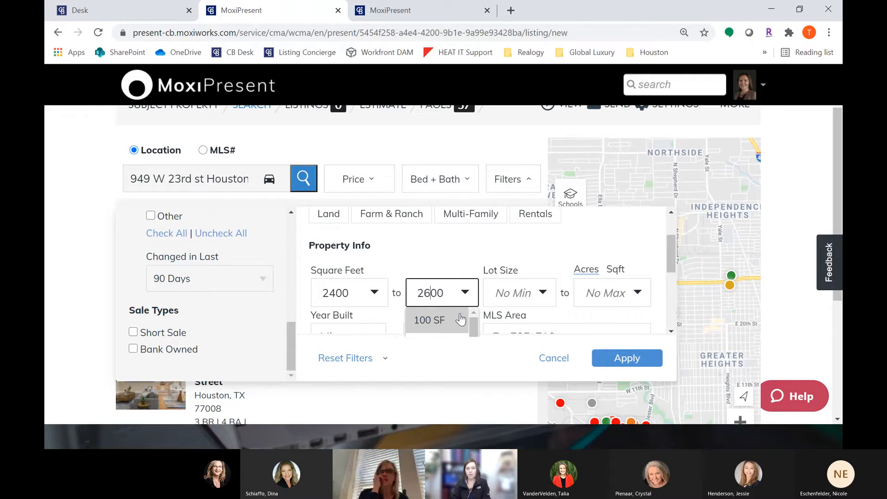
pyautogui.click(477, 250)
pyautogui.scroll(-3, 497, 272)
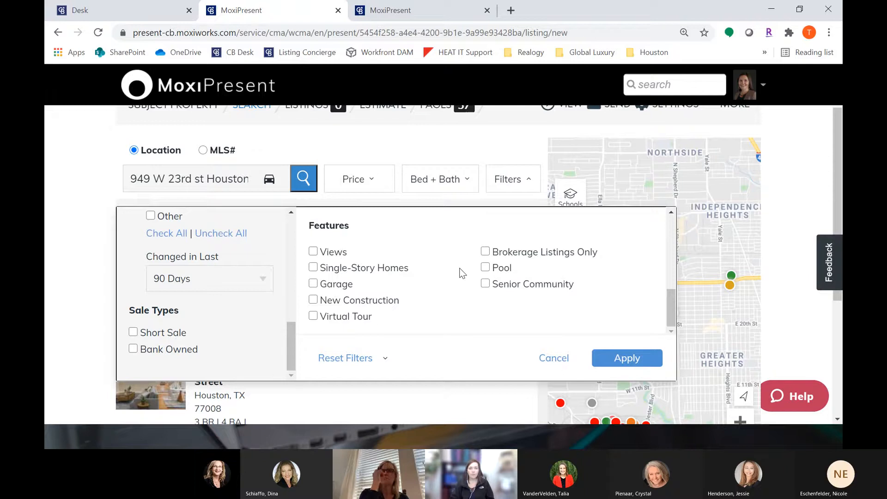
pyautogui.scroll(-2, 464, 277)
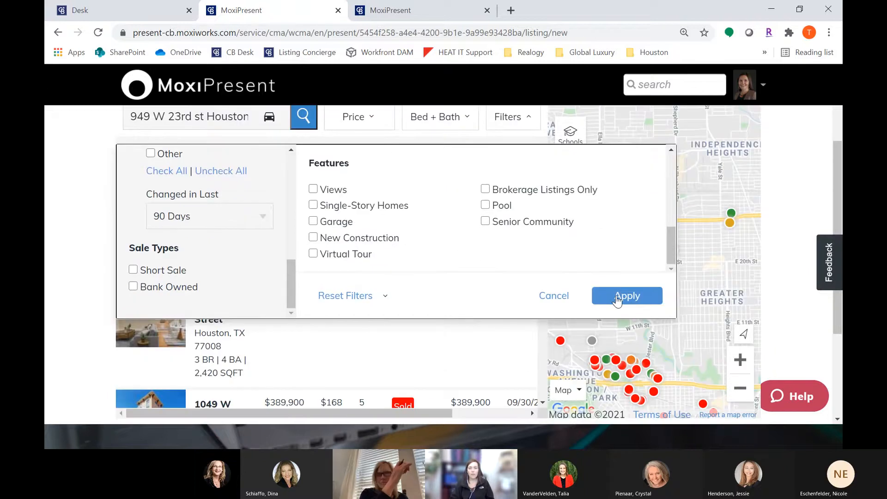
pyautogui.click(617, 298)
# Step: Zoom and pan the map to narrow the results to listings around the subject property in Shady Acres
pyautogui.scroll(1, 70, 249)
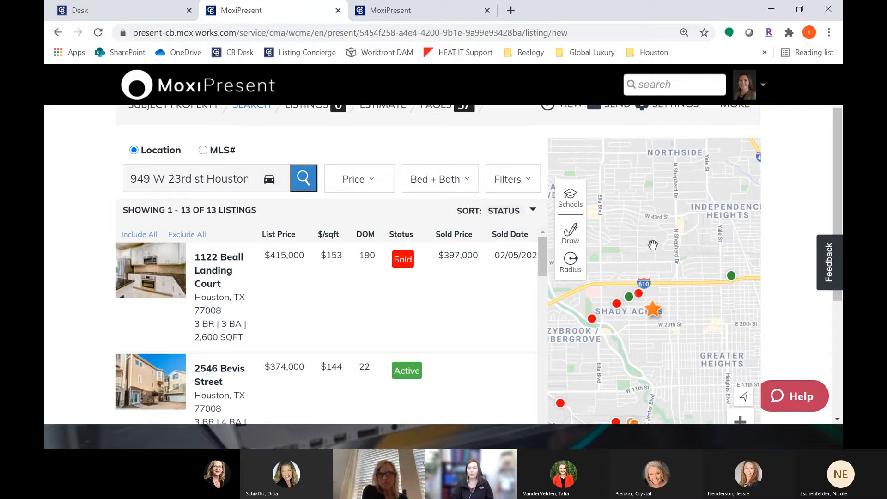
pyautogui.scroll(-1, 786, 295)
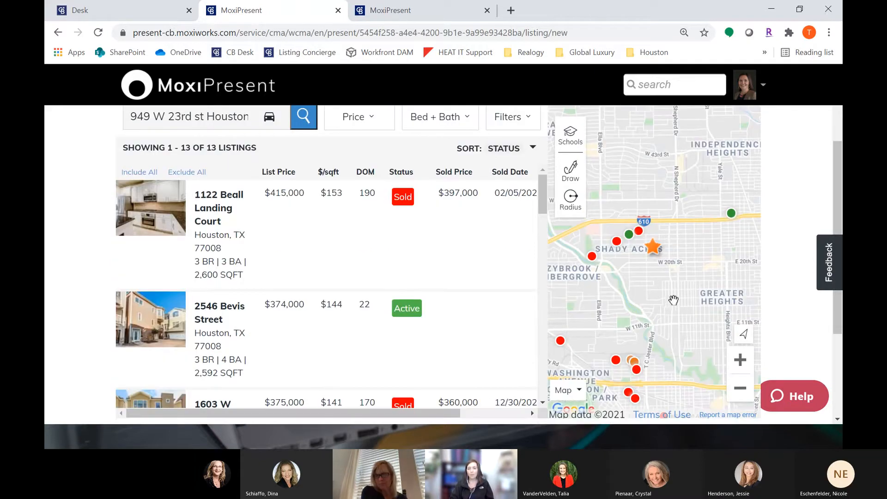
pyautogui.click(741, 363)
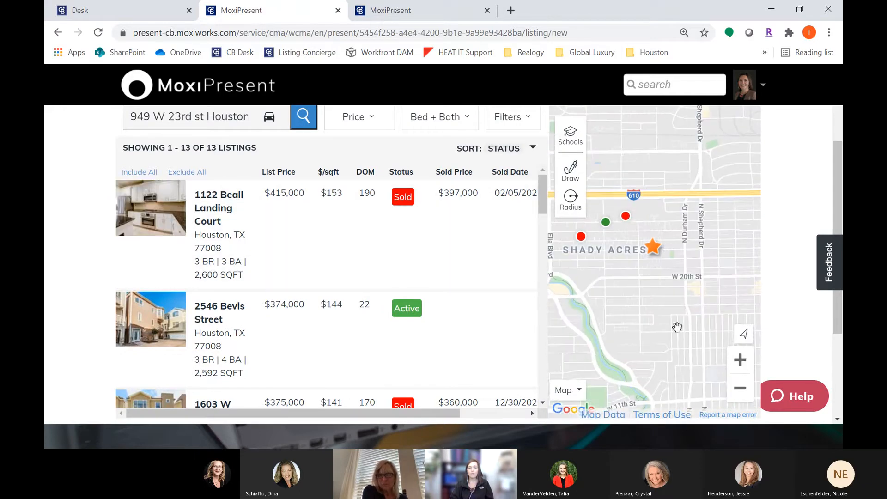
pyautogui.moveTo(699, 301); pyautogui.dragTo(719, 317)
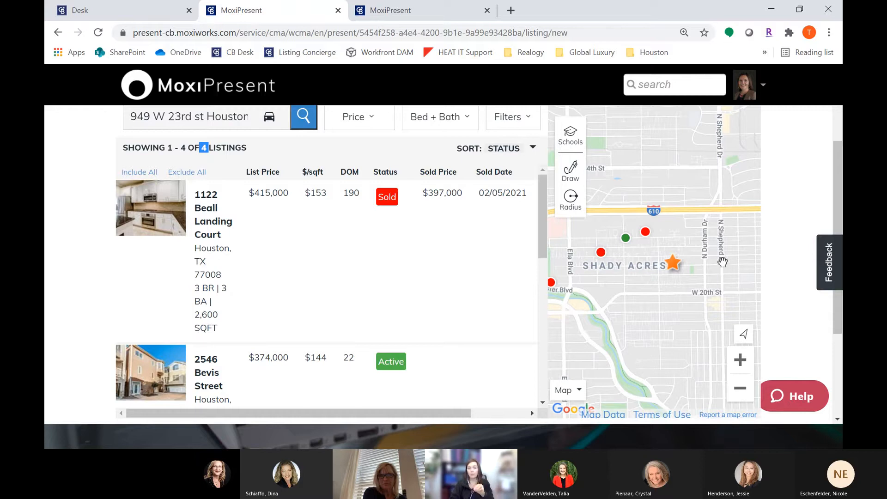
pyautogui.moveTo(711, 192); pyautogui.dragTo(666, 332)
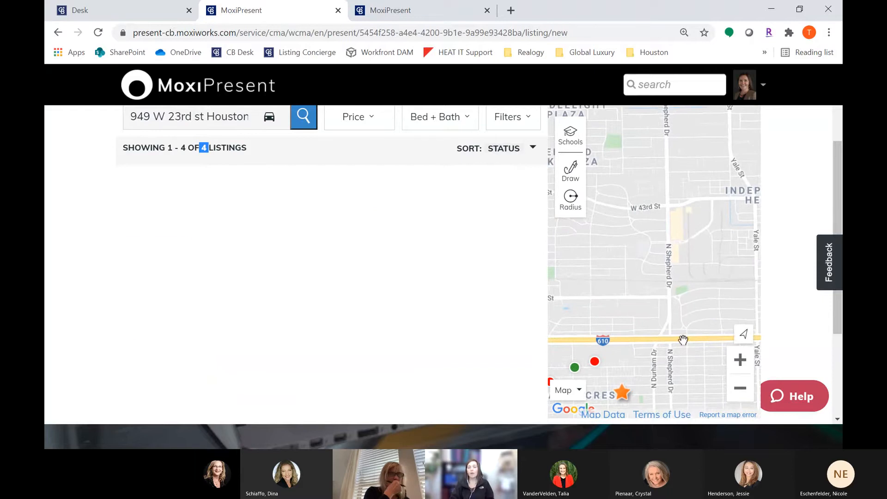
pyautogui.moveTo(656, 367); pyautogui.dragTo(706, 238)
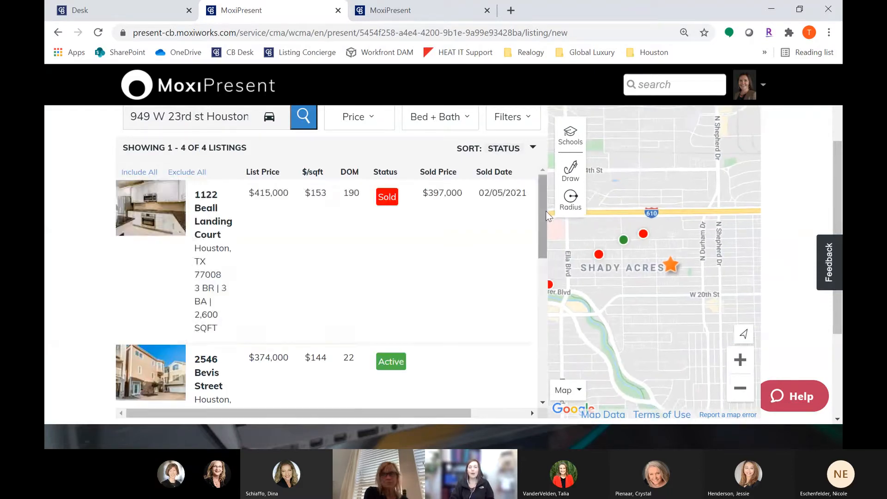
# Step: Sort the listings by status from active to sold
pyautogui.moveTo(455, 149); pyautogui.dragTo(523, 153)
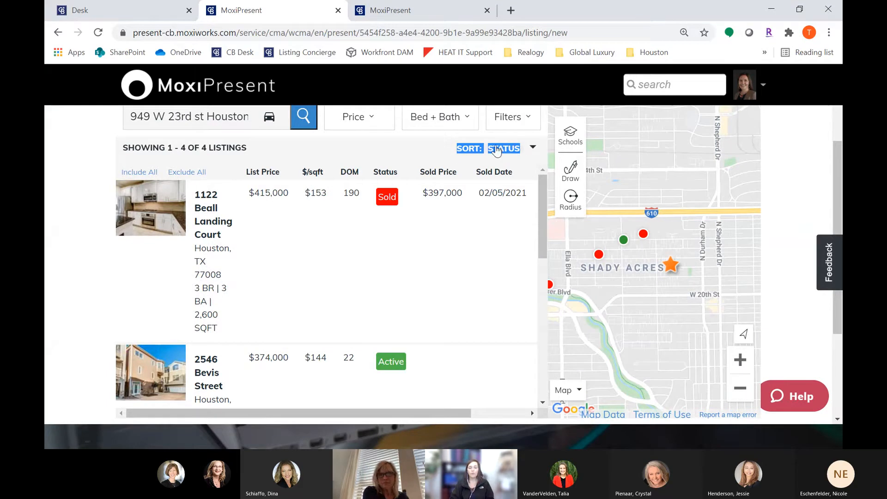
pyautogui.click(480, 153)
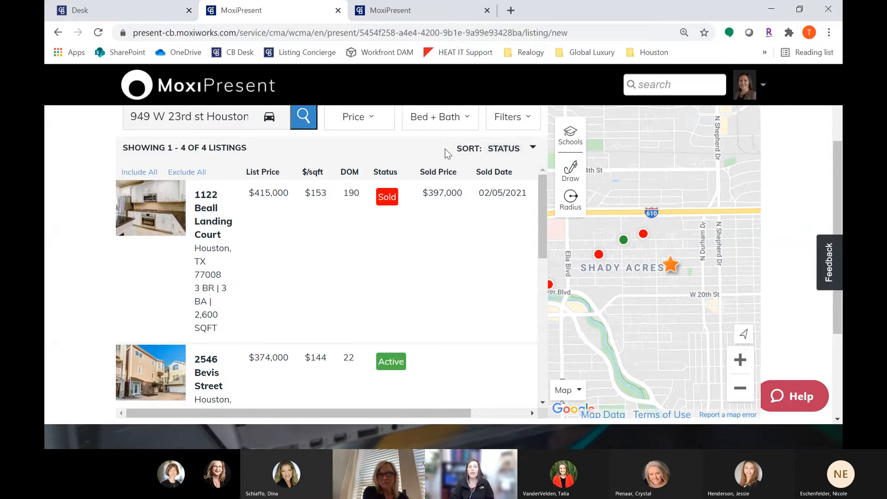
pyautogui.click(506, 153)
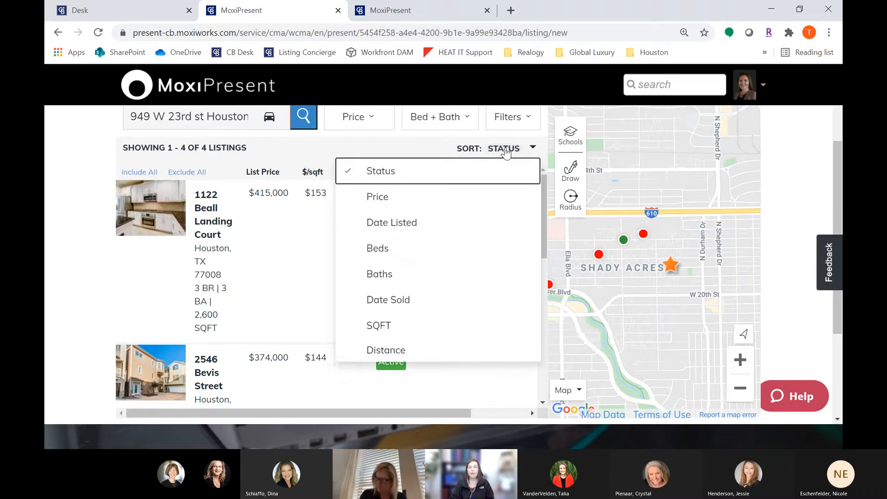
pyautogui.moveTo(416, 164)
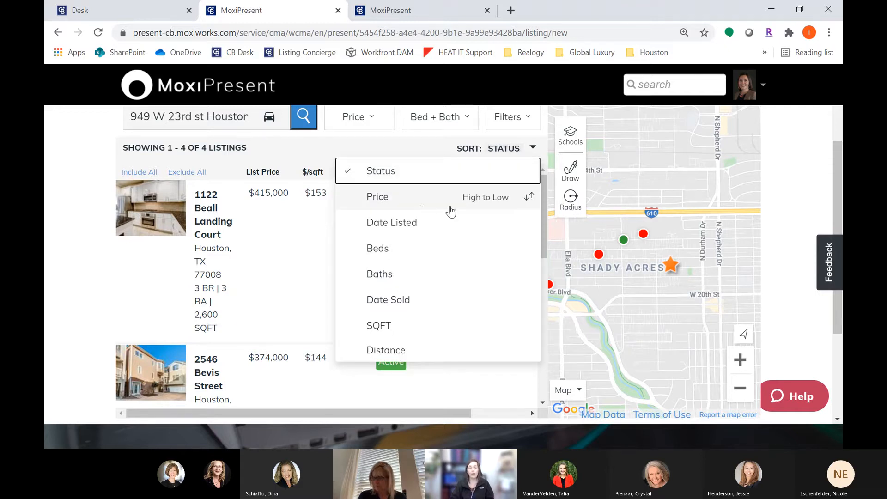
pyautogui.moveTo(464, 238)
pyautogui.moveTo(436, 337)
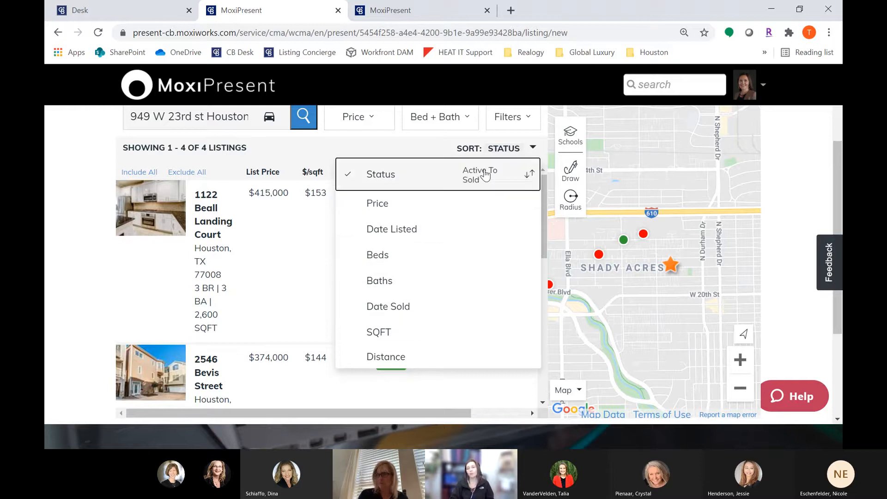
pyautogui.click(483, 172)
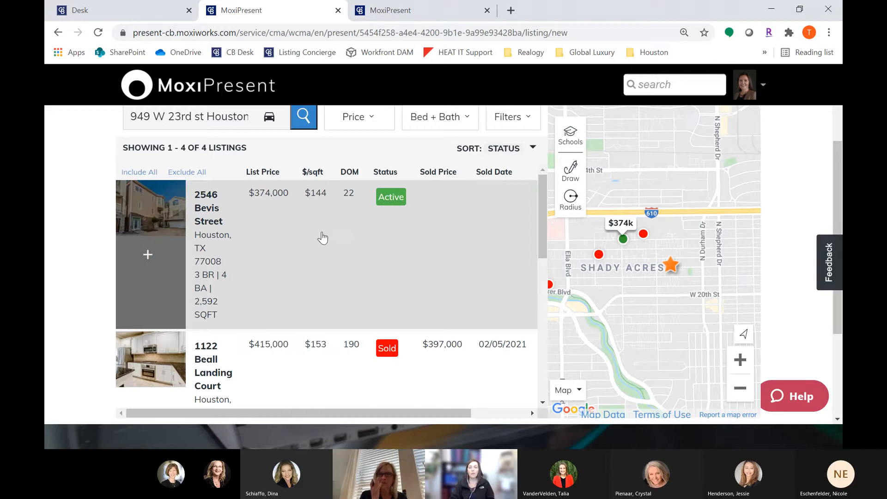
pyautogui.hotkey('ctrl', '-')
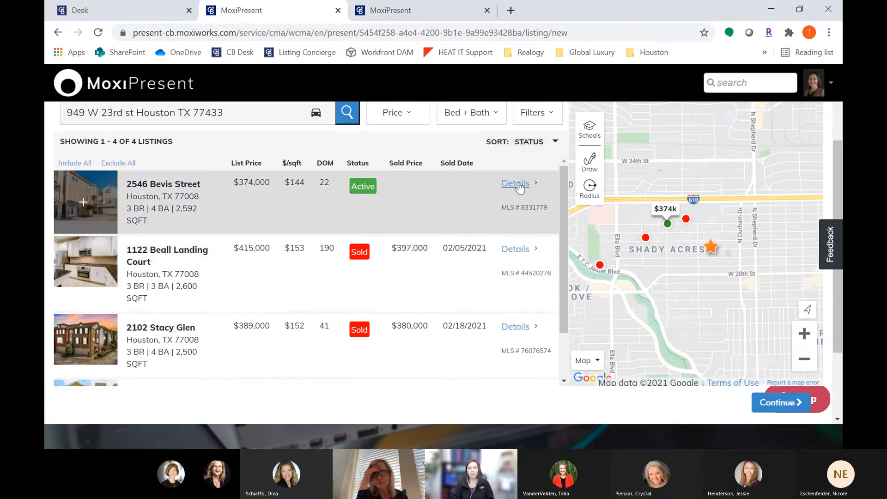
pyautogui.click(519, 185)
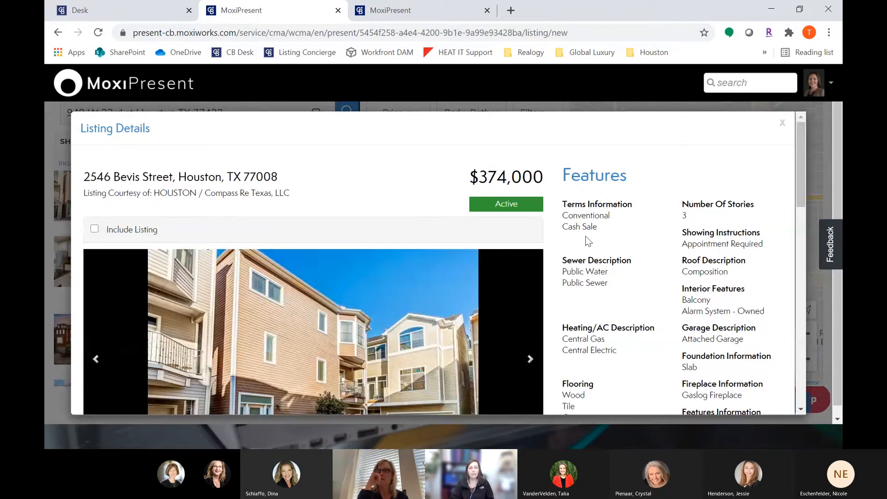
pyautogui.scroll(-5, 586, 237)
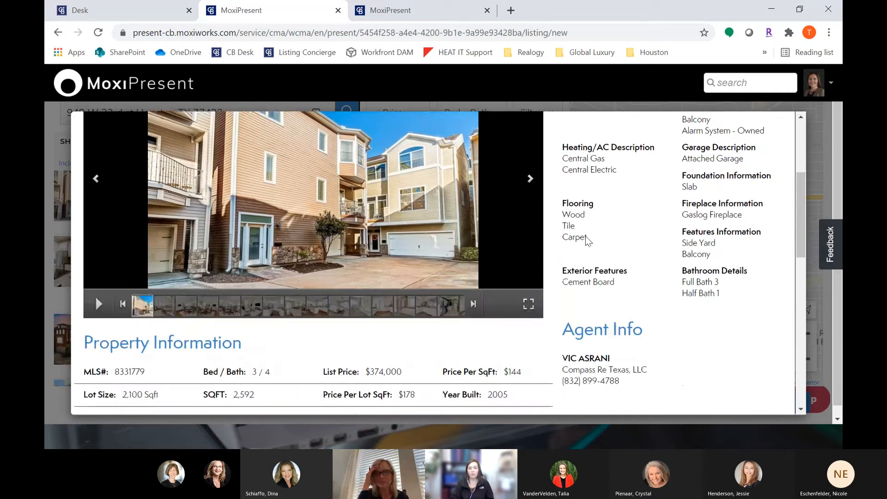
pyautogui.scroll(-4, 586, 236)
pyautogui.scroll(8, 586, 237)
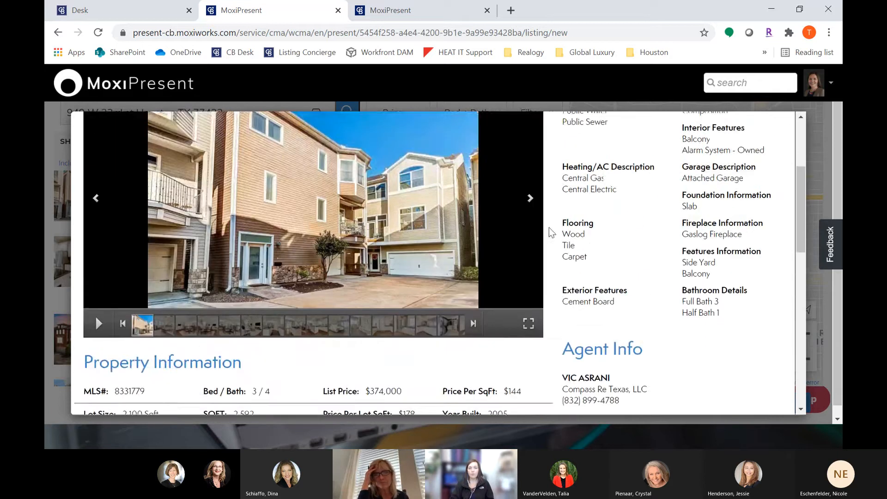
pyautogui.click(530, 297)
pyautogui.click(530, 297)
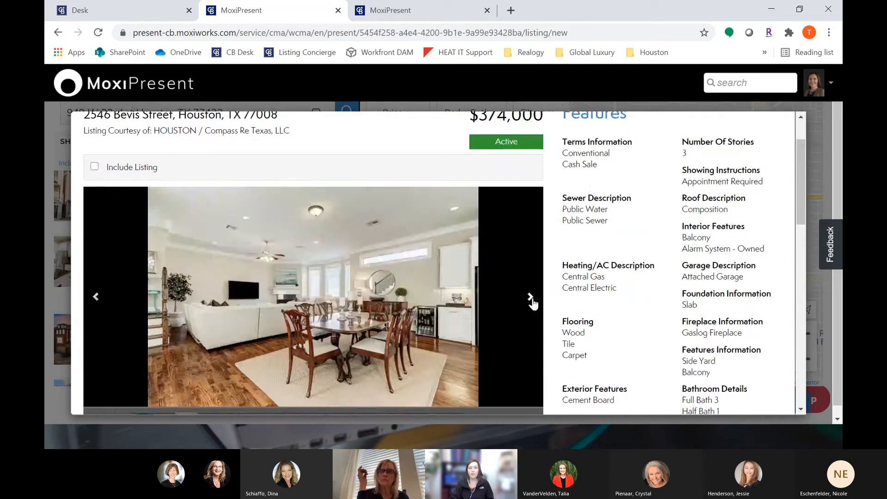
pyautogui.click(530, 297)
pyautogui.scroll(2, 538, 297)
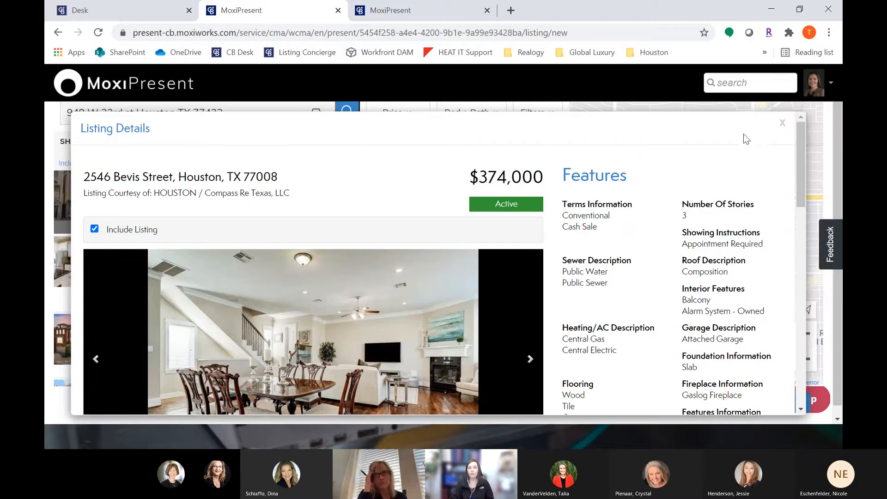
pyautogui.click(782, 123)
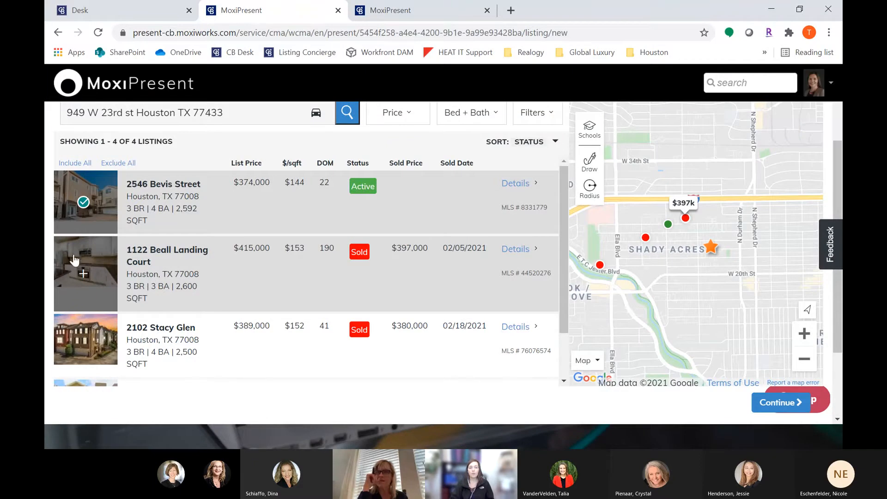
pyautogui.click(83, 277)
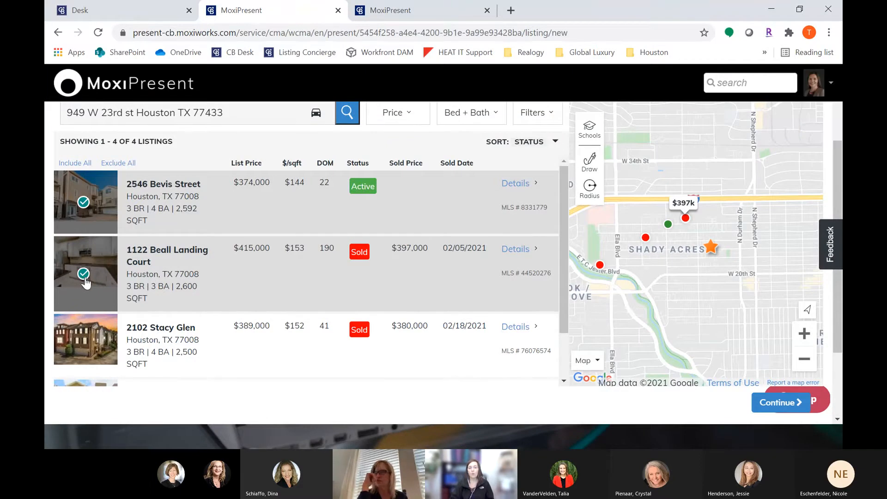
pyautogui.click(83, 350)
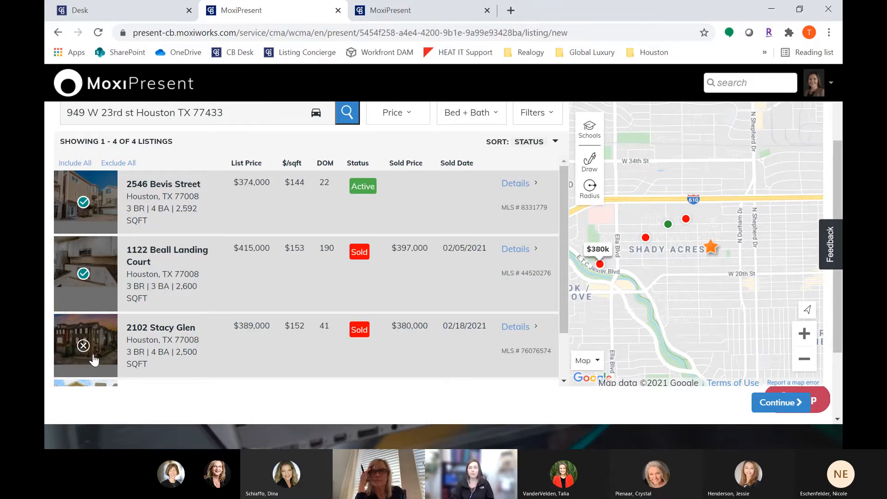
pyautogui.scroll(3, 94, 359)
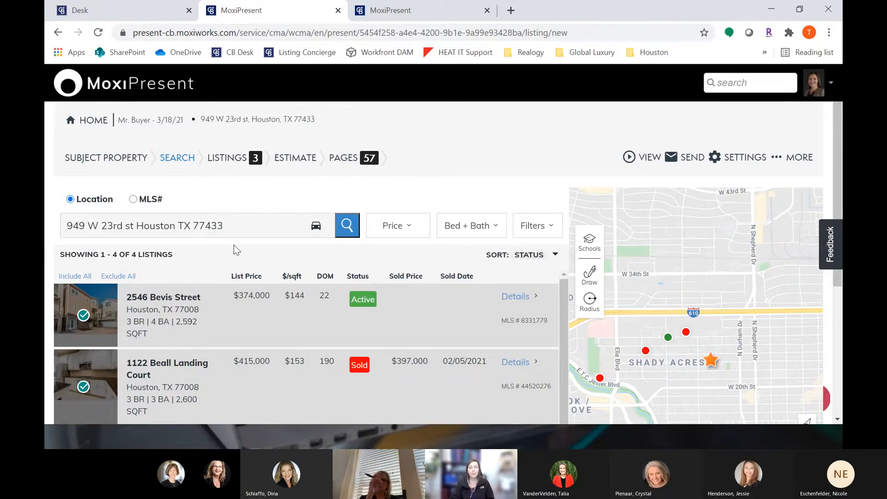
pyautogui.scroll(-5, 234, 249)
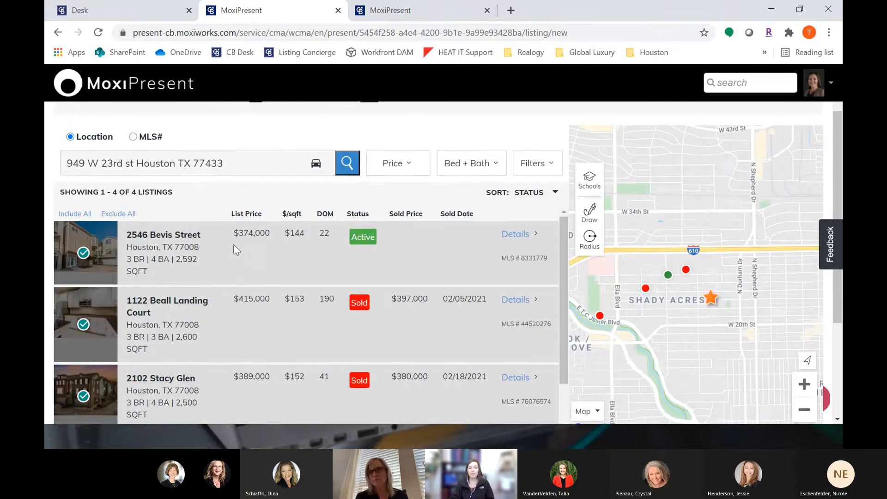
pyautogui.scroll(-3, 233, 250)
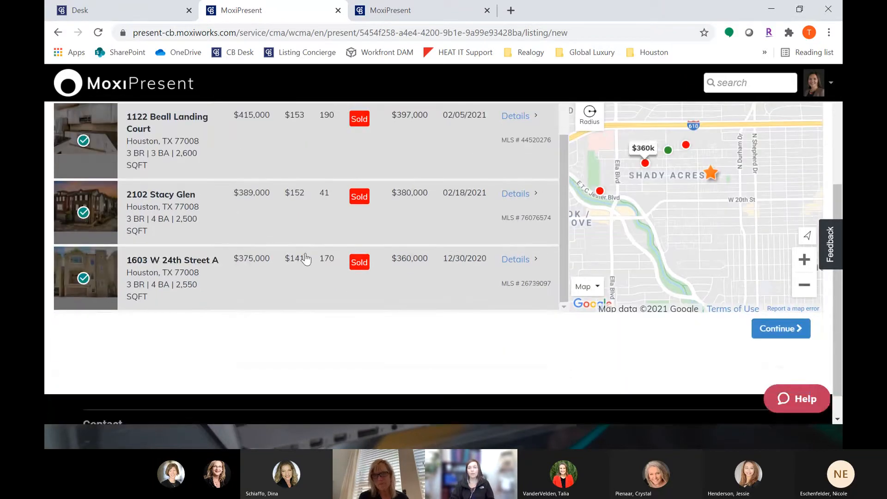
pyautogui.scroll(3, 306, 257)
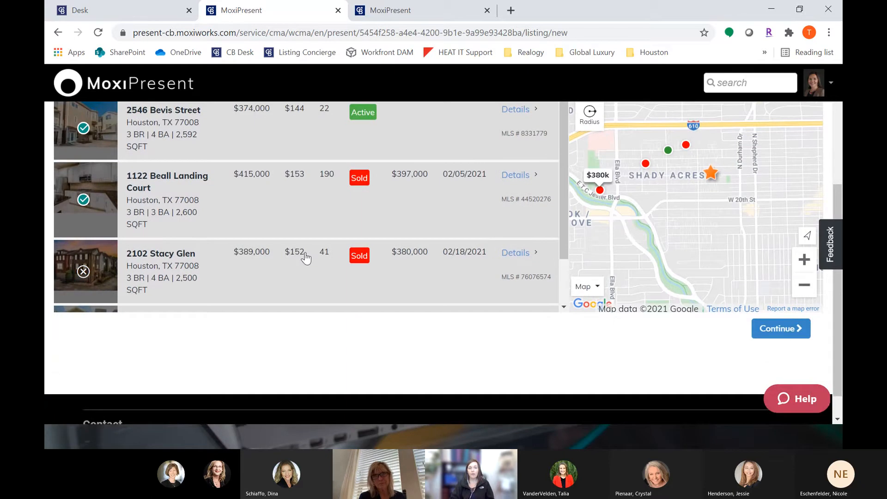
pyautogui.scroll(4, 306, 258)
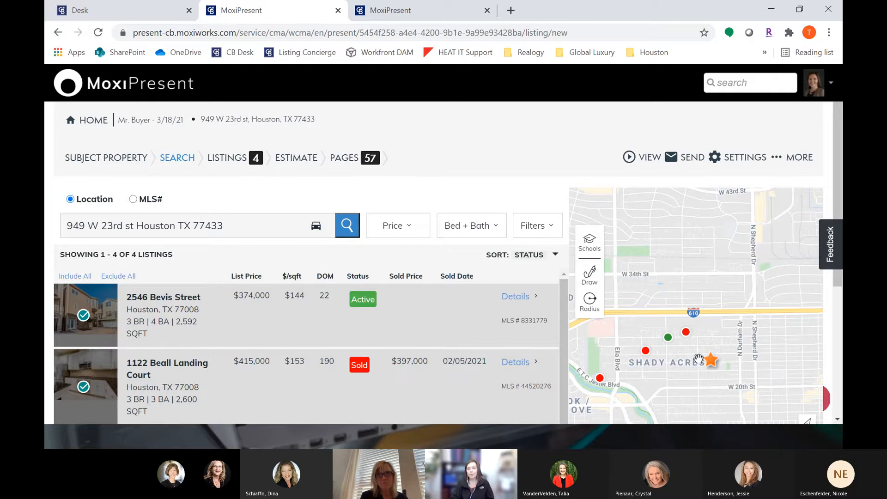
pyautogui.click(142, 200)
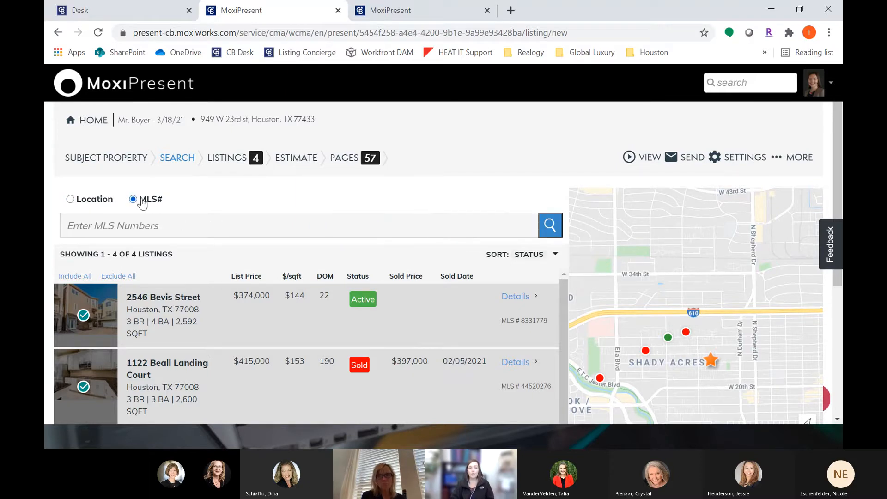
pyautogui.click(135, 227)
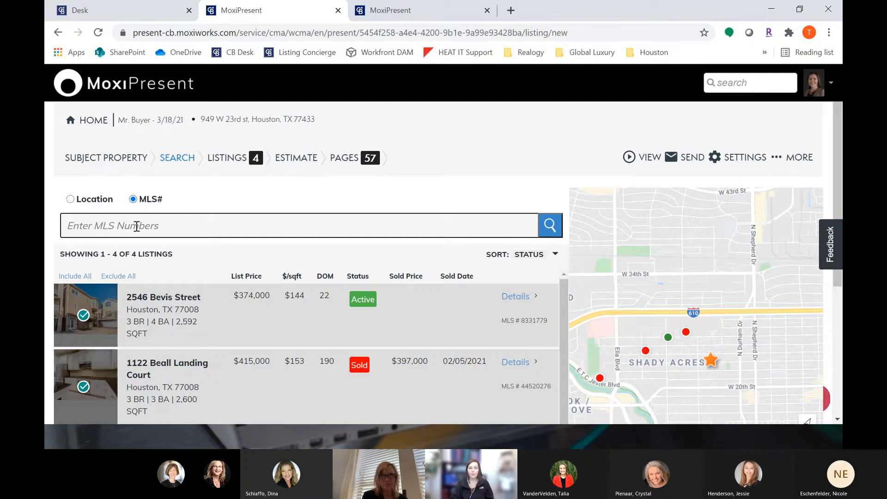
pyautogui.click(89, 203)
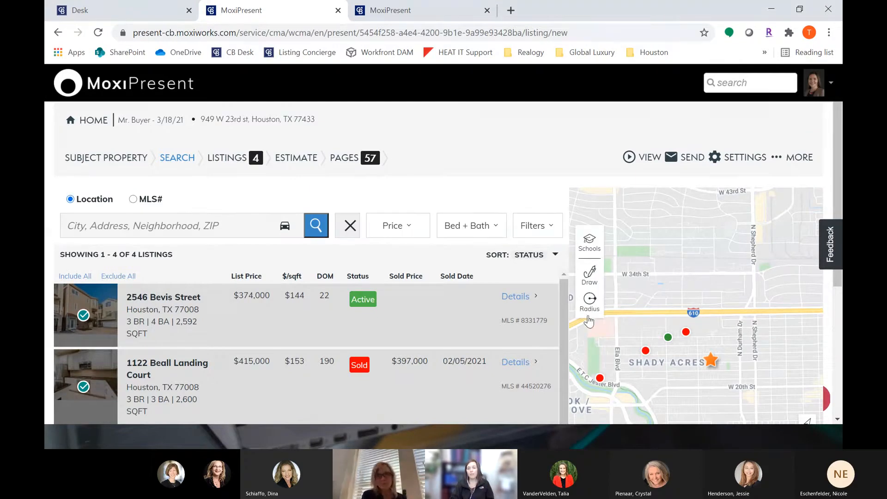
# Step: Try a radius search drawn around the subject property on the map
pyautogui.click(594, 251)
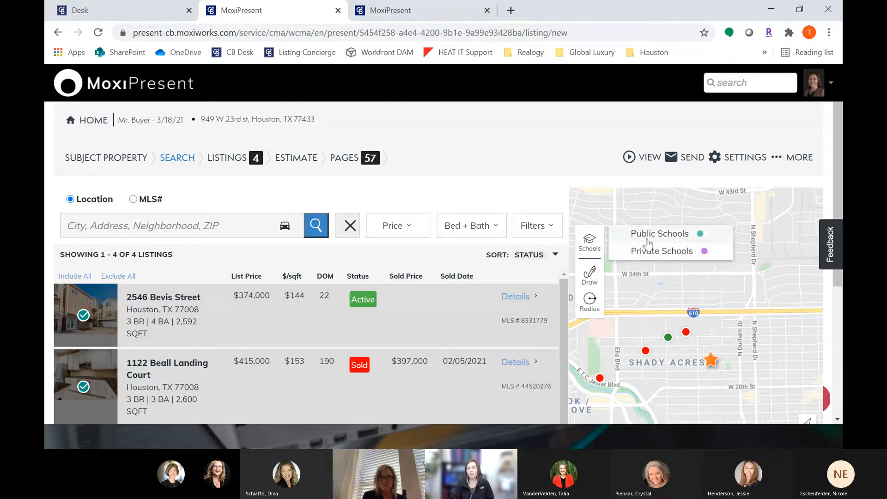
pyautogui.click(591, 284)
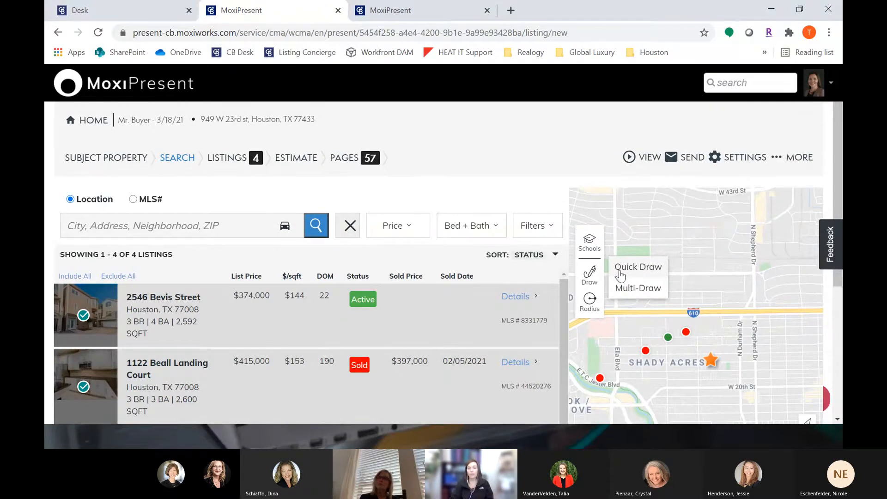
pyautogui.click(589, 305)
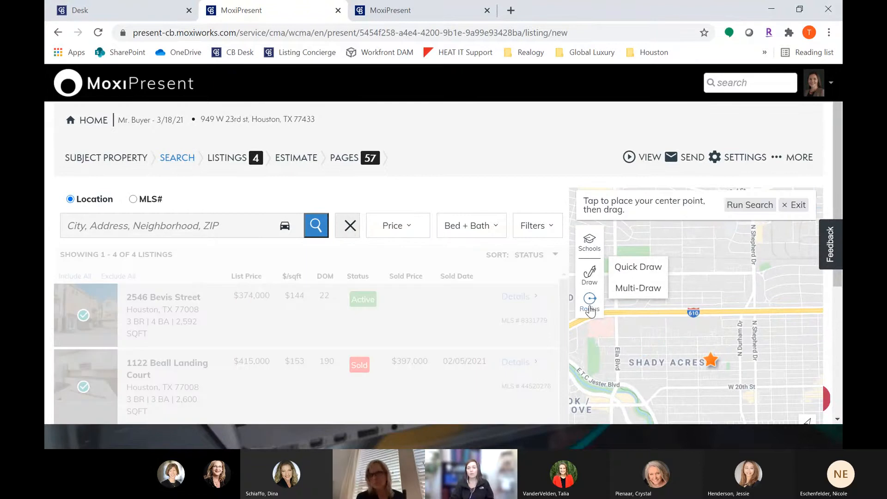
pyautogui.moveTo(700, 279); pyautogui.dragTo(763, 352)
pyautogui.click(796, 205)
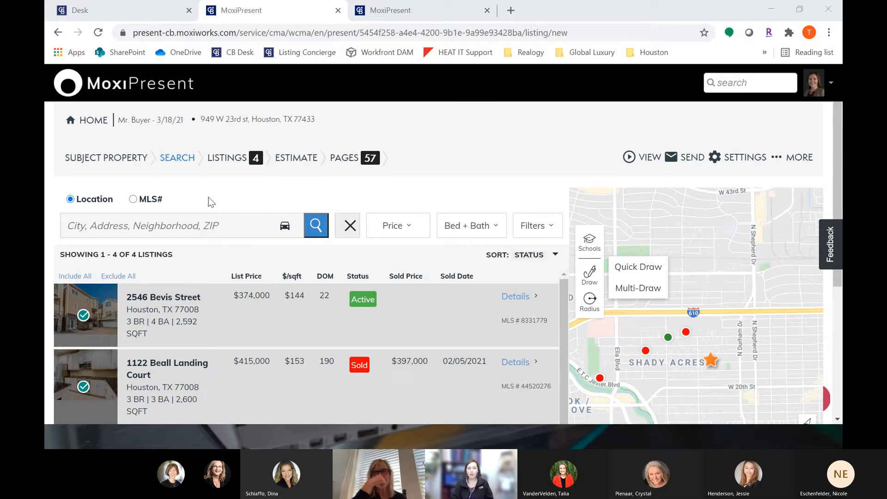
# Step: Open the selected listings and add a blank custom listing
pyautogui.click(229, 159)
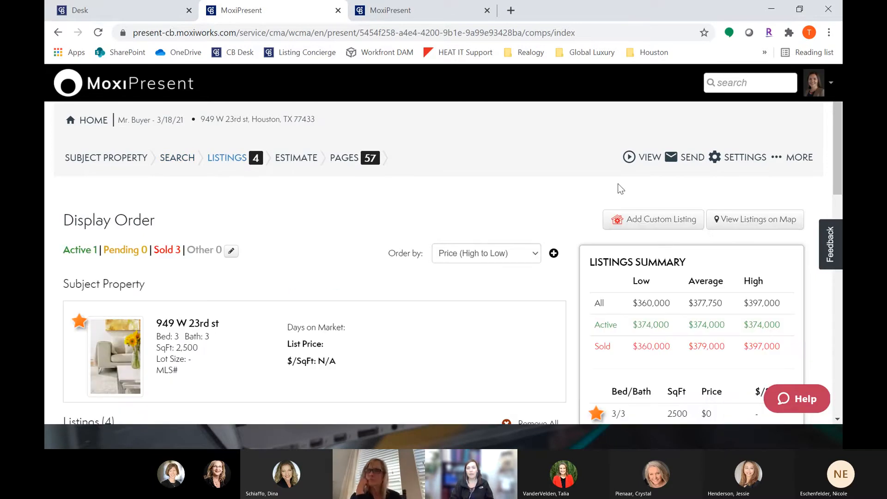
pyautogui.click(664, 227)
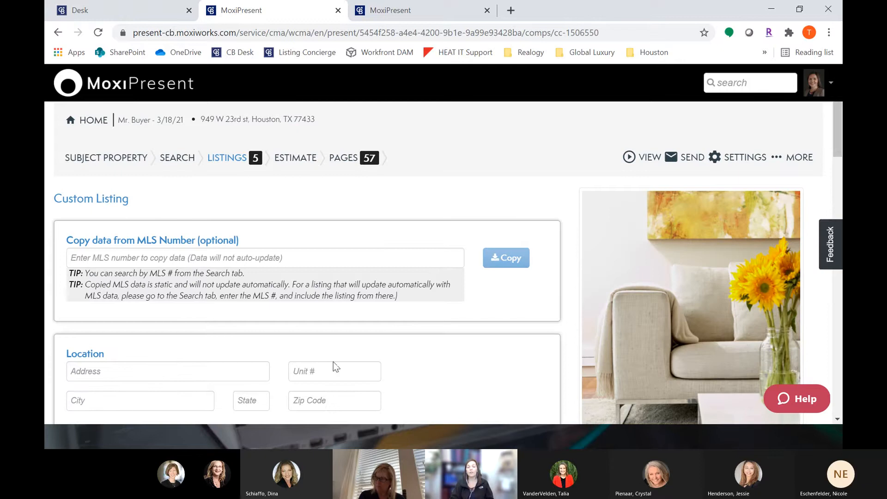
# Step: Scroll through the custom listing form to review its location, community and feature fields, returning to the listings
pyautogui.scroll(-3, 253, 363)
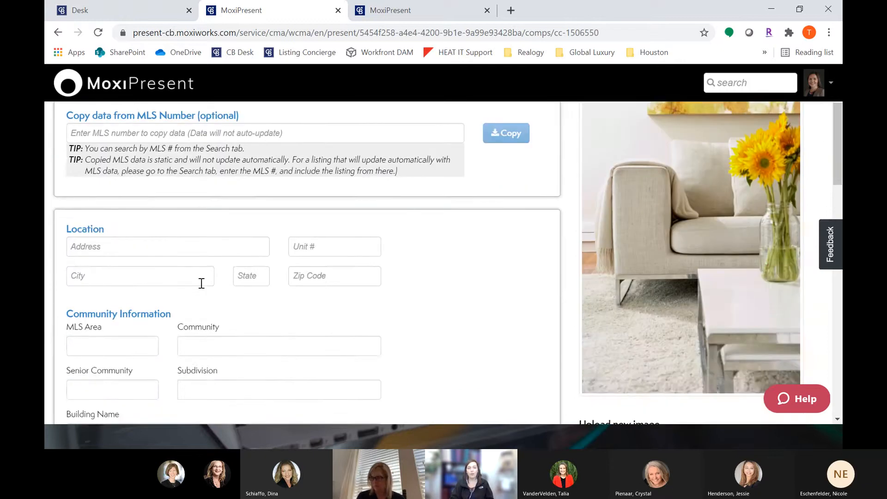
pyautogui.scroll(2, 202, 283)
pyautogui.moveTo(140, 179); pyautogui.dragTo(252, 182)
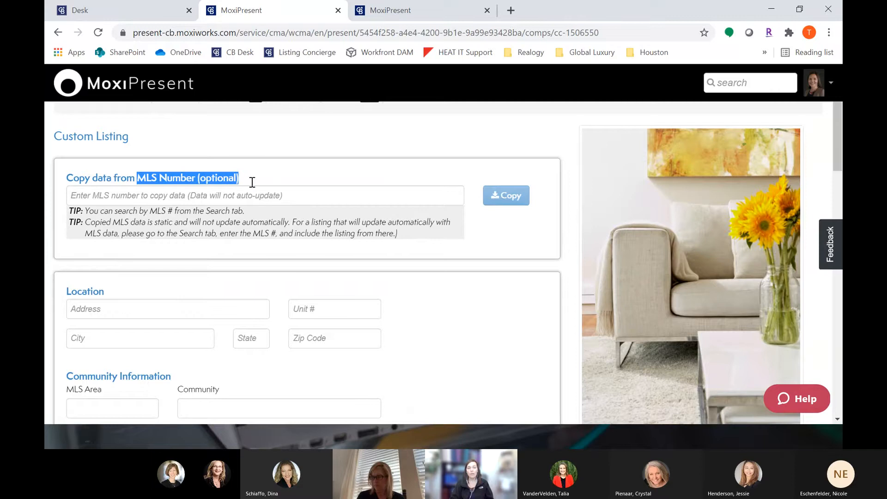
pyautogui.click(254, 181)
pyautogui.scroll(-1, 229, 239)
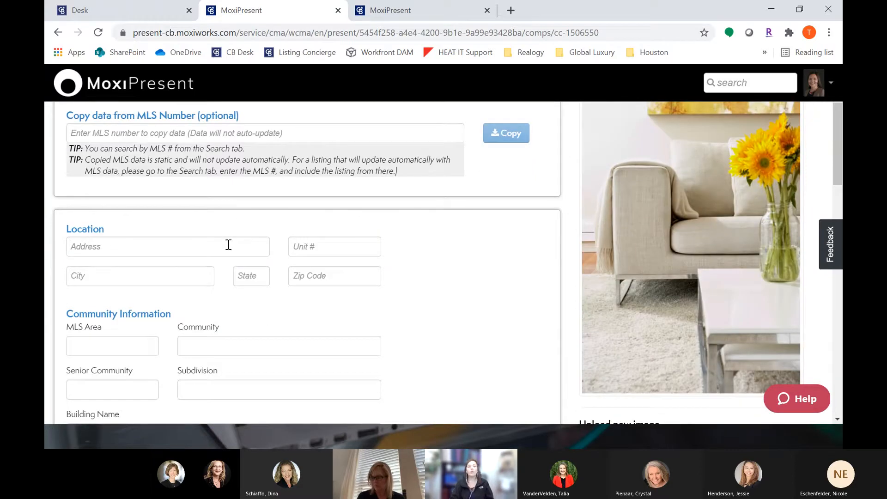
pyautogui.click(229, 247)
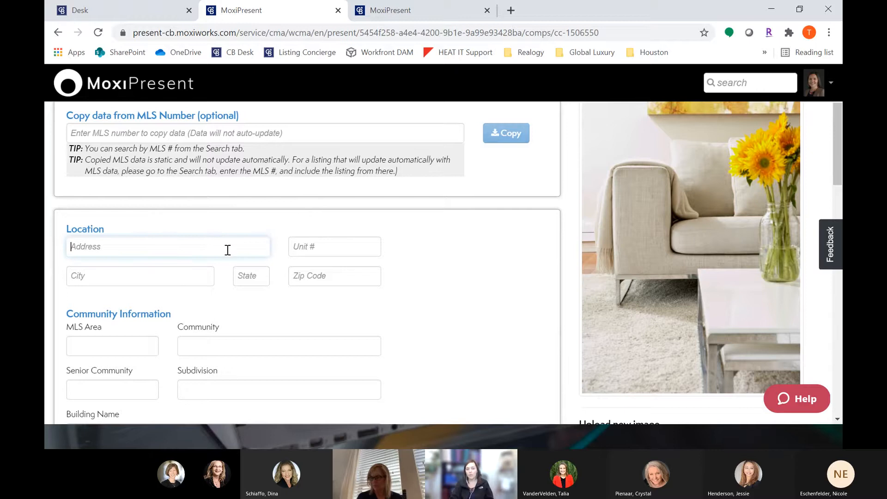
pyautogui.scroll(-5, 194, 278)
pyautogui.scroll(-8, 194, 277)
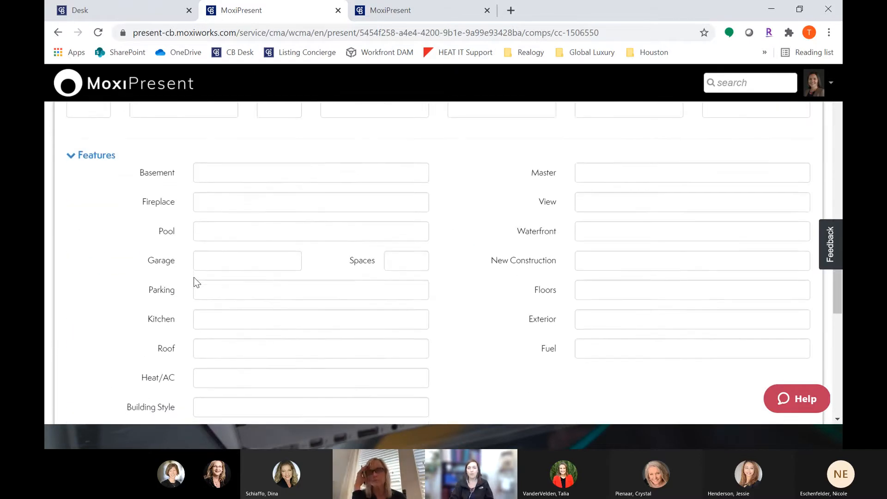
pyautogui.scroll(-5, 197, 282)
pyautogui.scroll(16, 197, 282)
pyautogui.scroll(6, 197, 282)
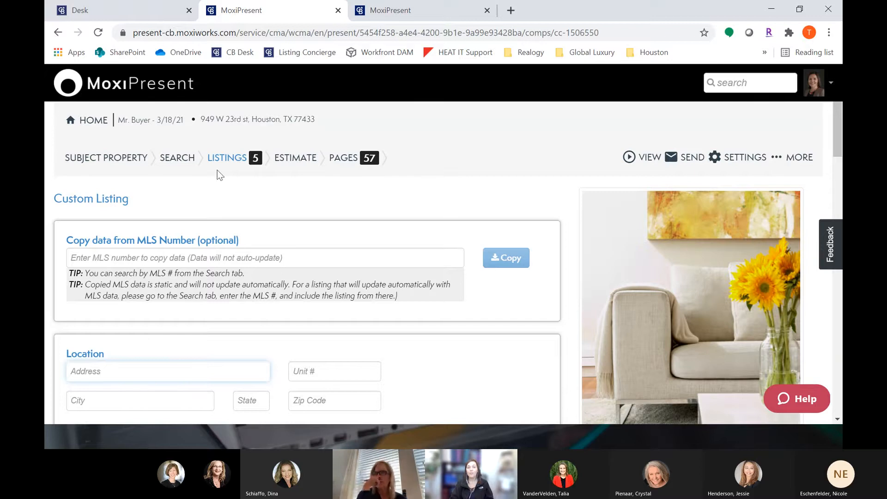
pyautogui.click(261, 159)
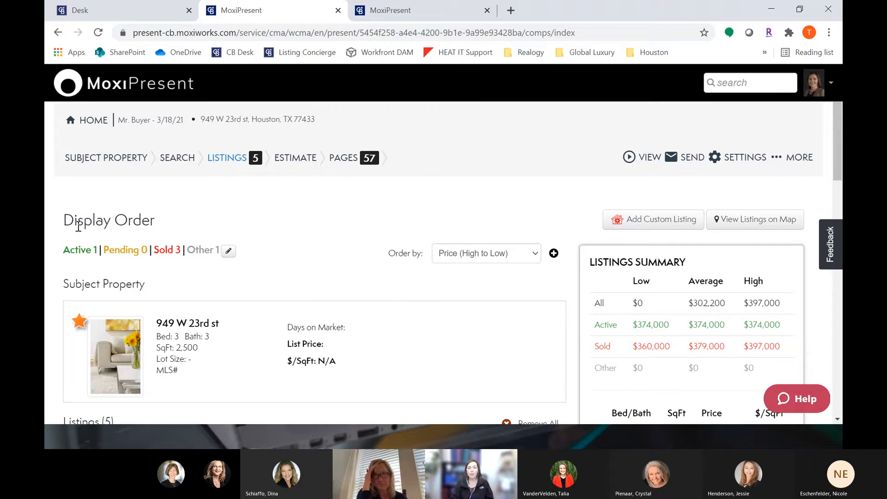
pyautogui.moveTo(64, 221); pyautogui.dragTo(160, 220)
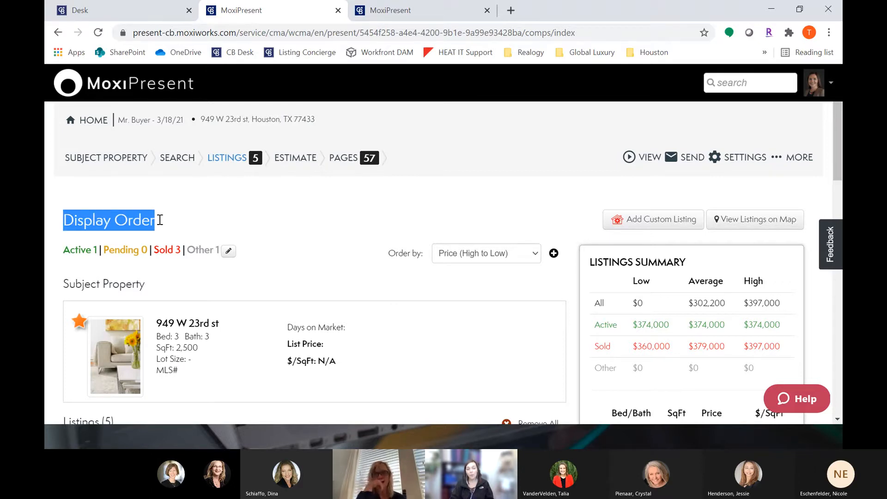
# Step: Reload the presentation preview in the other tab and open its side-by-side comparisons page
pyautogui.click(423, 9)
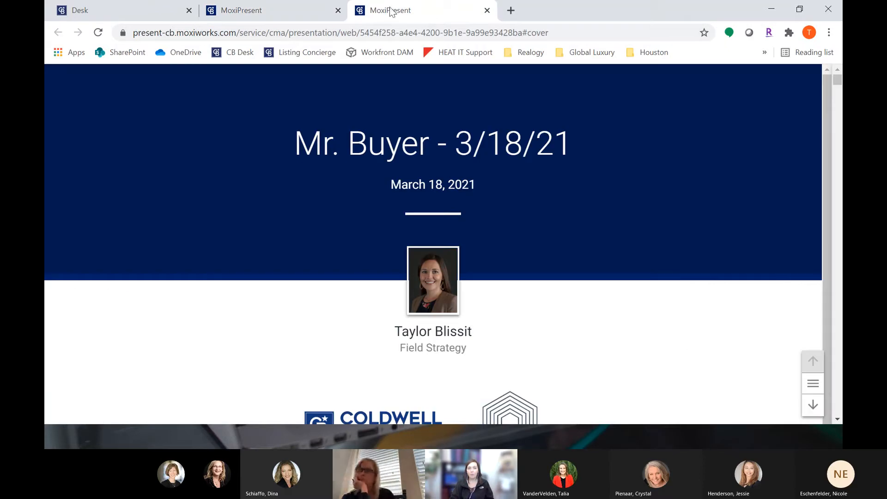
pyautogui.click(98, 33)
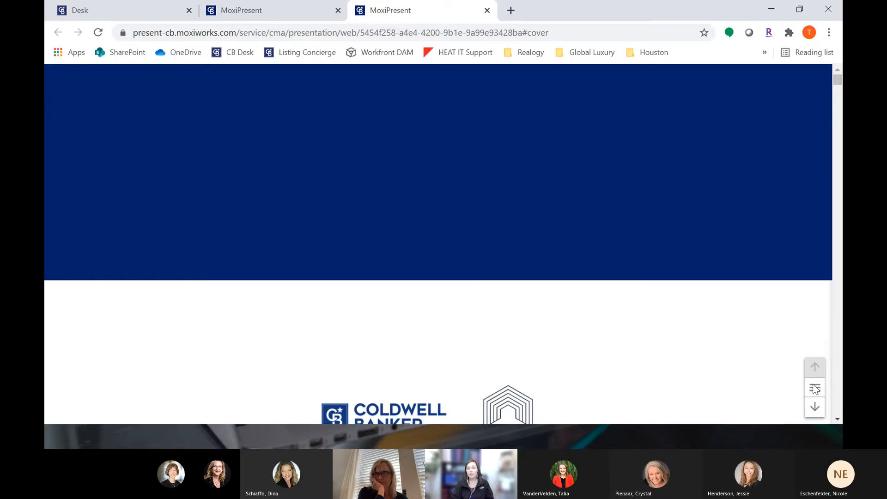
pyautogui.click(815, 389)
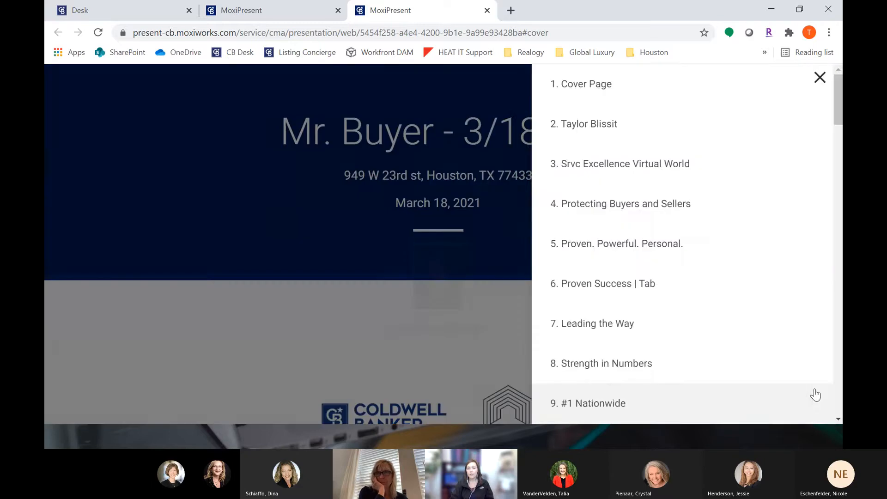
pyautogui.moveTo(840, 93); pyautogui.dragTo(840, 341)
pyautogui.click(653, 212)
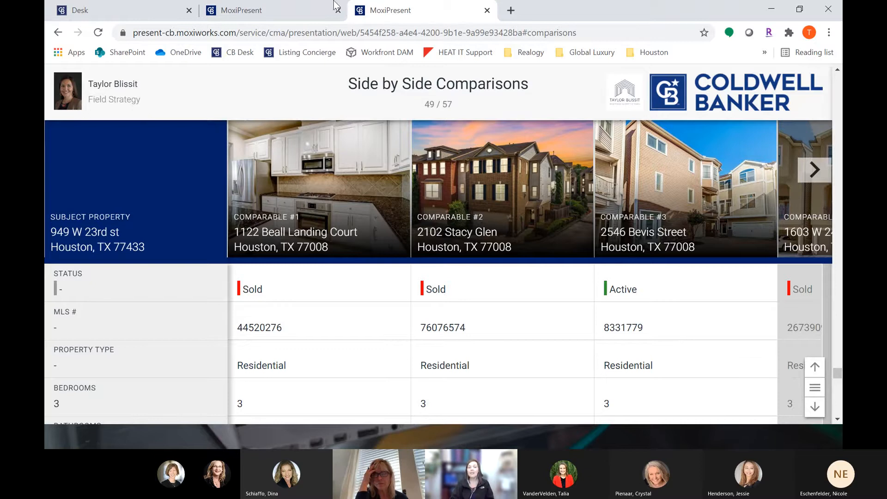
# Step: Return to the listings and set the display order to Sold to Active
pyautogui.click(273, 10)
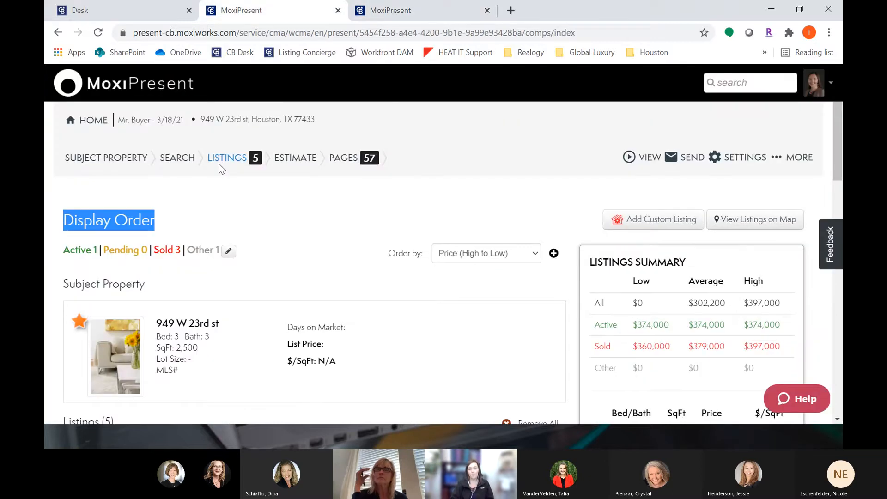
pyautogui.click(124, 229)
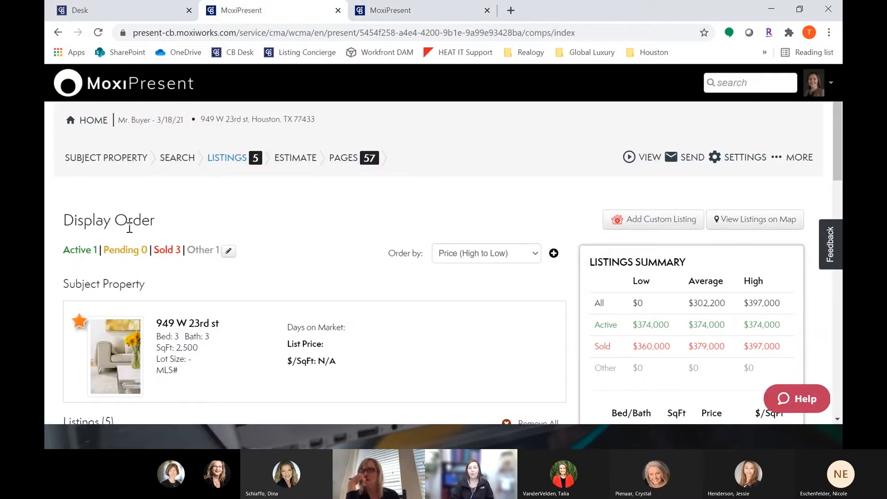
pyautogui.scroll(-2, 124, 229)
pyautogui.scroll(-4, 130, 228)
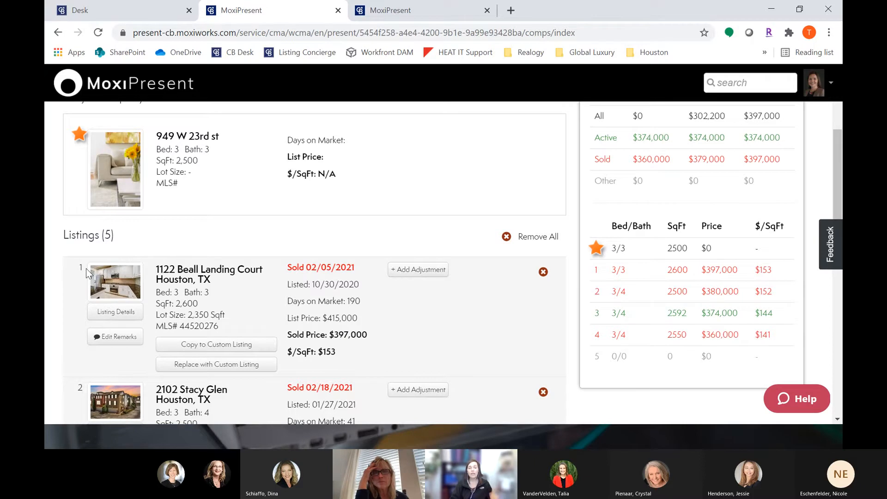
pyautogui.scroll(1, 463, 229)
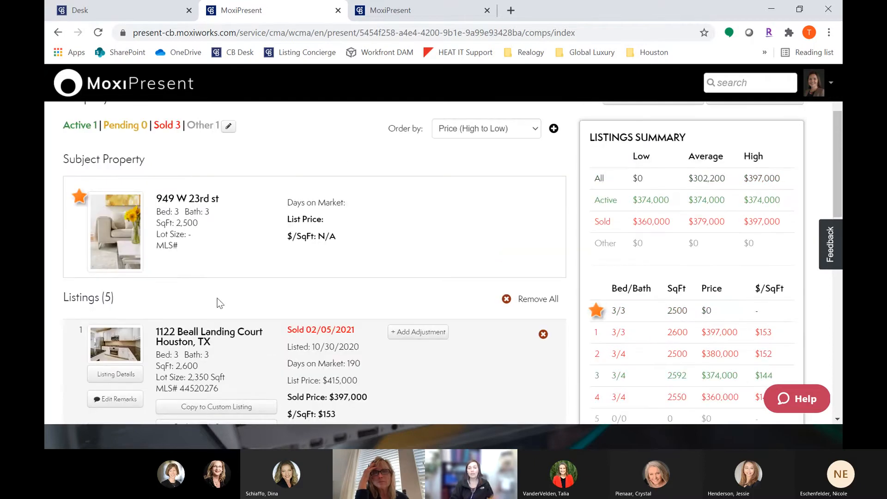
pyautogui.scroll(1, 381, 129)
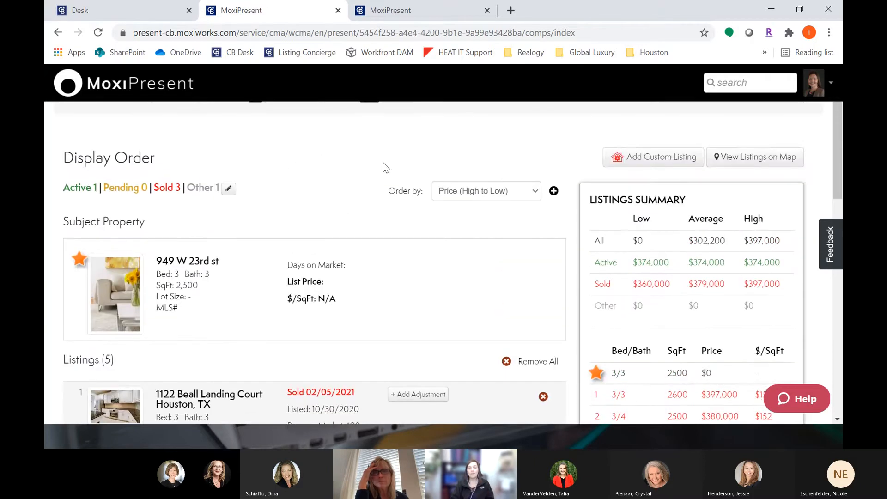
pyautogui.moveTo(388, 191); pyautogui.dragTo(407, 191)
pyautogui.moveTo(422, 192); pyautogui.dragTo(423, 192)
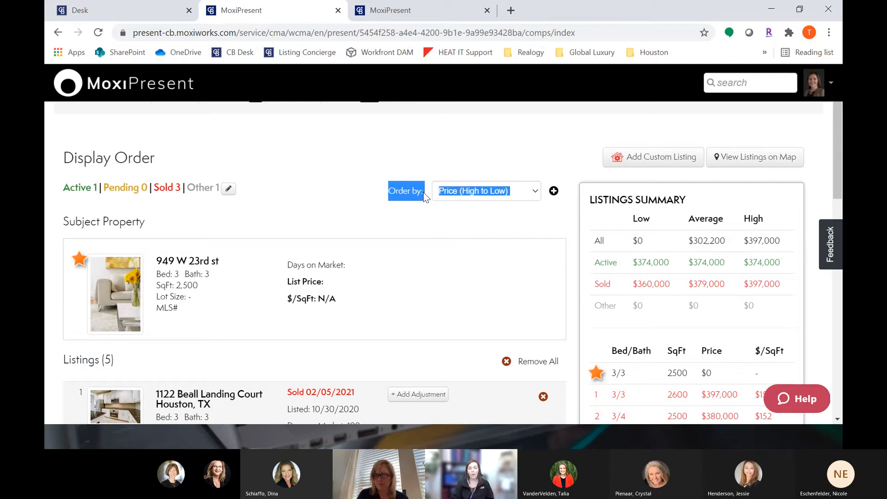
pyautogui.click(460, 195)
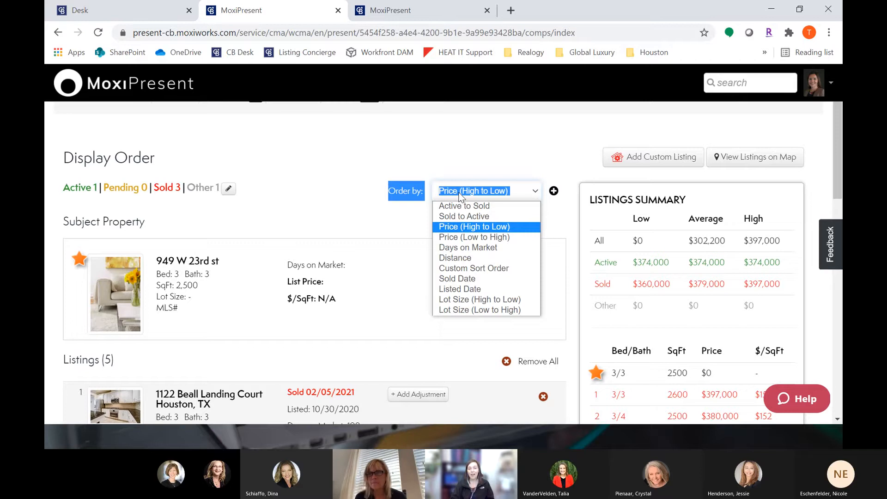
pyautogui.click(477, 217)
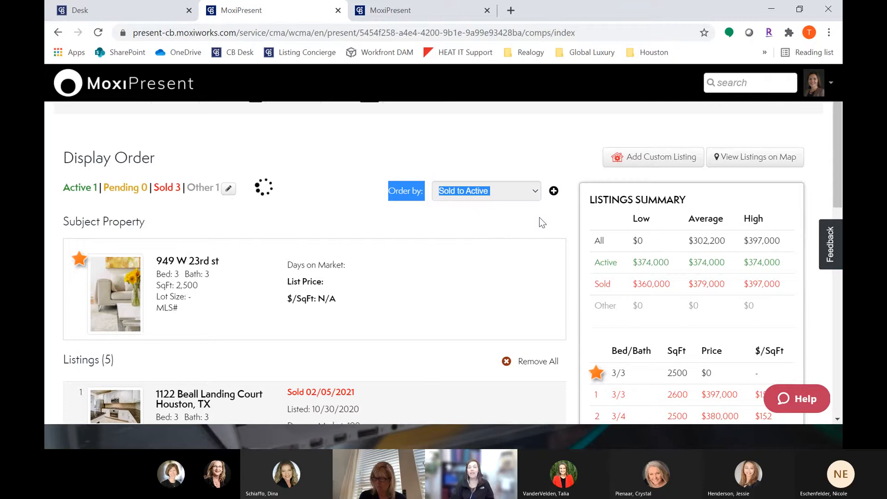
# Step: Add a secondary display order sorting the listings by Days on Market
pyautogui.click(554, 191)
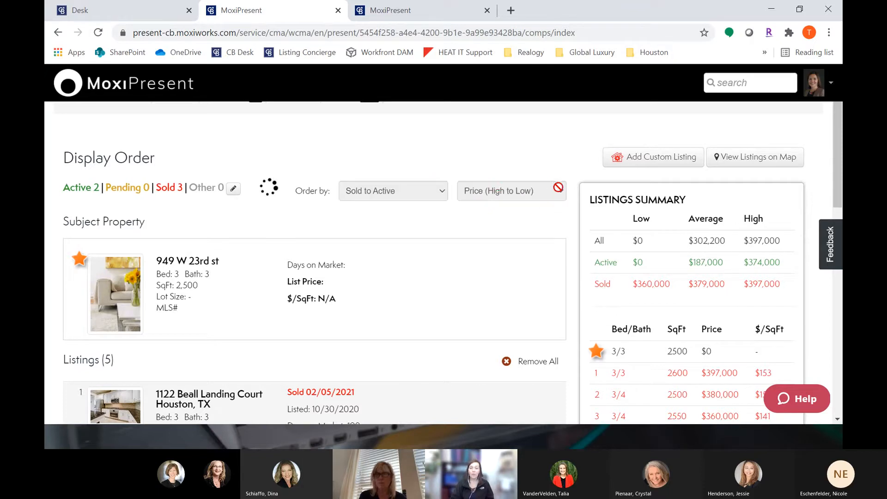
pyautogui.click(509, 193)
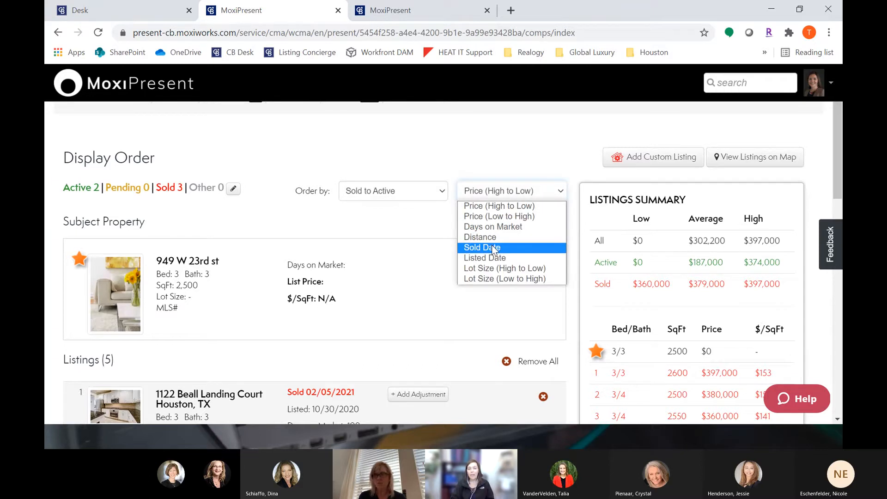
pyautogui.click(511, 227)
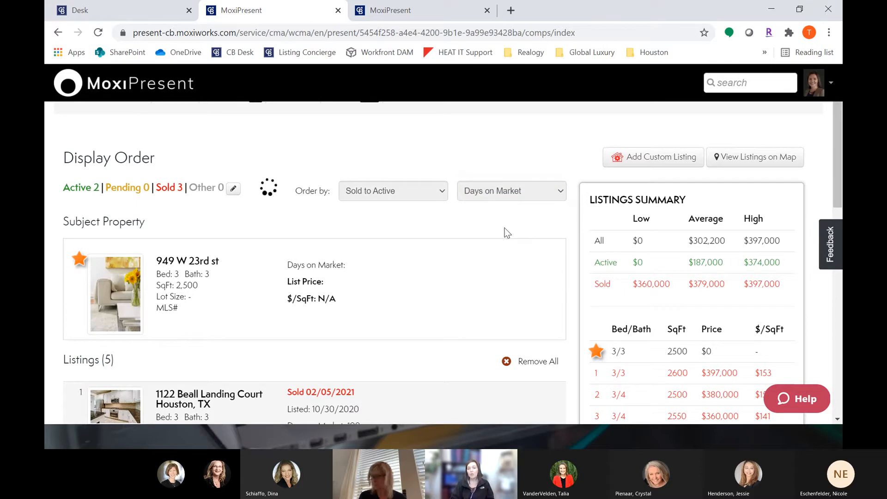
pyautogui.scroll(-1, 485, 244)
pyautogui.scroll(-2, 486, 249)
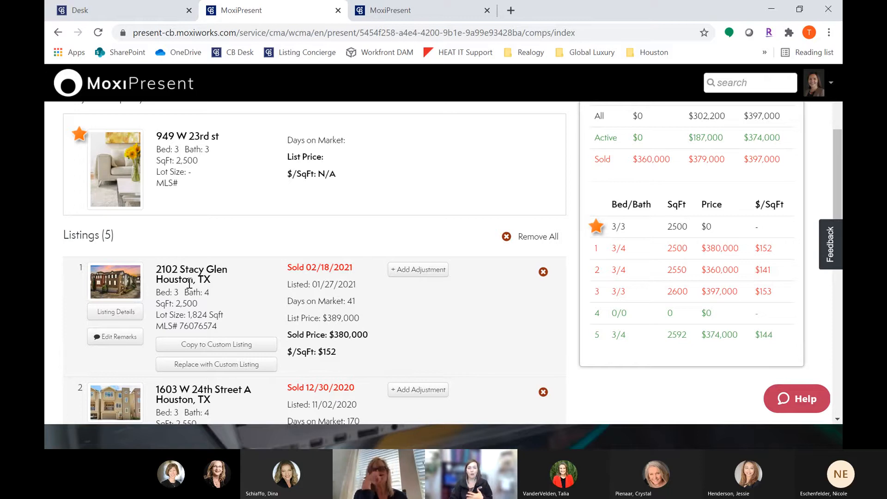
pyautogui.scroll(-1, 197, 283)
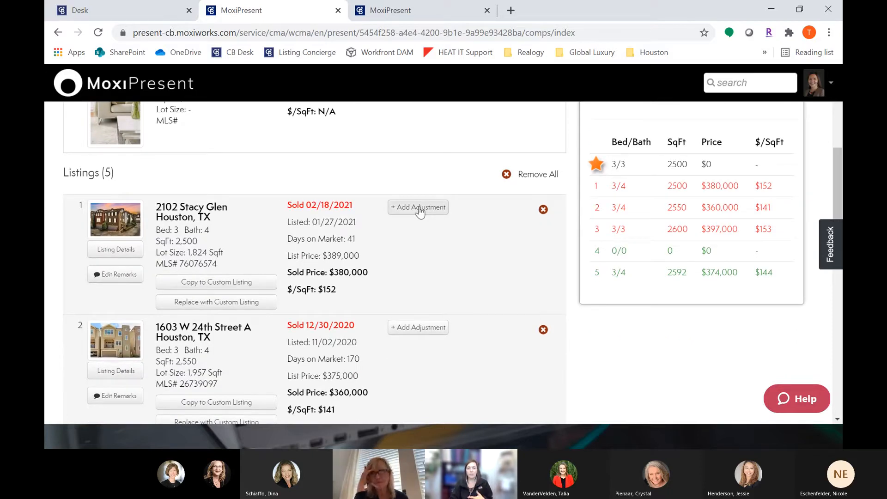
pyautogui.moveTo(334, 272); pyautogui.dragTo(374, 272)
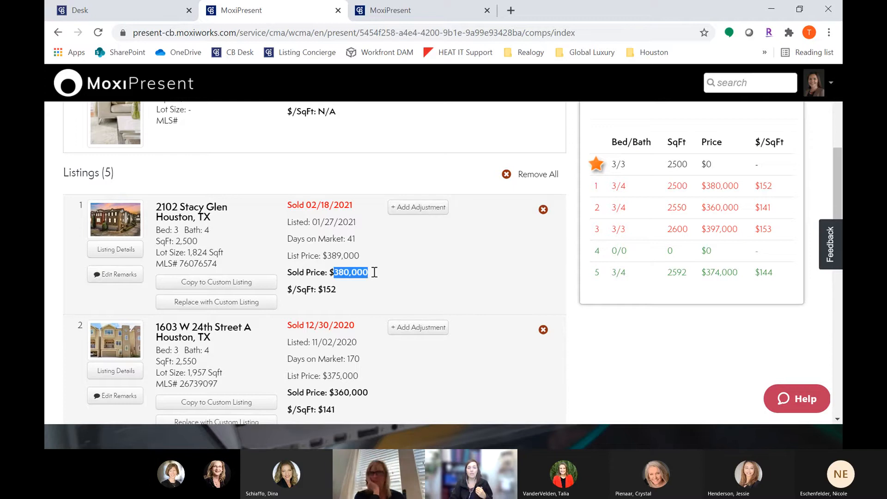
pyautogui.click(428, 208)
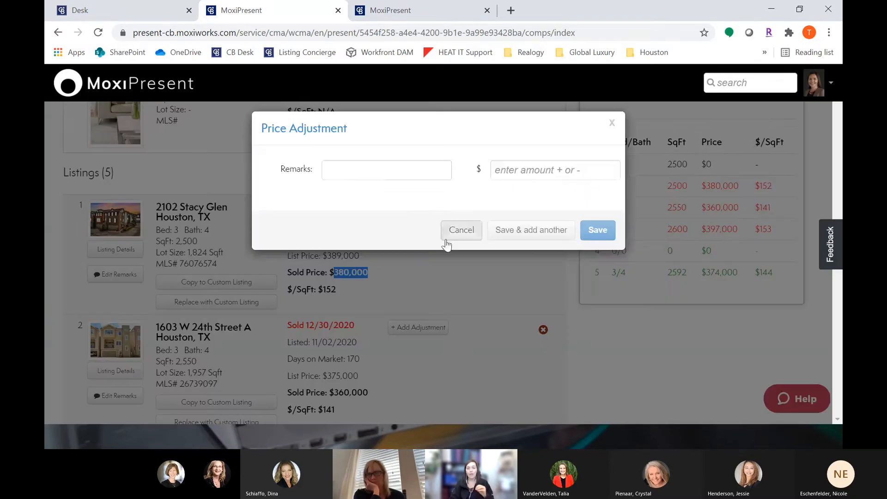
pyautogui.click(615, 126)
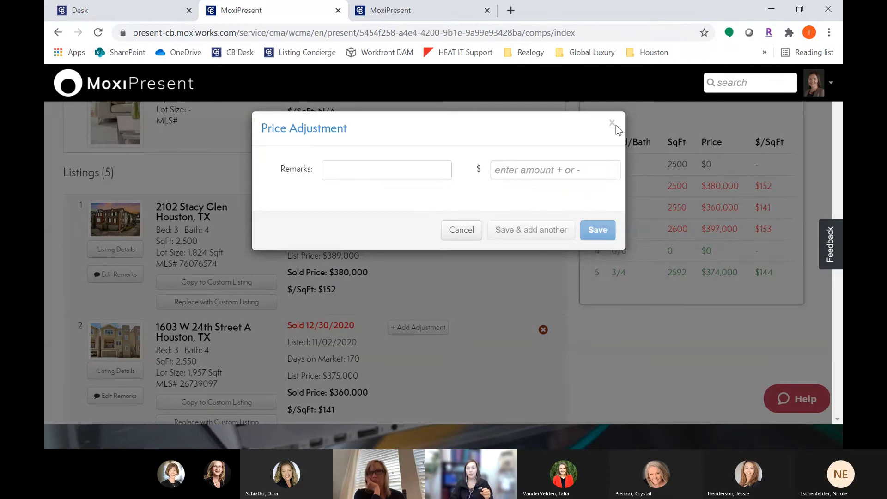
pyautogui.click(614, 124)
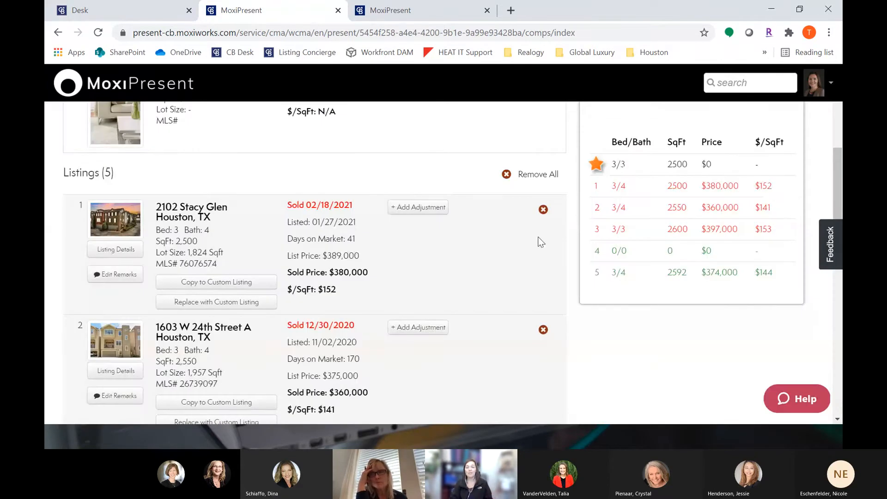
pyautogui.click(426, 209)
pyautogui.click(383, 172)
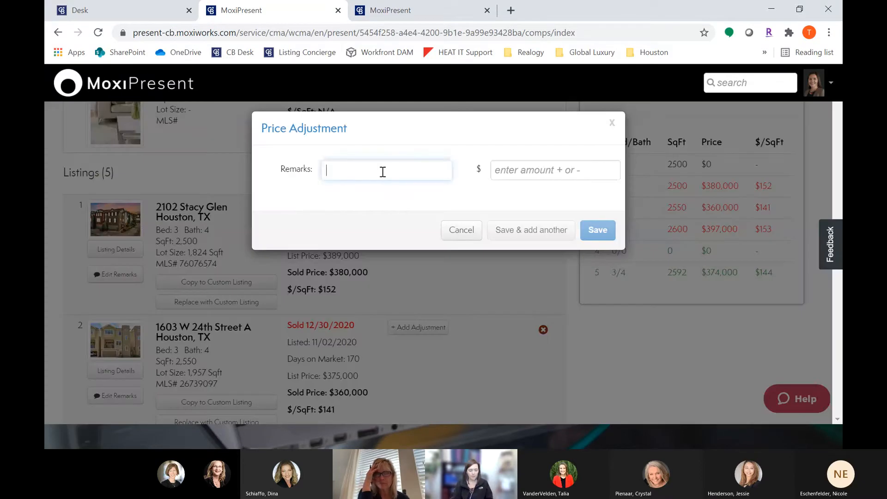
pyautogui.write('new roof')
pyautogui.click(562, 163)
pyautogui.write('5000')
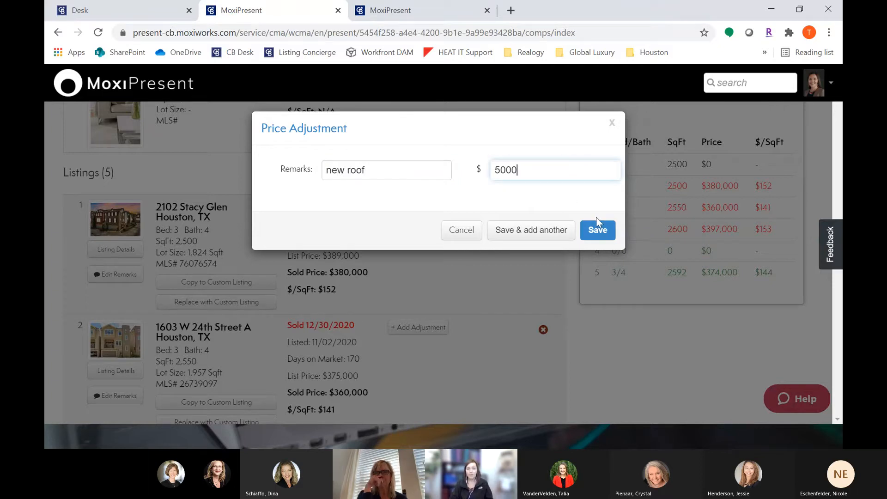
pyautogui.click(598, 230)
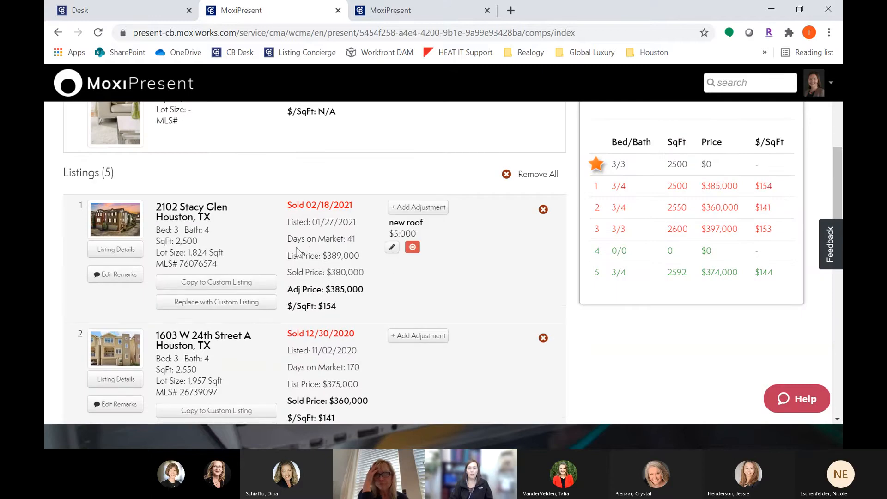
pyautogui.moveTo(292, 290); pyautogui.dragTo(379, 295)
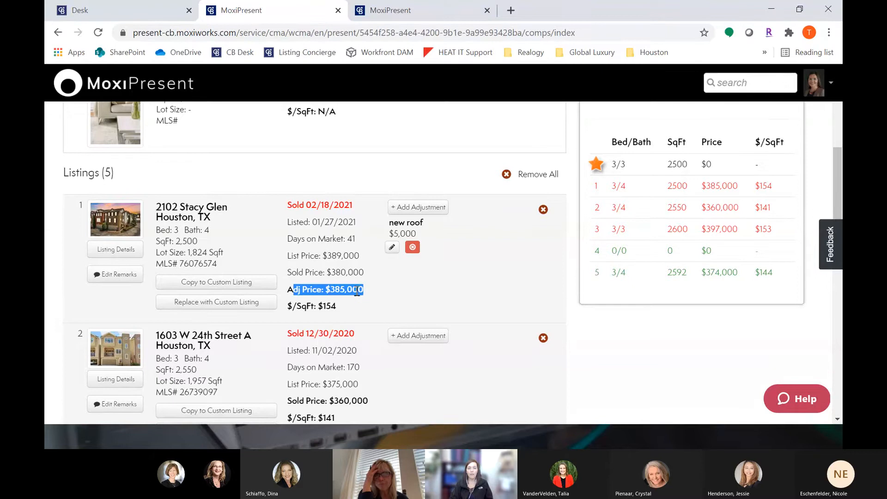
pyautogui.click(357, 289)
pyautogui.click(412, 248)
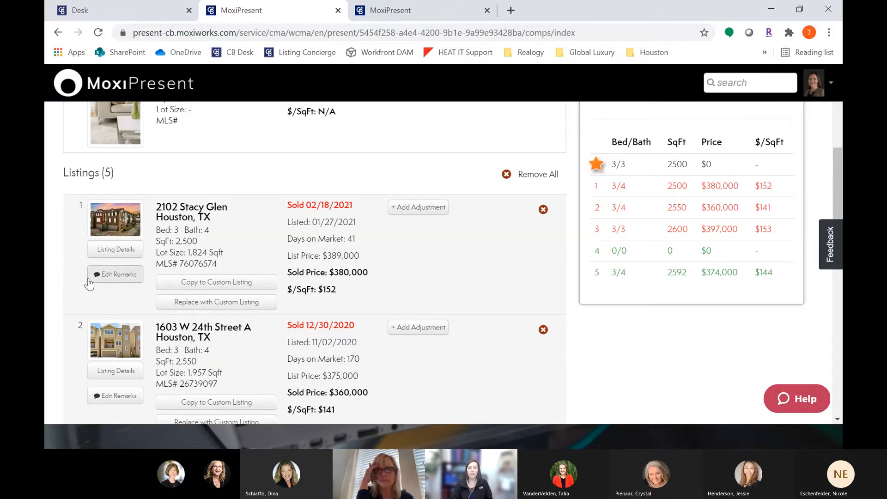
# Step: Try adding an agent's comments heading and a "Listing agent's comment:" label above the first listing's remarks, then cancel
pyautogui.click(118, 276)
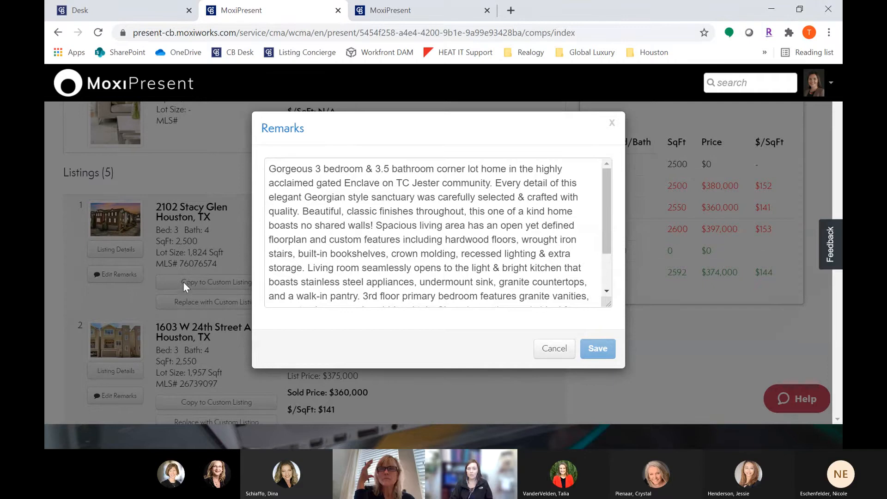
pyautogui.click(270, 171)
pyautogui.press('Return')
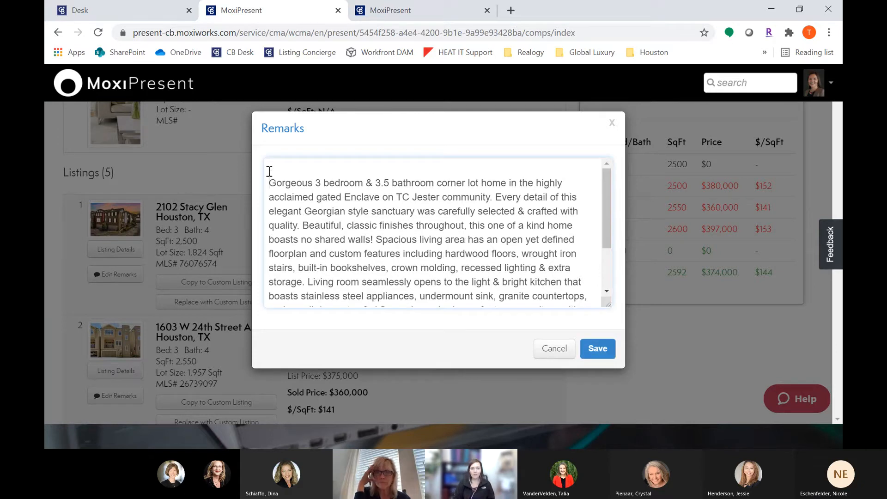
pyautogui.write('Taylo')
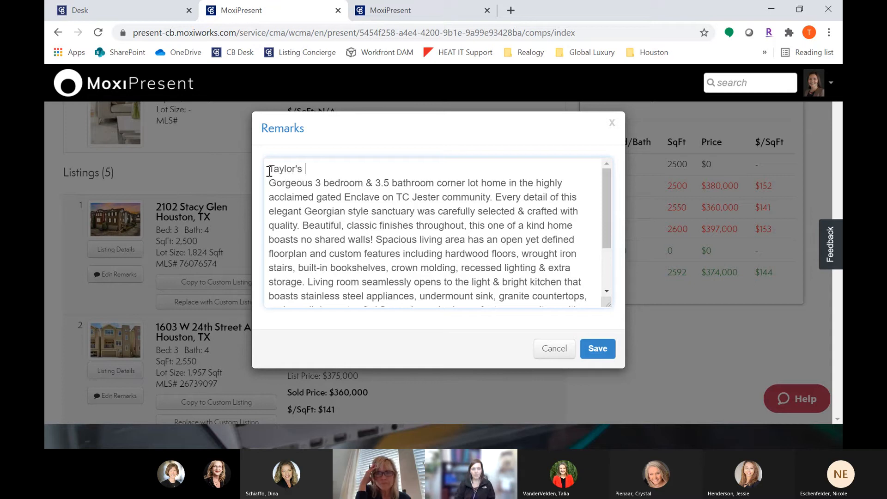
pyautogui.write("r's ")
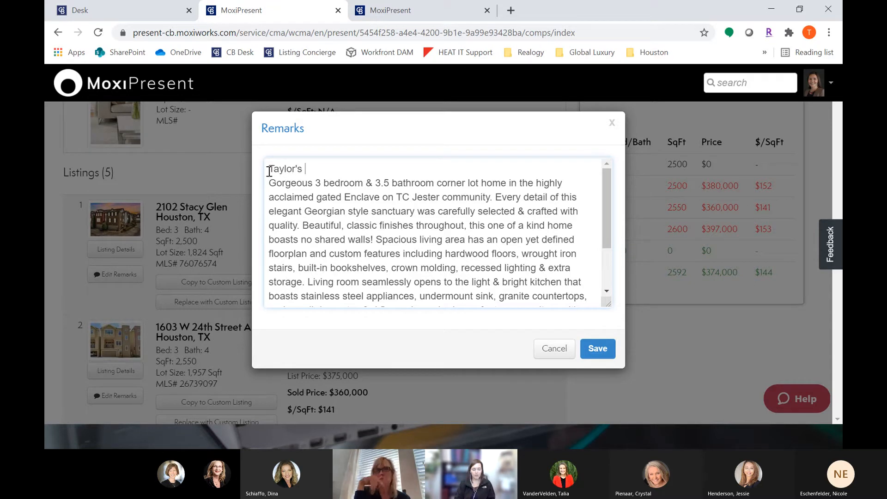
pyautogui.write('Comments:')
pyautogui.press('Return')
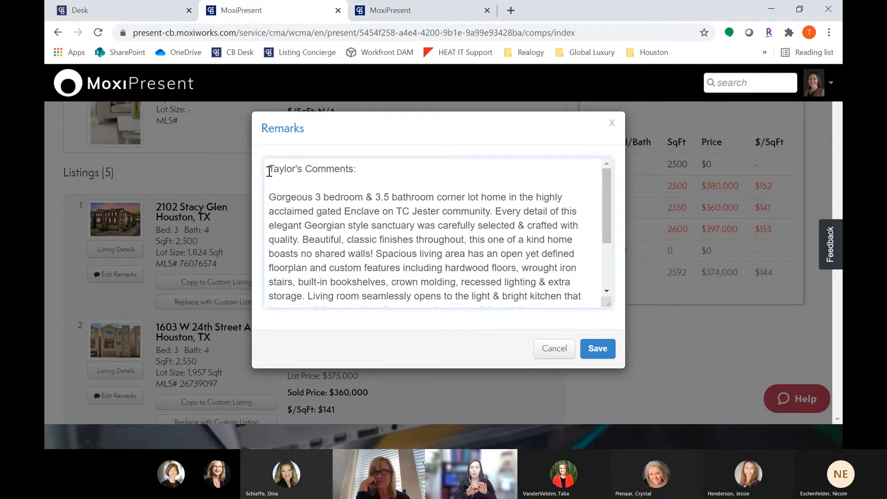
pyautogui.write("Listing agent's comment:")
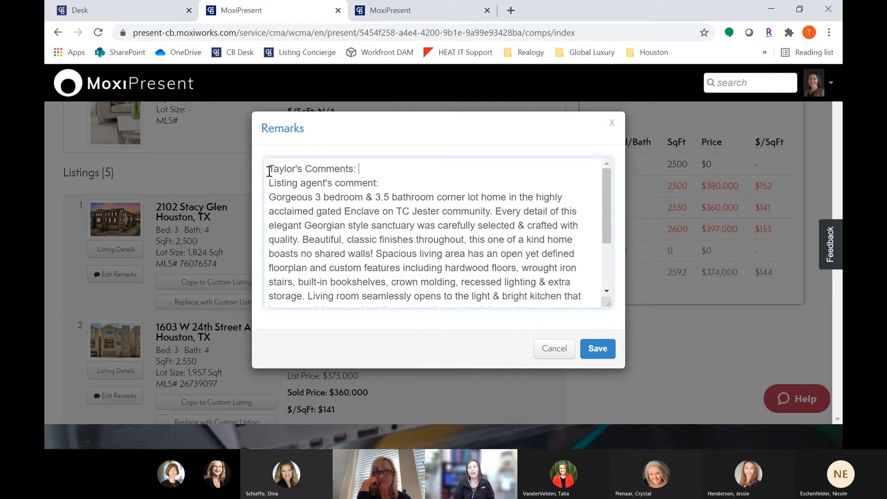
pyautogui.press('Return')
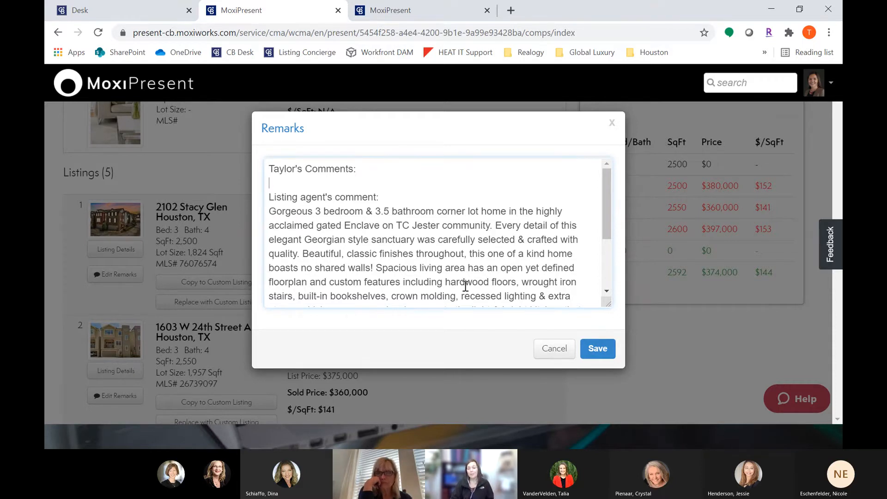
pyautogui.click(565, 353)
# Step: Open the Estimate page and review the pricing stats based on average sales and square footage
pyautogui.scroll(-6, 583, 372)
pyautogui.scroll(8, 582, 368)
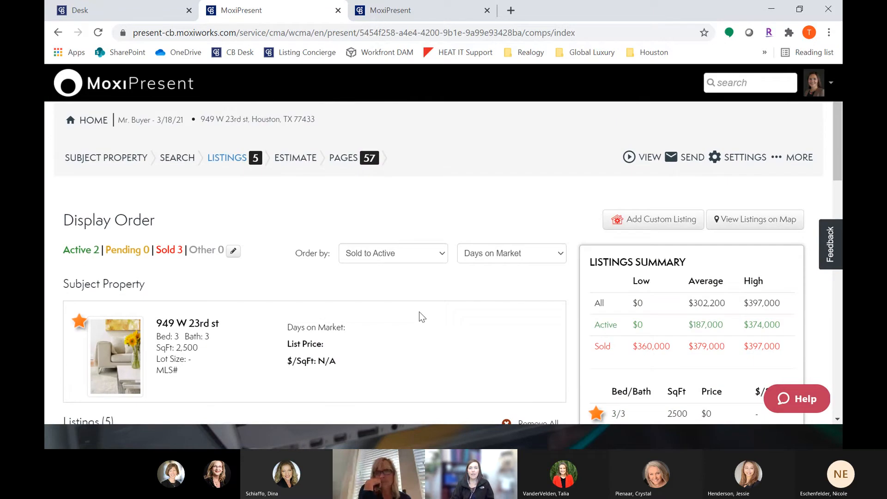
pyautogui.click(296, 161)
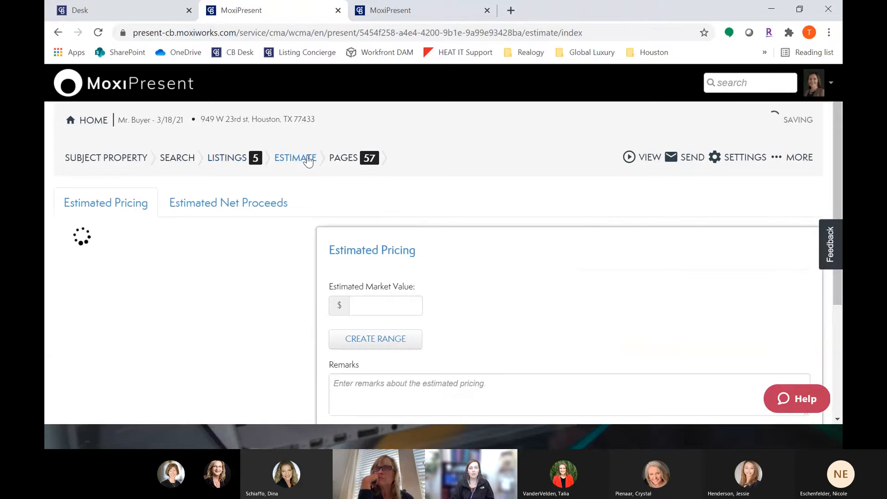
pyautogui.scroll(-1, 306, 238)
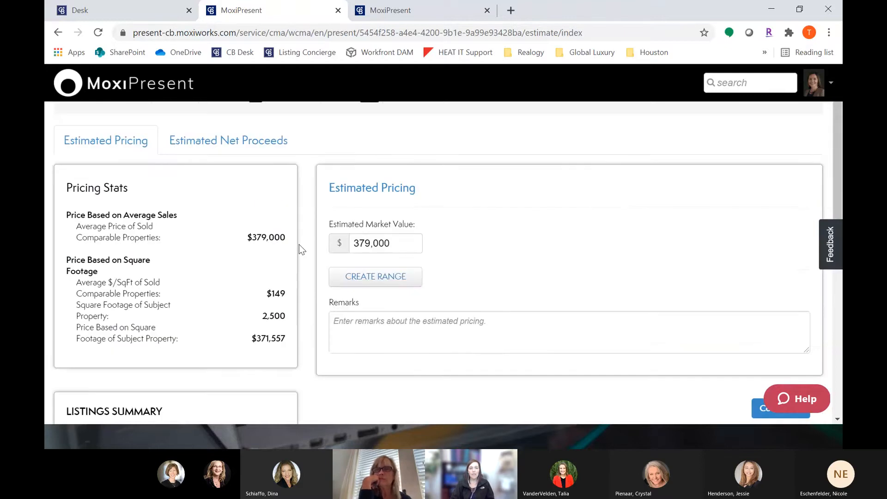
pyautogui.moveTo(81, 228); pyautogui.dragTo(173, 244)
pyautogui.moveTo(243, 240); pyautogui.dragTo(301, 245)
pyautogui.scroll(-1, 300, 241)
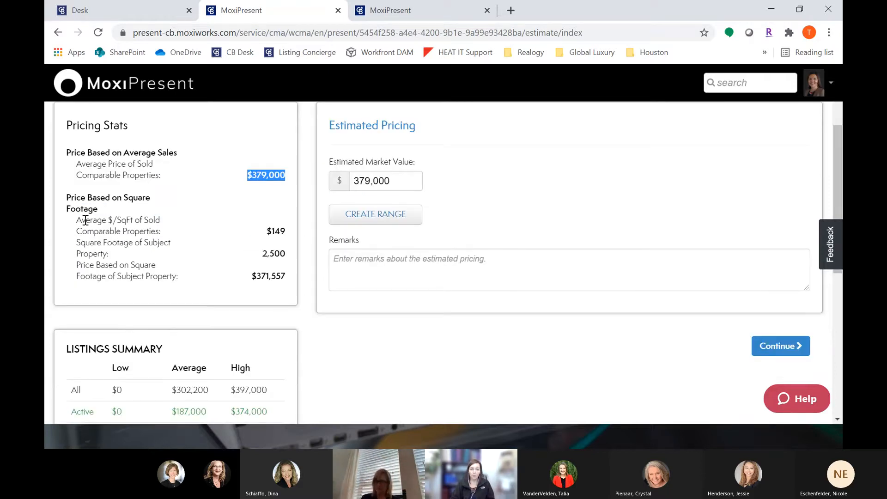
pyautogui.moveTo(111, 220); pyautogui.dragTo(153, 220)
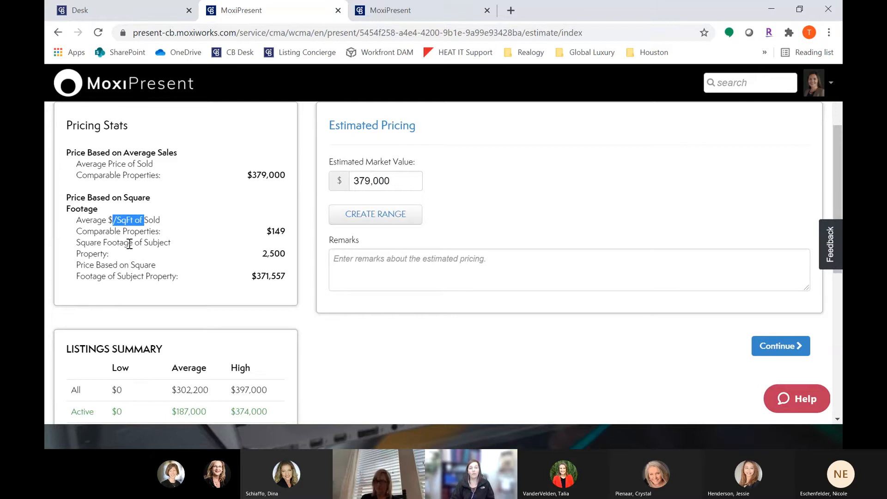
pyautogui.click(255, 276)
pyautogui.moveTo(255, 277); pyautogui.dragTo(295, 276)
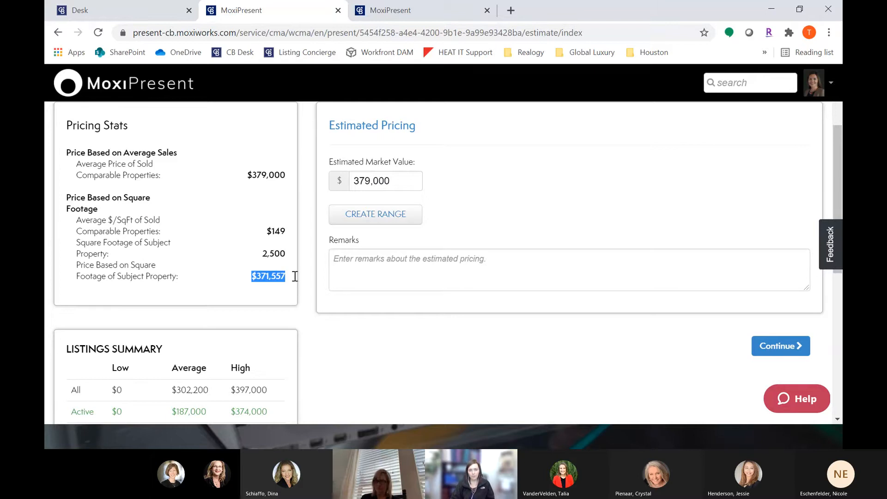
pyautogui.scroll(1, 327, 291)
# Step: Set the estimated market value to 380000
pyautogui.moveTo(414, 243); pyautogui.dragTo(318, 240)
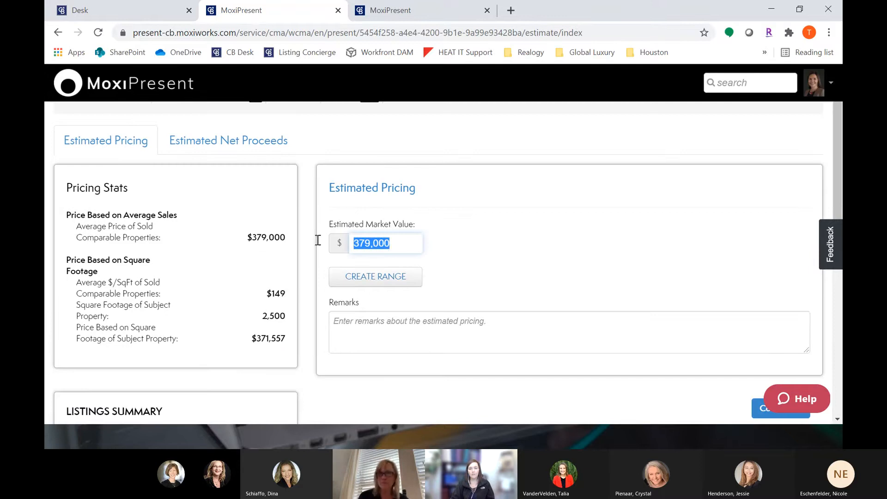
pyautogui.moveTo(398, 242); pyautogui.dragTo(311, 242)
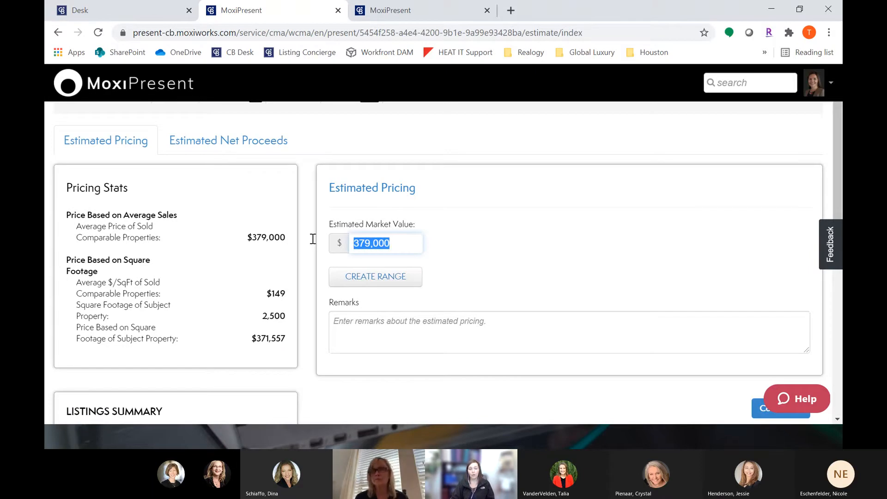
pyautogui.write('380000')
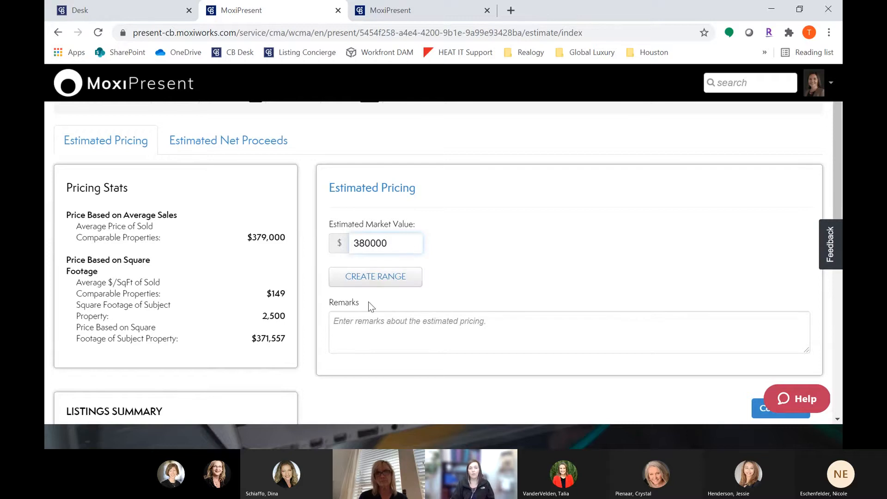
# Step: Create a price range for the estimated market value with a minimum of 375000 and a maximum of 380000
pyautogui.click(380, 282)
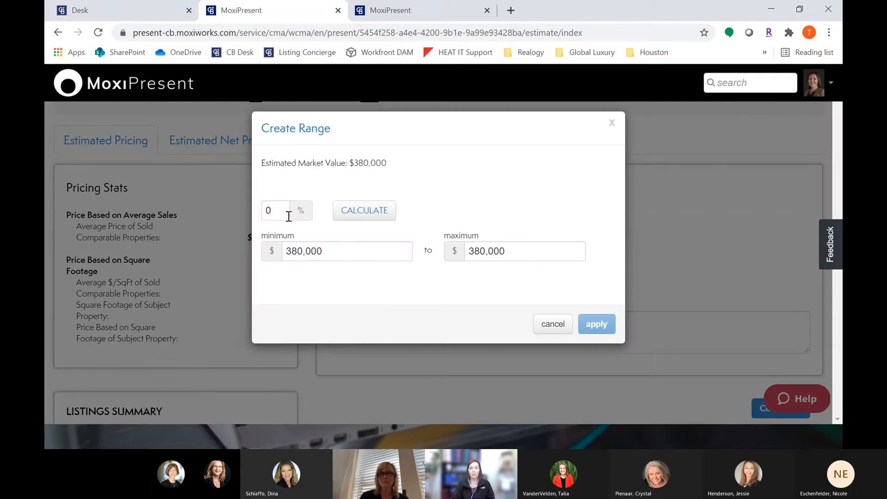
pyautogui.click(279, 213)
pyautogui.press('BackSpace')
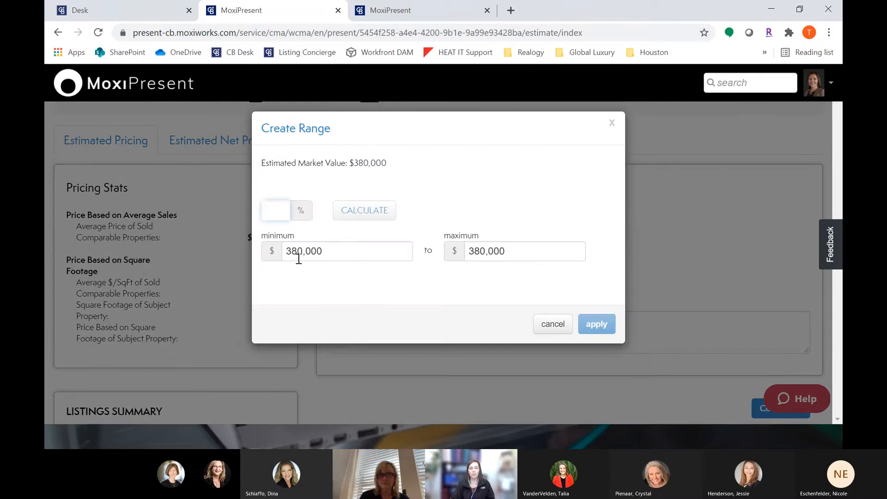
pyautogui.write('1')
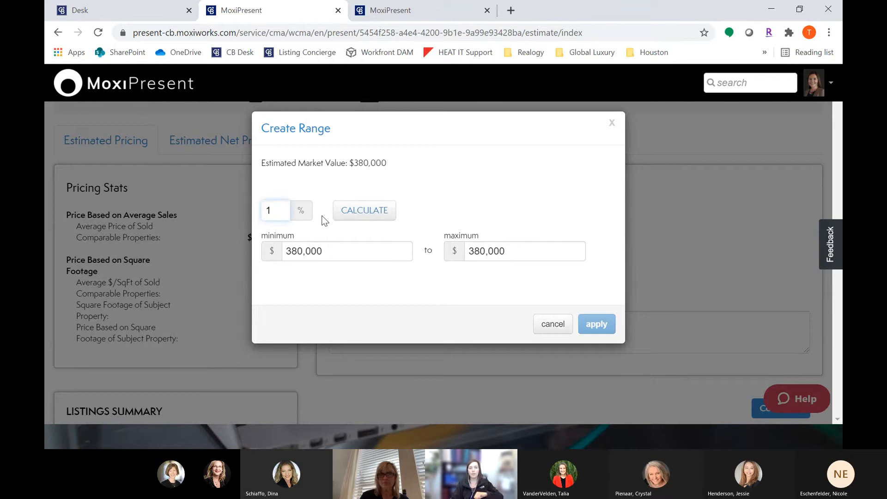
pyautogui.click(353, 212)
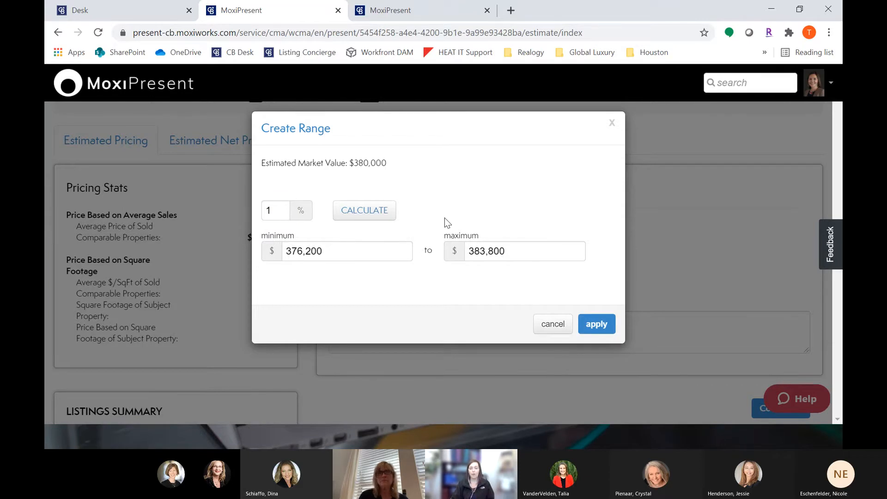
pyautogui.moveTo(386, 248); pyautogui.dragTo(254, 241)
pyautogui.write('375000')
pyautogui.press('Tab')
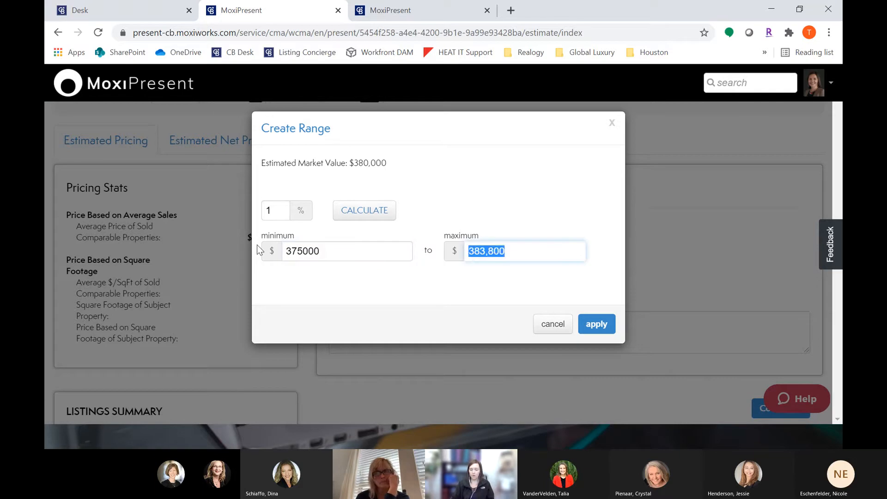
pyautogui.write('380000')
pyautogui.click(257, 245)
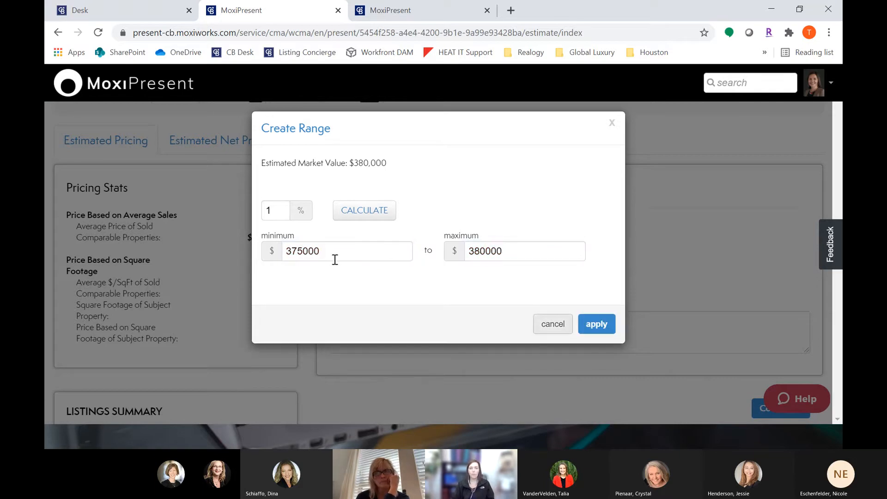
pyautogui.click(598, 324)
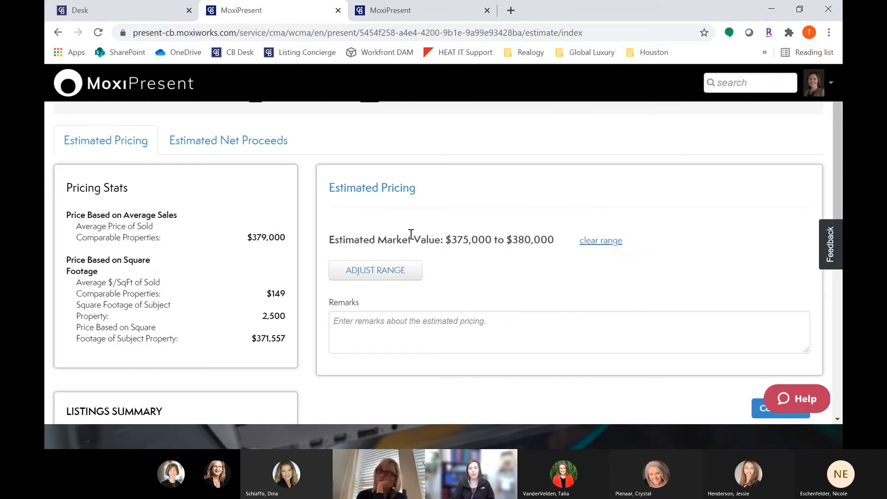
# Step: Review the Pricing Analysis and Net Proceeds slides in the presentation preview tab
pyautogui.click(415, 19)
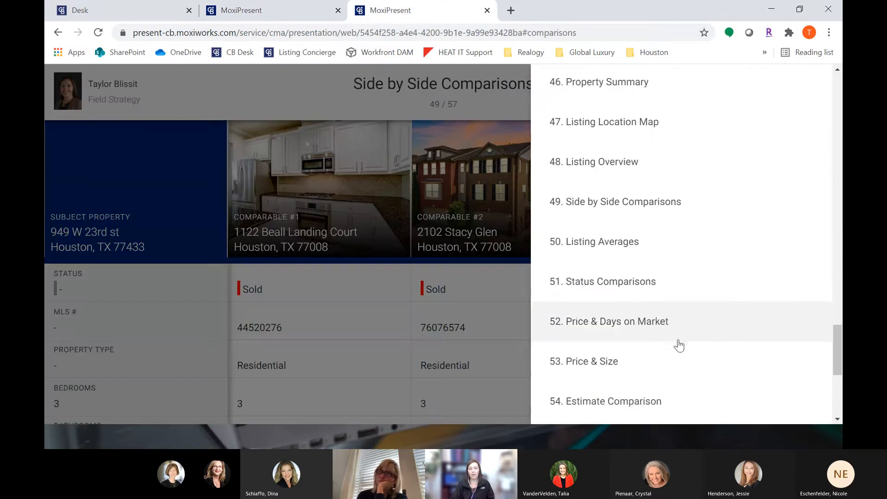
pyautogui.scroll(-3, 678, 345)
pyautogui.click(638, 322)
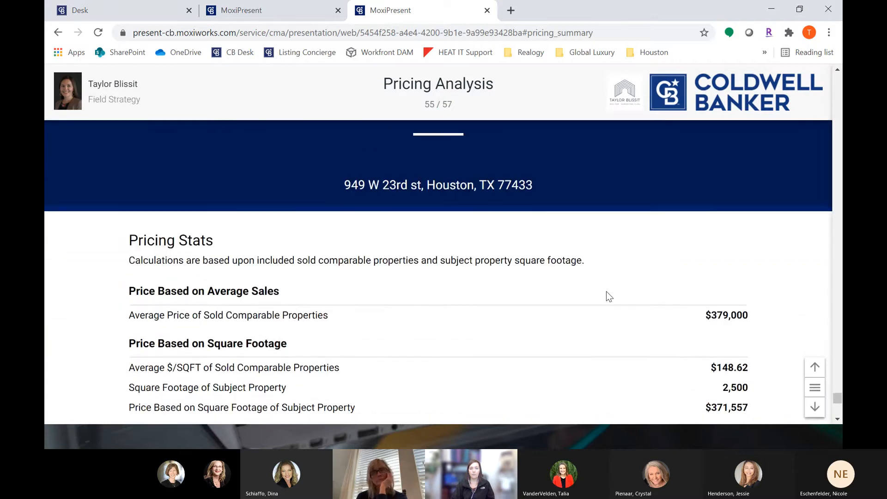
pyautogui.press('Right')
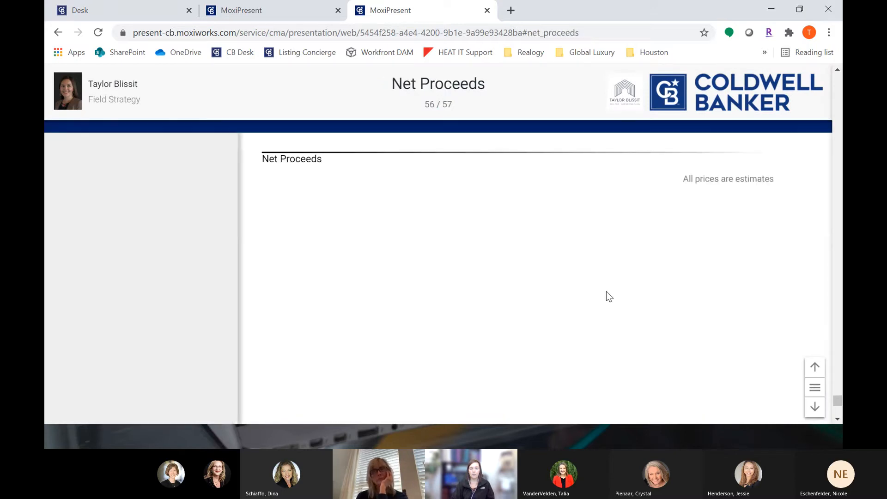
pyautogui.press('Left')
# Step: Return to the Estimate page, open the Estimated Net Proceeds tab and review its cost fields
pyautogui.click(292, 11)
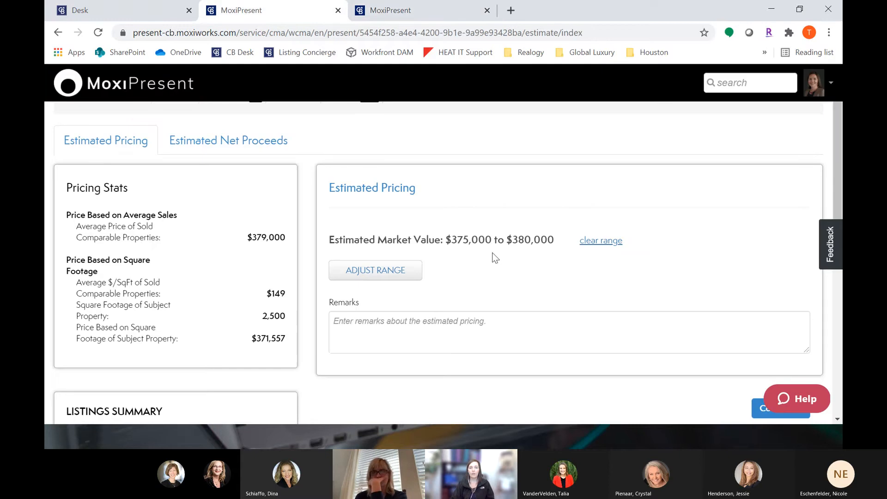
pyautogui.scroll(-4, 498, 261)
pyautogui.scroll(5, 499, 262)
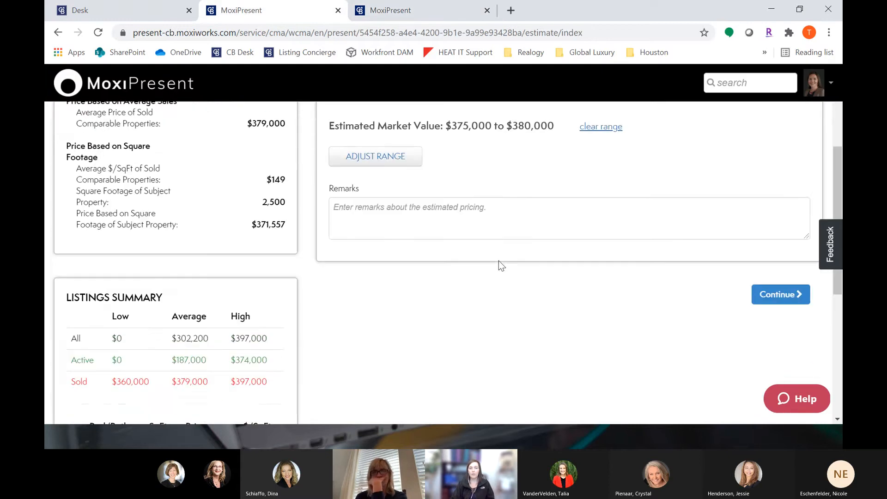
pyautogui.scroll(1, 498, 261)
pyautogui.click(341, 167)
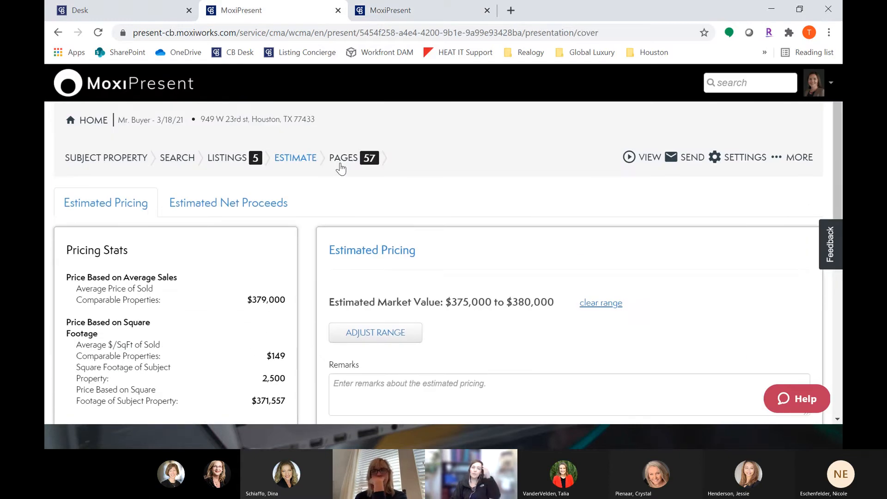
pyautogui.click(305, 161)
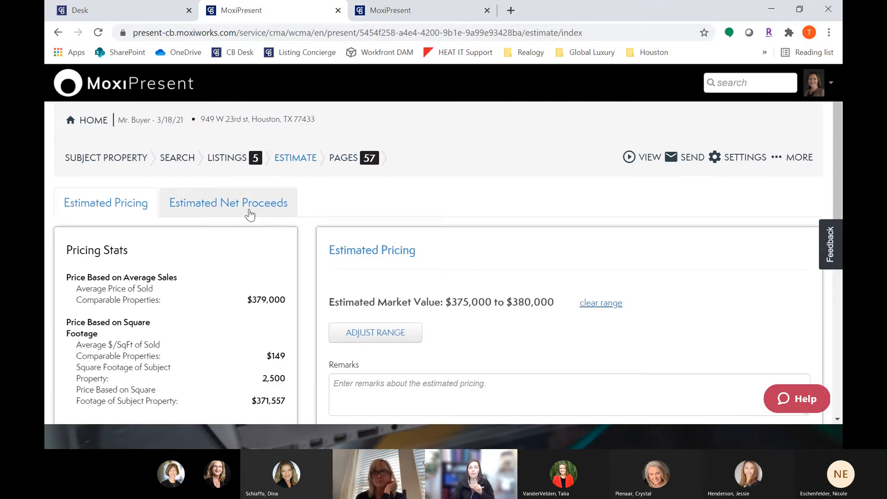
pyautogui.click(250, 215)
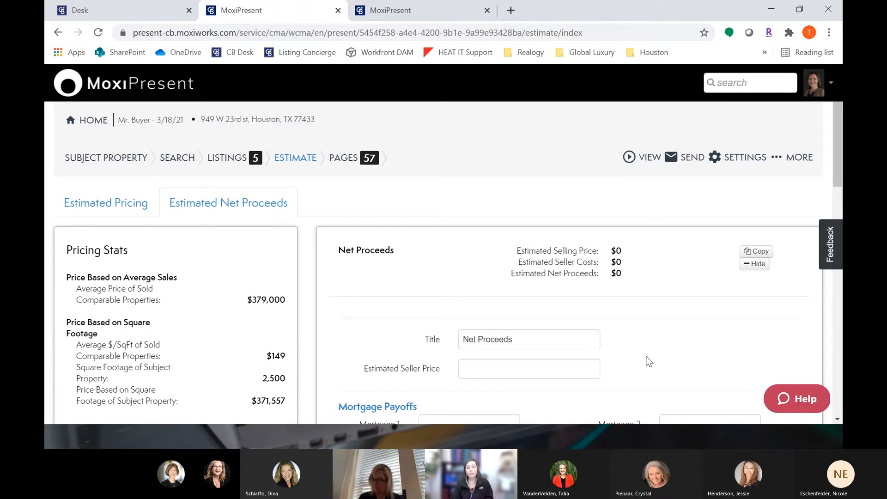
pyautogui.scroll(-3, 650, 362)
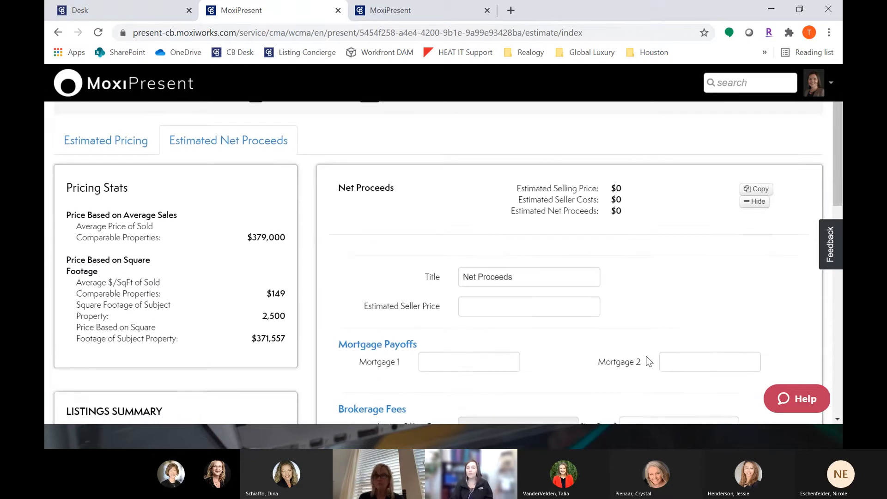
pyautogui.scroll(-1, 647, 357)
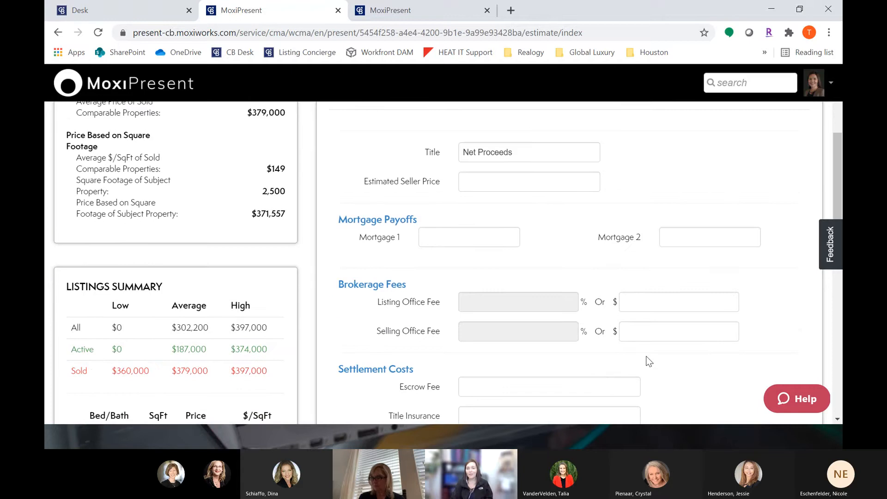
pyautogui.scroll(-1, 649, 362)
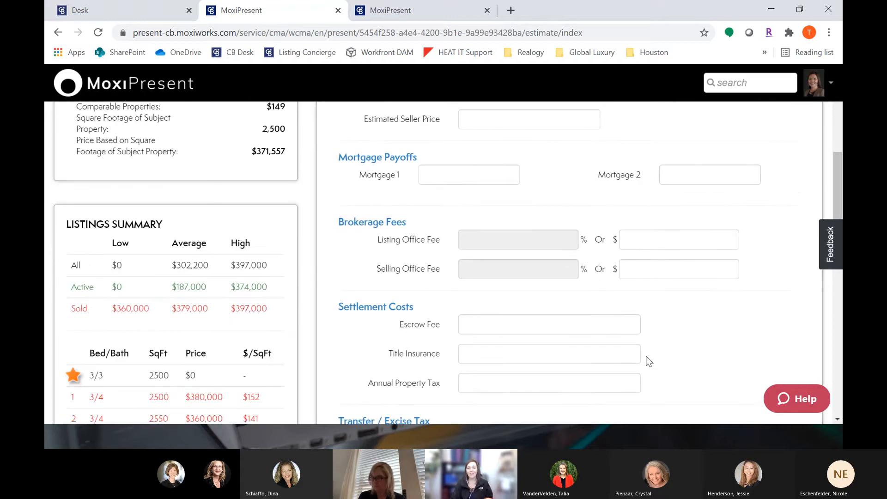
pyautogui.scroll(-2, 645, 354)
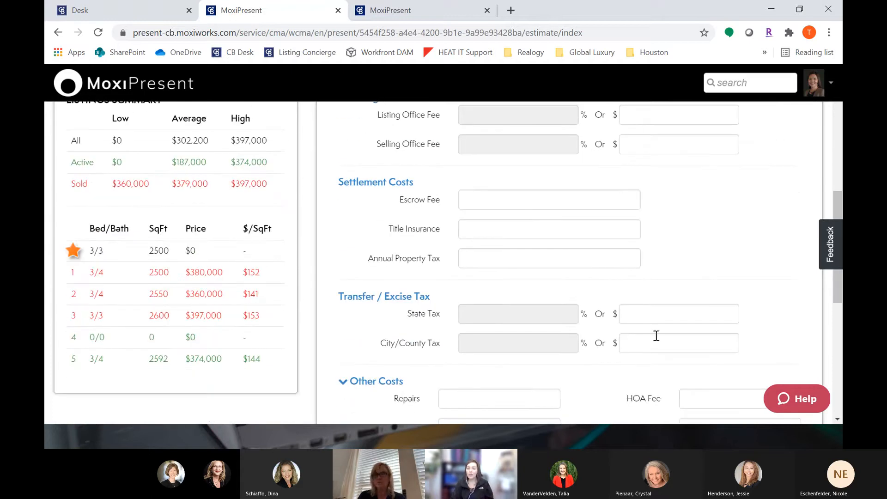
pyautogui.scroll(-1, 660, 342)
pyautogui.scroll(-1, 660, 343)
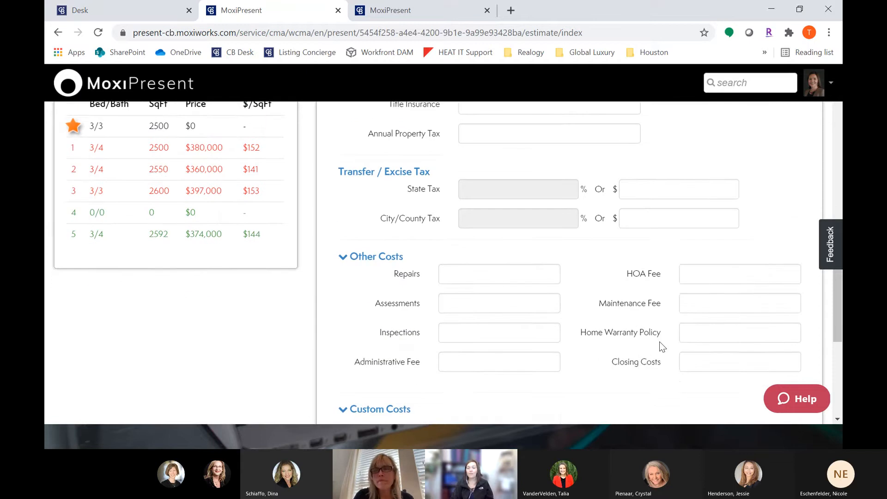
pyautogui.scroll(-1, 659, 343)
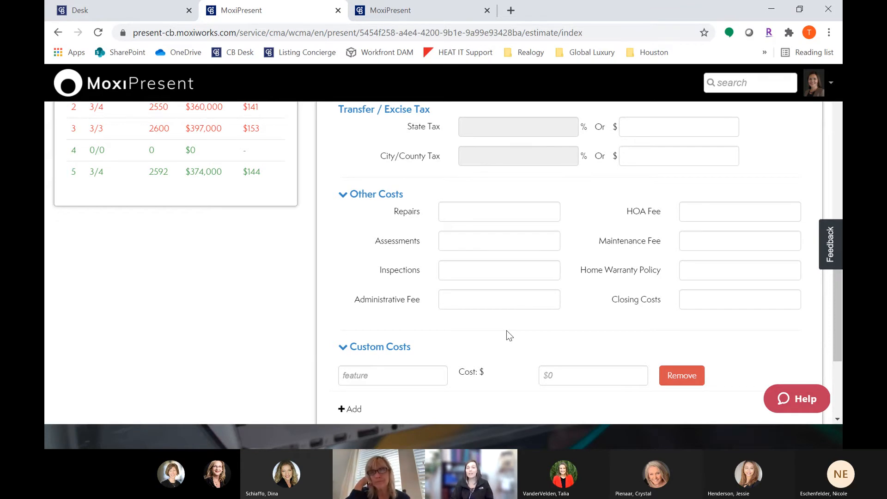
pyautogui.scroll(5, 506, 331)
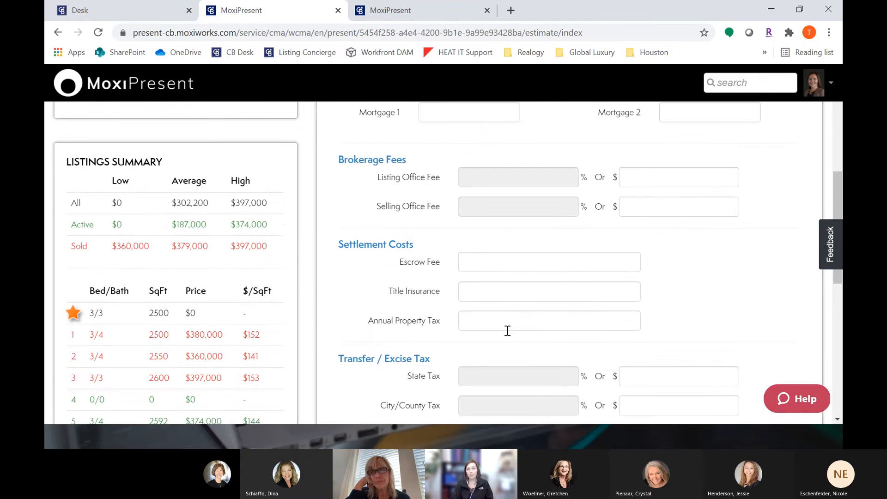
pyautogui.scroll(7, 508, 331)
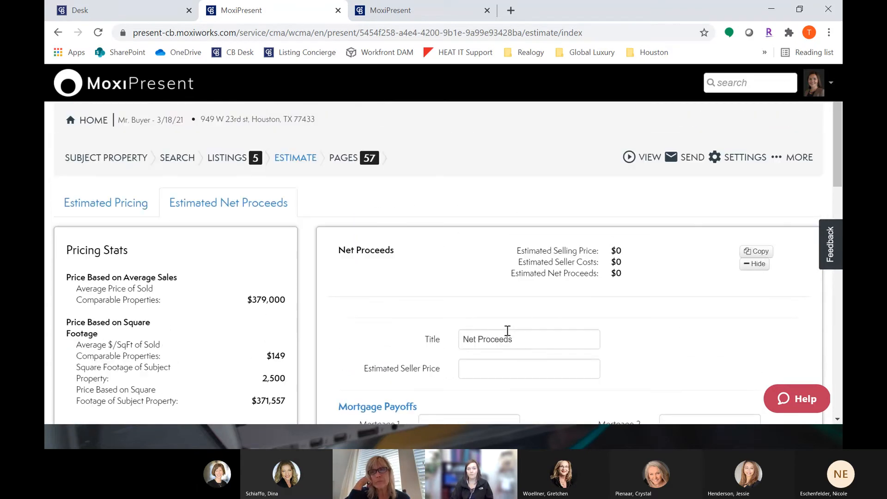
# Step: Open the presentation's Pages section
pyautogui.click(349, 162)
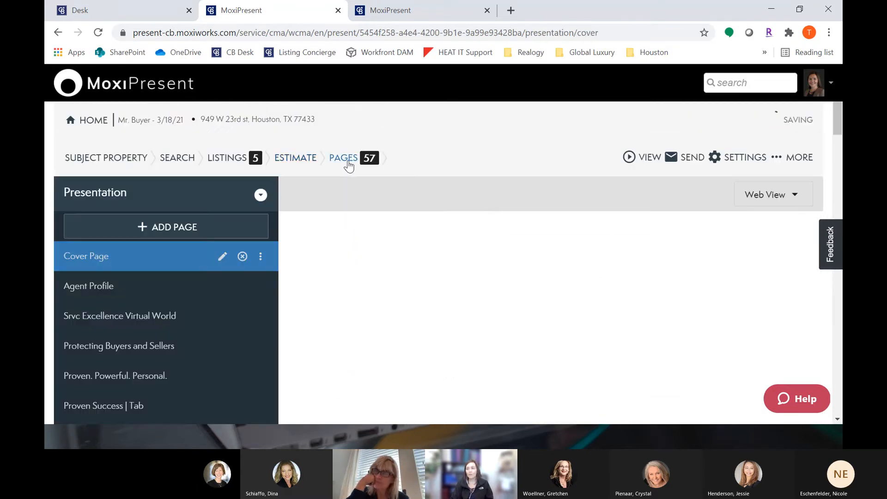
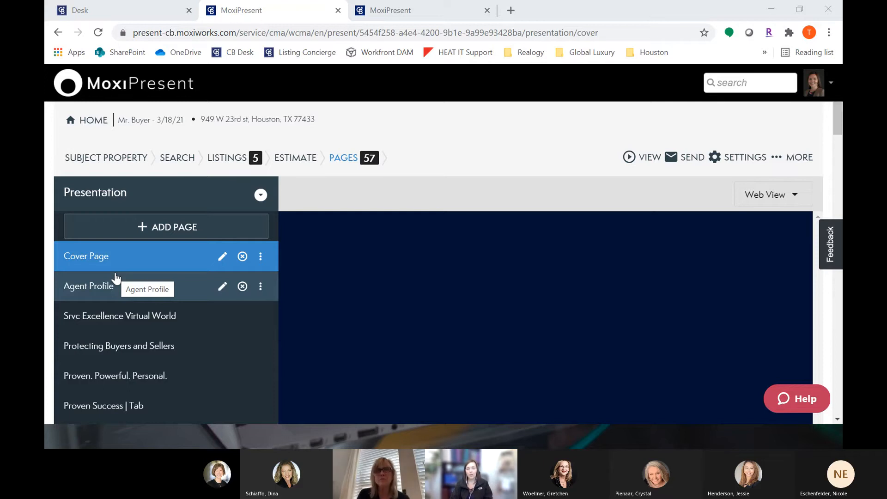
# Step: Browse the Agent Profile, Srvc Excellence Virtual World and Cover Page pages in the presentation
pyautogui.scroll(-2, 132, 212)
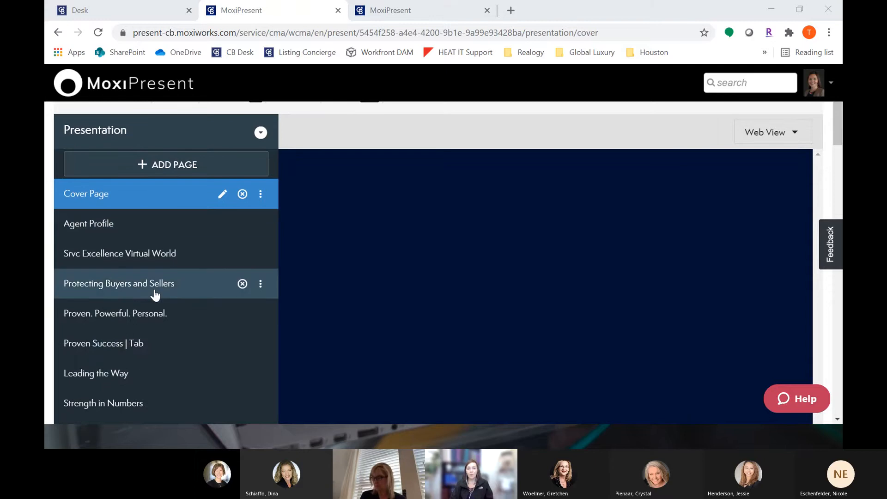
pyautogui.click(160, 228)
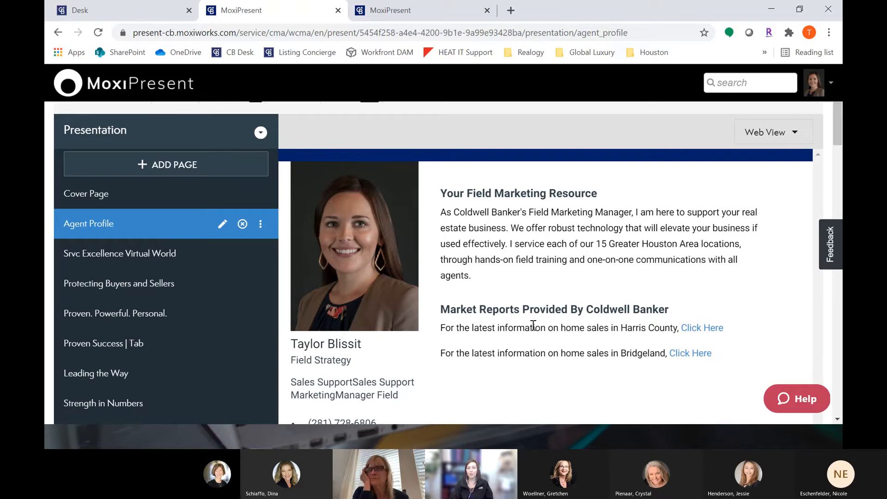
pyautogui.click(186, 259)
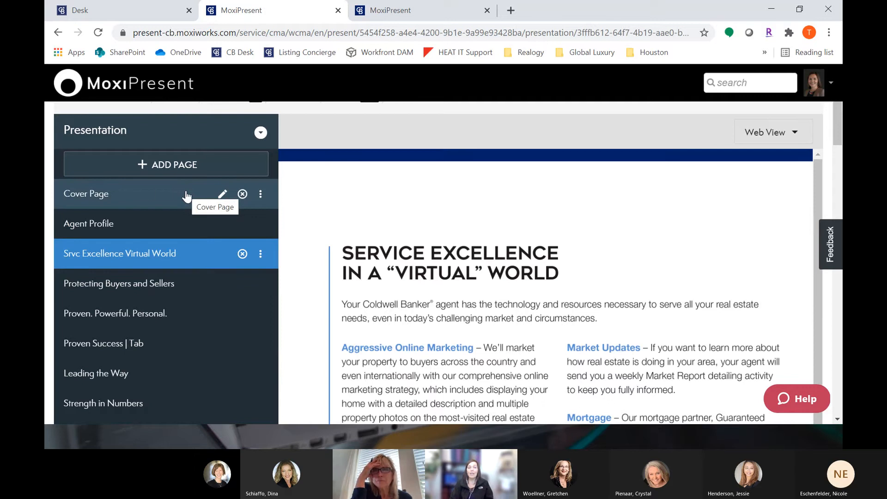
pyautogui.click(142, 199)
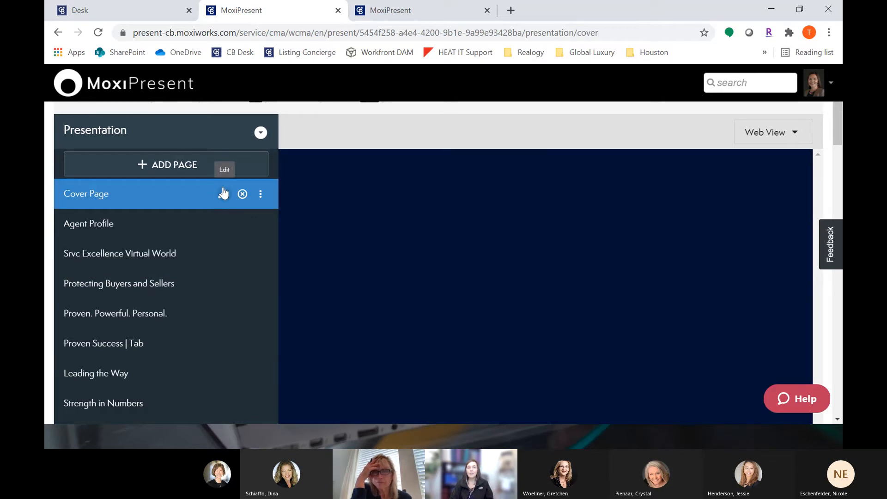
# Step: Open the Cover Page settings and browse the available PDF cover designs without changing them
pyautogui.click(223, 191)
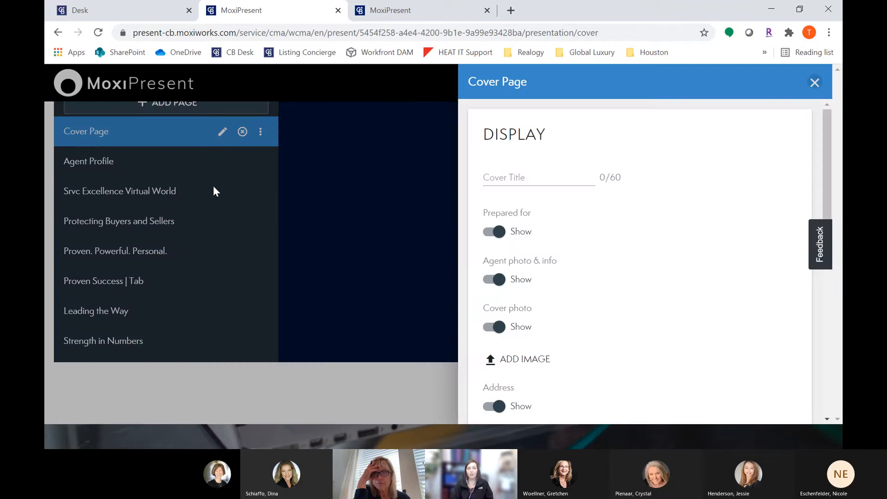
pyautogui.click(540, 173)
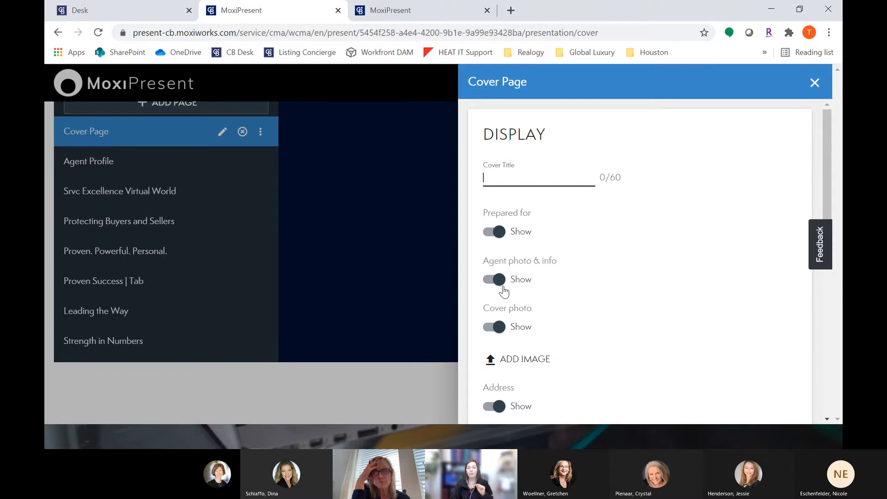
pyautogui.scroll(-7, 504, 291)
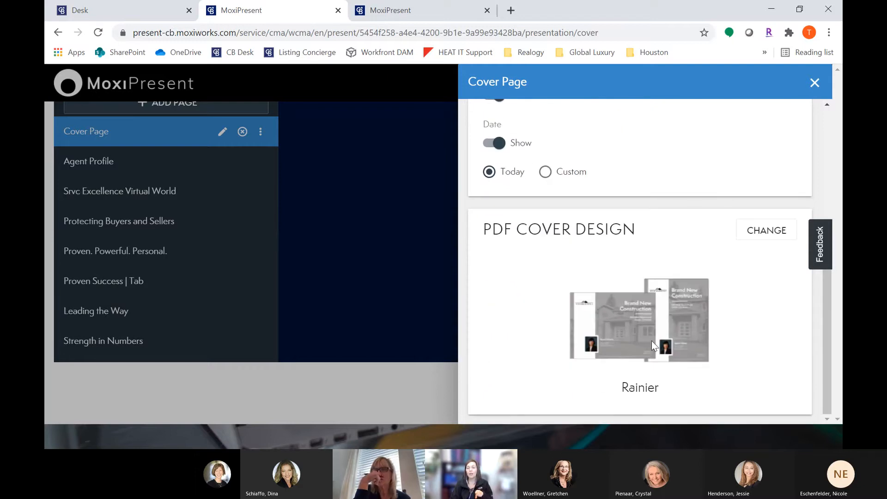
pyautogui.click(765, 234)
pyautogui.scroll(-7, 757, 239)
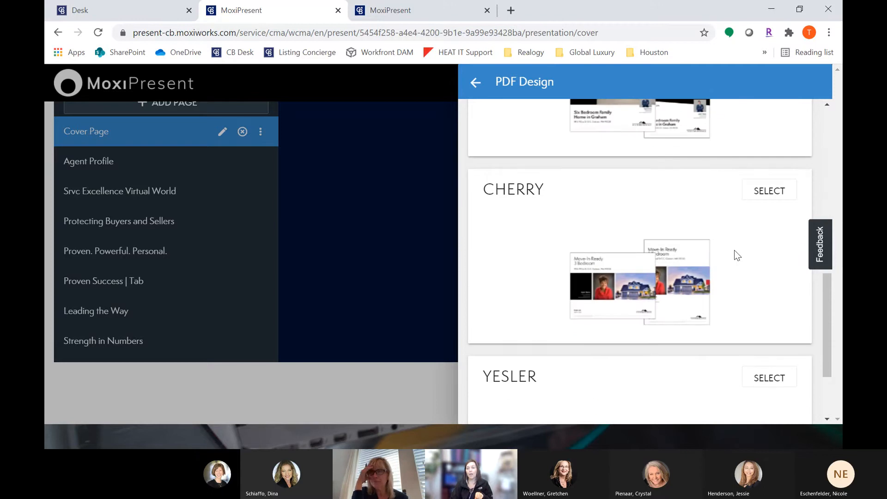
pyautogui.scroll(10, 735, 252)
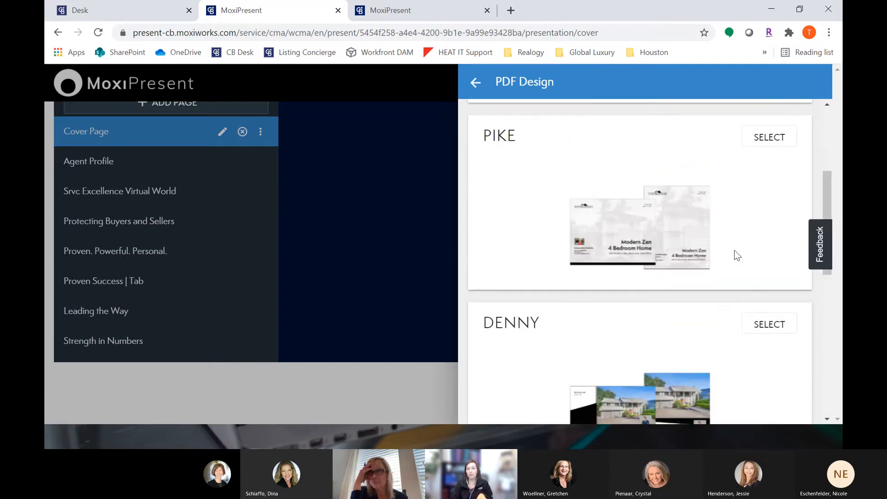
pyautogui.click(475, 83)
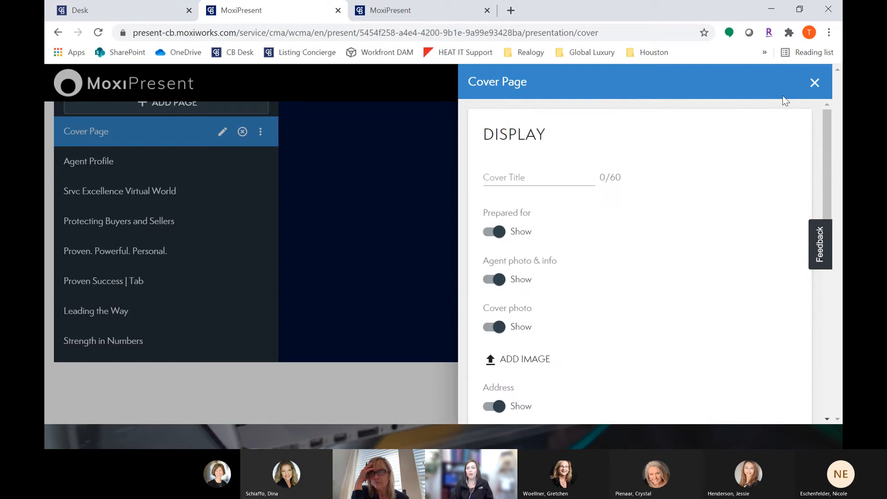
pyautogui.click(815, 82)
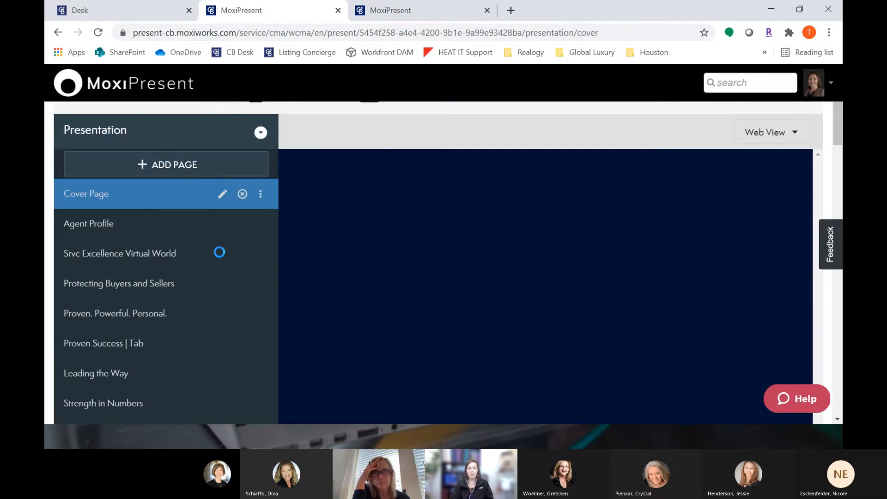
# Step: Remove the Srvc Excellence Virtual World page from the presentation
pyautogui.click(167, 255)
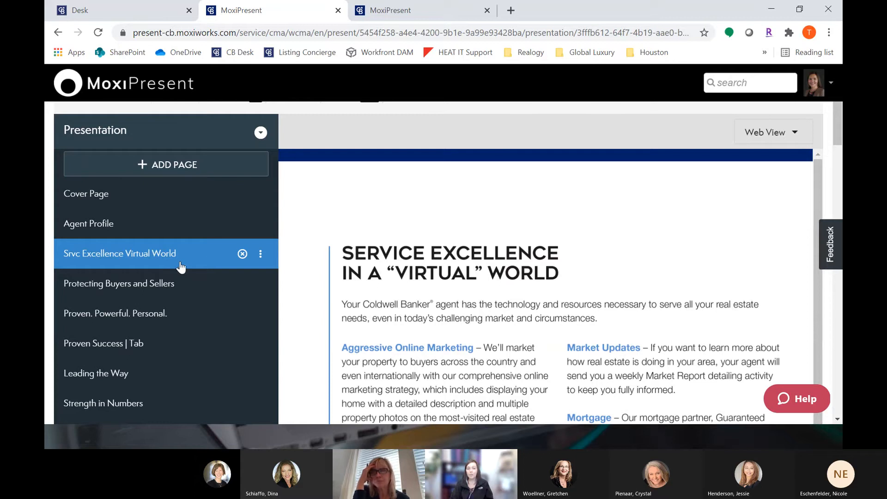
pyautogui.click(242, 254)
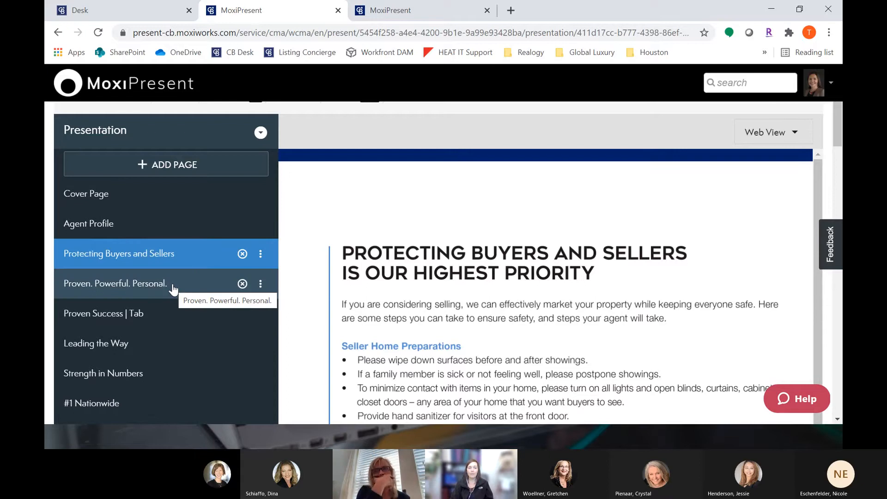
# Step: Move the Agent Profile page down to sit between Local Reach and Giving Back
pyautogui.scroll(-2, 171, 280)
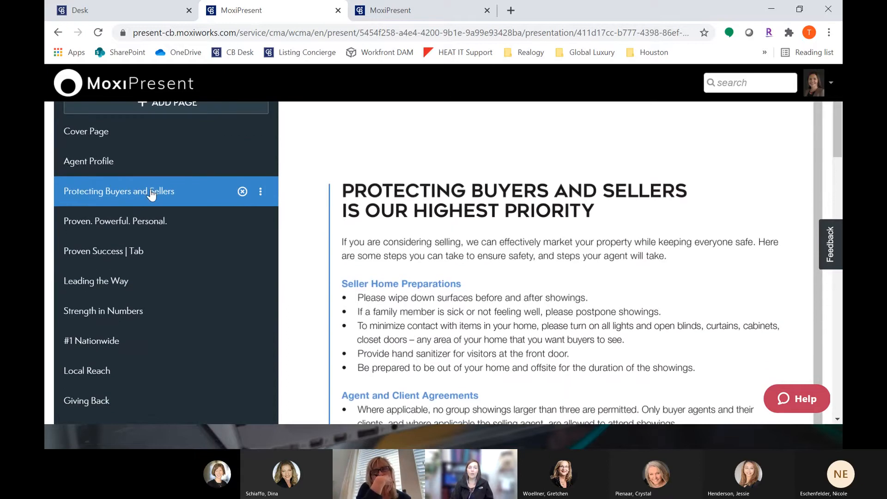
pyautogui.click(129, 166)
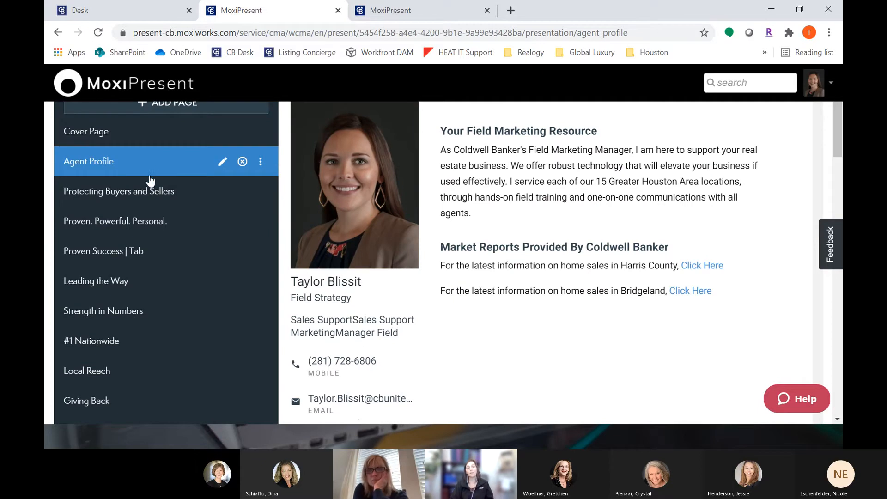
pyautogui.moveTo(188, 167); pyautogui.dragTo(159, 366)
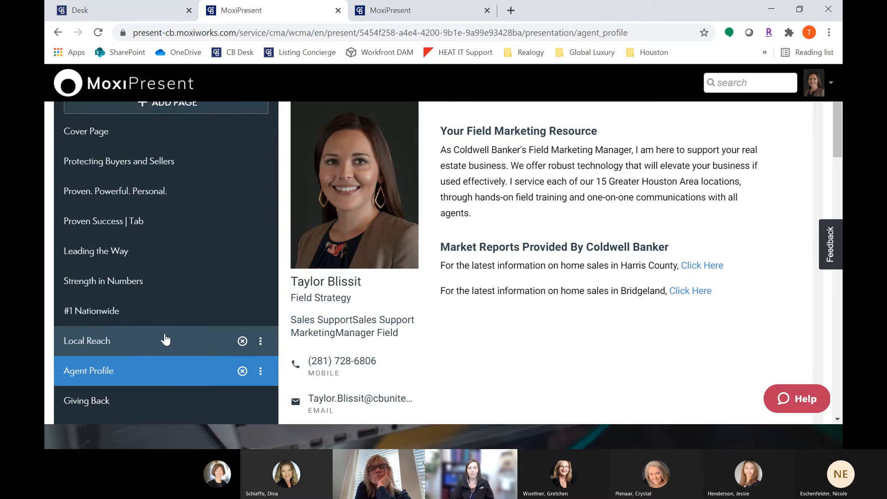
# Step: Open the page library and browse the Report Pages, My Pages and Brokerage Pages collections
pyautogui.scroll(1, 166, 332)
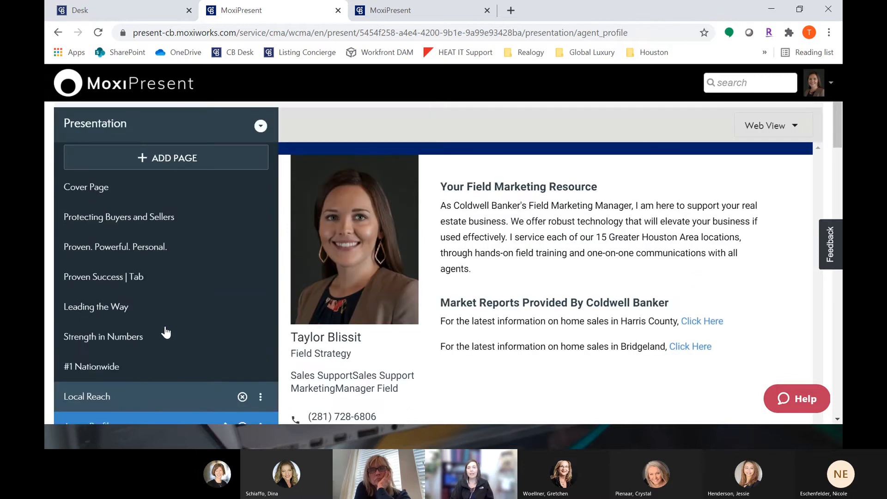
pyautogui.scroll(1, 166, 332)
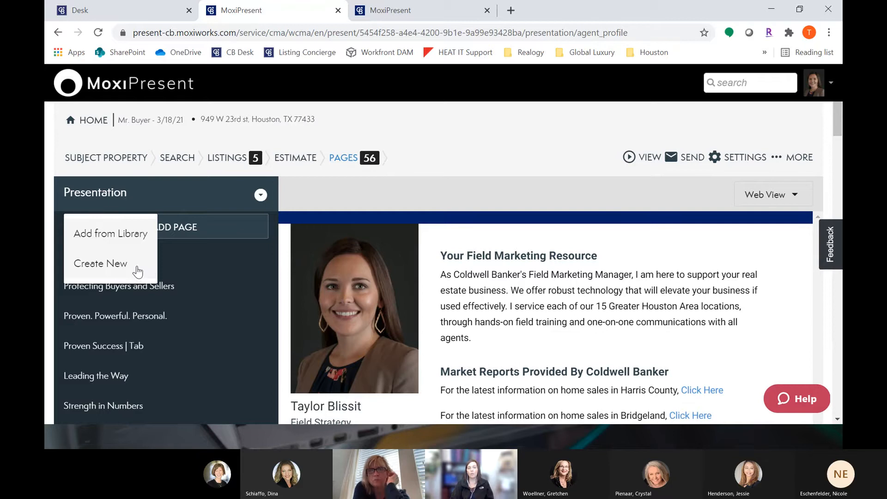
pyautogui.click(123, 237)
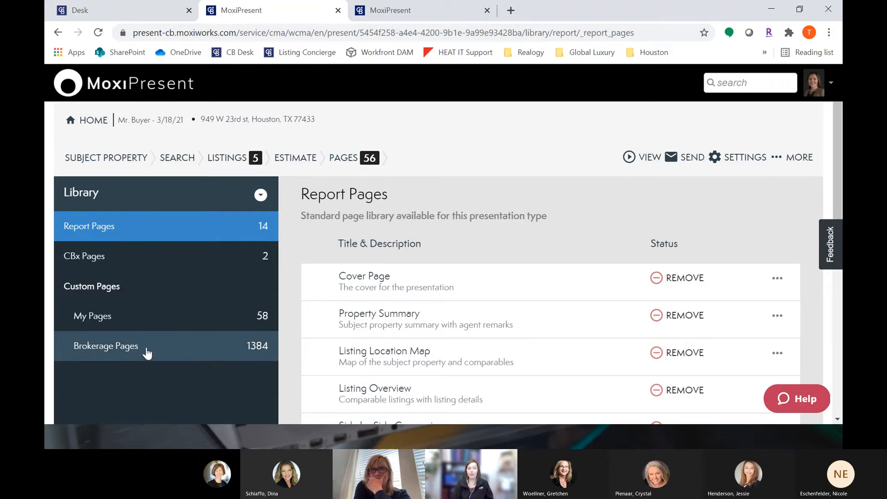
pyautogui.click(158, 326)
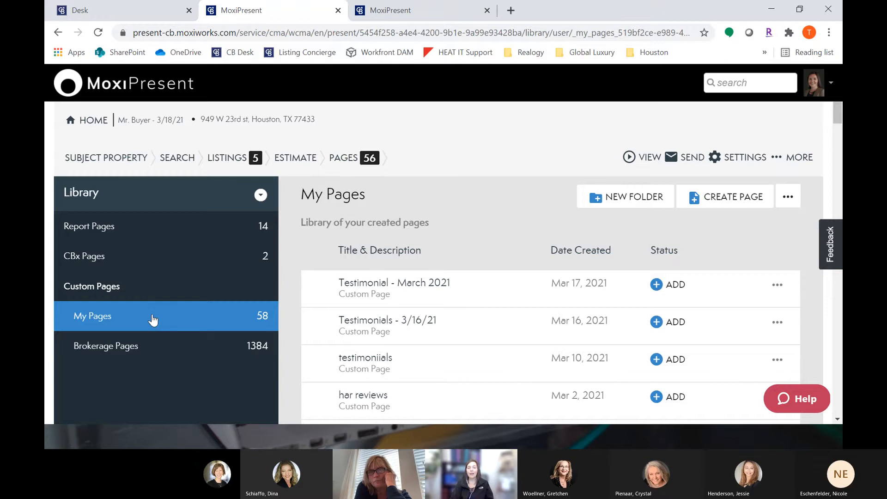
pyautogui.scroll(-1, 153, 320)
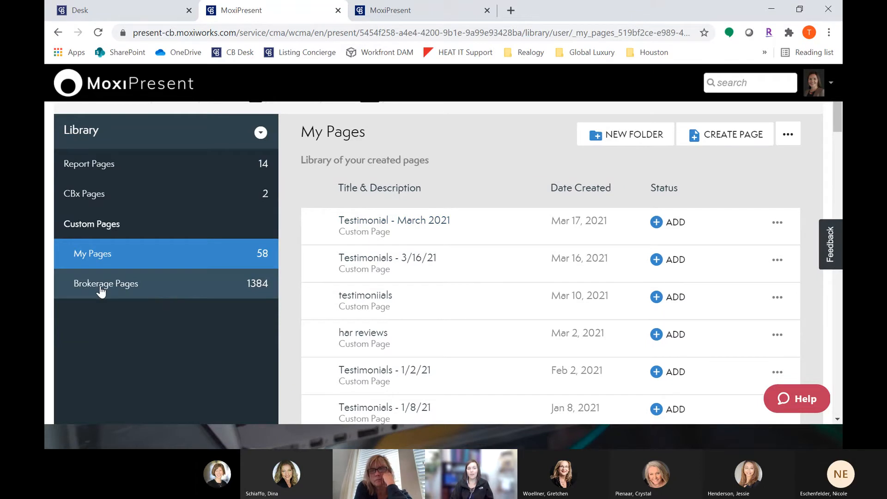
pyautogui.click(118, 285)
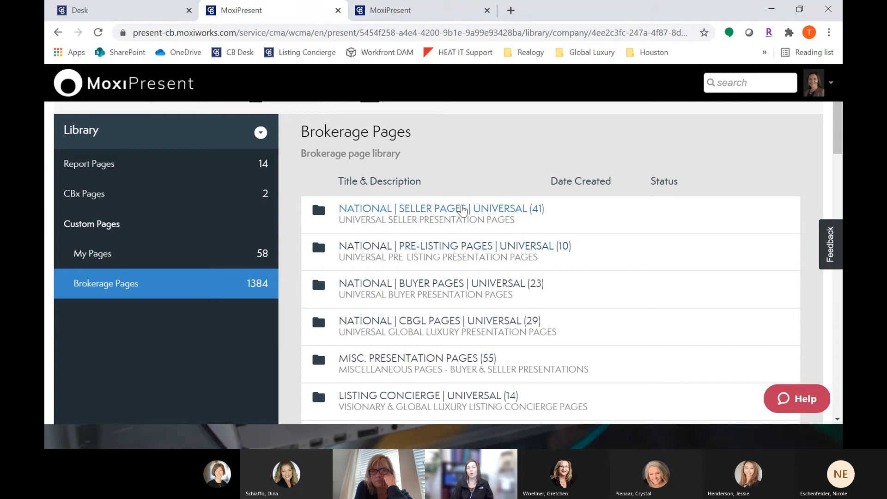
pyautogui.scroll(-7, 462, 210)
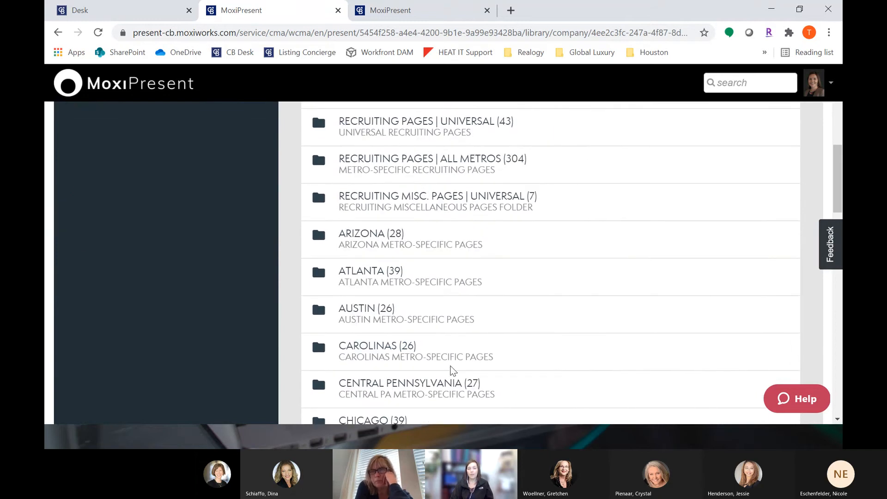
pyautogui.scroll(10, 452, 370)
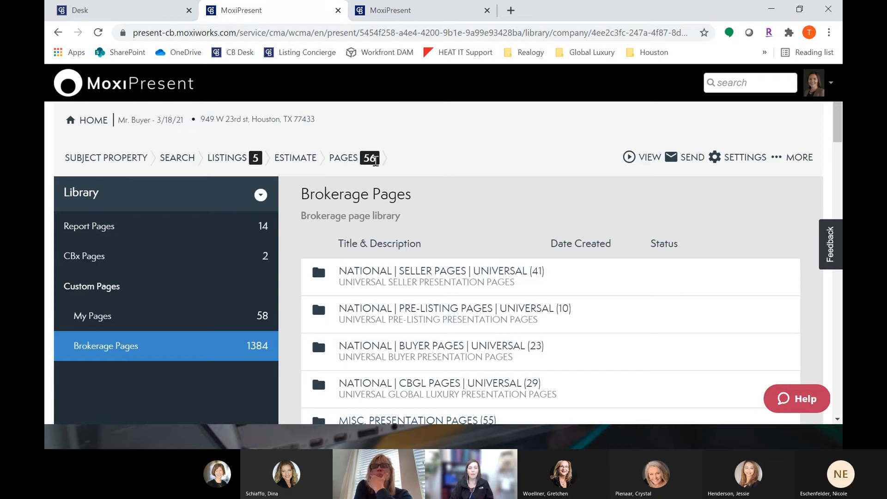
pyautogui.click(374, 159)
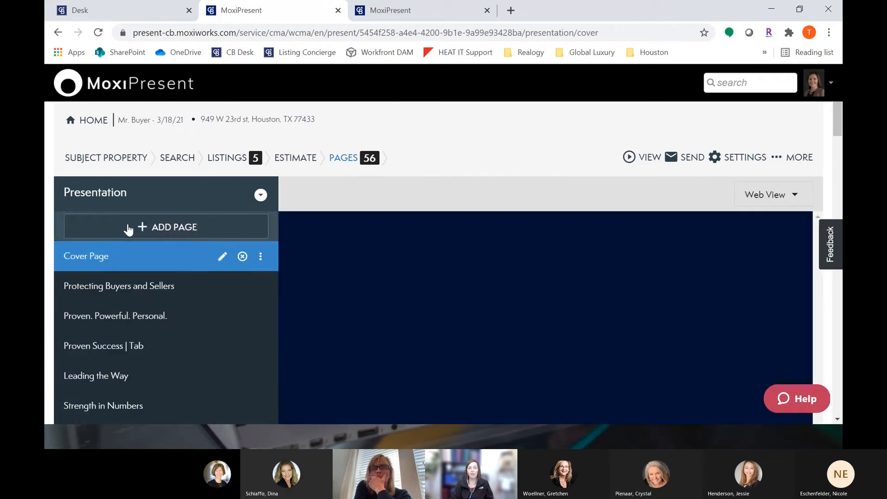
# Step: Start building a new custom page from scratch for the presentation
pyautogui.click(130, 227)
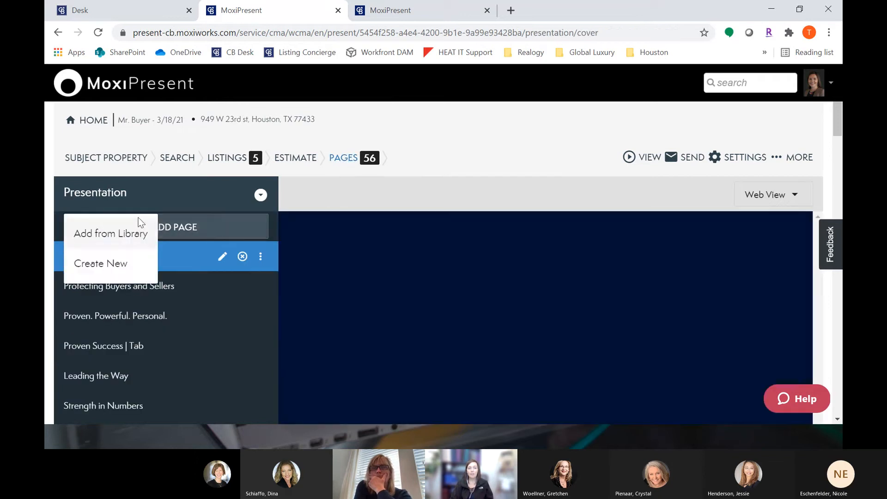
pyautogui.click(112, 270)
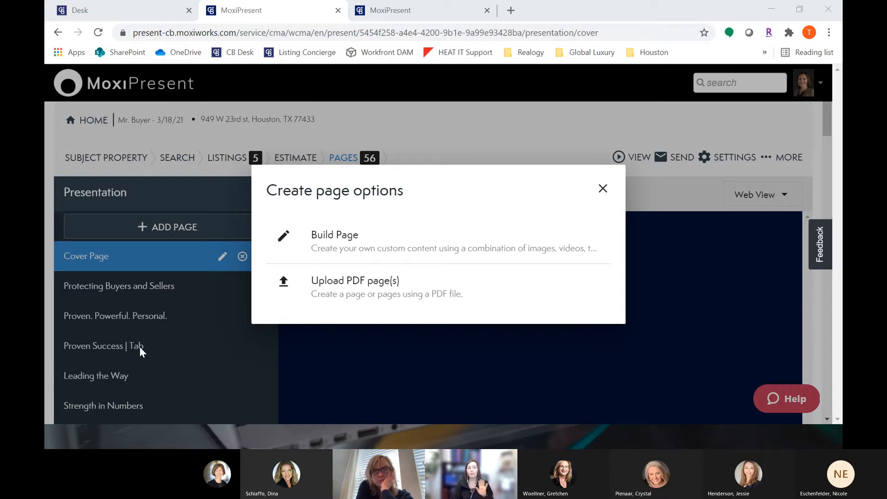
pyautogui.click(426, 239)
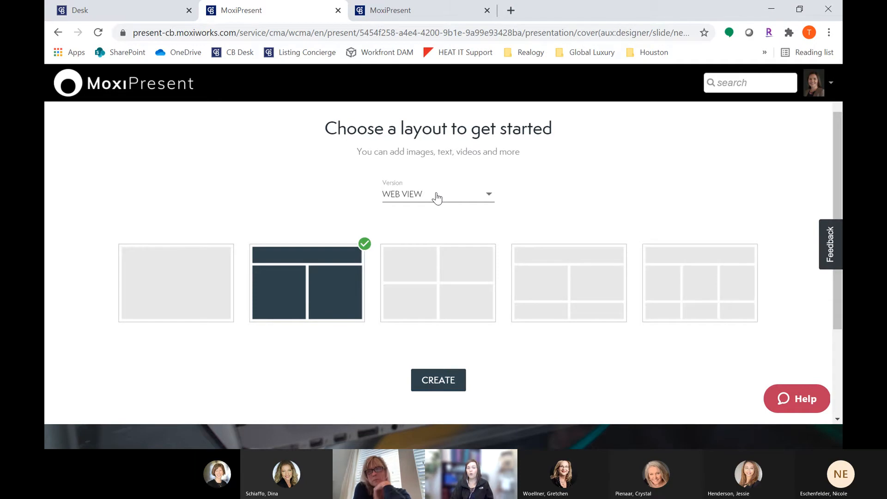
pyautogui.click(437, 197)
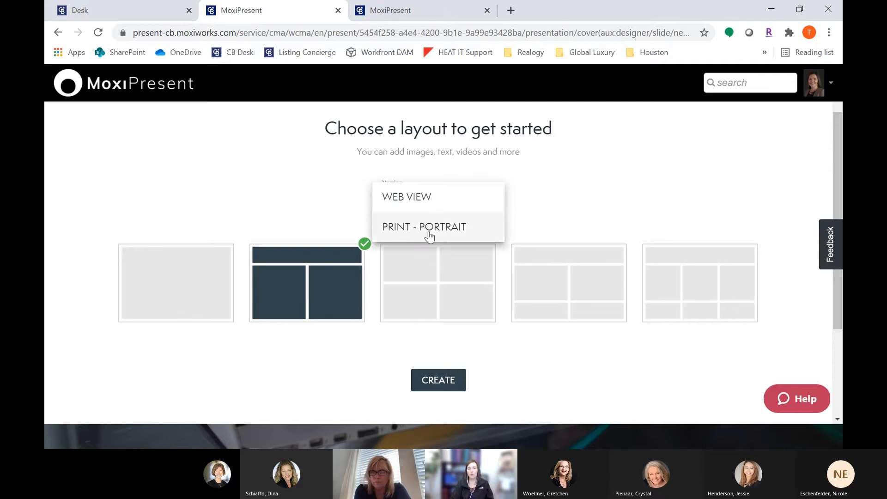
pyautogui.click(436, 227)
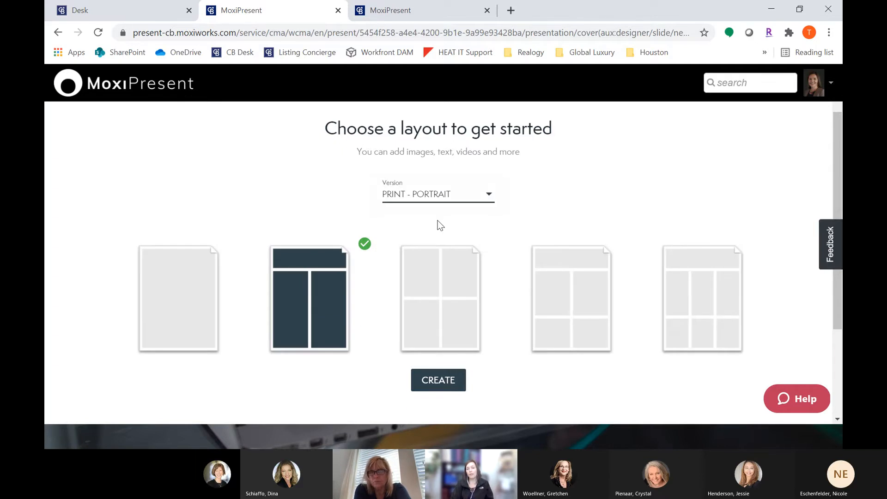
pyautogui.click(446, 198)
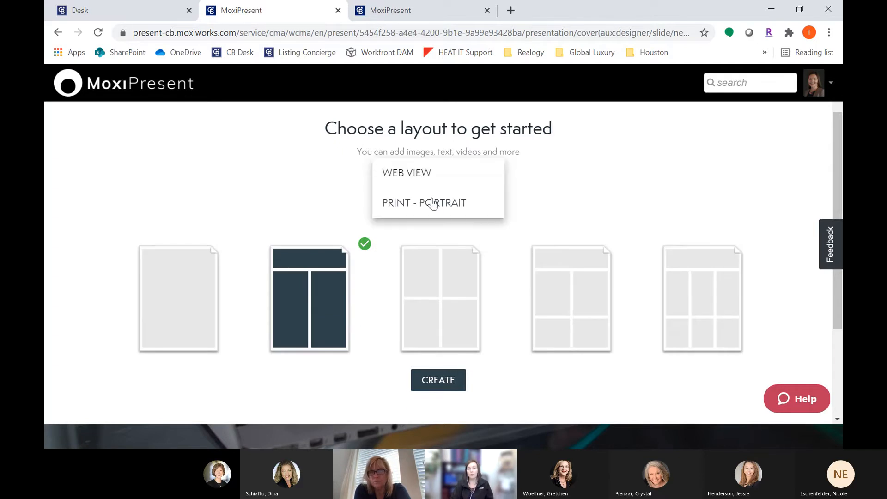
pyautogui.click(401, 172)
# Step: Review the Pricing Analysis slide in the presentation preview tab
pyautogui.click(389, 14)
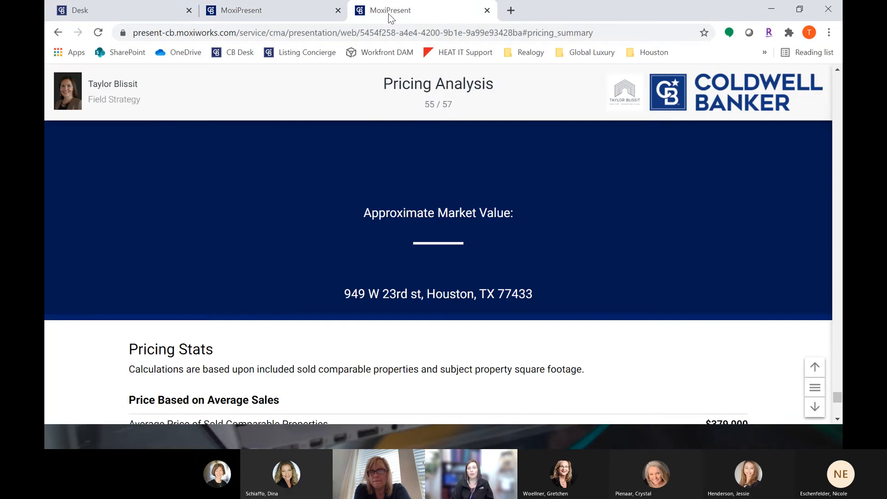
pyautogui.scroll(-5, 362, 227)
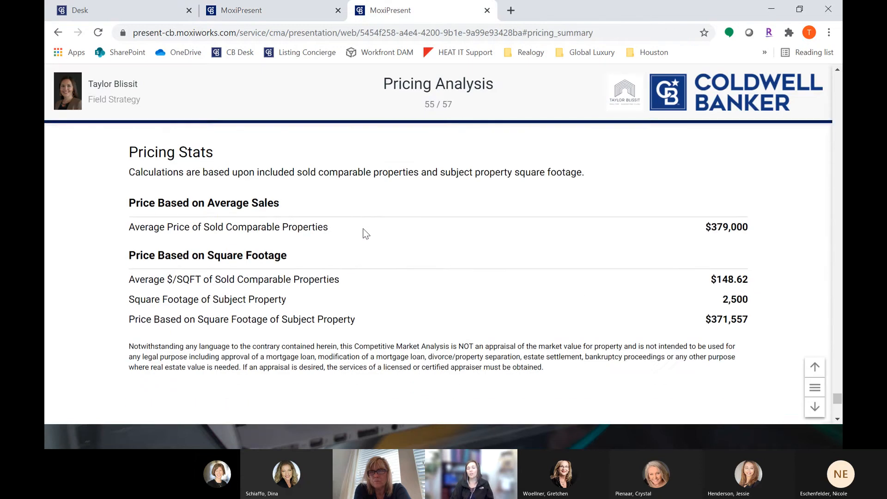
pyautogui.click(248, 10)
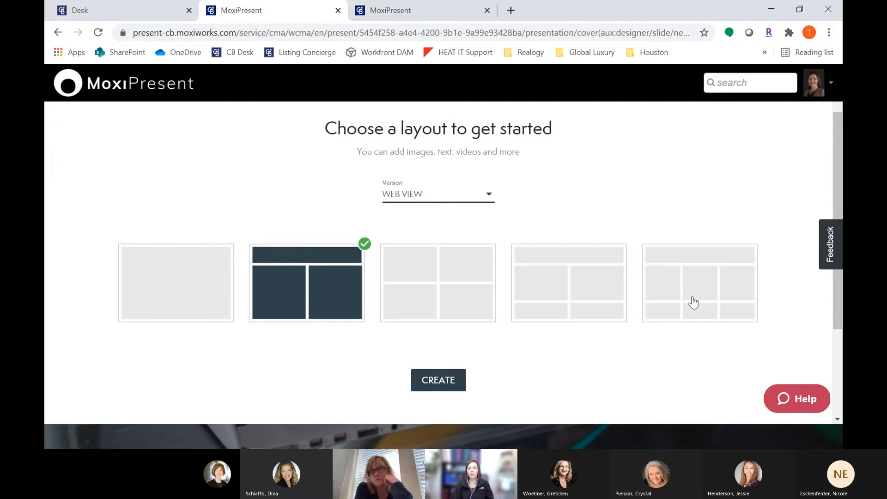
# Step: Create the new page with the header-over-two-columns layout in Web View
pyautogui.click(453, 378)
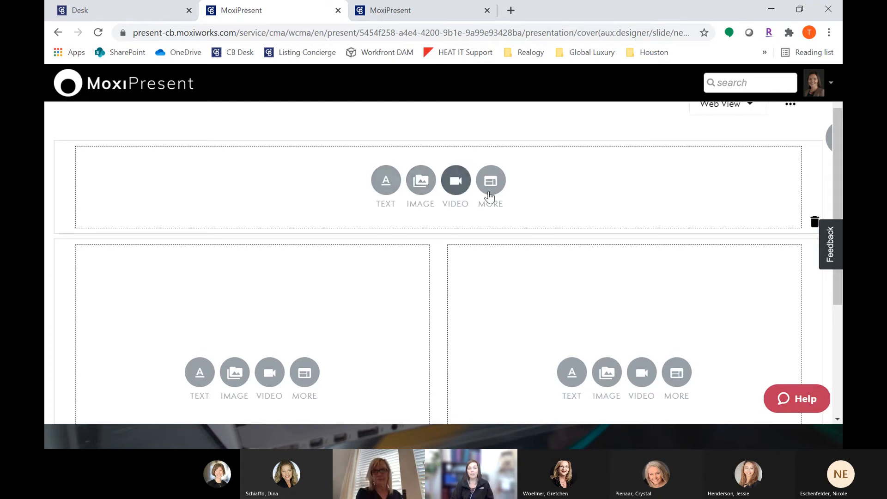
# Step: Add a header text reading "Testimonials" and format it as XL Text, centered
pyautogui.click(384, 181)
pyautogui.click(137, 154)
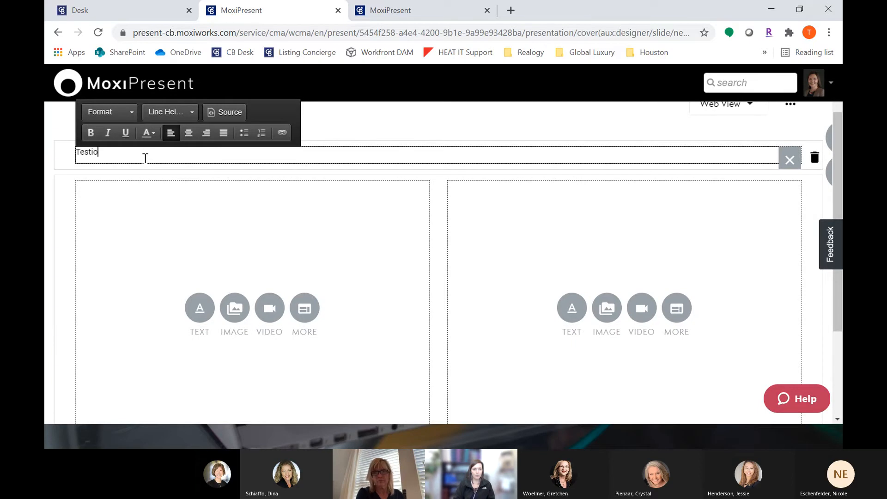
pyautogui.moveTo(145, 158); pyautogui.dragTo(63, 149)
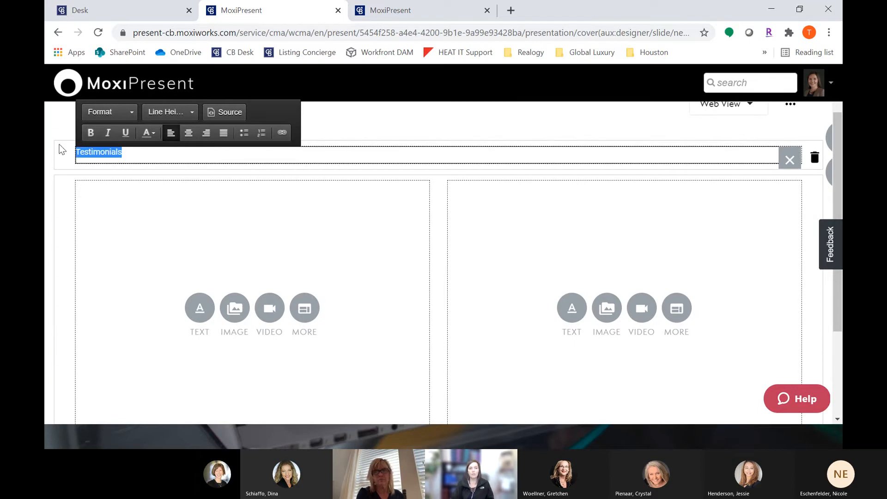
pyautogui.click(107, 119)
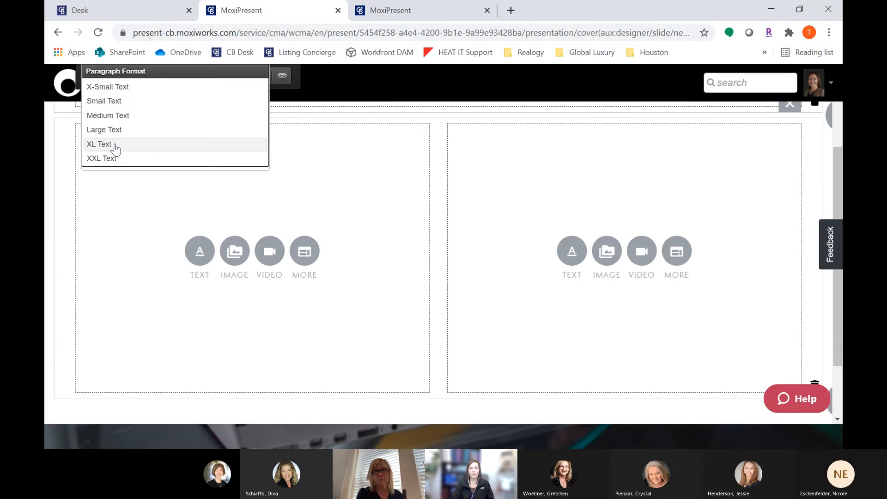
pyautogui.click(99, 144)
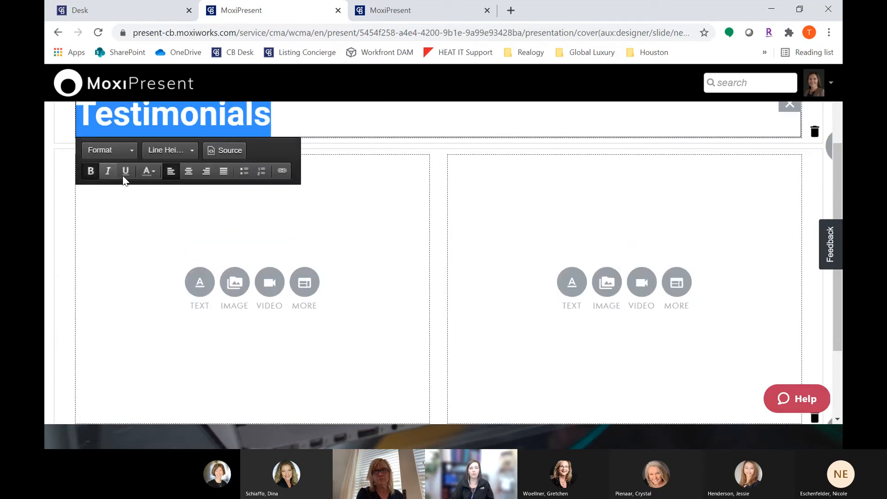
pyautogui.click(191, 175)
pyautogui.scroll(2, 428, 301)
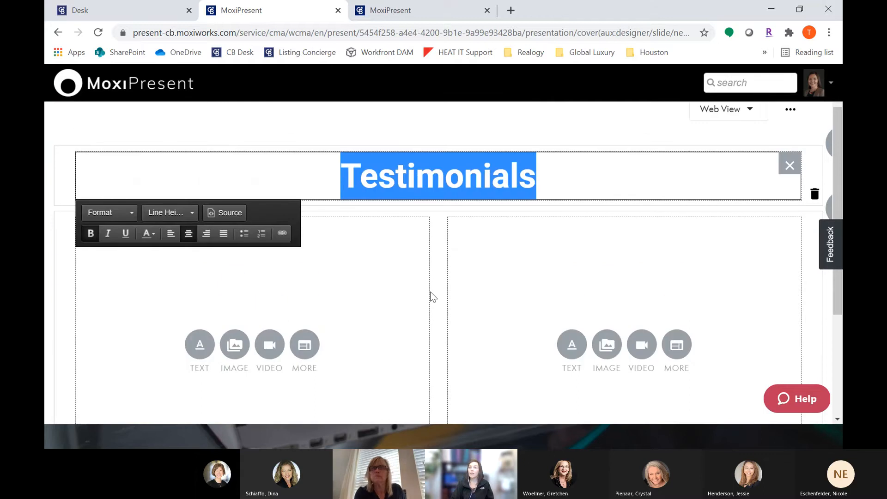
# Step: Insert the Happy New Year fireworks image from the image library into the left column
pyautogui.scroll(-2, 387, 275)
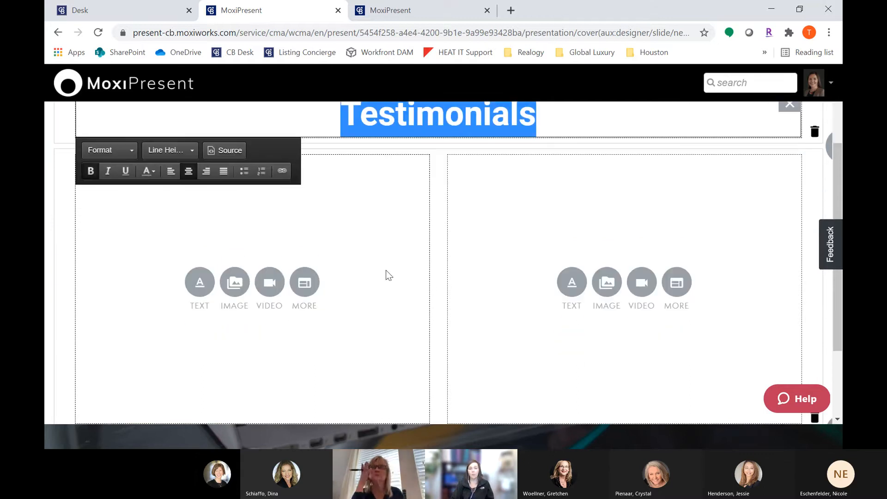
pyautogui.scroll(-3, 235, 284)
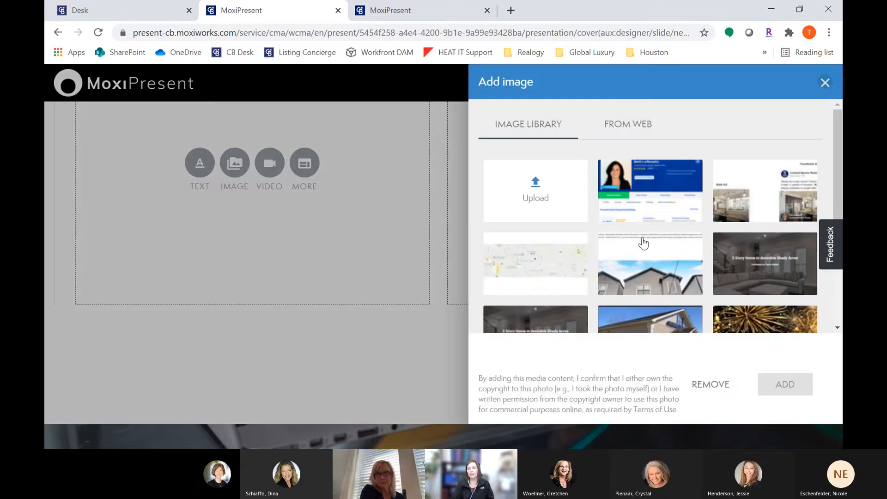
pyautogui.scroll(-2, 644, 242)
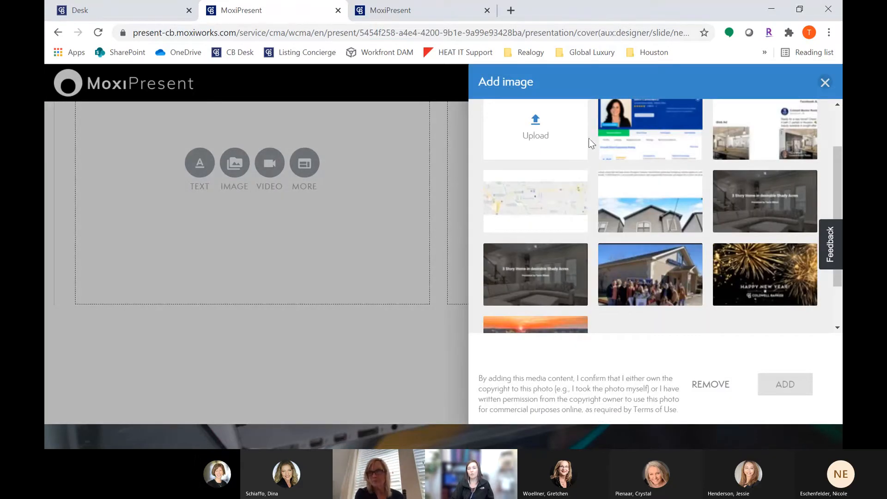
pyautogui.scroll(2, 525, 157)
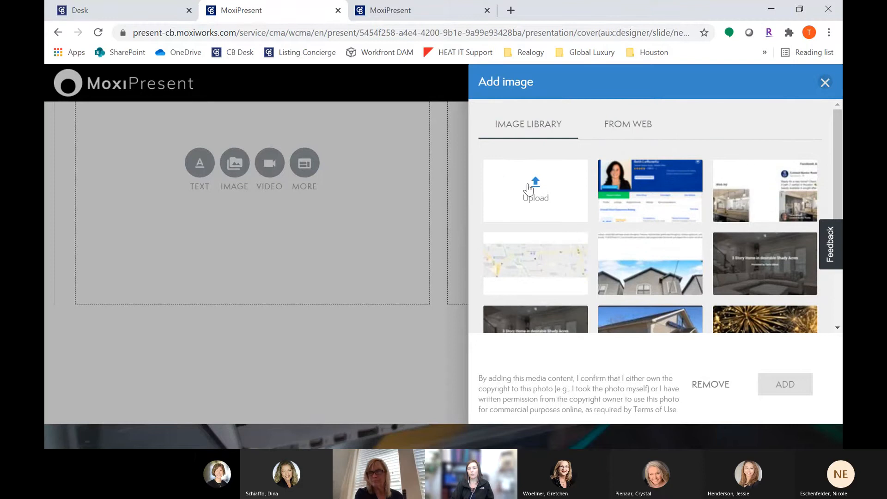
pyautogui.scroll(-4, 659, 228)
pyautogui.click(748, 217)
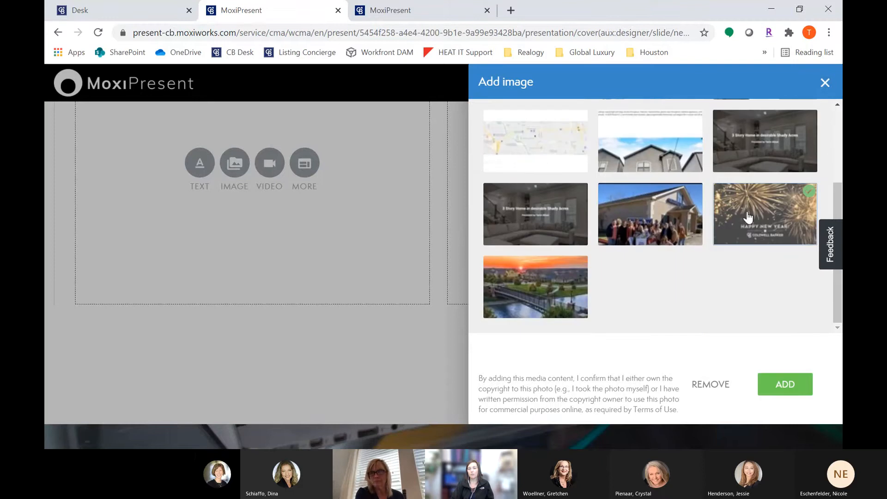
pyautogui.click(785, 387)
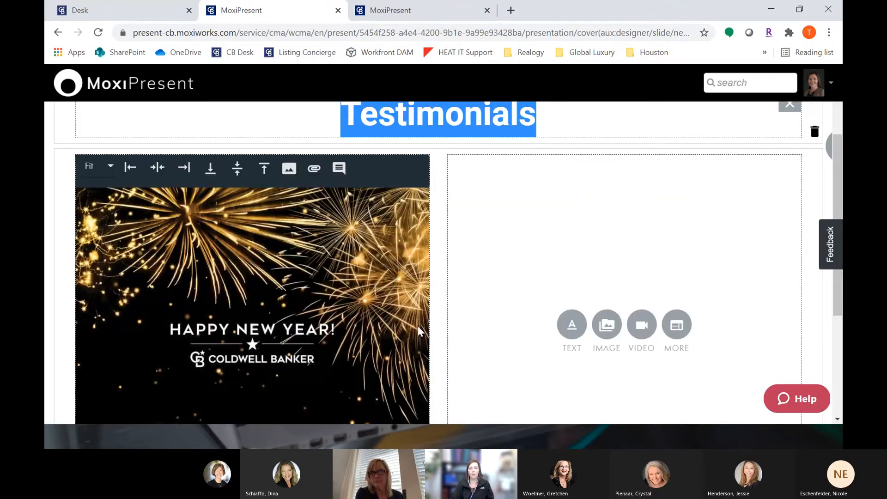
# Step: Open the video dialog for the right column and open YouTube in a new browser tab
pyautogui.click(642, 261)
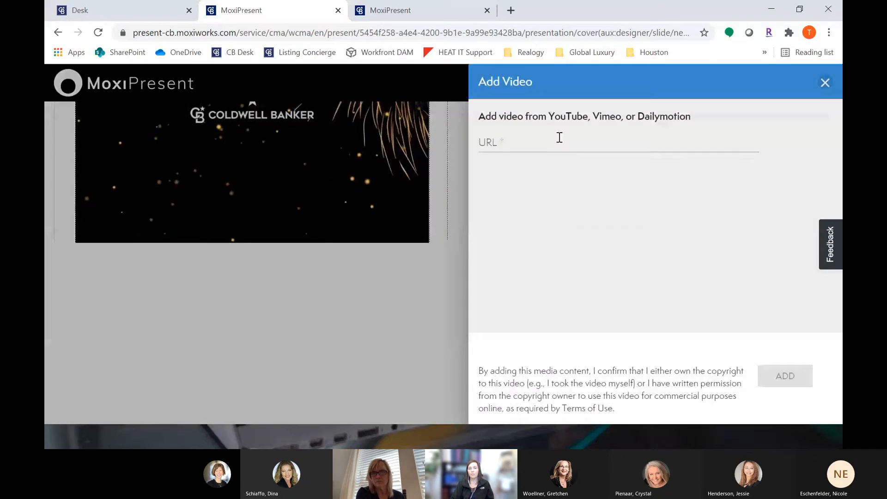
pyautogui.click(560, 137)
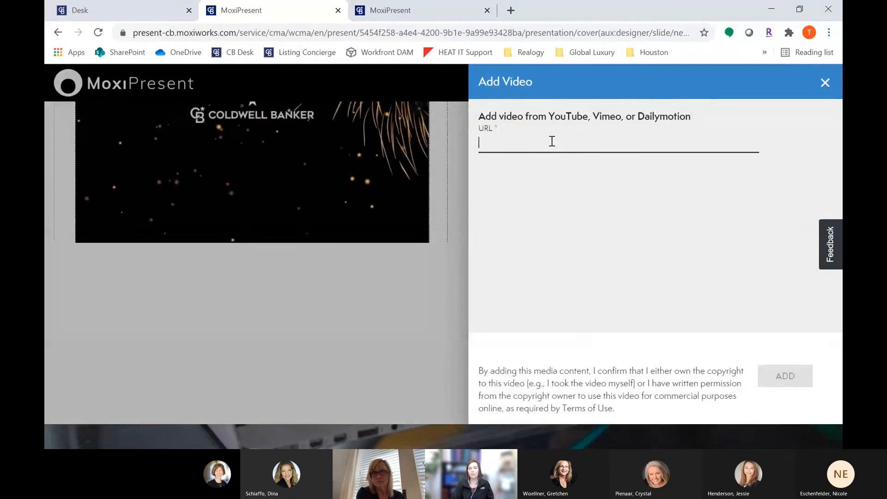
pyautogui.click(510, 10)
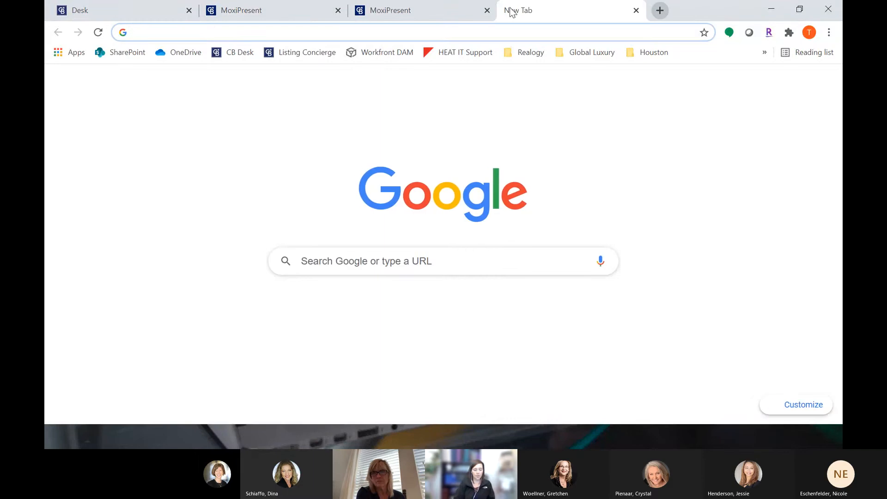
pyautogui.write('yout')
pyautogui.press('Return')
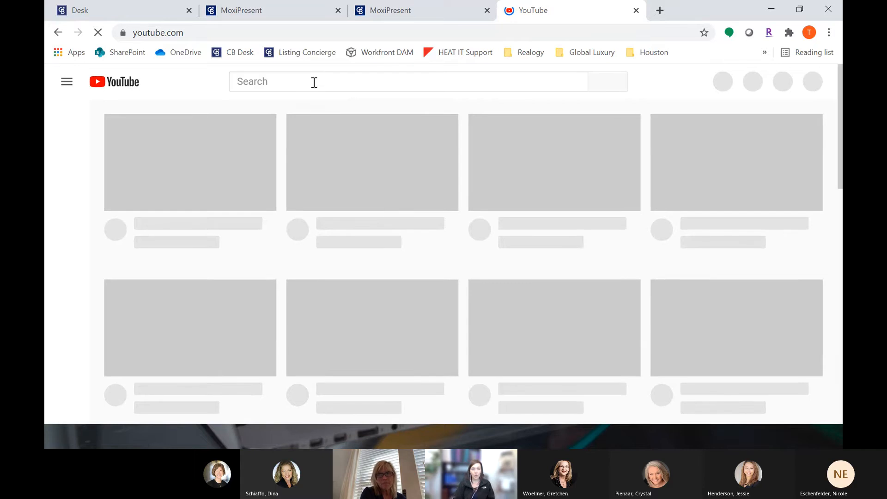
# Step: Search YouTube for "at home in houston" and open the At Home in Houston channel's videos
pyautogui.write('at home')
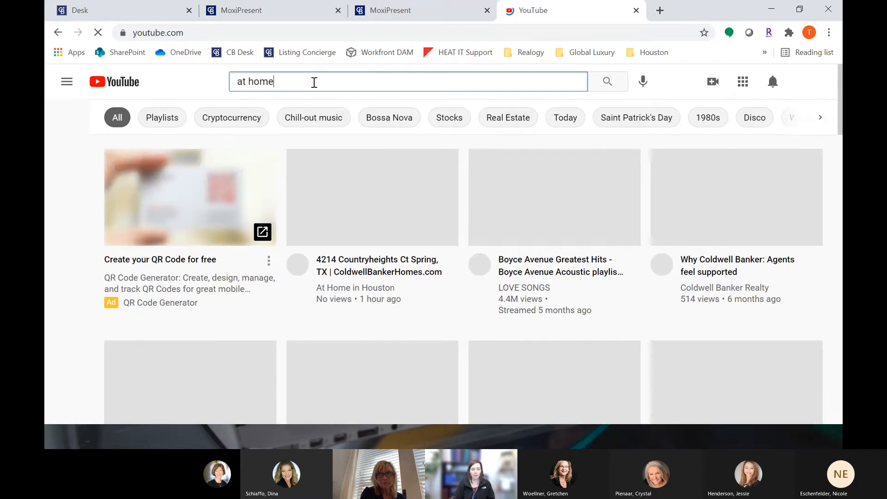
pyautogui.write(' in houston')
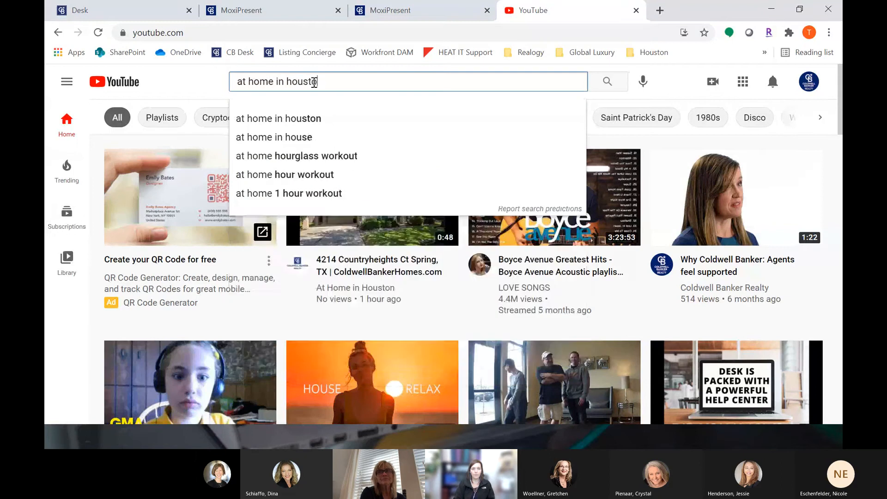
pyautogui.press('Return')
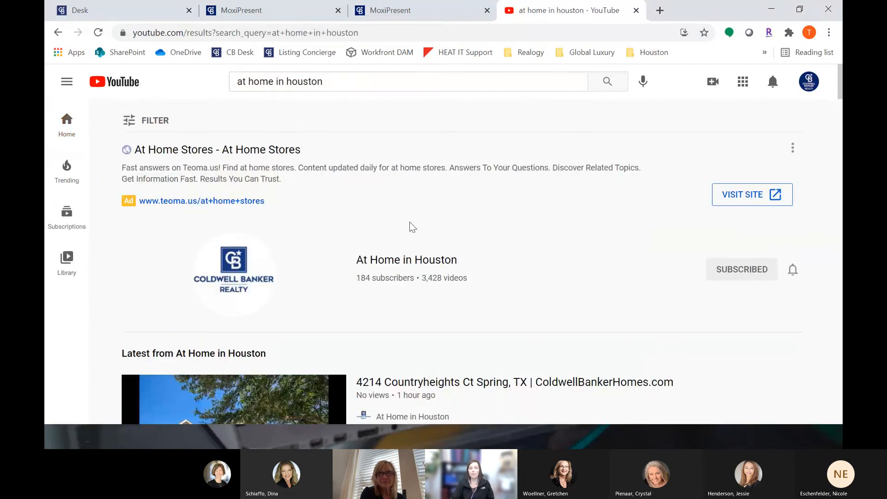
pyautogui.click(236, 286)
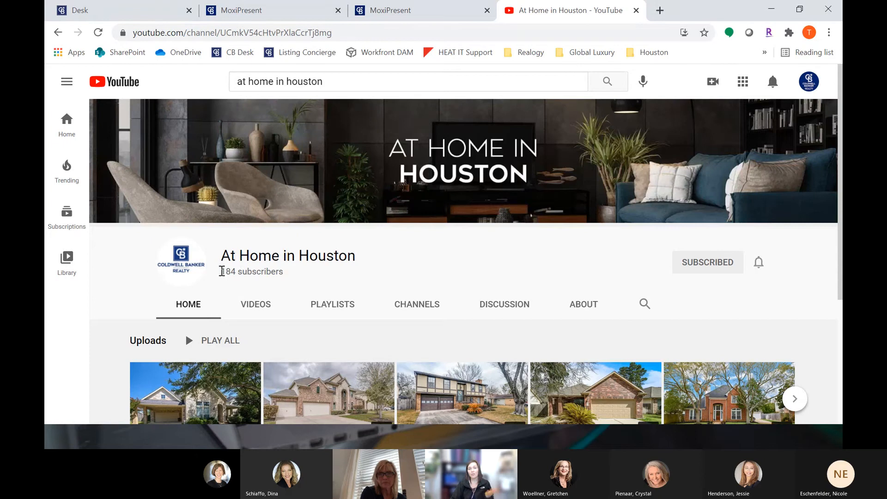
pyautogui.click(262, 305)
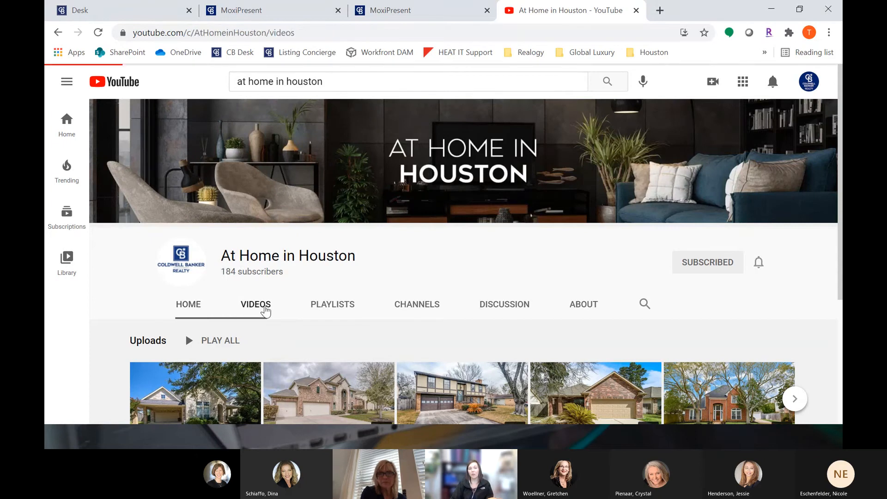
pyautogui.scroll(-3, 265, 301)
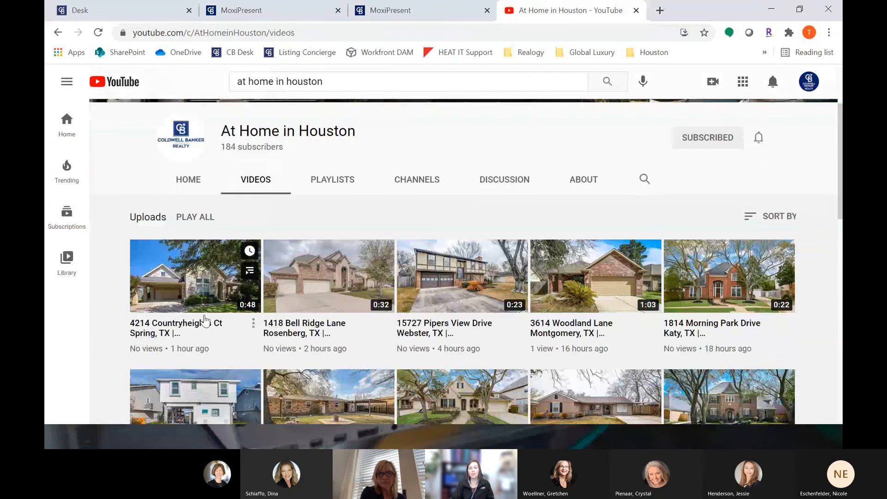
pyautogui.click(197, 260)
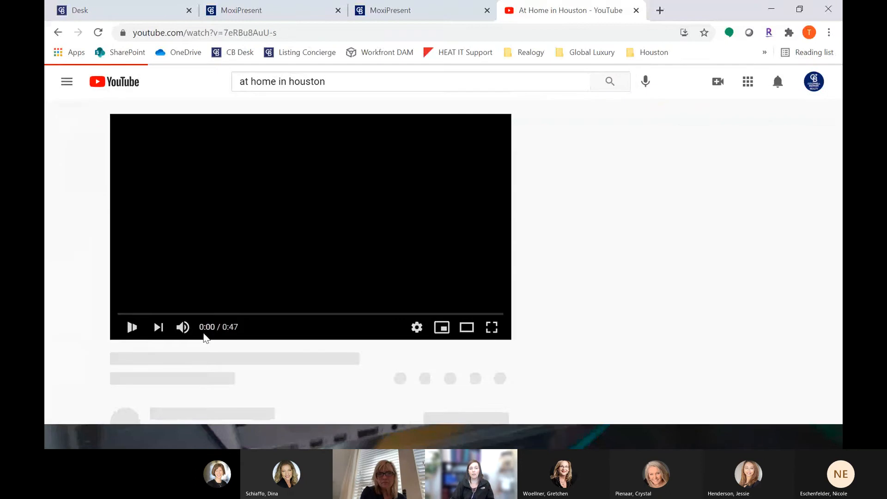
pyautogui.click(129, 328)
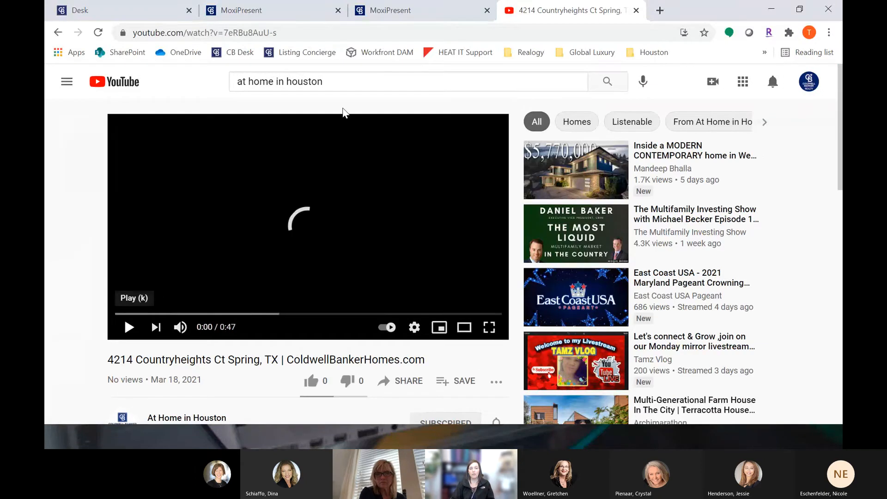
pyautogui.click(339, 35)
pyautogui.hotkey('ctrl', 'c')
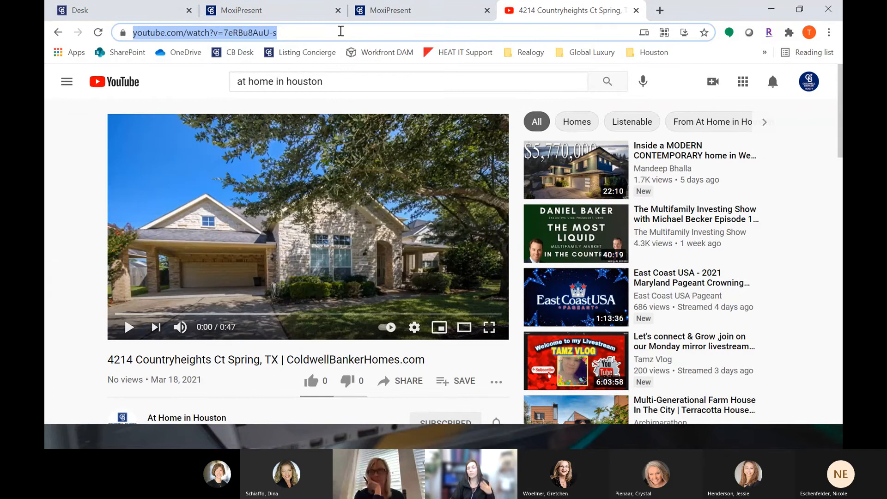
# Step: Paste the copied YouTube URL into the video dialog and add the video to the right column
pyautogui.click(375, 14)
pyautogui.click(290, 13)
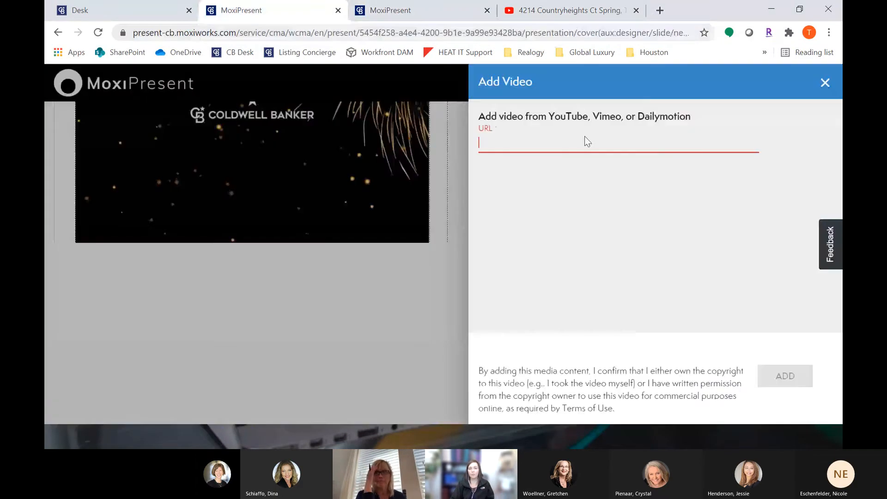
pyautogui.click(636, 242)
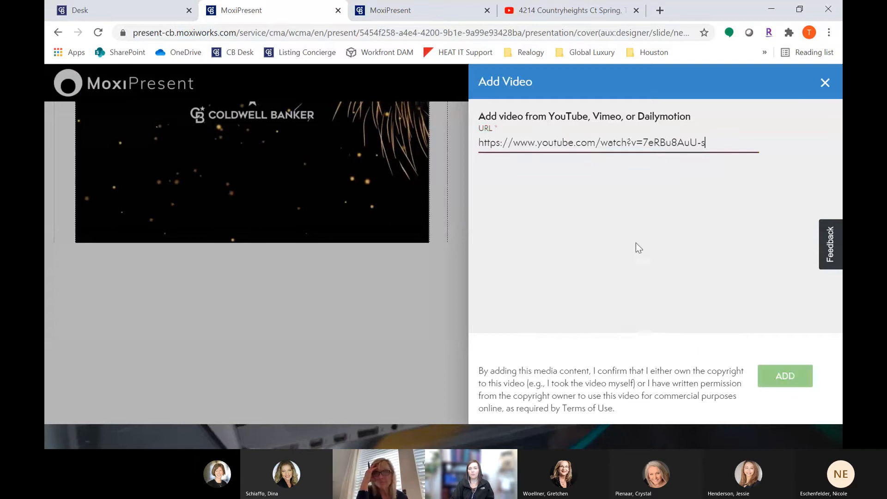
pyautogui.click(786, 379)
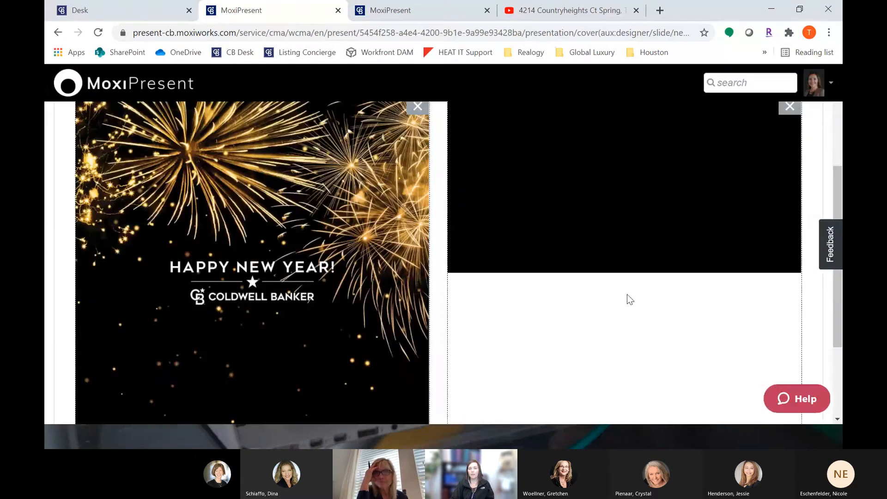
pyautogui.scroll(3, 729, 323)
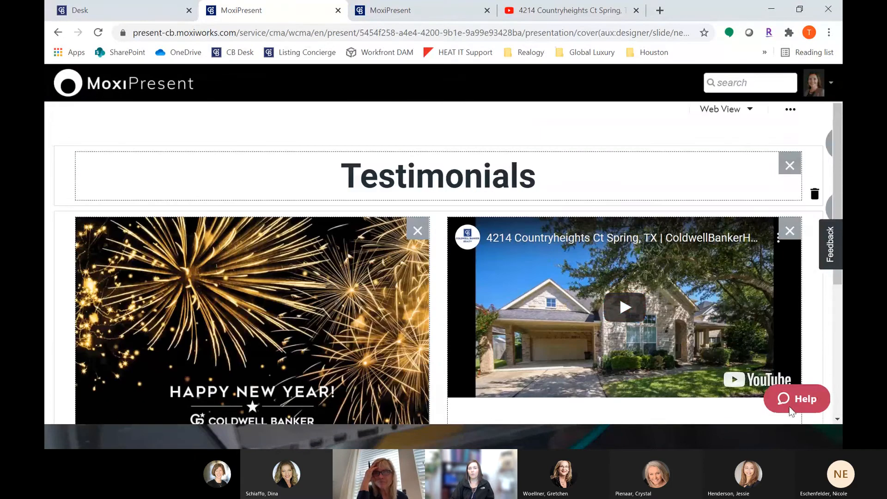
# Step: Compare the YouTube video page with the embedded video on the new page
pyautogui.click(568, 14)
pyautogui.scroll(-3, 382, 381)
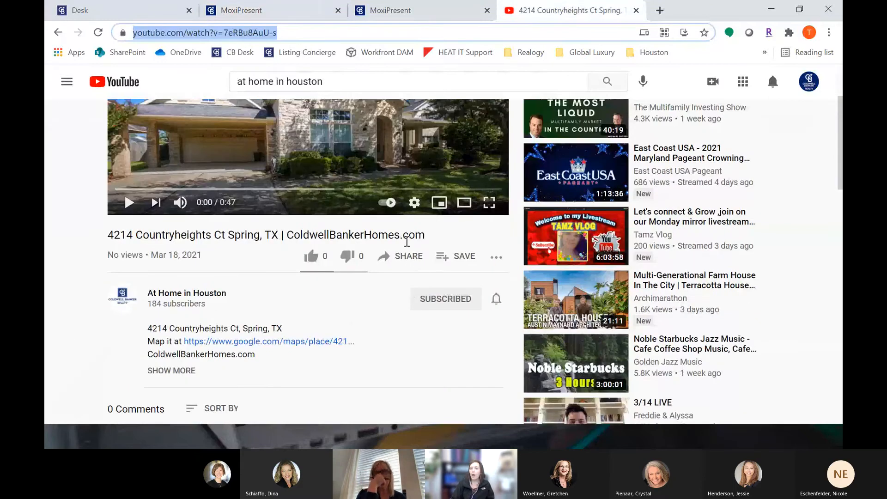
pyautogui.click(301, 16)
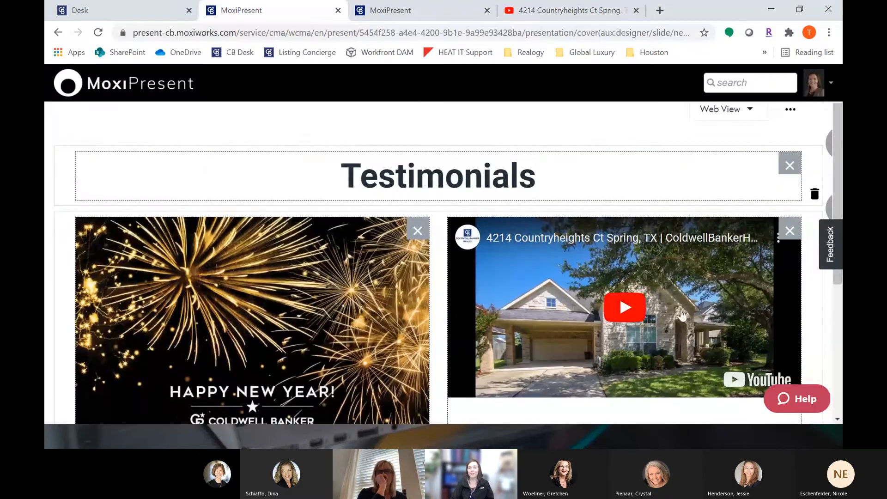
pyautogui.scroll(-2, 680, 319)
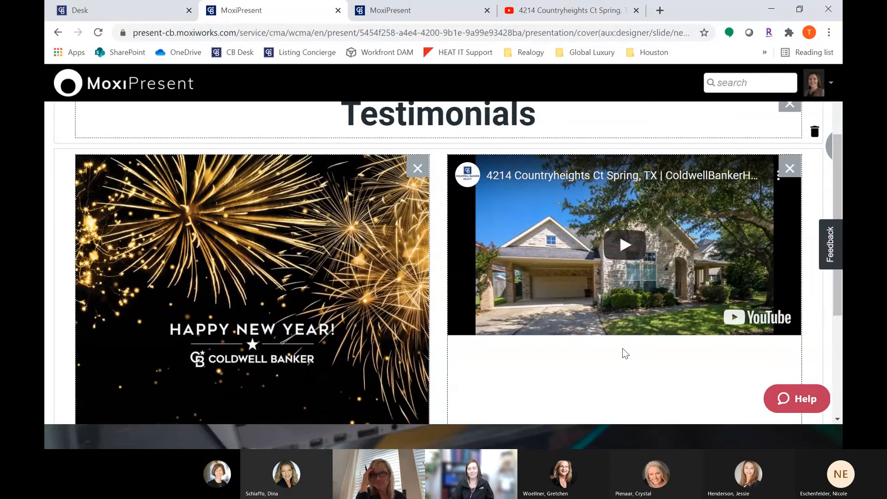
pyautogui.scroll(3, 626, 354)
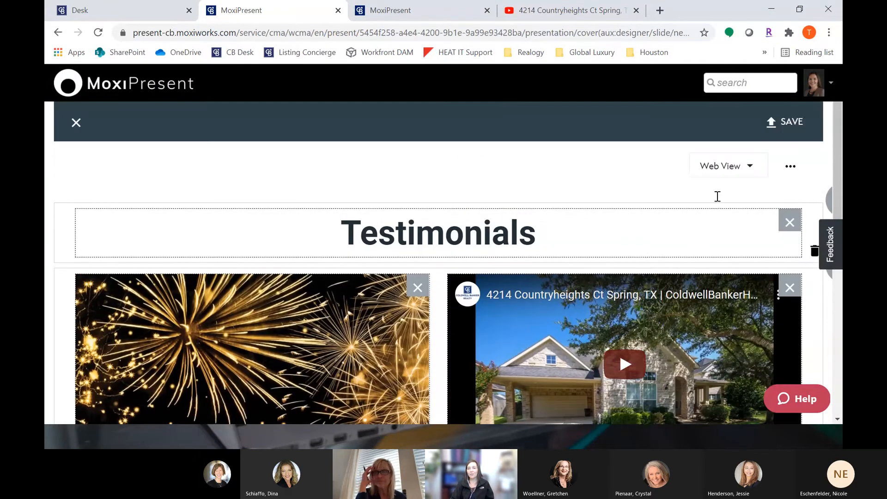
# Step: Save the new page under the name "LC Example" and close the page editor
pyautogui.click(793, 124)
pyautogui.click(344, 178)
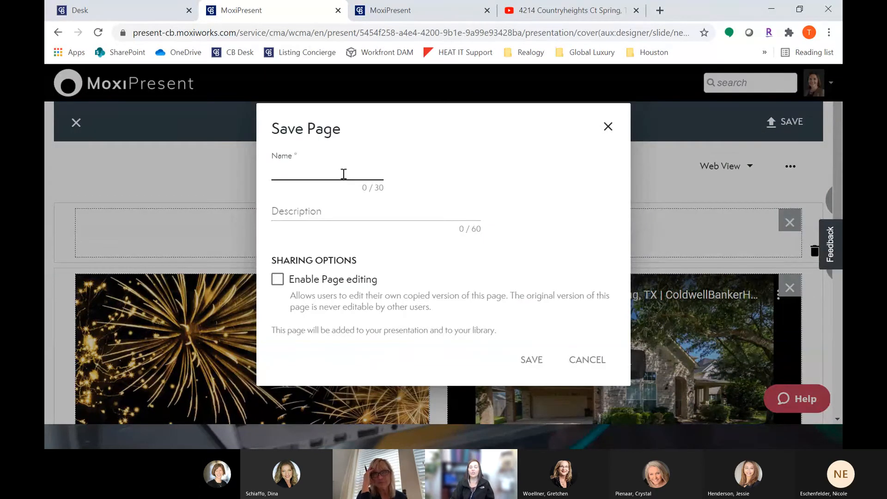
pyautogui.write('LC Example')
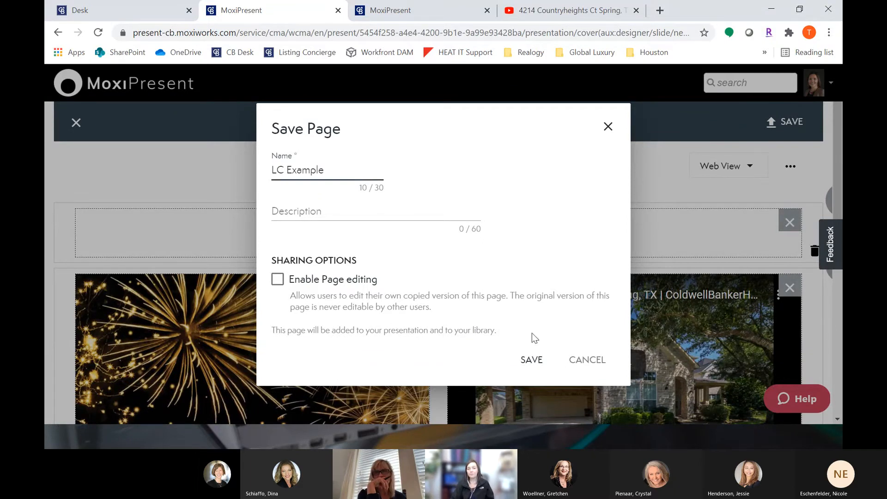
pyautogui.click(532, 360)
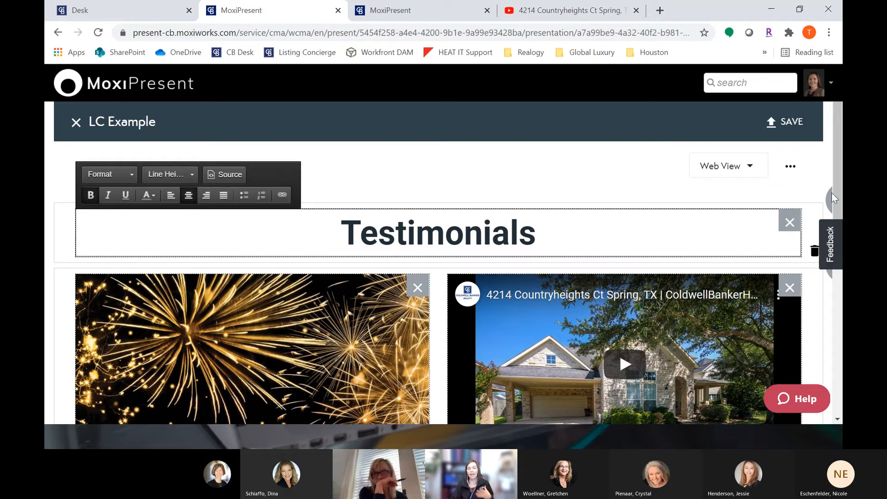
pyautogui.click(75, 123)
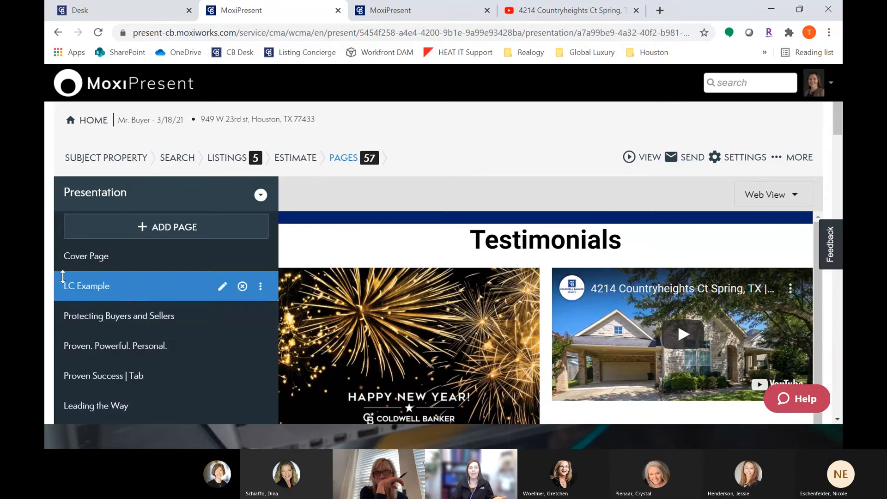
# Step: Preview the LC Example page in the live web presentation and play its embedded video
pyautogui.scroll(-3, 529, 281)
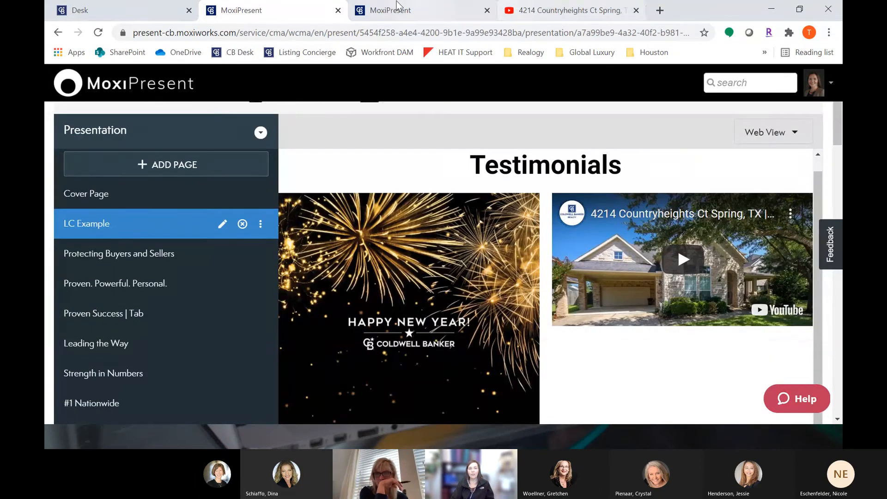
pyautogui.click(439, 10)
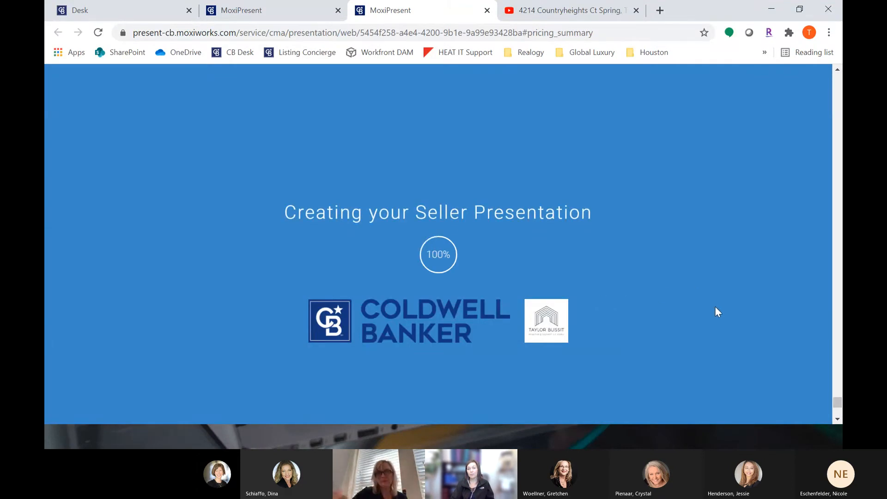
pyautogui.moveTo(838, 403); pyautogui.dragTo(840, 103)
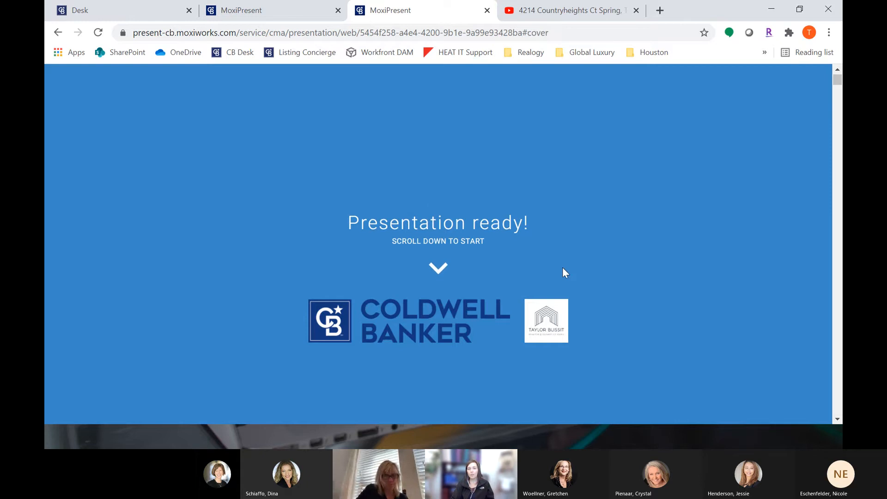
pyautogui.scroll(-1, 564, 273)
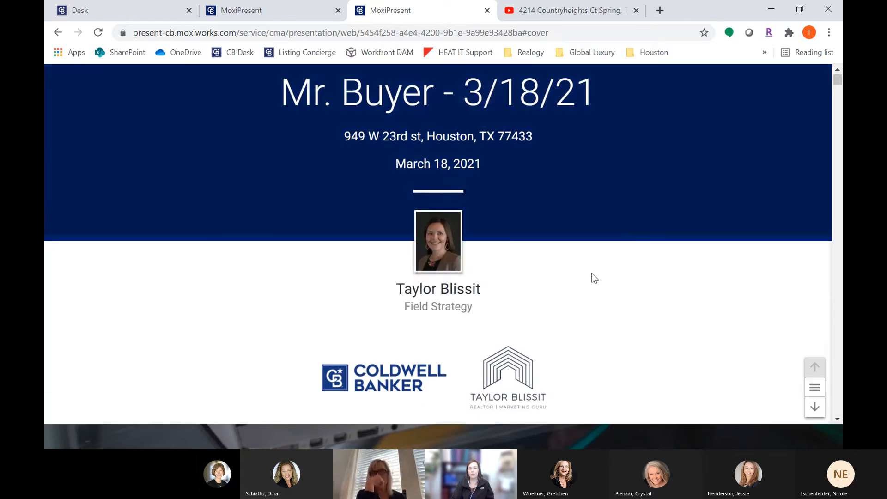
pyautogui.scroll(-1, 595, 278)
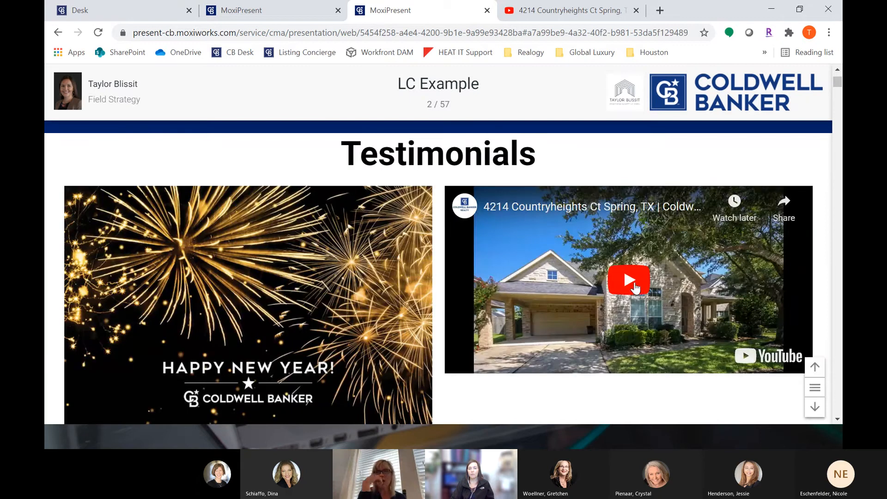
pyautogui.click(635, 287)
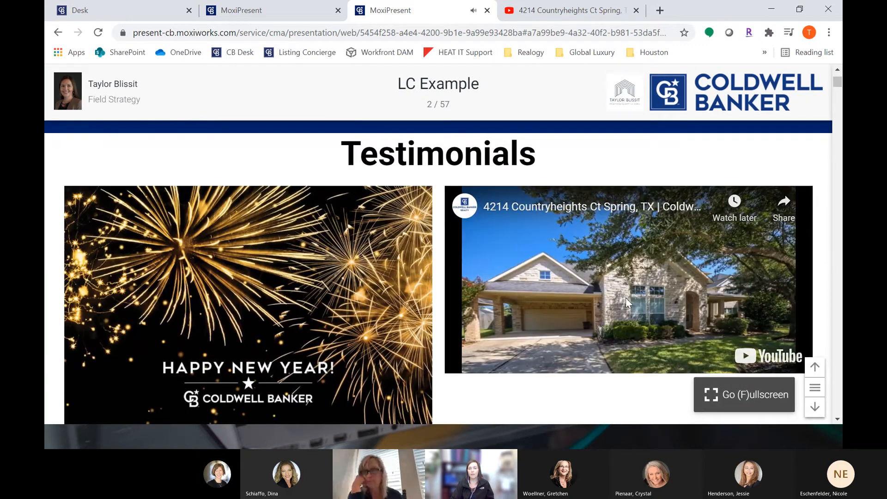
pyautogui.click(640, 294)
# Step: Browse the page list and review the CBx Buyer Profile and Buyer Profile Intelligence pages in the editor
pyautogui.click(324, 9)
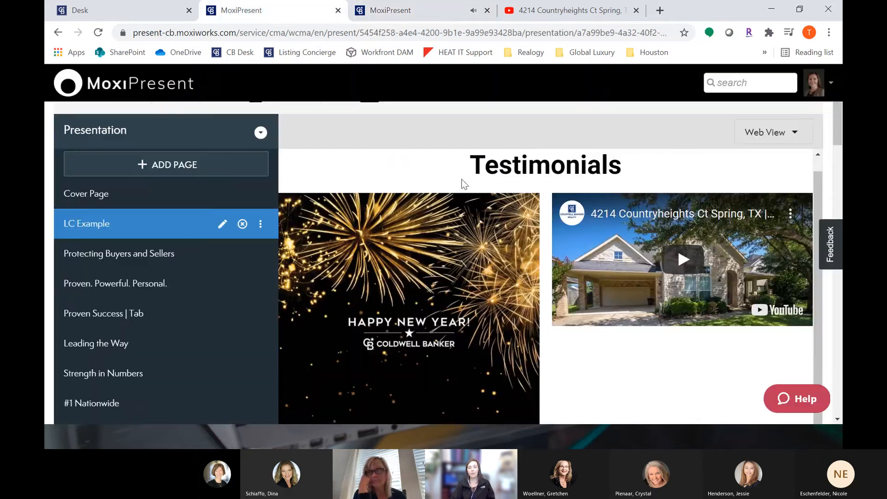
pyautogui.doubleClick(489, 169)
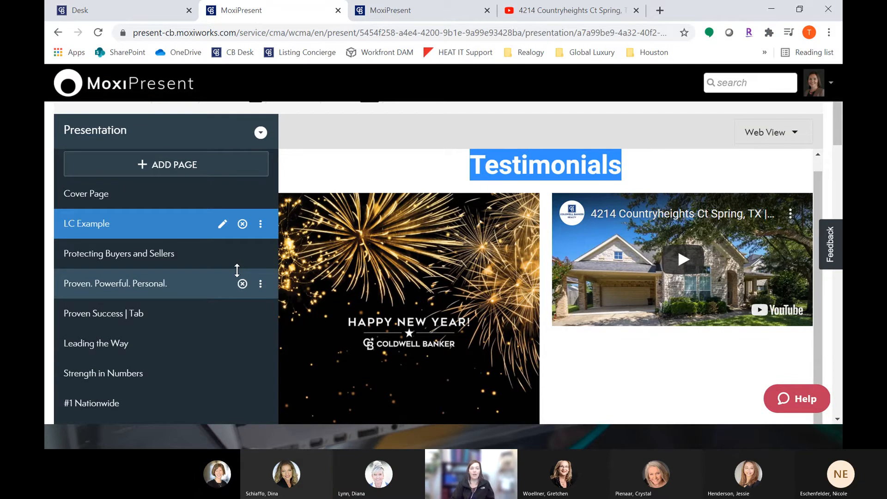
pyautogui.scroll(-5, 208, 297)
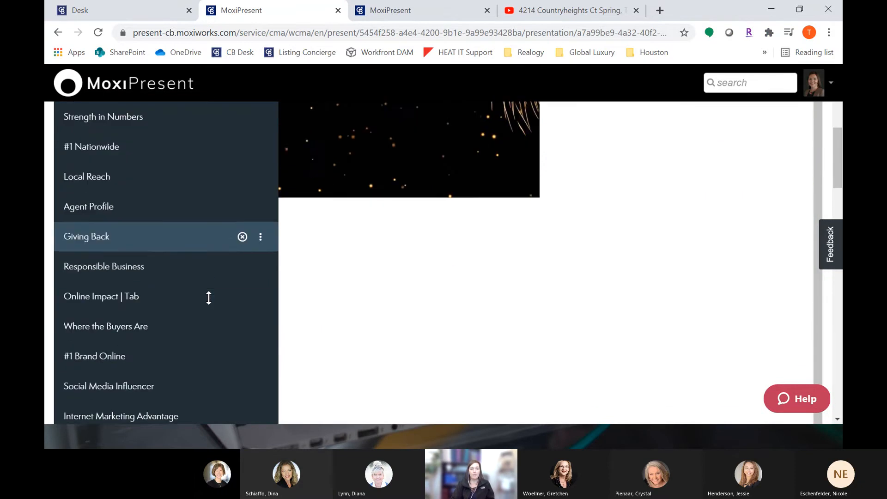
pyautogui.scroll(-1, 208, 297)
pyautogui.scroll(-5, 208, 299)
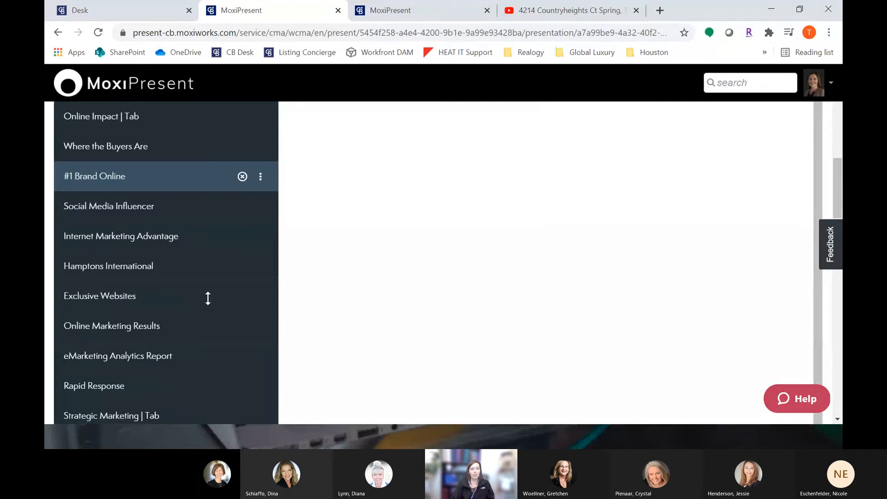
pyautogui.scroll(-1, 208, 298)
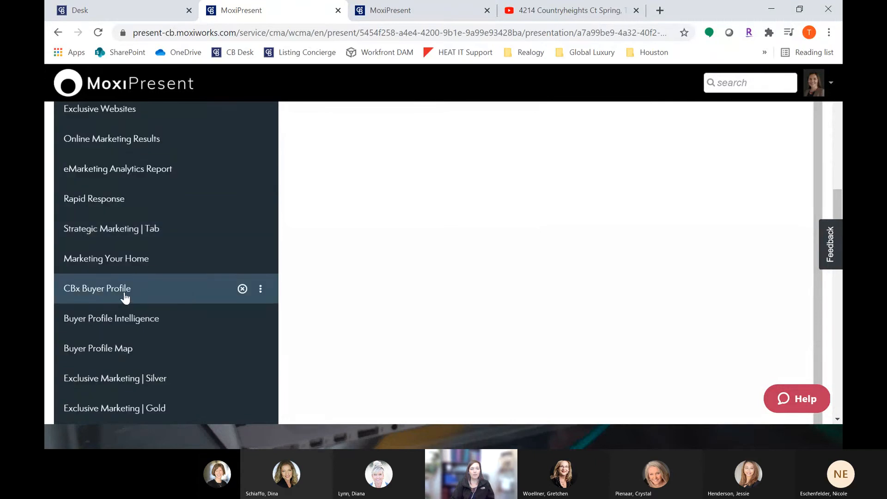
pyautogui.click(101, 294)
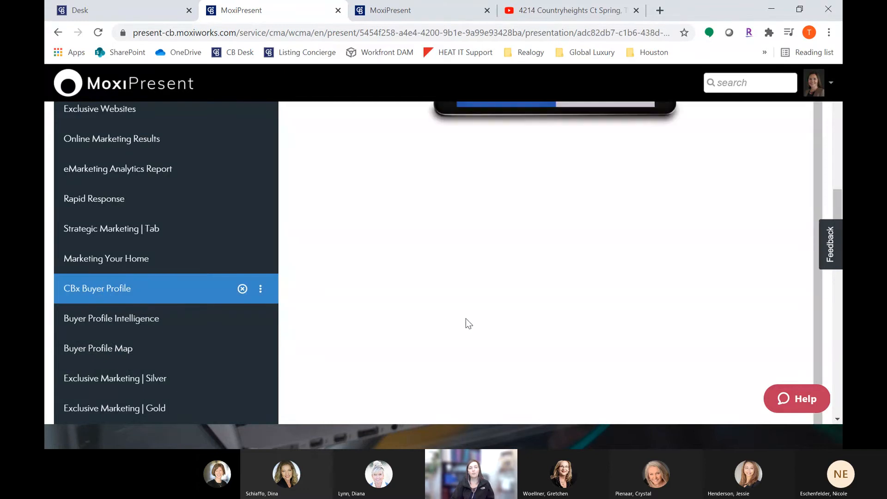
pyautogui.scroll(8, 467, 318)
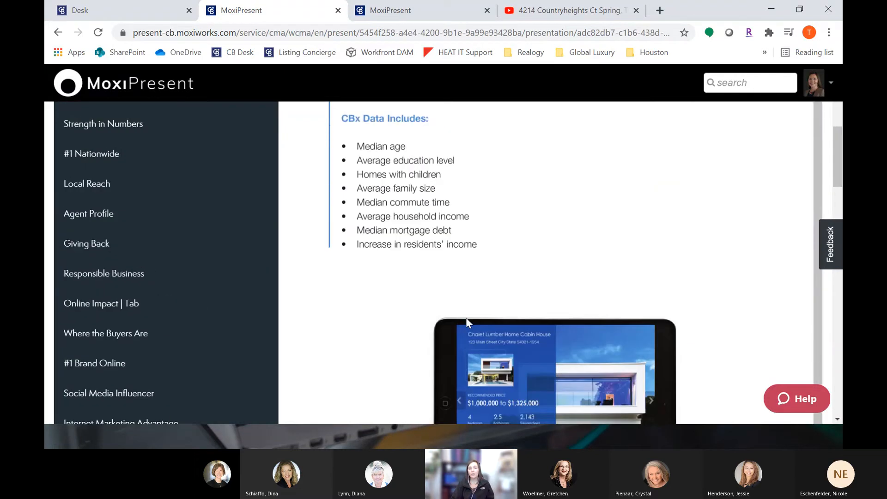
pyautogui.scroll(1, 469, 323)
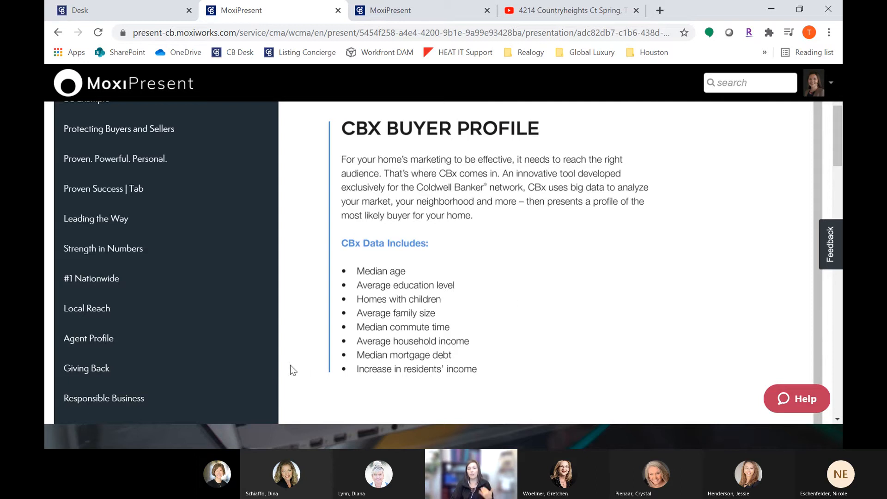
pyautogui.scroll(-10, 169, 381)
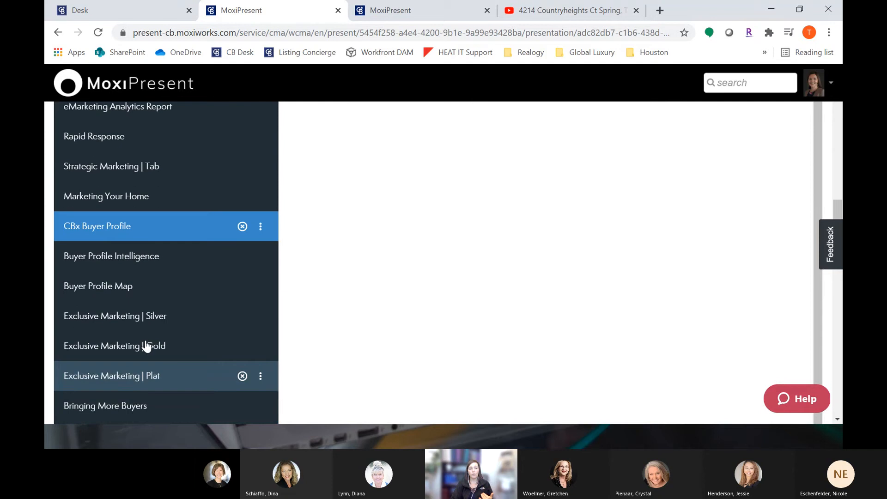
pyautogui.click(140, 262)
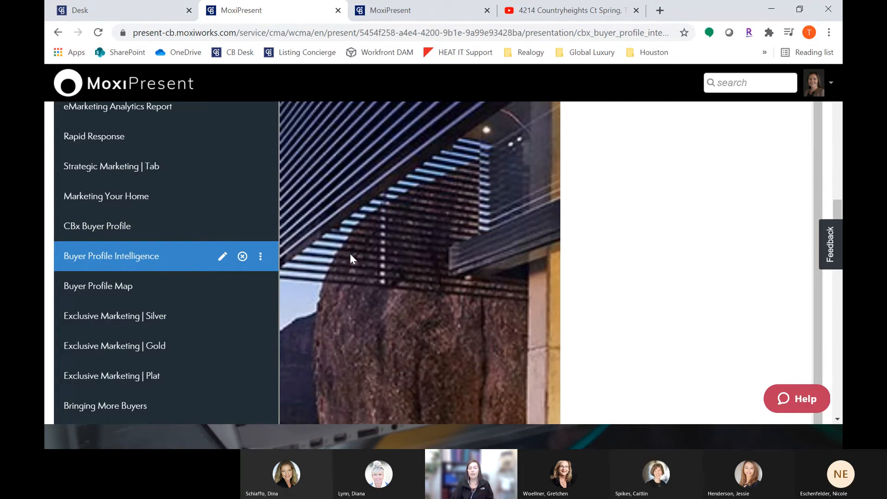
pyautogui.scroll(10, 385, 264)
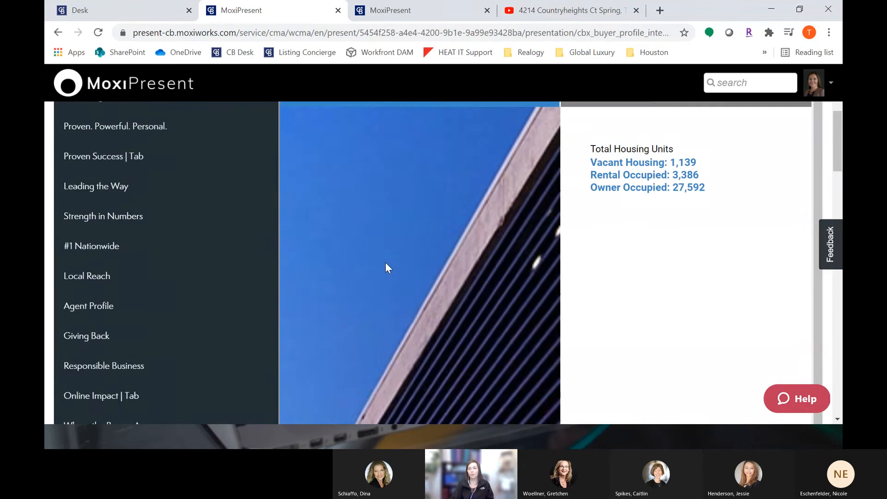
pyautogui.click(126, 12)
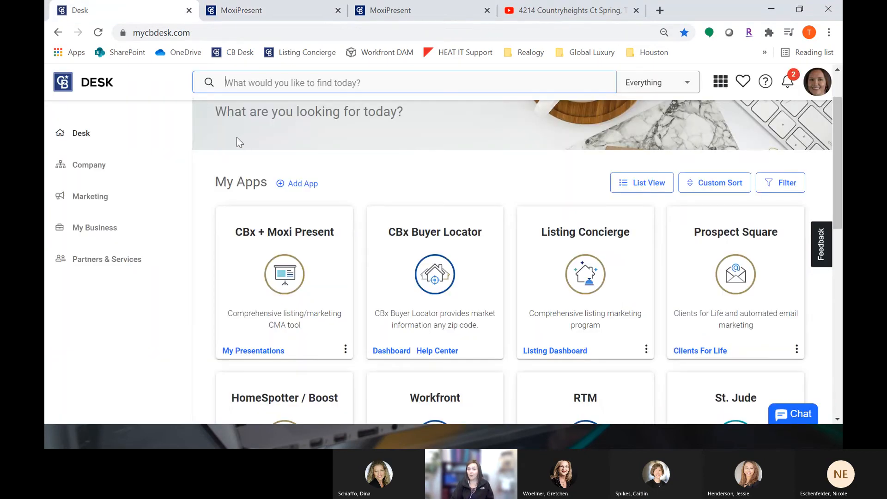
pyautogui.moveTo(463, 221)
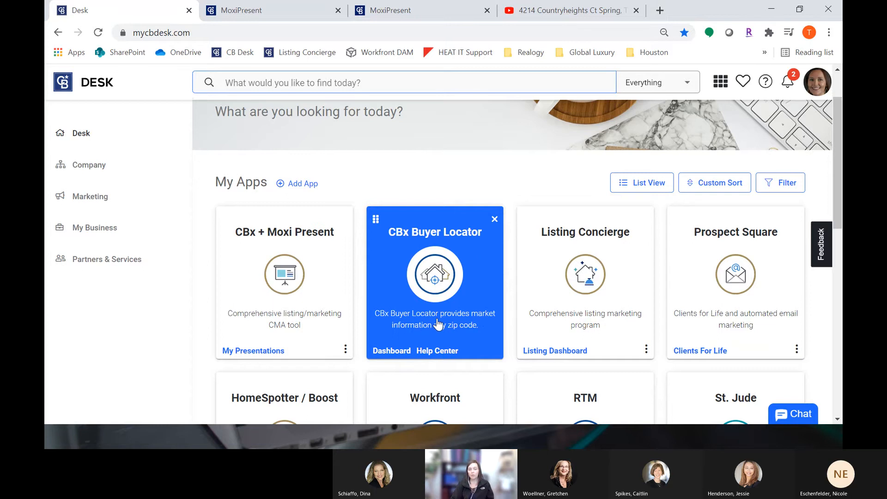
pyautogui.click(253, 14)
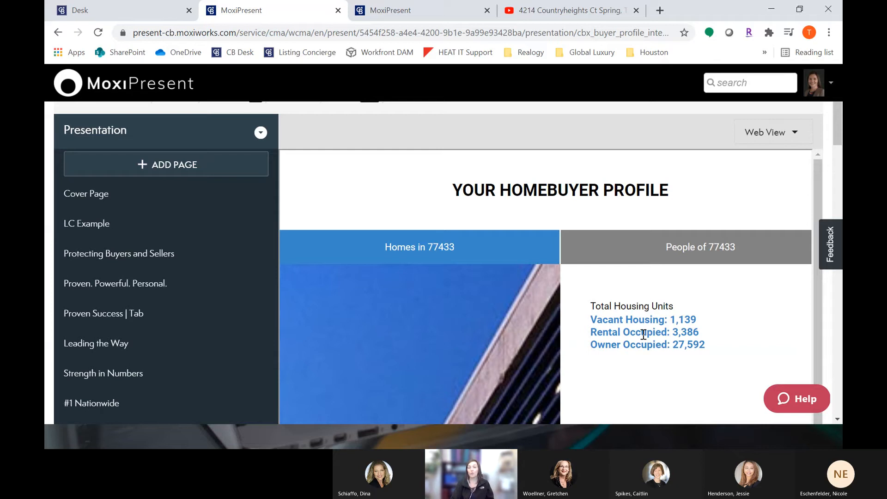
# Step: Examine the subject property's zip code and the housing unit figures on the homebuyer profile page
pyautogui.scroll(2, 418, 238)
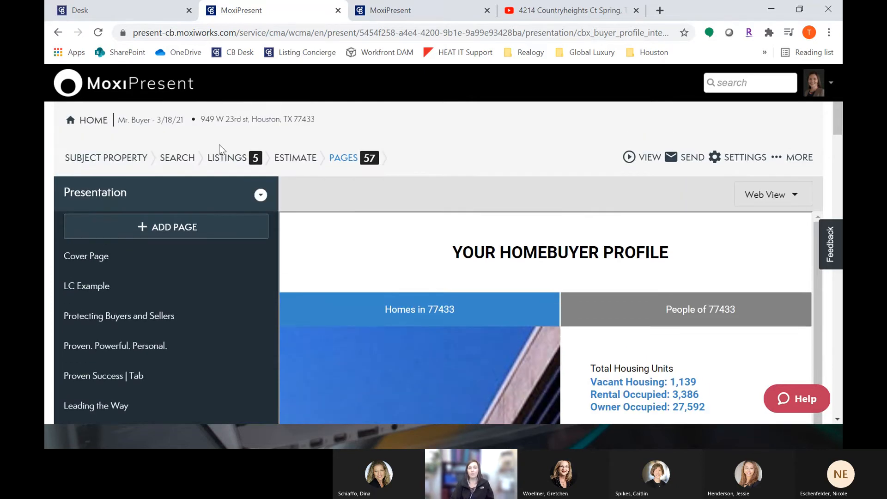
pyautogui.moveTo(205, 119); pyautogui.dragTo(321, 121)
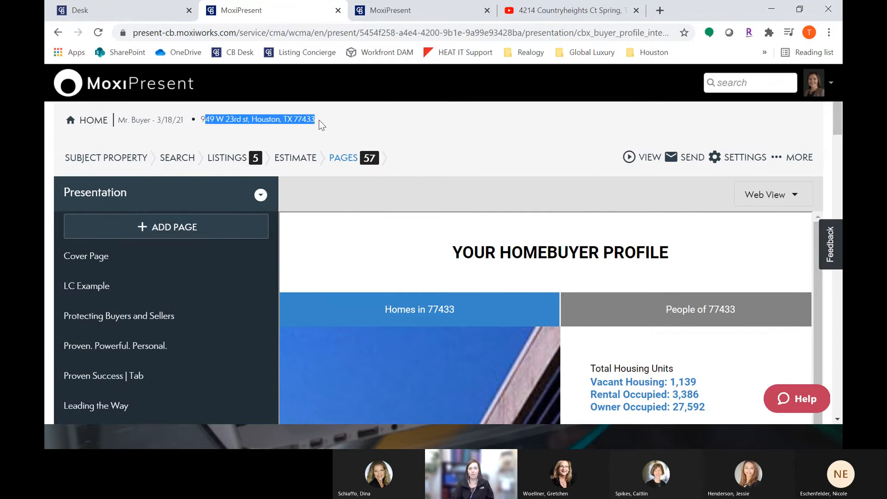
pyautogui.tripleClick(301, 121)
pyautogui.doubleClick(309, 121)
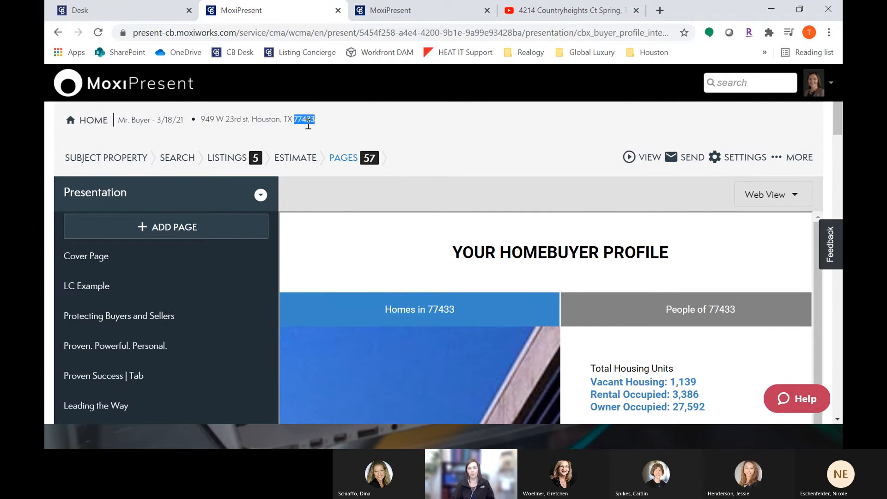
pyautogui.scroll(-1, 589, 287)
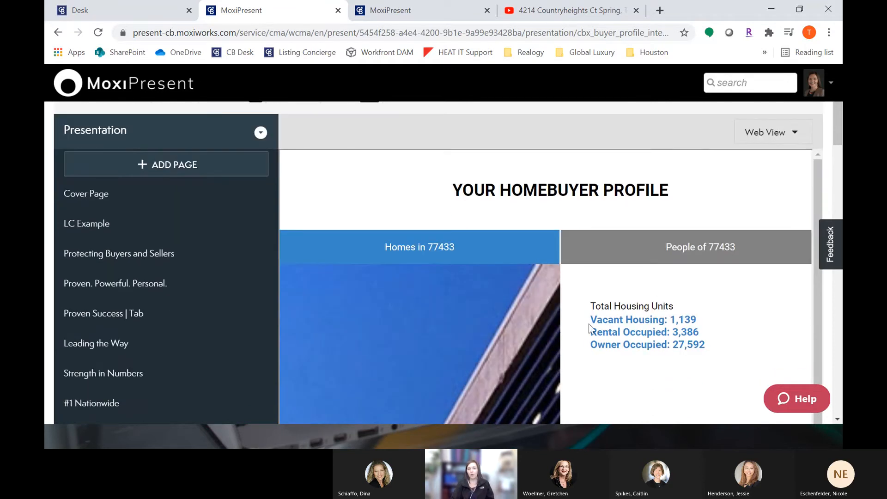
pyautogui.moveTo(590, 319); pyautogui.dragTo(702, 323)
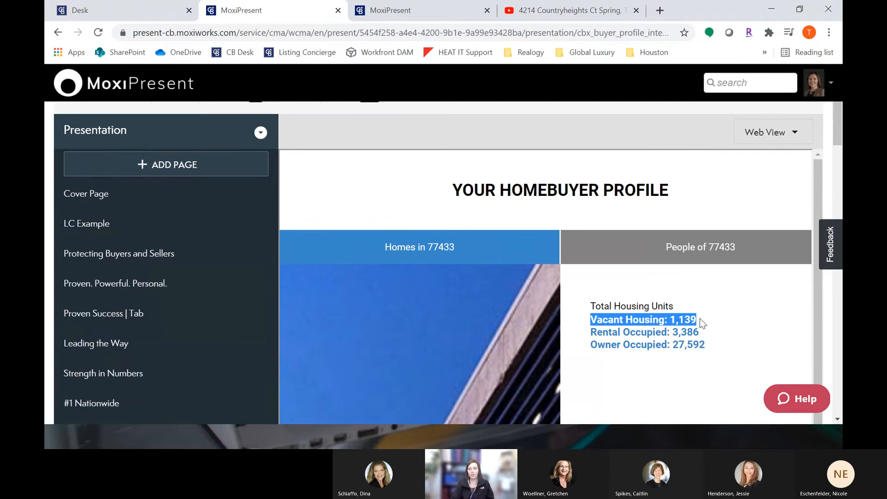
pyautogui.scroll(-1, 701, 323)
pyautogui.moveTo(597, 303); pyautogui.dragTo(711, 309)
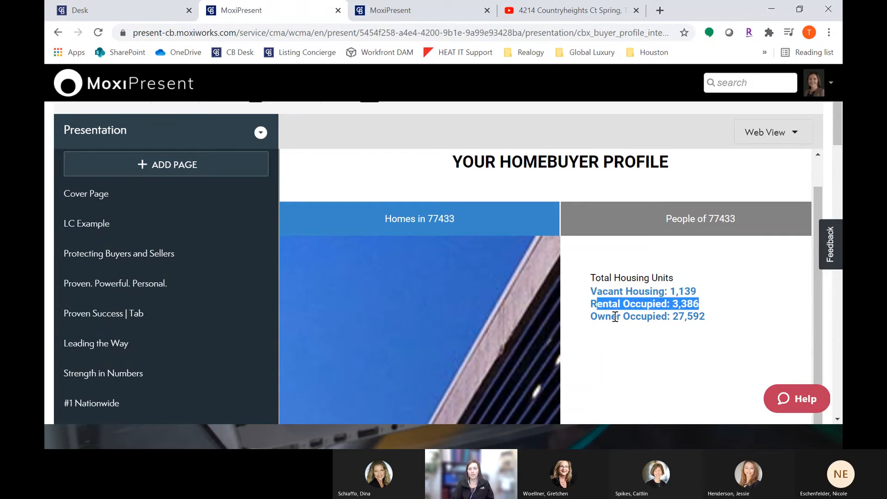
pyautogui.moveTo(612, 317); pyautogui.dragTo(685, 317)
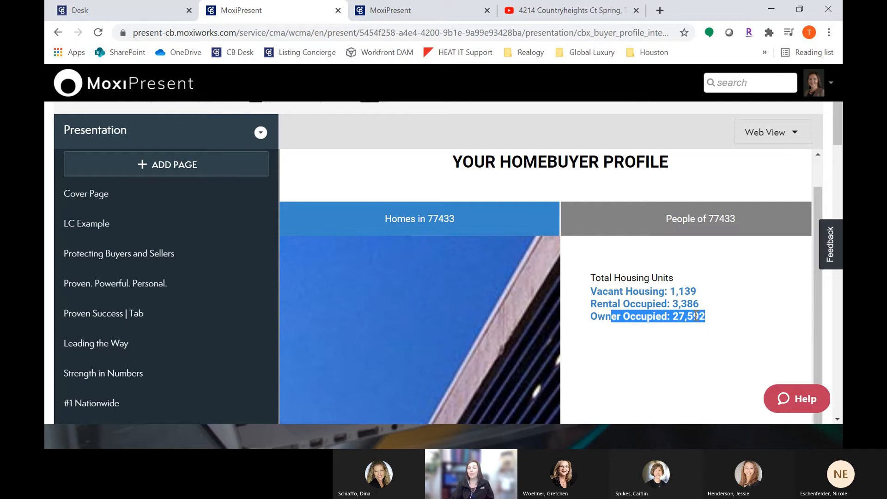
# Step: Open the Buyer Profile Intelligence page editor and add the Average Household Income data point
pyautogui.scroll(-1, 650, 320)
pyautogui.scroll(-2, 162, 318)
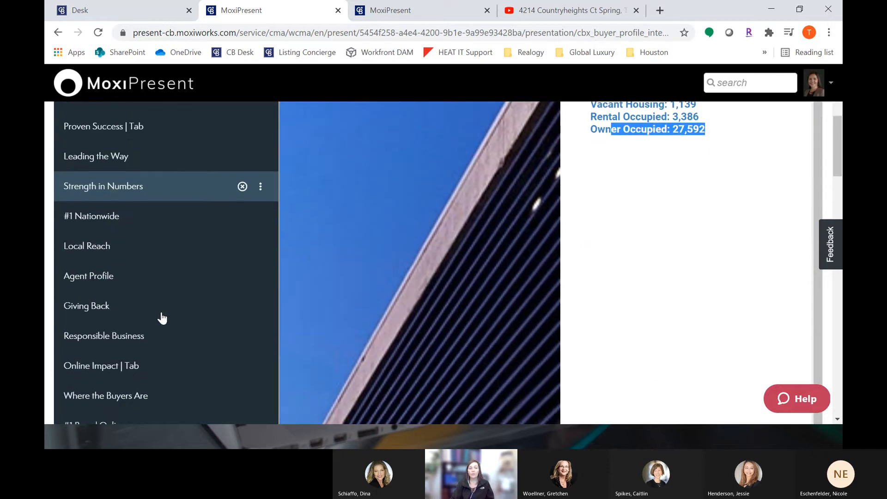
pyautogui.scroll(-10, 162, 318)
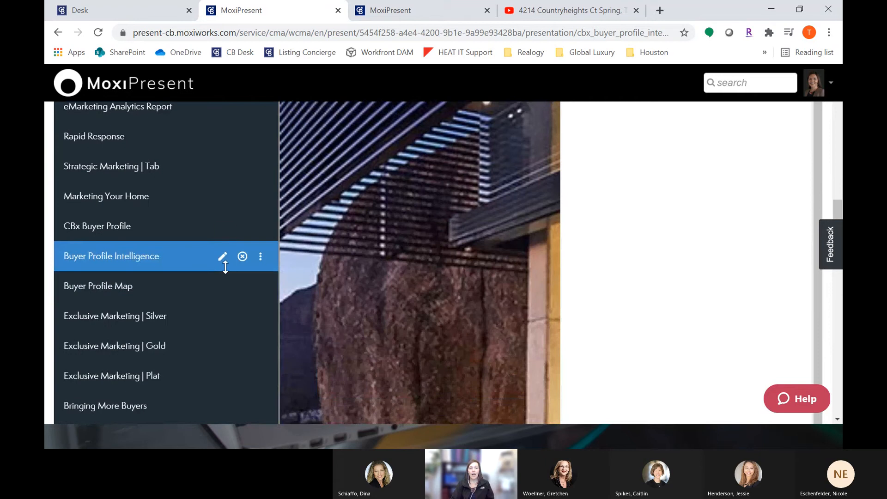
pyautogui.click(222, 257)
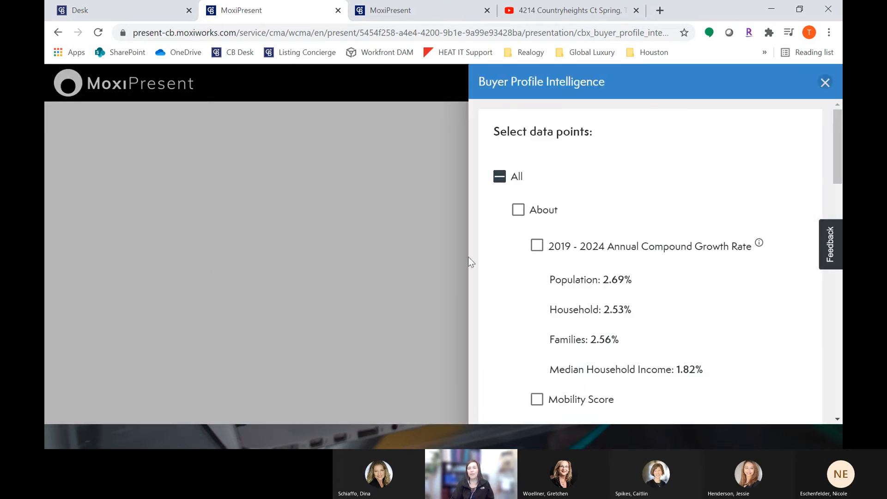
pyautogui.scroll(-4, 548, 289)
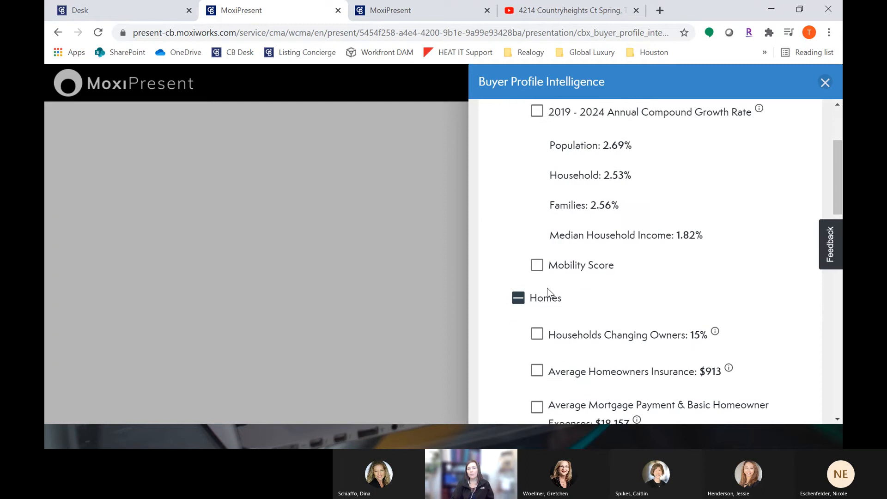
pyautogui.scroll(-5, 539, 324)
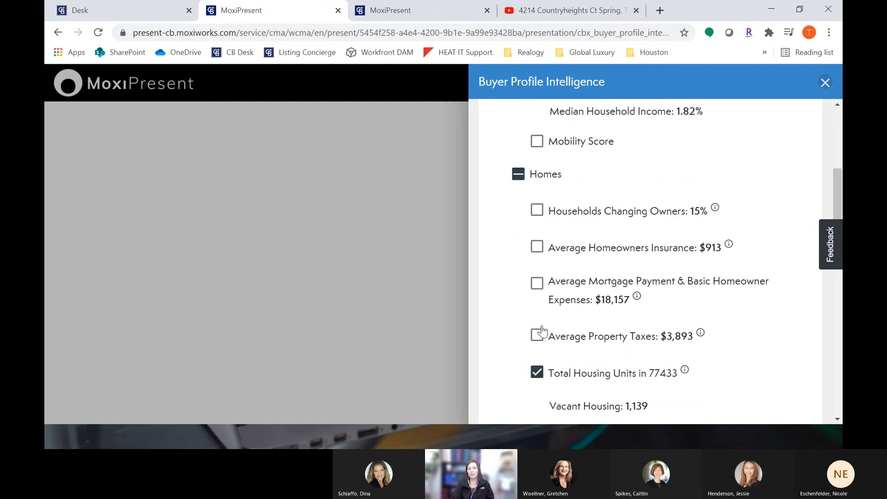
pyautogui.scroll(-5, 543, 332)
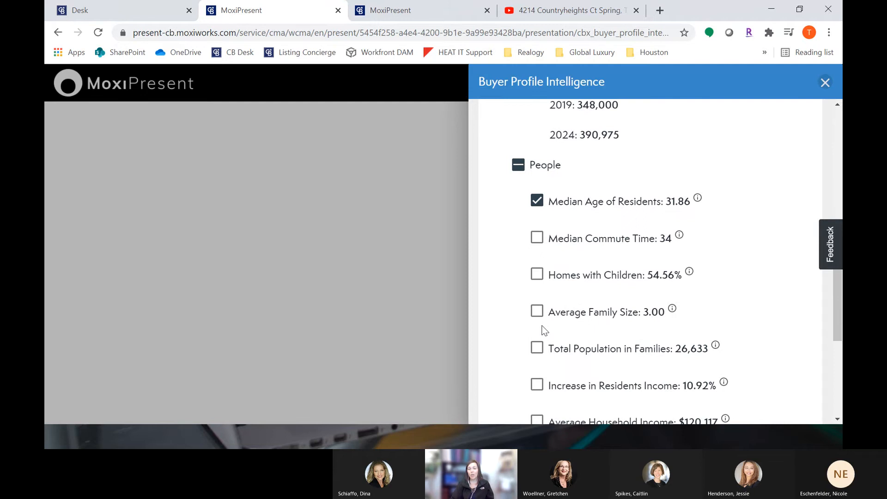
pyautogui.scroll(-3, 544, 330)
pyautogui.scroll(-3, 543, 331)
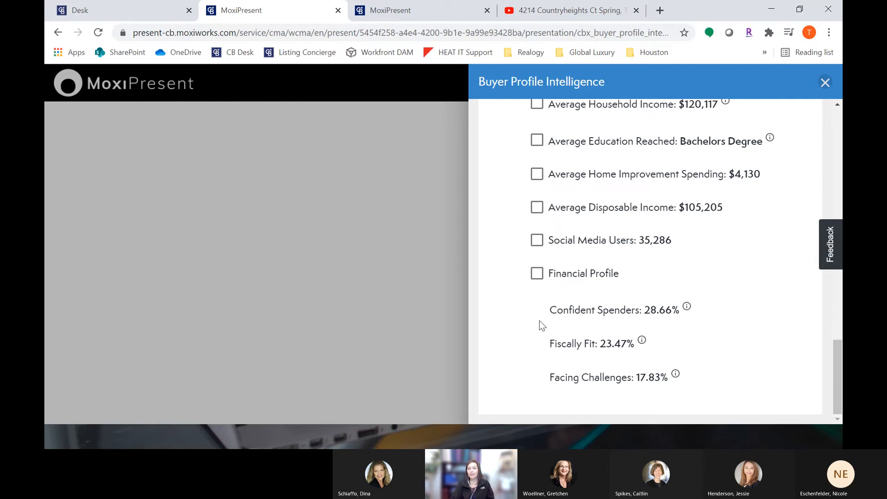
pyautogui.scroll(3, 532, 356)
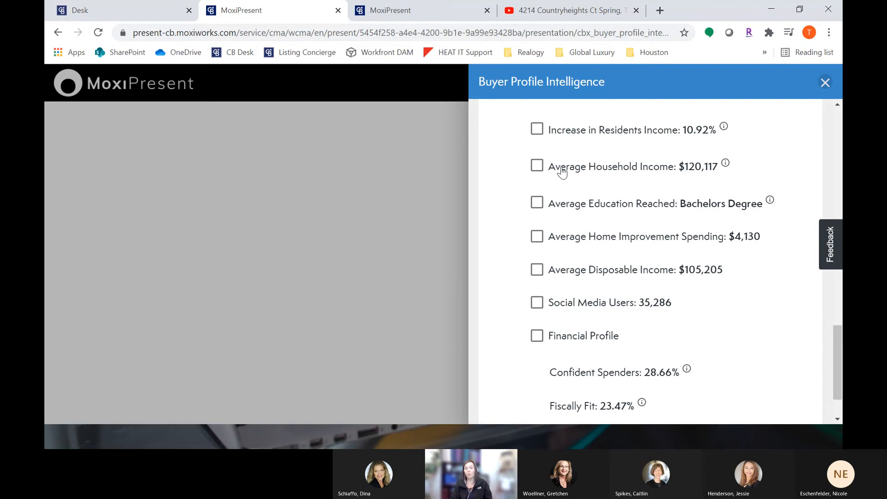
pyautogui.click(542, 182)
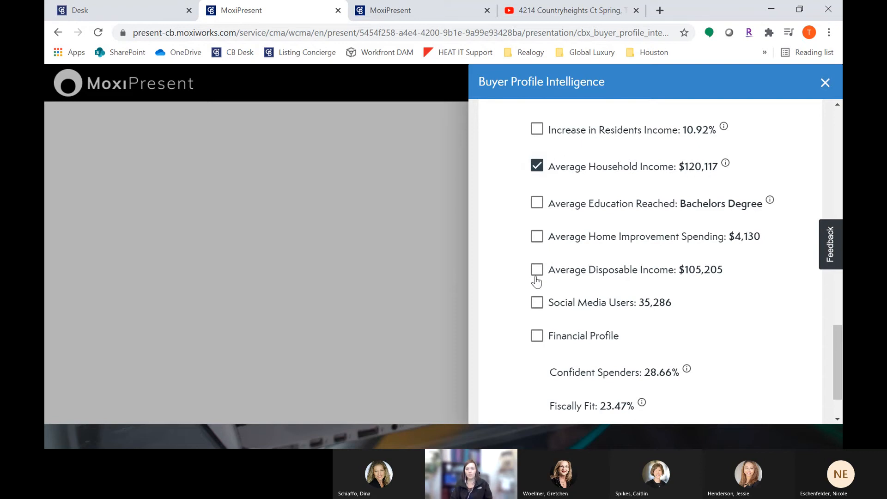
# Step: Add the Average Home Improvement Spending data point and close the Buyer Profile Intelligence editor
pyautogui.click(539, 238)
pyautogui.click(824, 82)
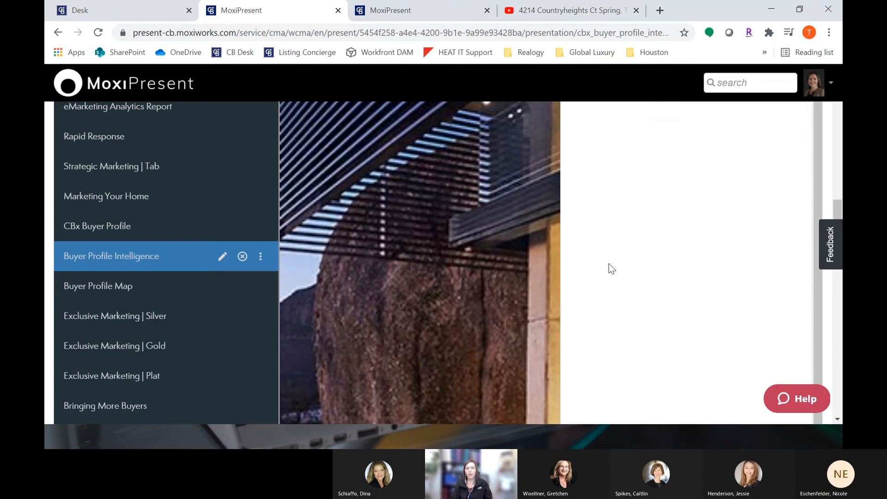
# Step: View the People of 77433 tab on the homebuyer profile page preview
pyautogui.scroll(5, 612, 289)
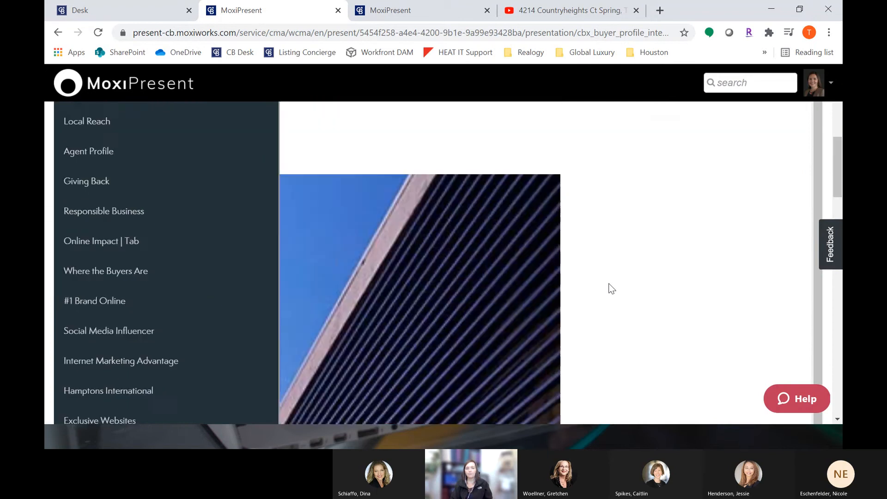
pyautogui.scroll(6, 609, 283)
pyautogui.scroll(-2, 610, 284)
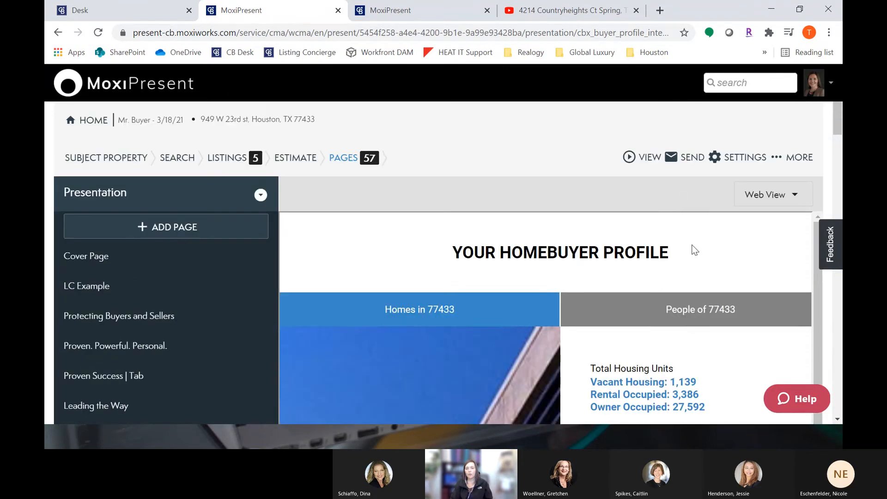
pyautogui.scroll(-1, 693, 247)
pyautogui.click(693, 281)
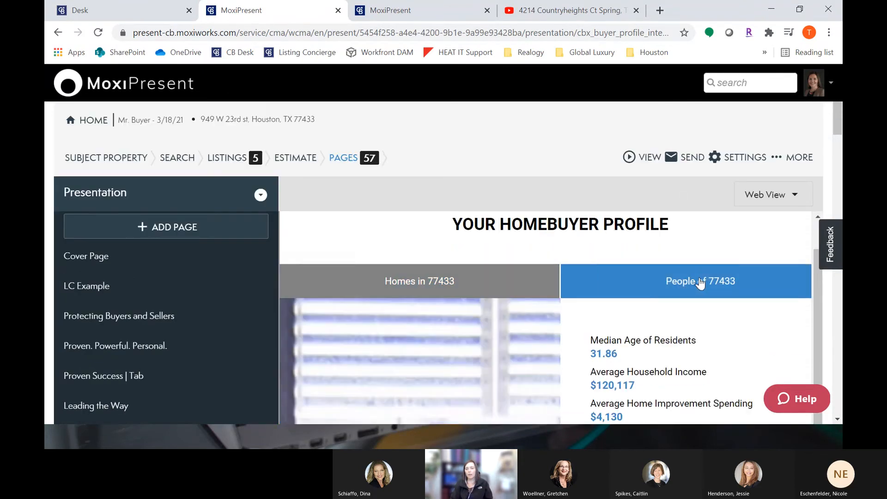
pyautogui.scroll(-1, 698, 285)
pyautogui.scroll(-2, 699, 285)
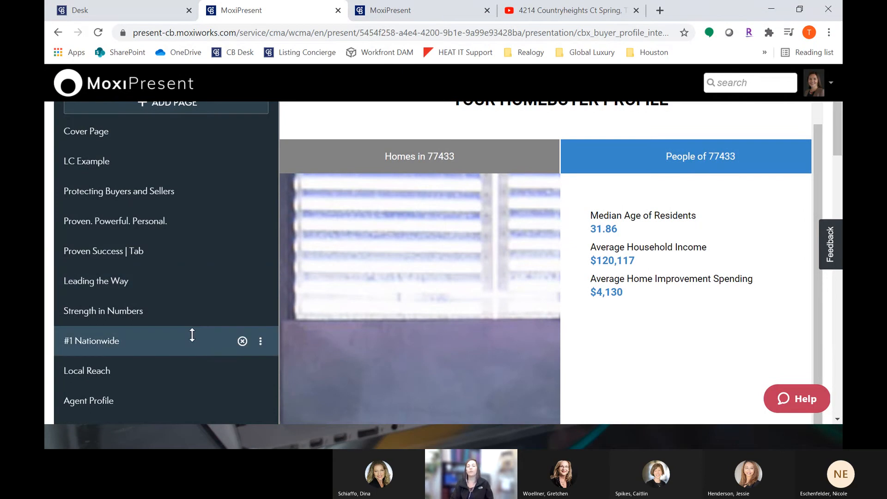
# Step: Open the Buyer Profile Map page and review its demographic details for the matched zip code
pyautogui.scroll(-12, 192, 335)
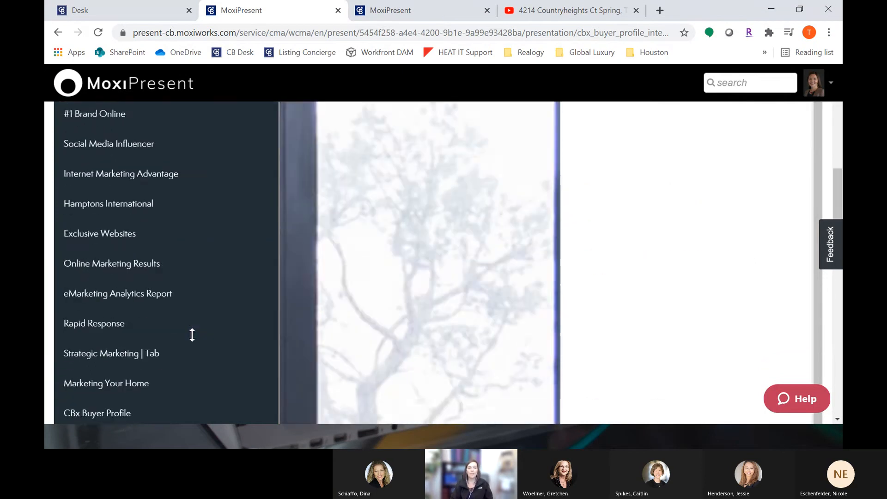
pyautogui.scroll(-1, 193, 335)
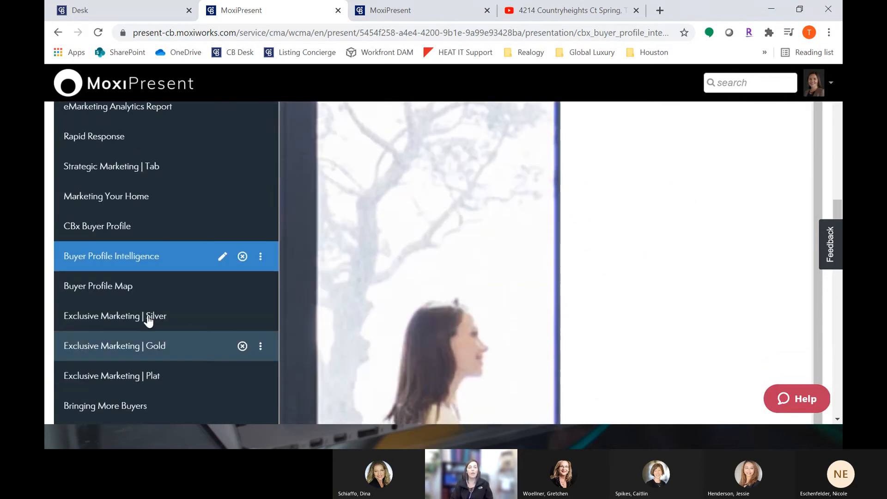
pyautogui.click(95, 295)
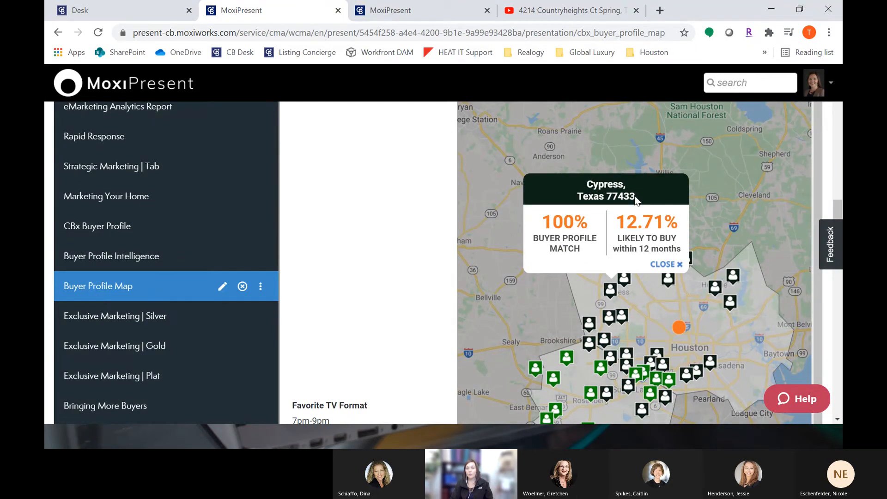
pyautogui.scroll(4, 410, 209)
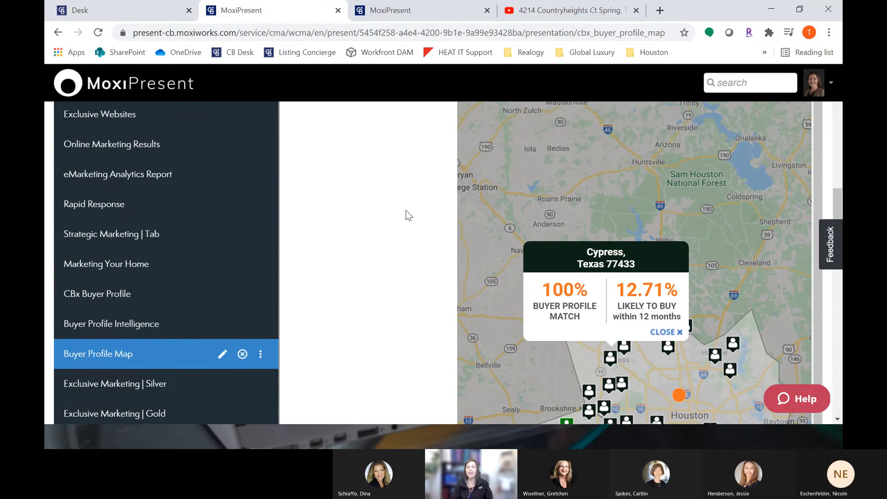
pyautogui.scroll(12, 392, 214)
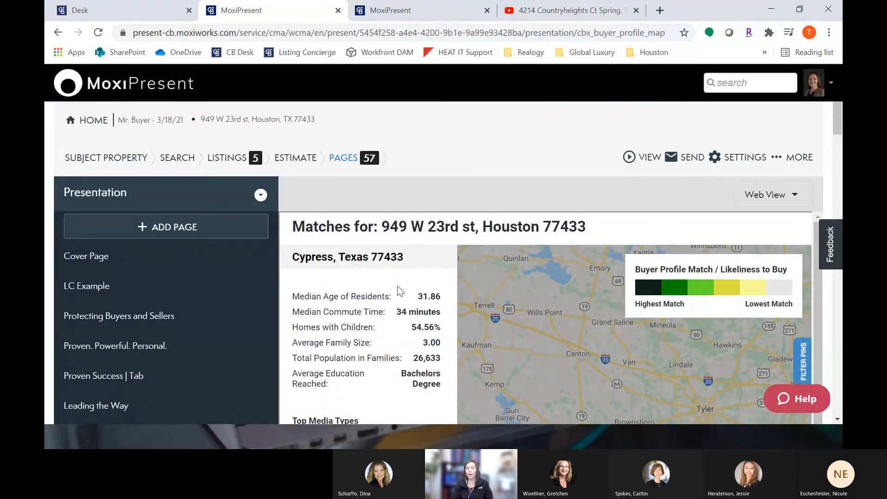
pyautogui.scroll(-10, 400, 291)
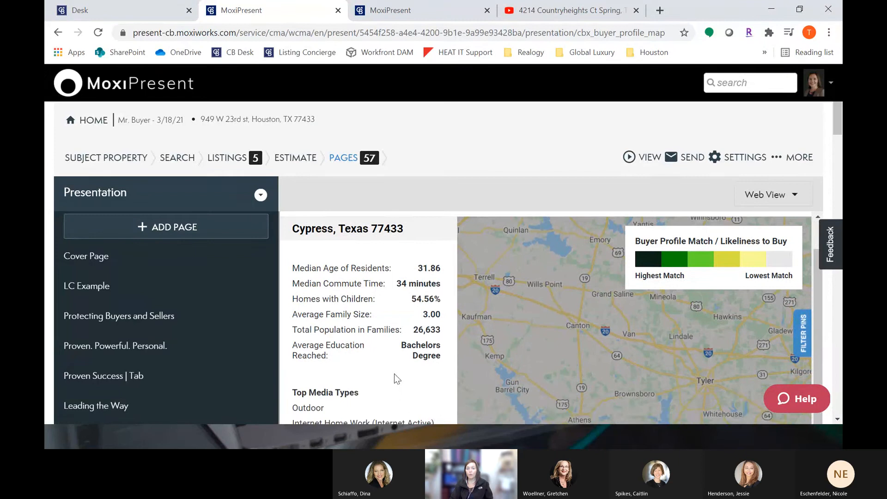
pyautogui.scroll(-2, 464, 296)
pyautogui.scroll(-3, 668, 296)
pyautogui.scroll(4, 664, 327)
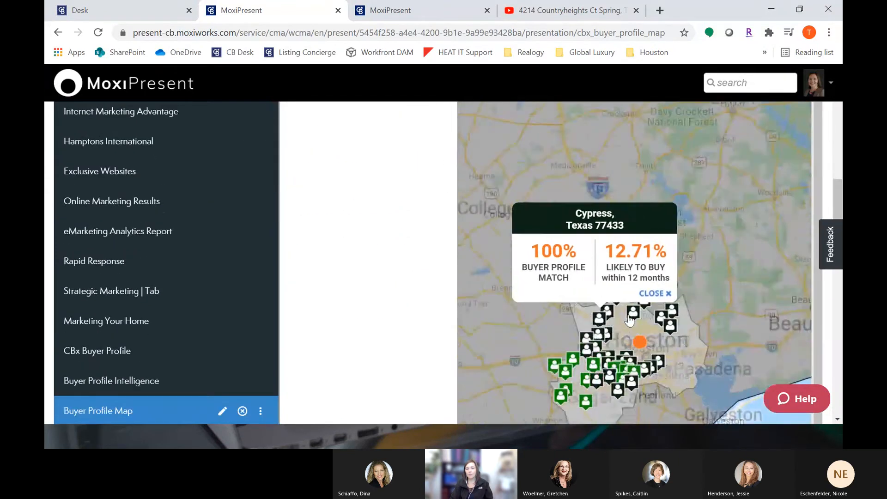
# Step: Inspect the buyer profile match and likelihood-to-buy details for several zip code pins on the map
pyautogui.moveTo(596, 320); pyautogui.dragTo(718, 223)
pyautogui.click(614, 304)
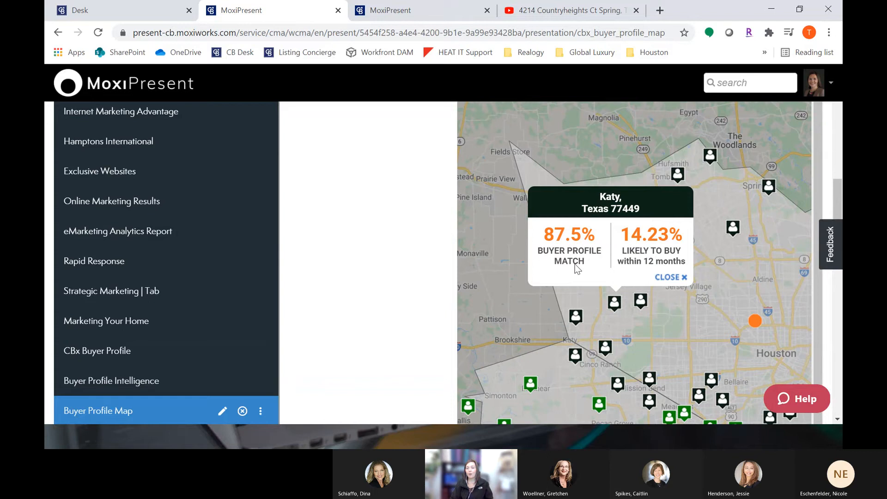
pyautogui.click(640, 303)
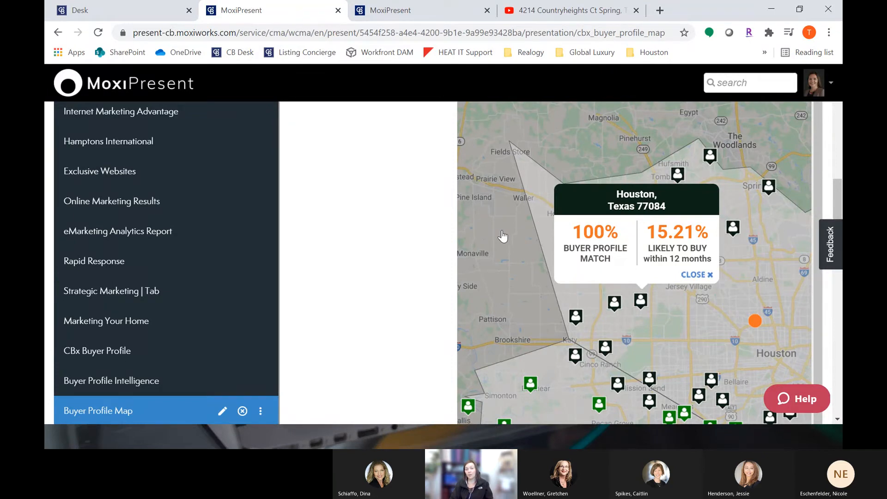
pyautogui.click(576, 318)
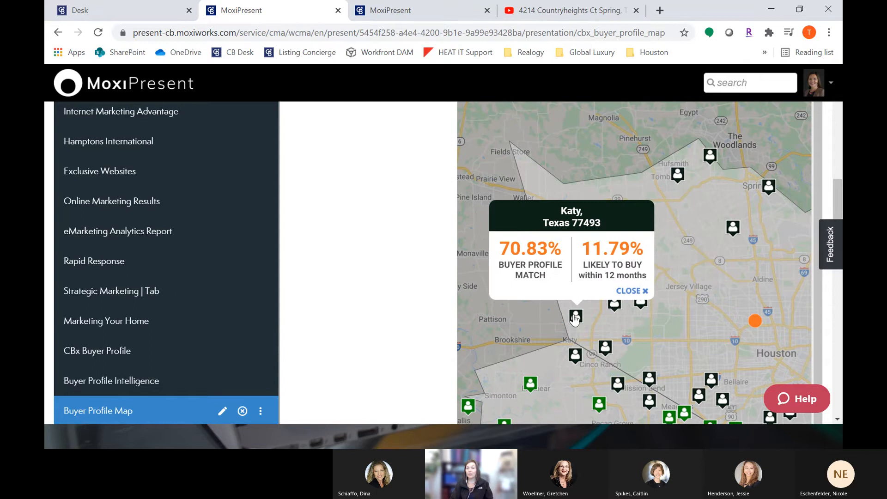
pyautogui.click(677, 178)
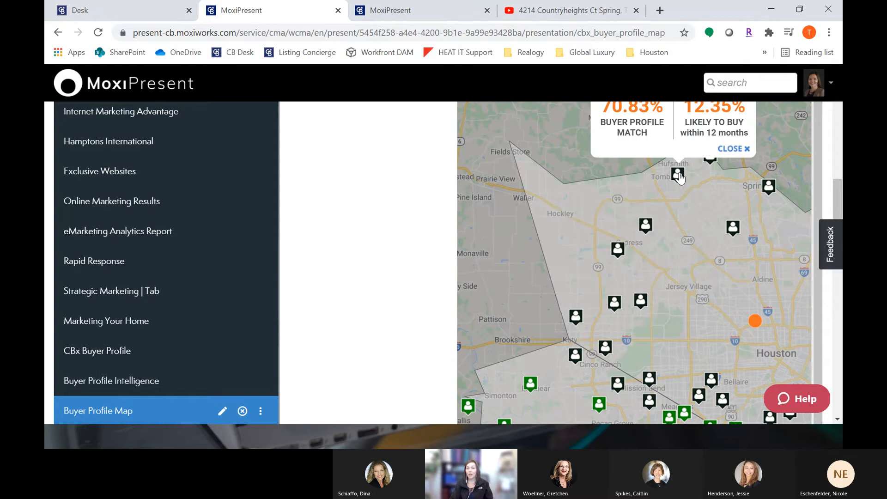
pyautogui.click(647, 227)
pyautogui.click(619, 250)
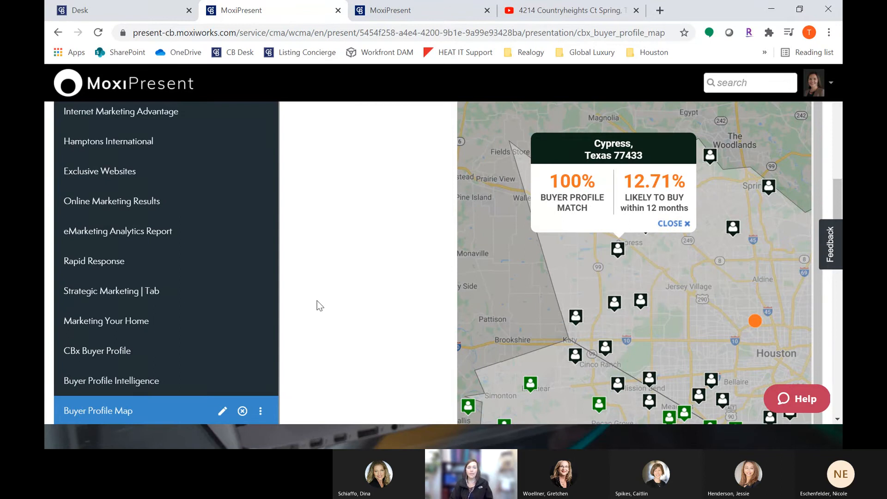
pyautogui.scroll(-1, 211, 297)
pyautogui.scroll(-1, 212, 315)
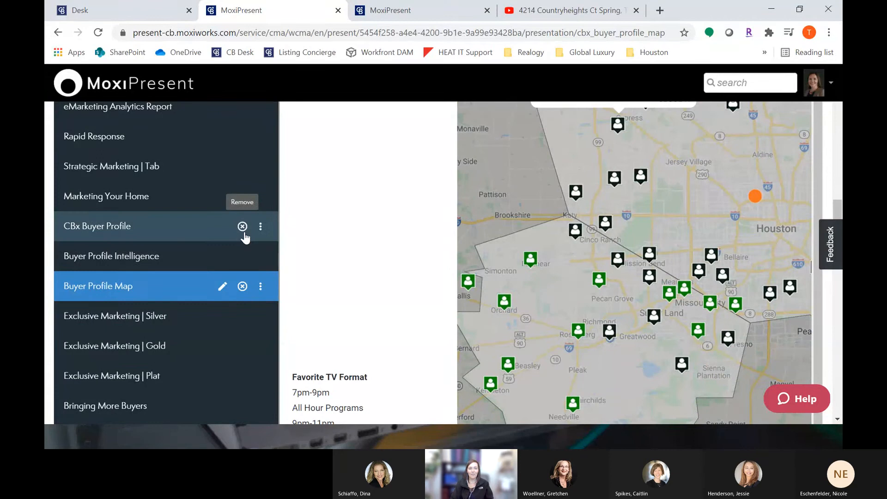
# Step: Preview the Exclusive Marketing Silver, Gold and Plat pages
pyautogui.scroll(-1, 221, 256)
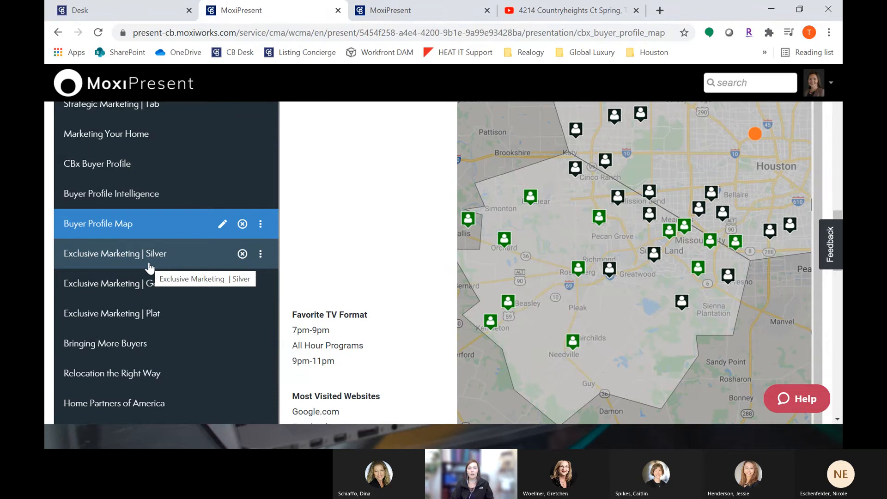
pyautogui.click(182, 262)
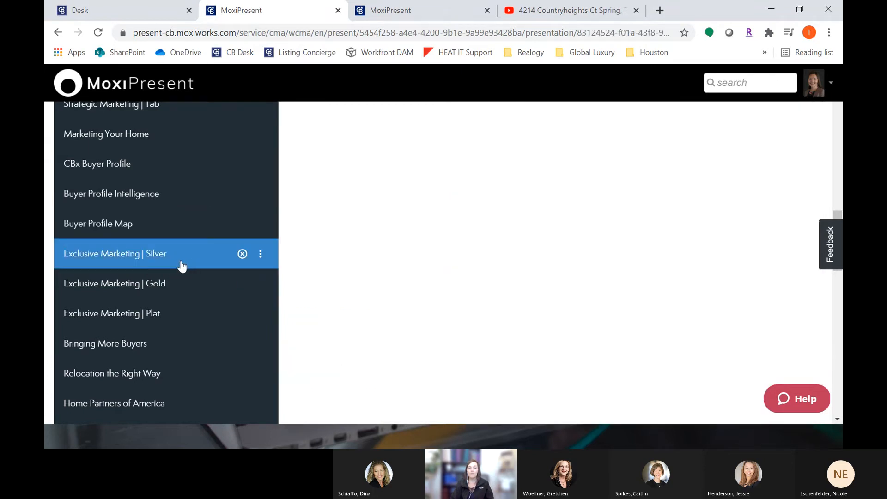
pyautogui.click(176, 293)
pyautogui.click(179, 318)
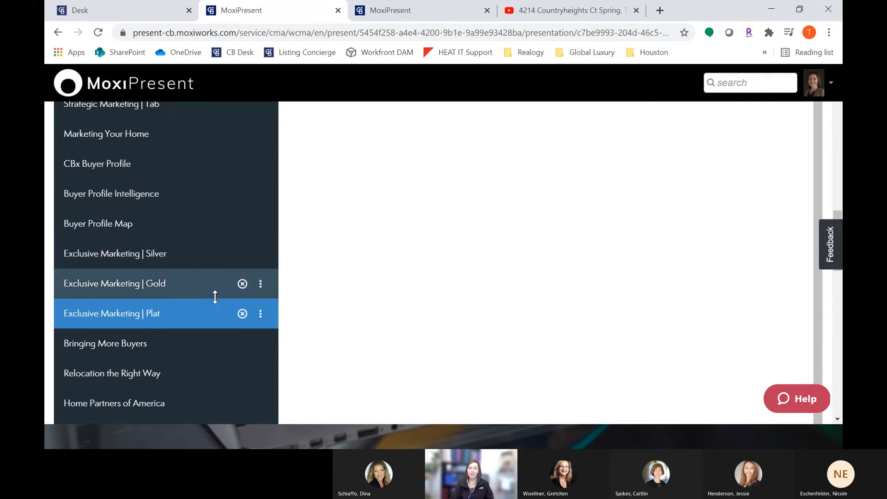
# Step: Remove the Exclusive Marketing | Plat and Exclusive Marketing | Silver pages from the presentation
pyautogui.click(242, 315)
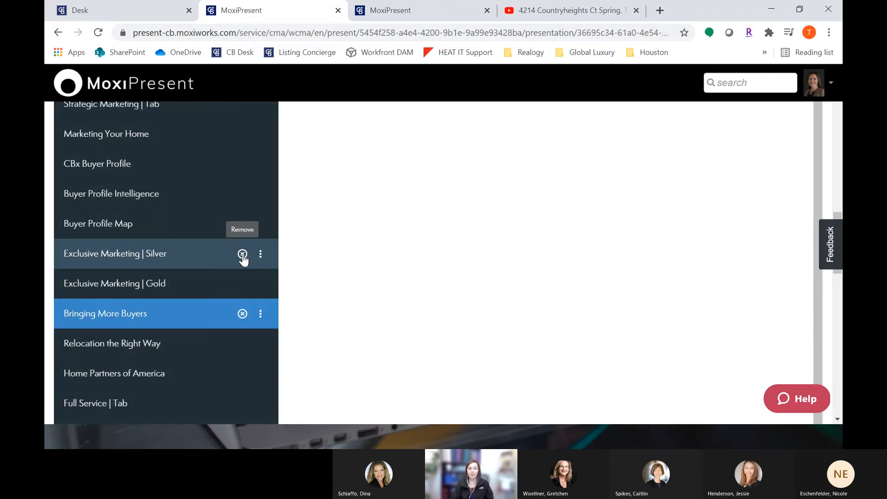
pyautogui.click(242, 254)
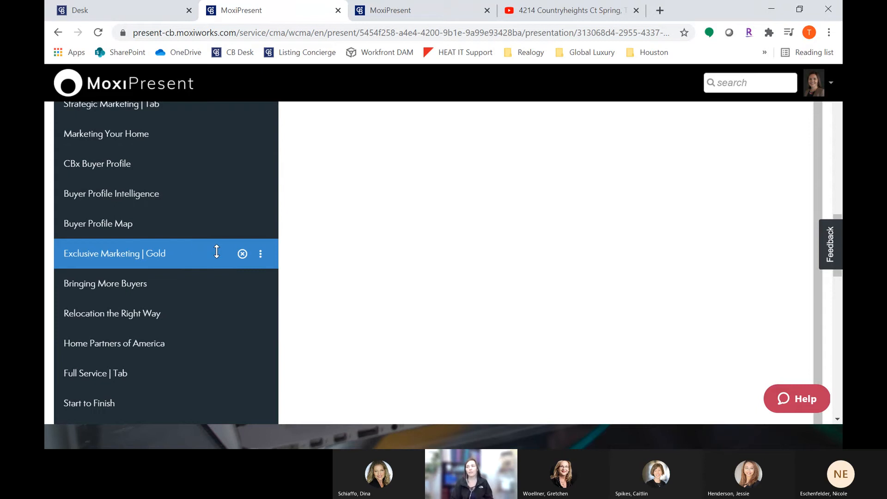
# Step: Scroll through the remaining pages, previewing Side by Side Comparisons and Listing Averages, to the end of the list
pyautogui.scroll(-4, 207, 287)
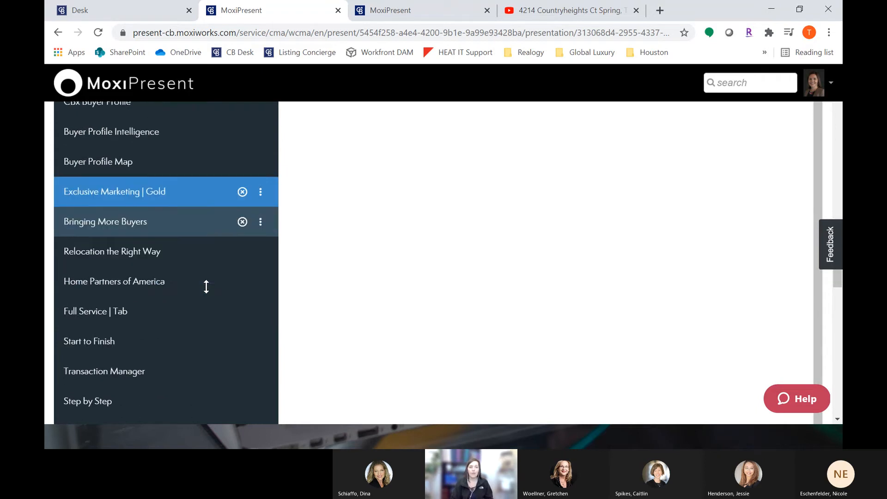
pyautogui.scroll(-4, 167, 305)
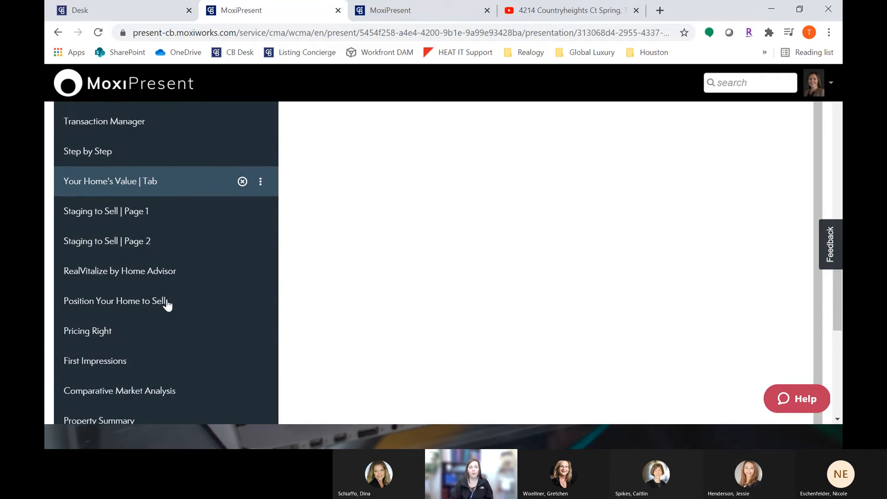
pyautogui.scroll(-2, 167, 314)
pyautogui.scroll(-1, 167, 332)
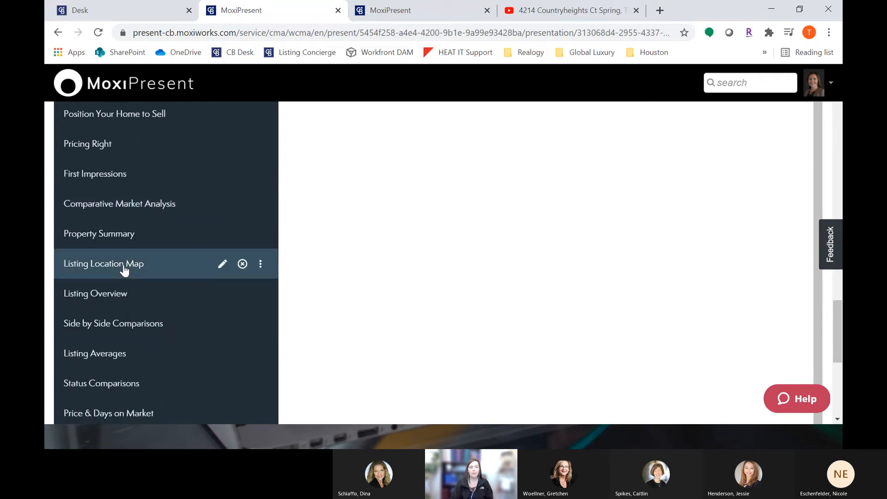
pyautogui.click(143, 327)
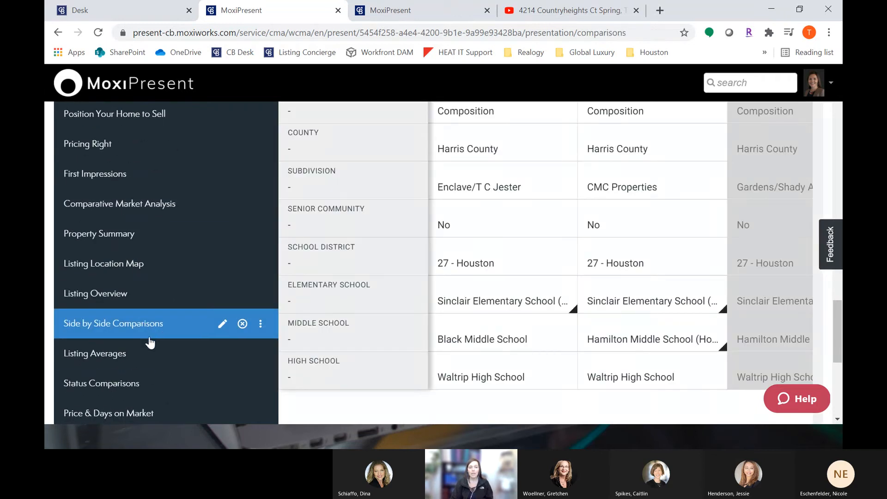
pyautogui.click(132, 362)
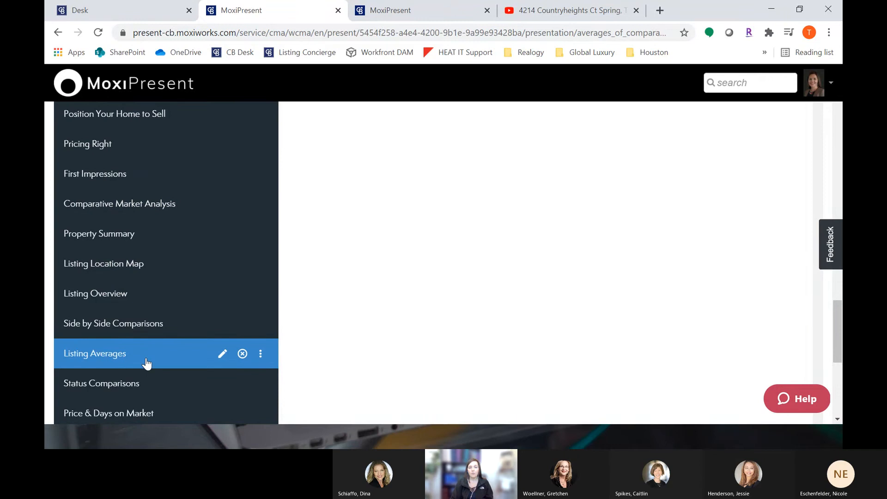
pyautogui.moveTo(838, 305); pyautogui.dragTo(838, 357)
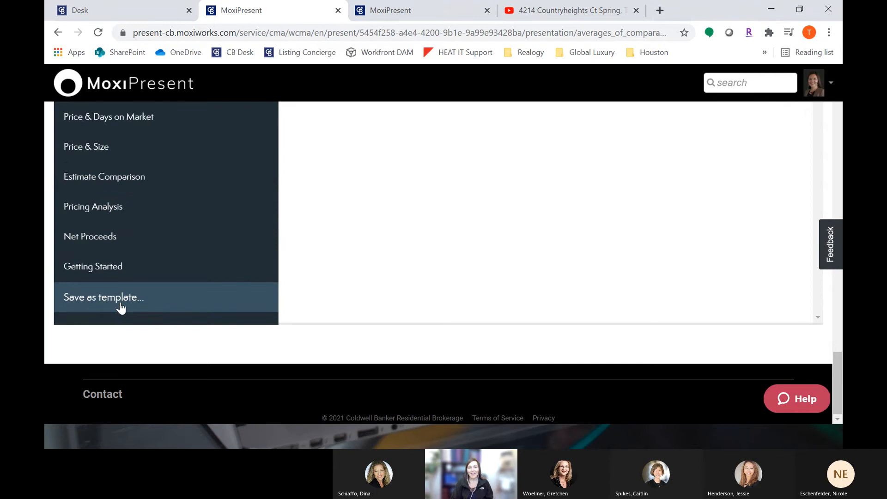
# Step: Save the presentation as a Seller template titled with the agent's first name followed by 's Sellers Pres - 3/18/21'
pyautogui.click(95, 300)
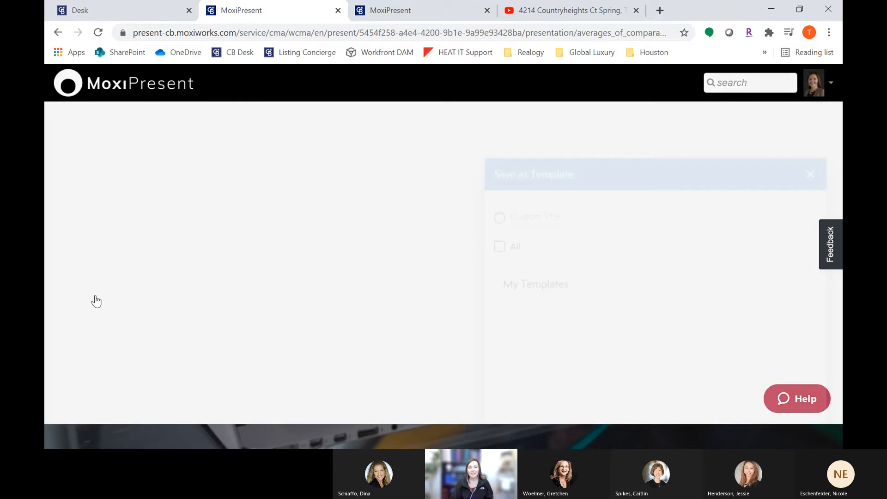
pyautogui.click(522, 127)
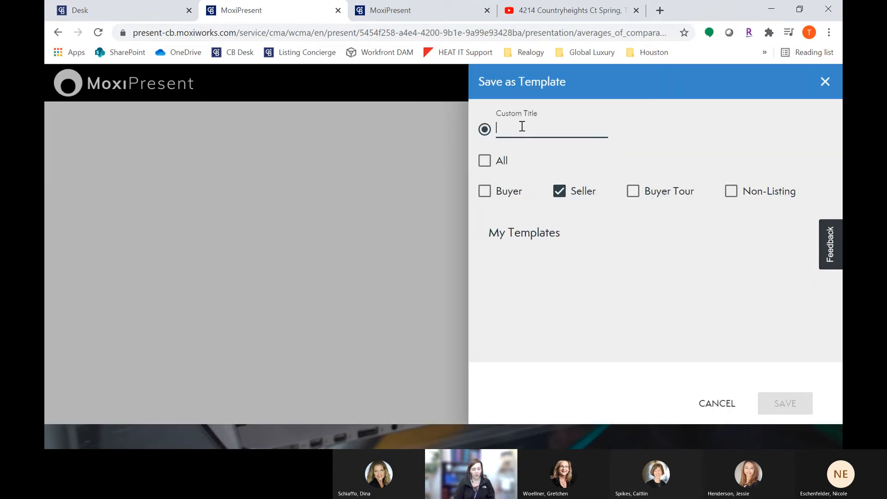
pyautogui.write("Taylor's")
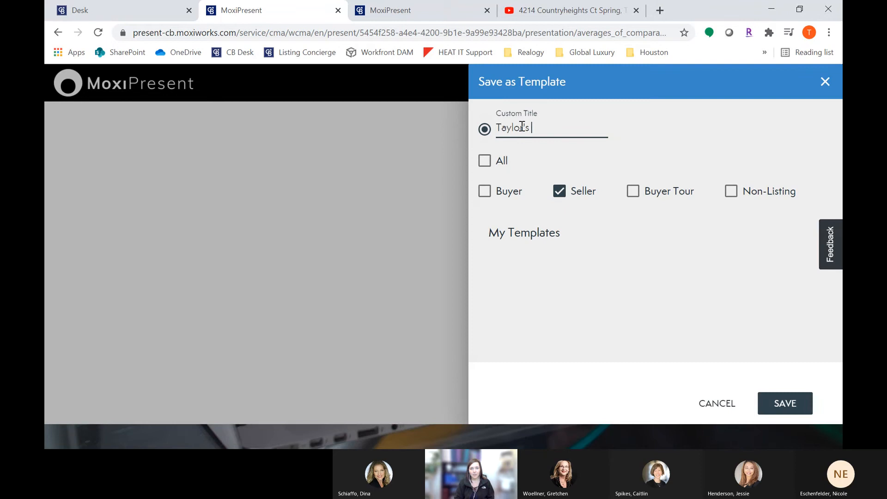
pyautogui.write(' Sellerrs')
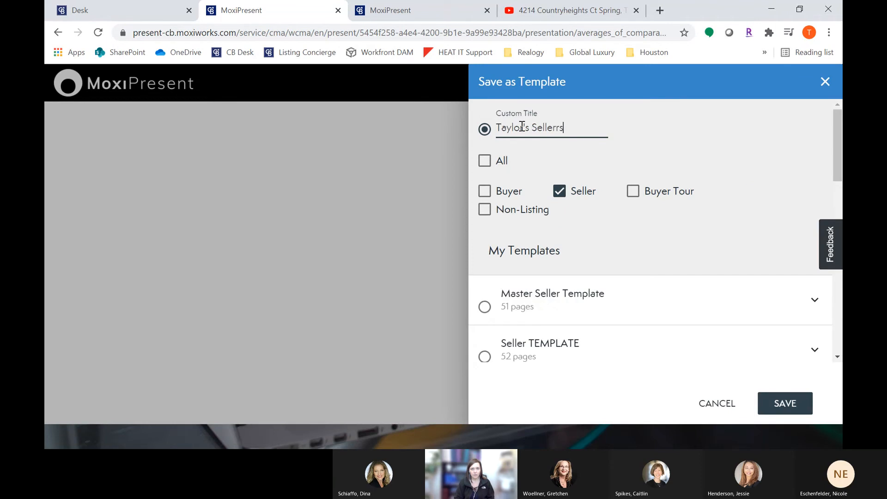
pyautogui.write(' re')
pyautogui.write('Pres')
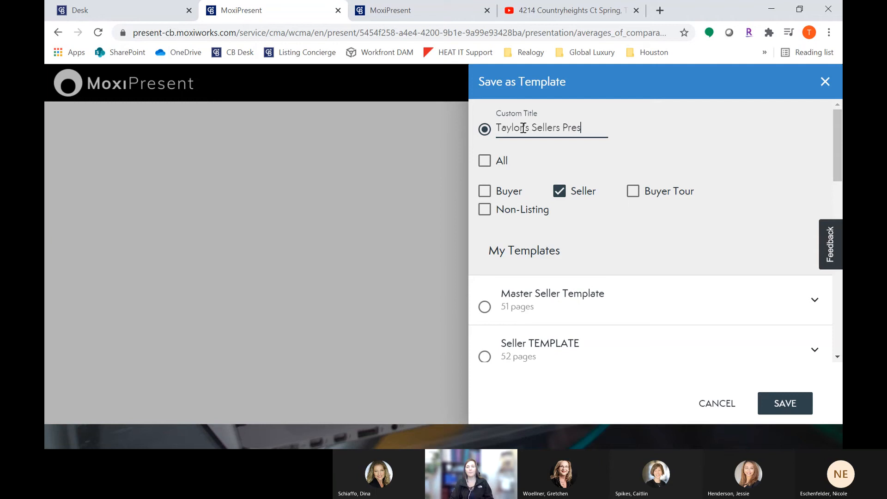
pyautogui.write(' - 3/18/21')
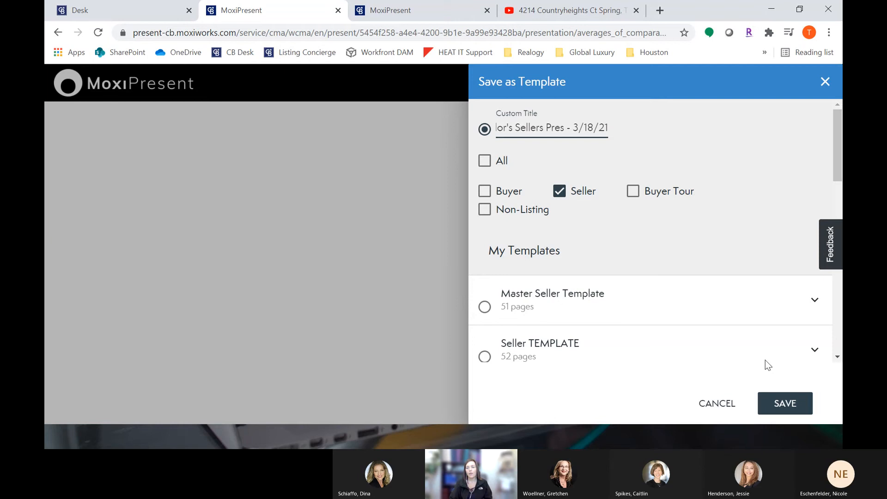
pyautogui.click(787, 404)
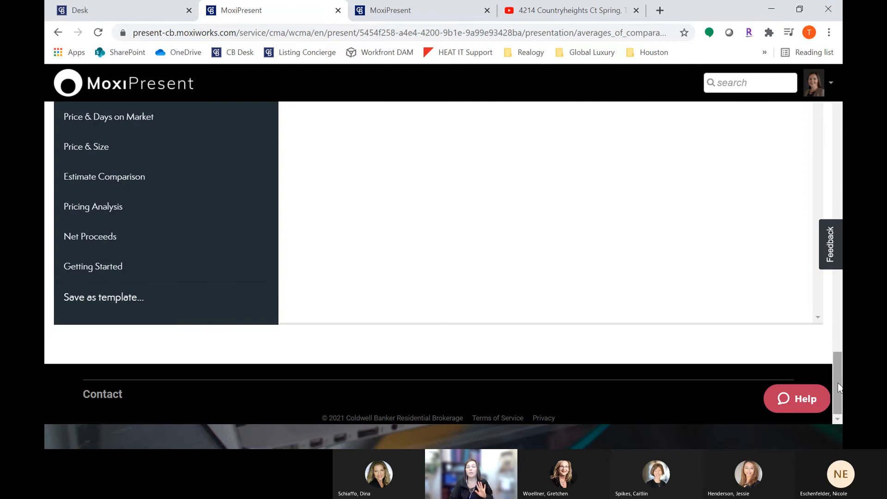
# Step: Generate a portrait print PDF of the presentation from the view options
pyautogui.moveTo(839, 383); pyautogui.dragTo(834, 106)
pyautogui.scroll(2, 189, 163)
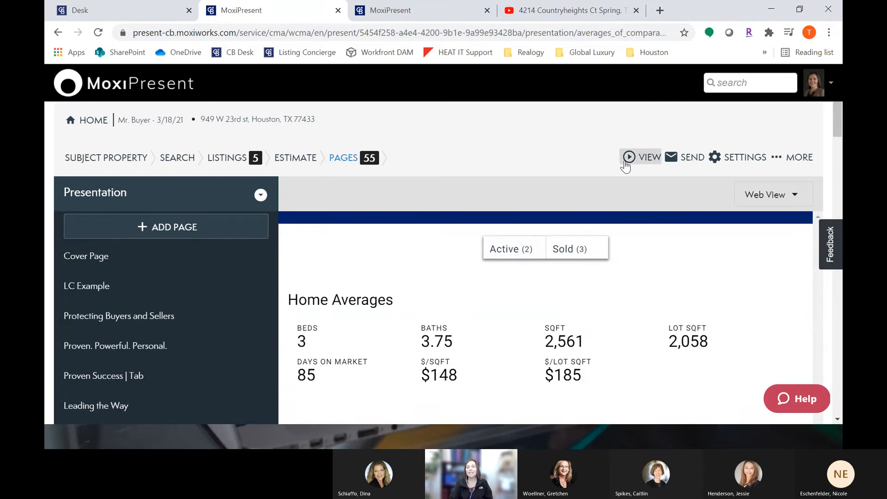
pyautogui.click(643, 164)
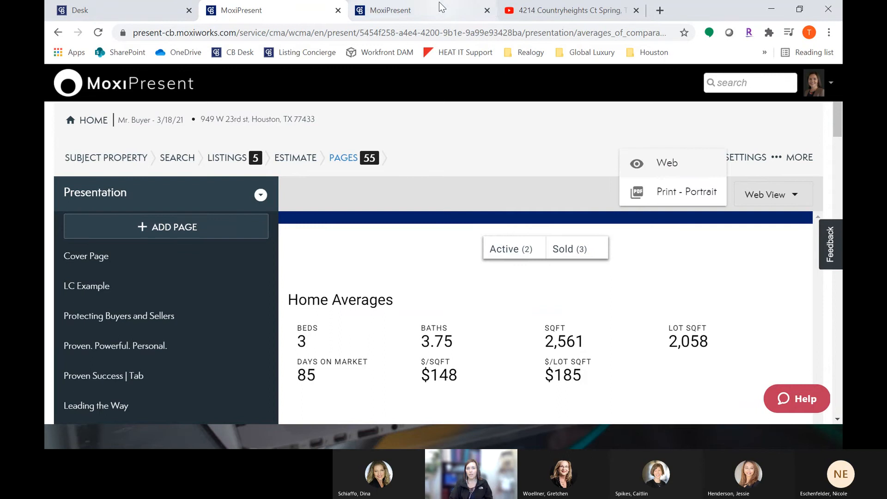
pyautogui.click(656, 196)
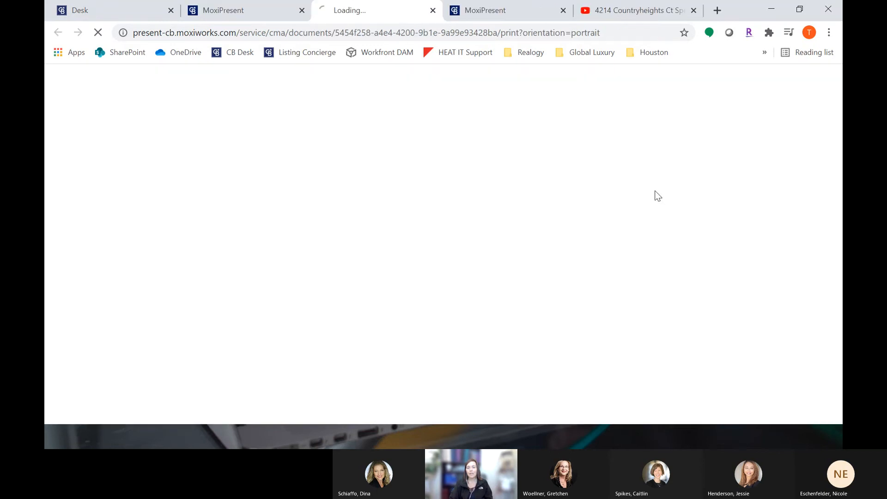
# Step: Switch between the editor and the PDF tab to check the PDF generation progress
pyautogui.click(235, 9)
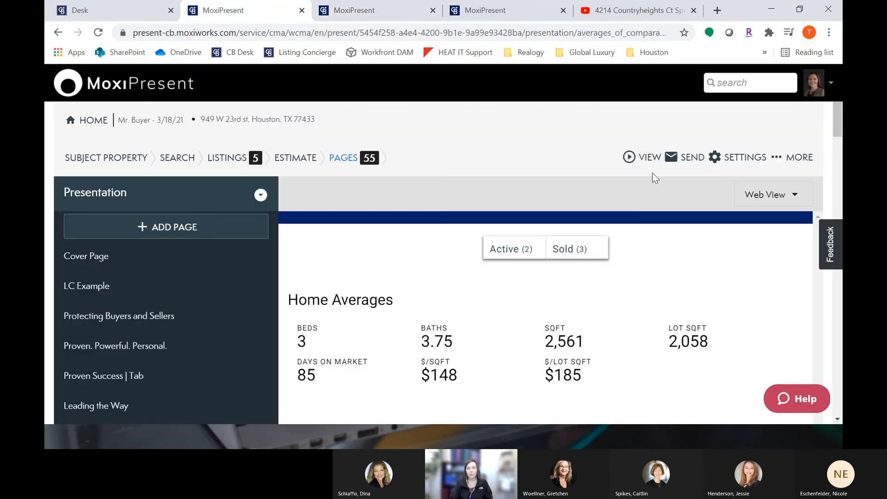
pyautogui.click(647, 162)
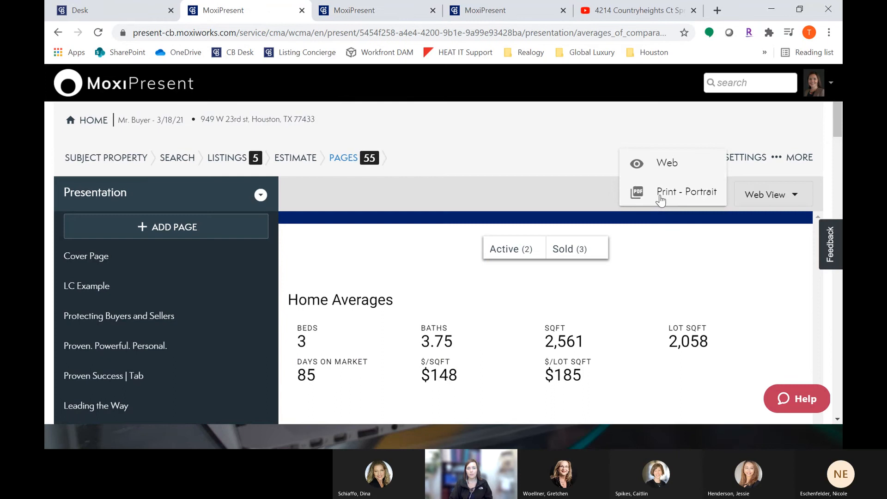
pyautogui.click(399, 8)
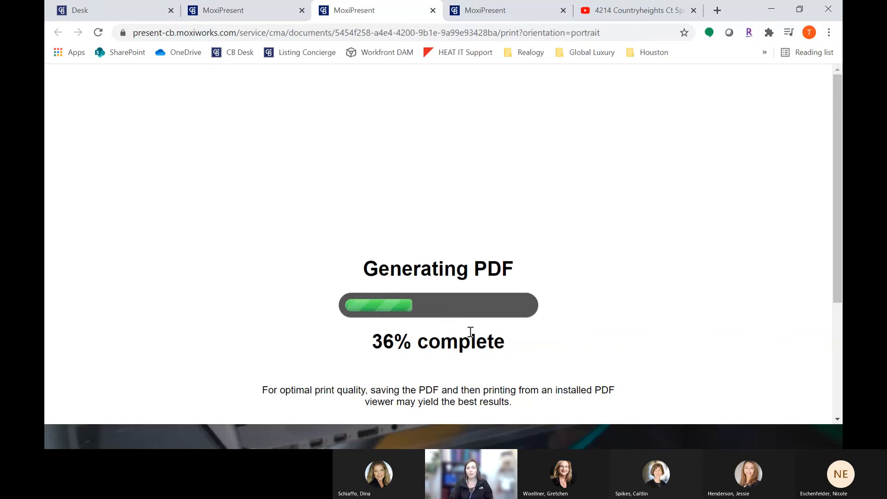
pyautogui.click(245, 19)
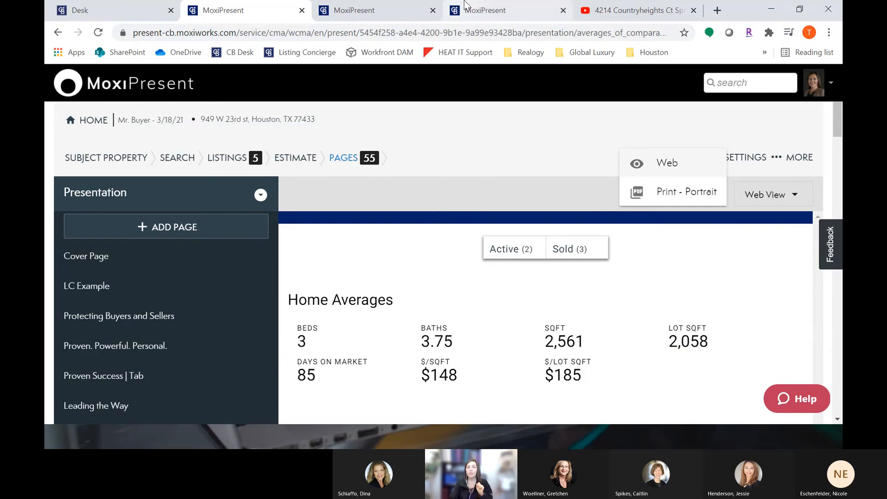
# Step: Open the web view of the presentation and jump to the Side by Side Comparisons page from its page list
pyautogui.click(637, 162)
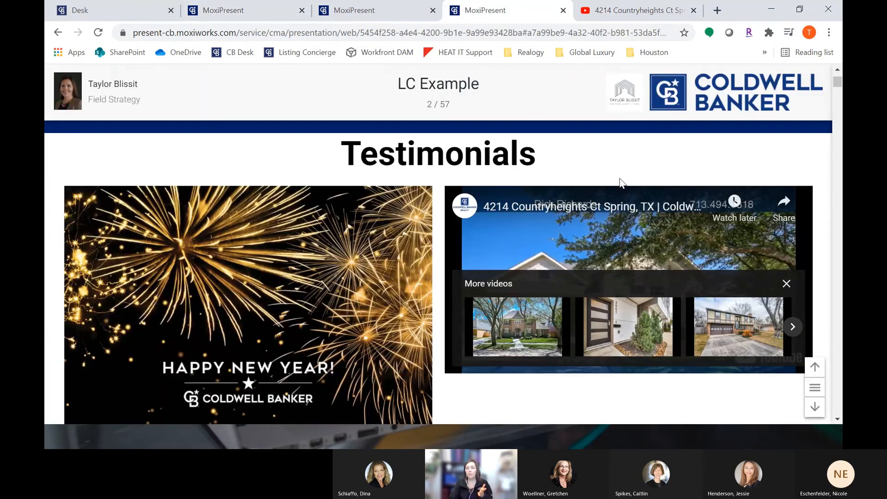
pyautogui.click(814, 387)
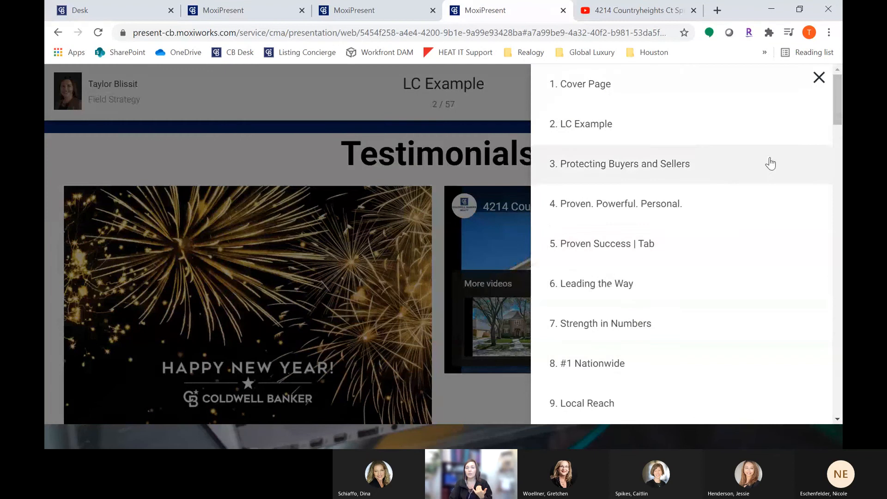
pyautogui.scroll(-20, 758, 200)
pyautogui.scroll(-8, 732, 274)
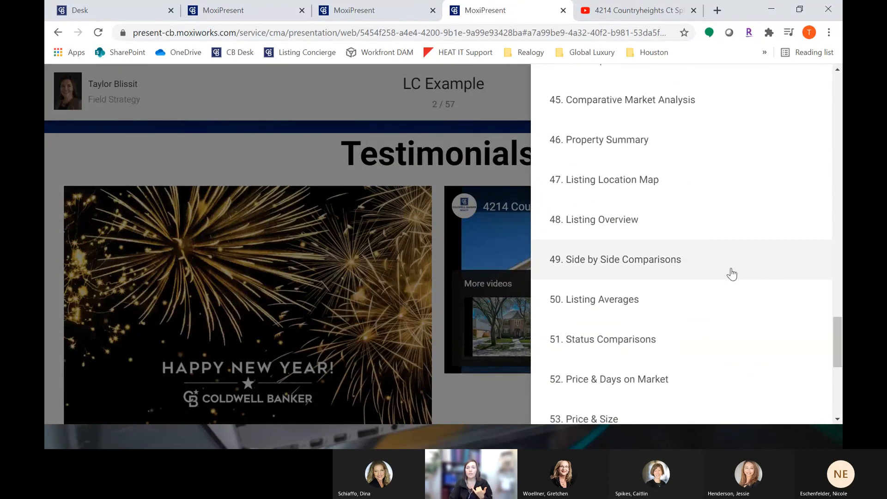
pyautogui.click(706, 273)
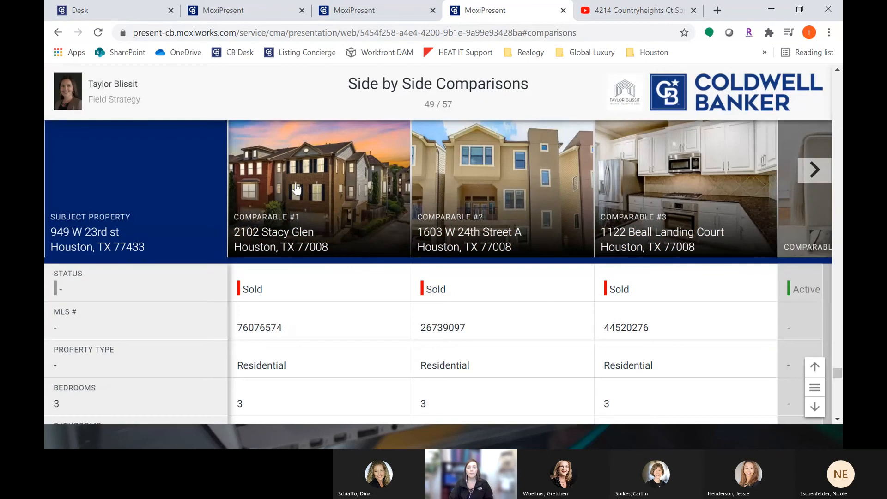
# Step: Examine the details and photo gallery of comparables #1 through #3 from the comparison page, then close the detail view
pyautogui.click(279, 154)
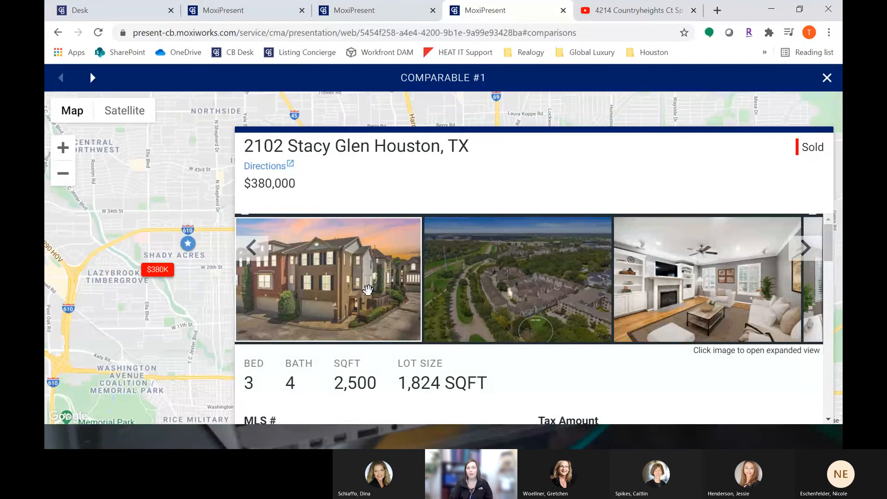
pyautogui.scroll(-8, 368, 290)
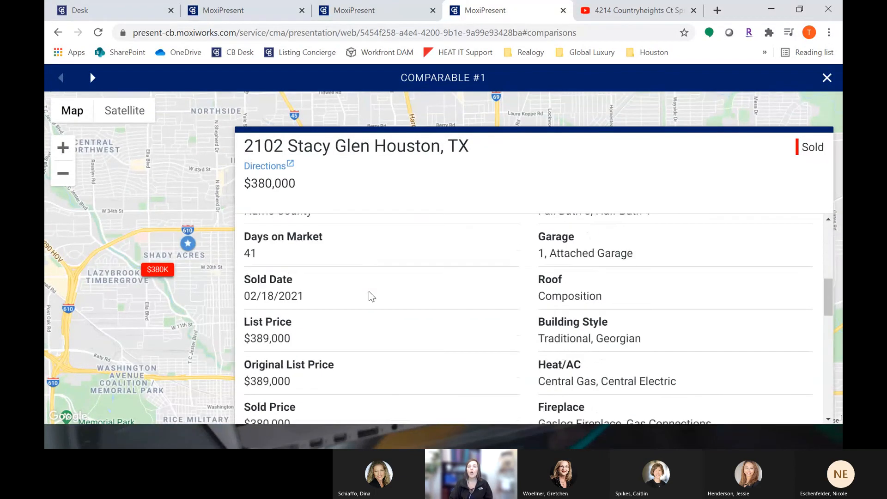
pyautogui.scroll(-10, 370, 294)
pyautogui.scroll(12, 370, 294)
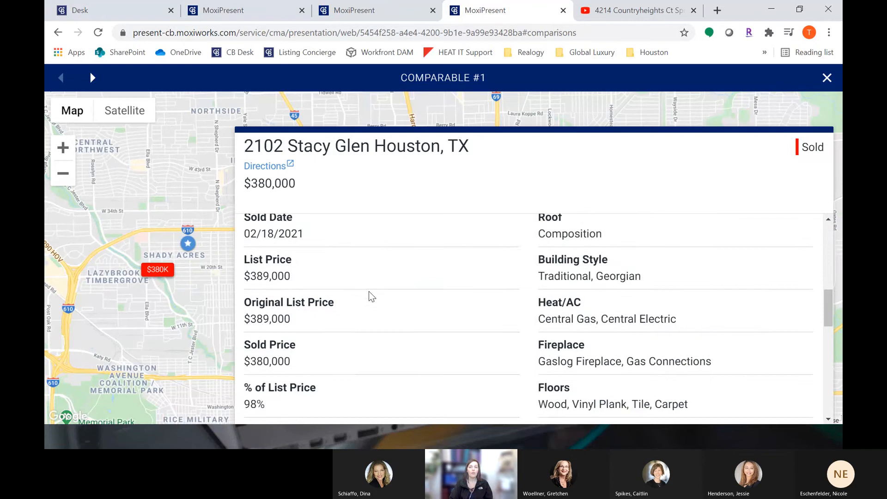
pyautogui.scroll(5, 369, 296)
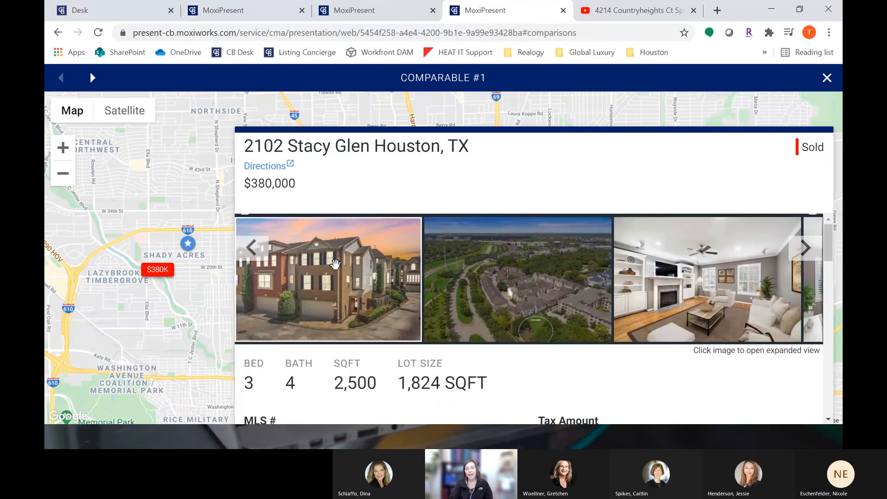
pyautogui.click(335, 259)
pyautogui.click(830, 236)
pyautogui.click(832, 243)
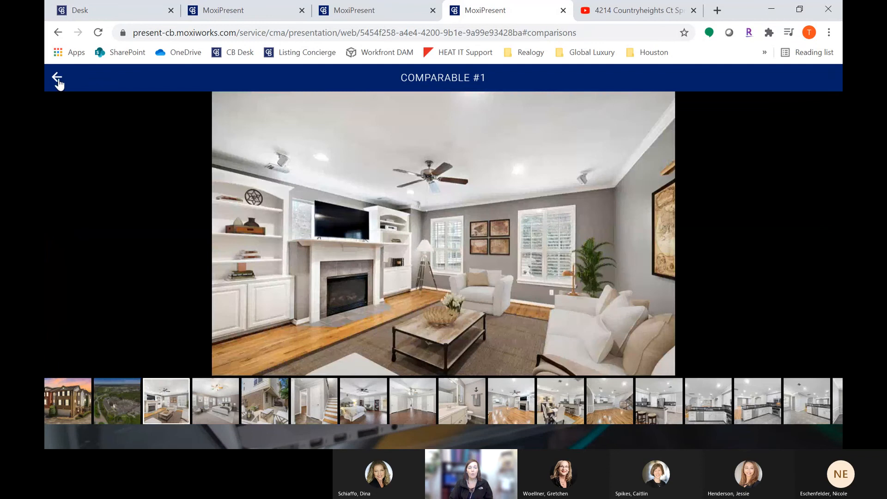
pyautogui.click(58, 78)
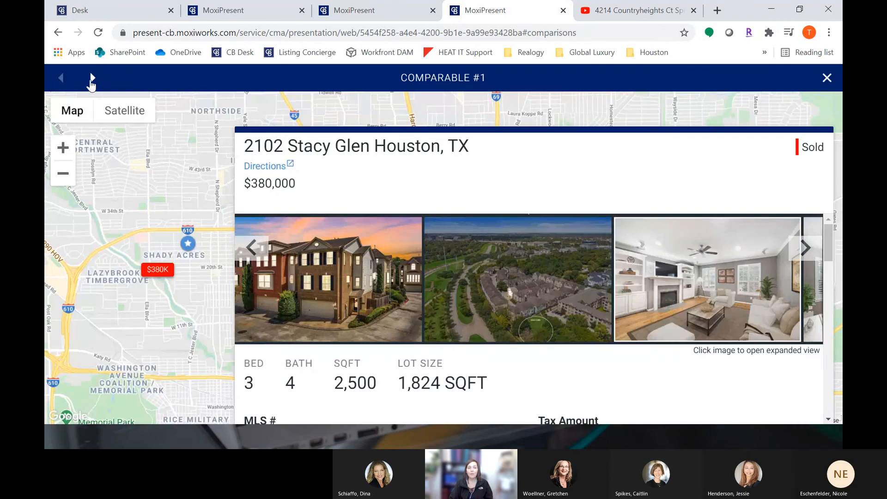
pyautogui.click(93, 80)
pyautogui.click(94, 79)
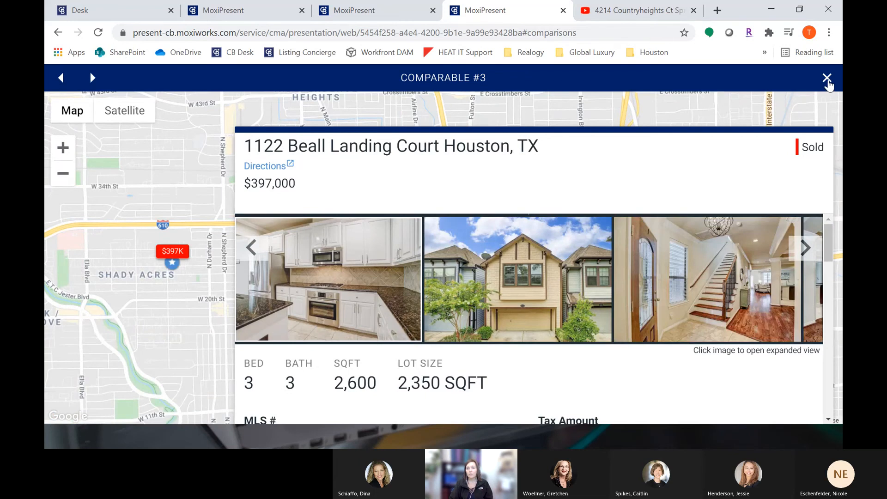
pyautogui.click(828, 79)
# Step: Check the generated PDF tab and return to the presentation editor
pyautogui.click(393, 8)
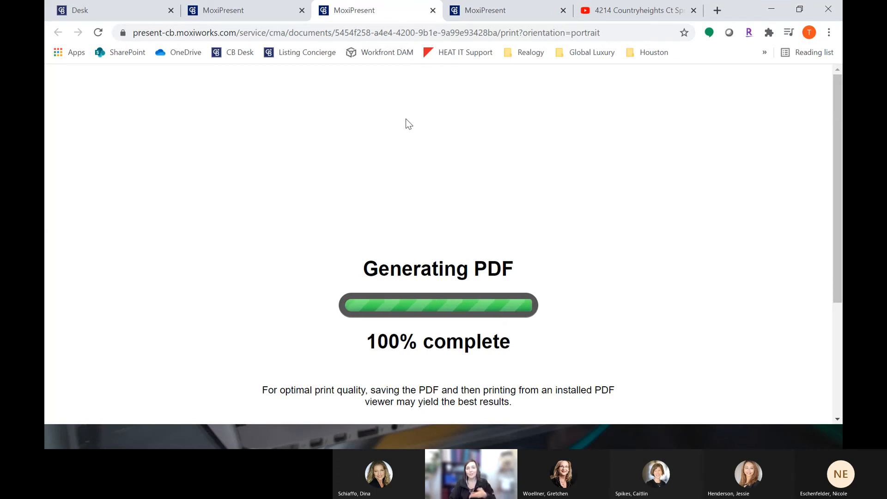
pyautogui.click(249, 10)
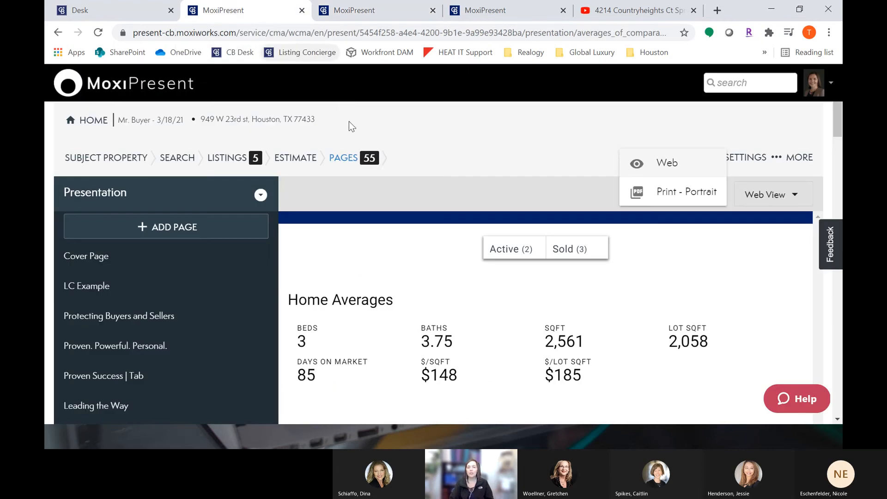
pyautogui.click(608, 124)
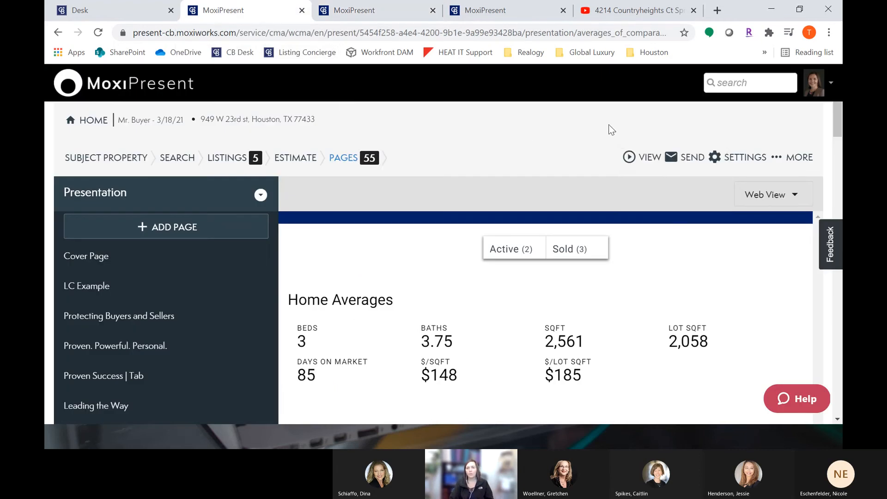
# Step: Open the email presentation dialog, enable the Send PDF - Portrait format, and close it without sending
pyautogui.click(683, 163)
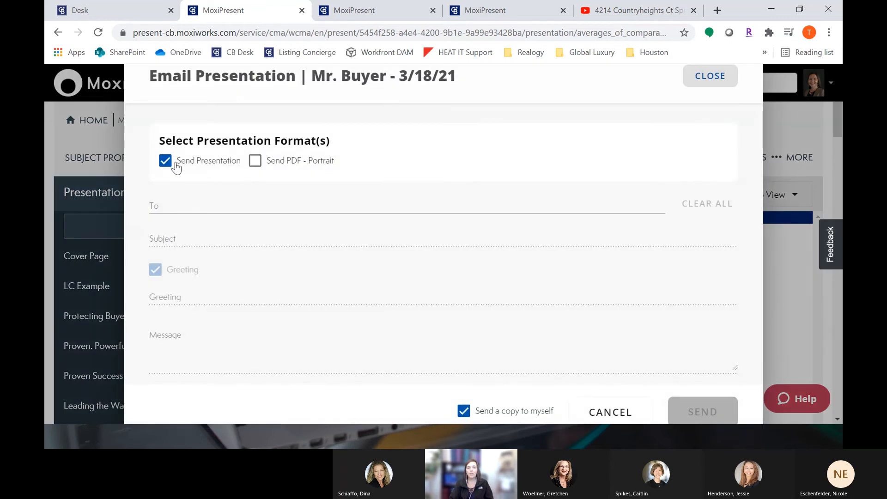
pyautogui.click(280, 170)
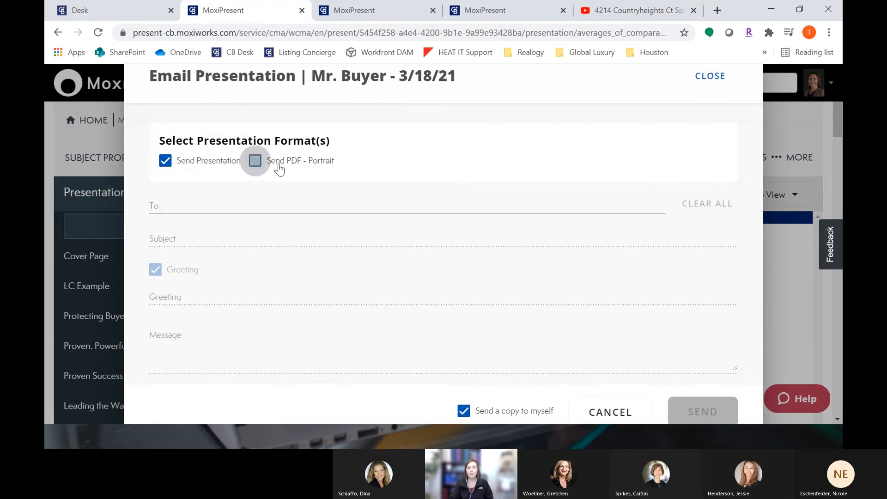
pyautogui.click(214, 208)
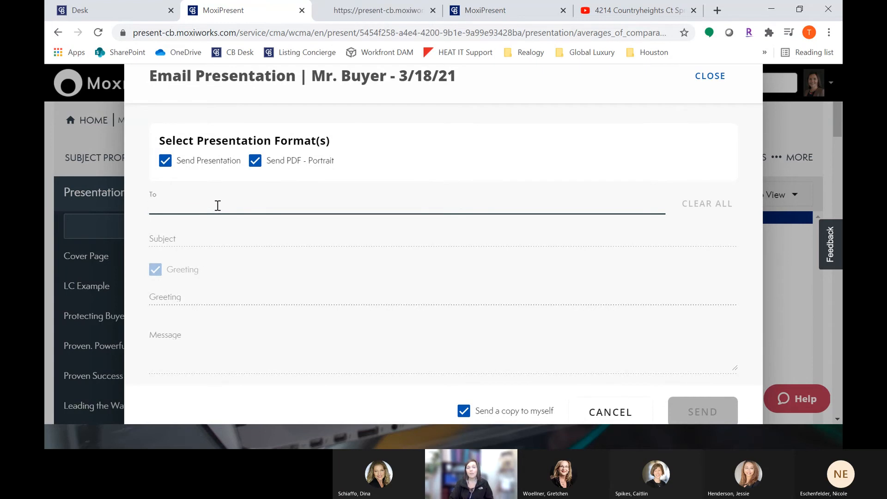
pyautogui.click(710, 77)
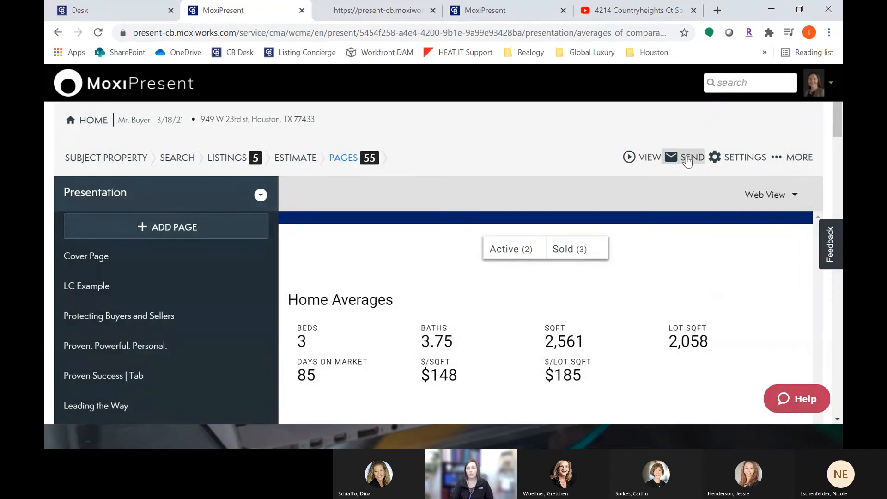
# Step: Highlight the web presentation's link in the address bar, then switch to the generated PDF tab
pyautogui.click(514, 10)
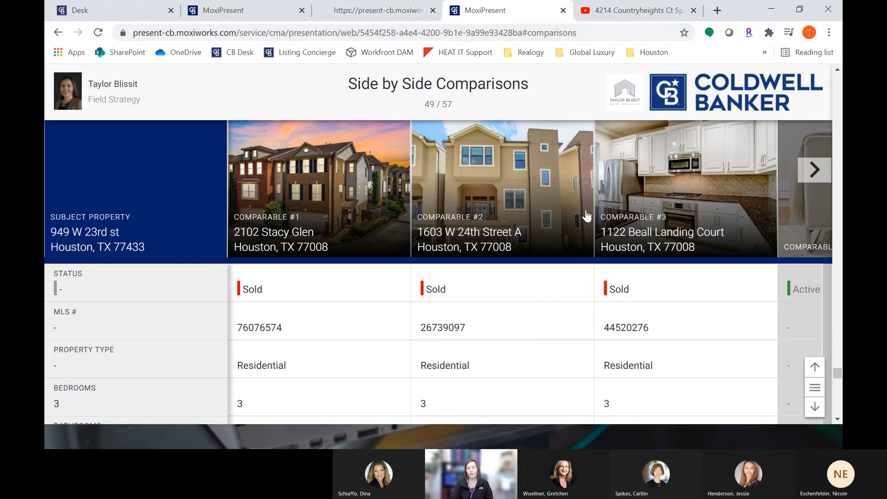
pyautogui.moveTo(594, 33); pyautogui.dragTo(112, 33)
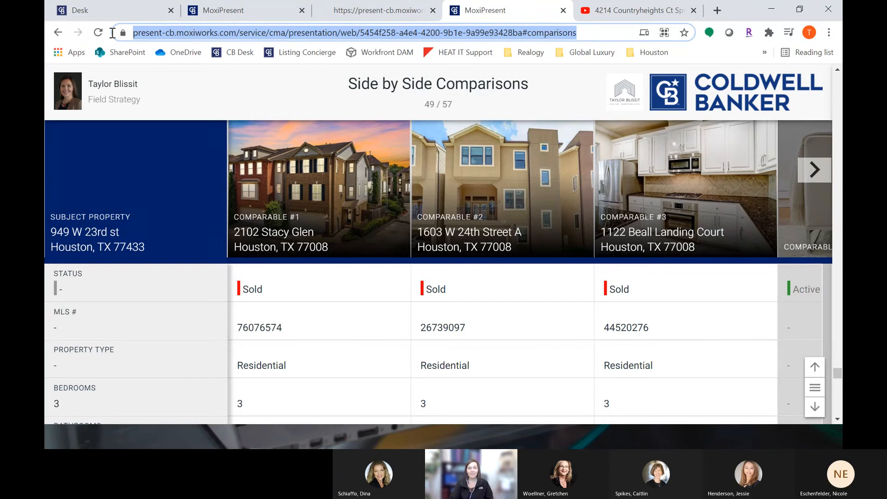
pyautogui.click(363, 10)
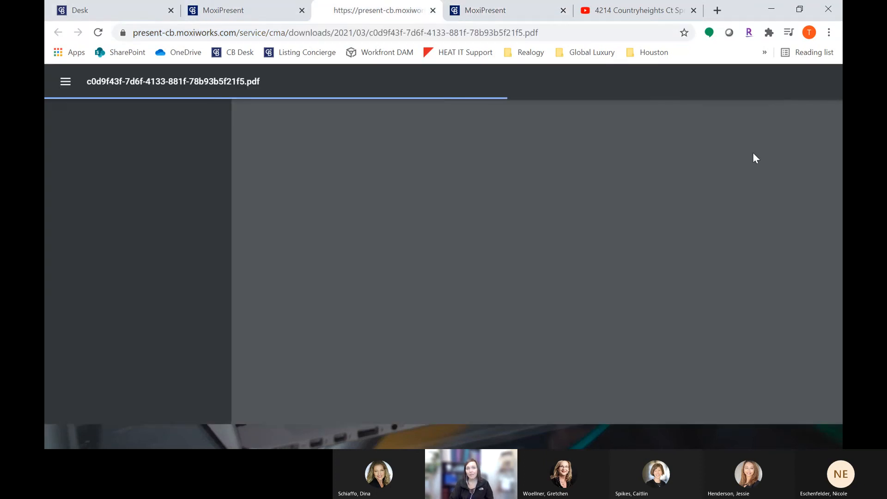
# Step: Open the presentation settings in the editor, review the prepared-for name and office, and close the dialog
pyautogui.click(262, 11)
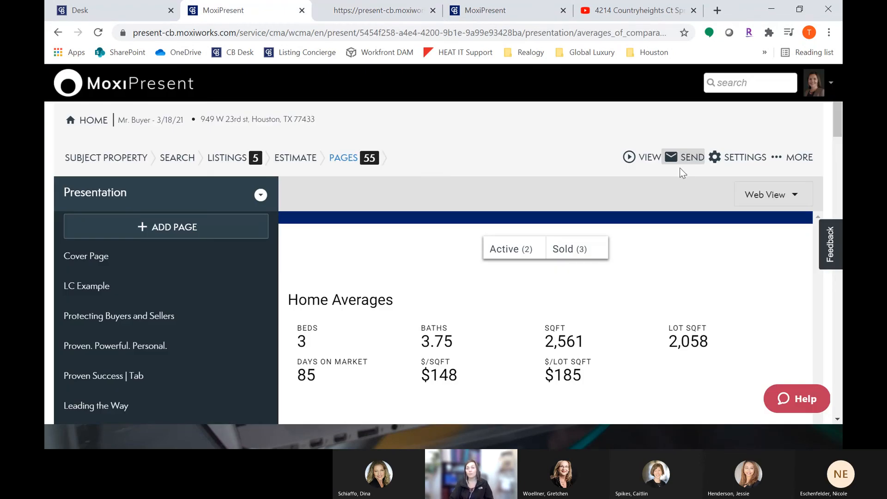
pyautogui.click(744, 159)
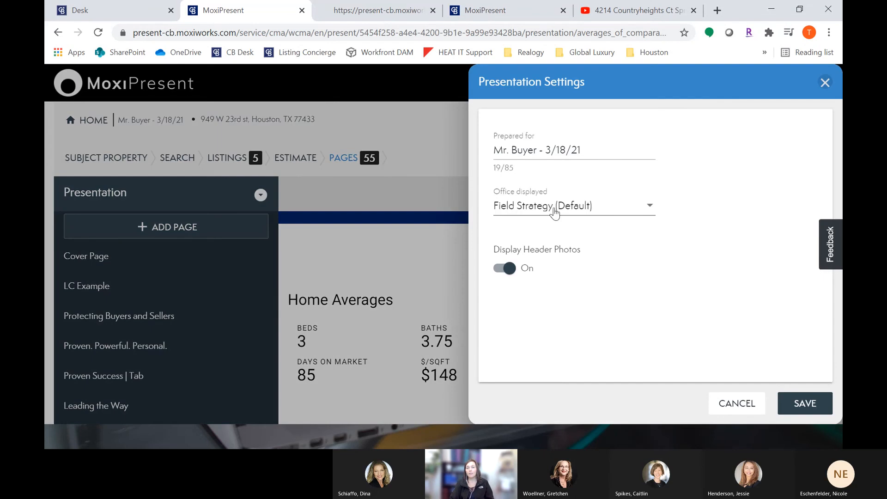
pyautogui.moveTo(505, 144); pyautogui.dragTo(597, 149)
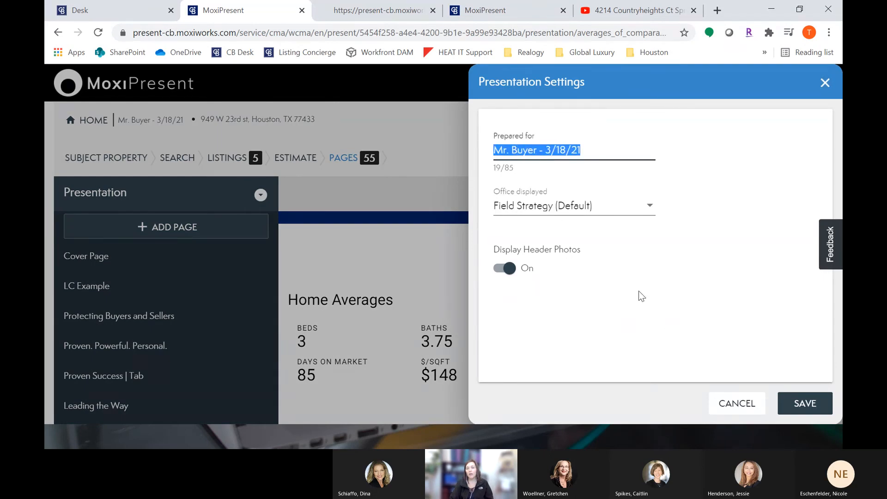
pyautogui.click(824, 83)
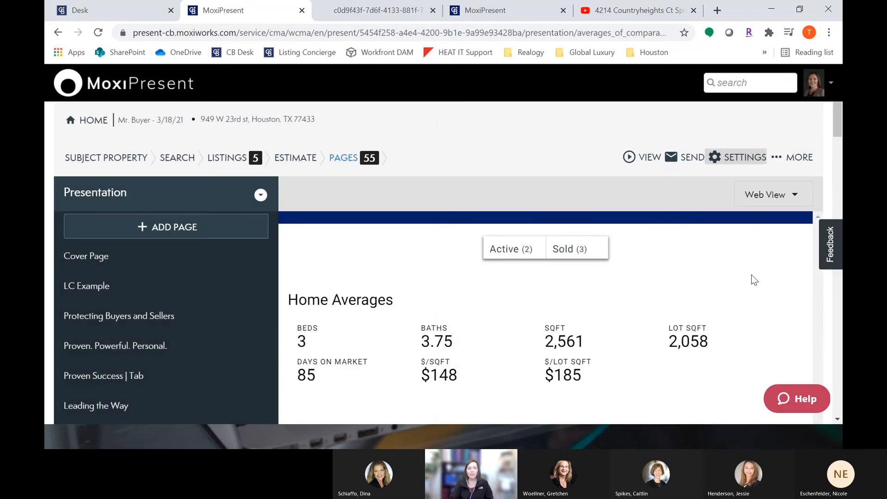
# Step: Go to the presentations home and flip between the web presentation's cover page and the generated PDF
pyautogui.click(91, 92)
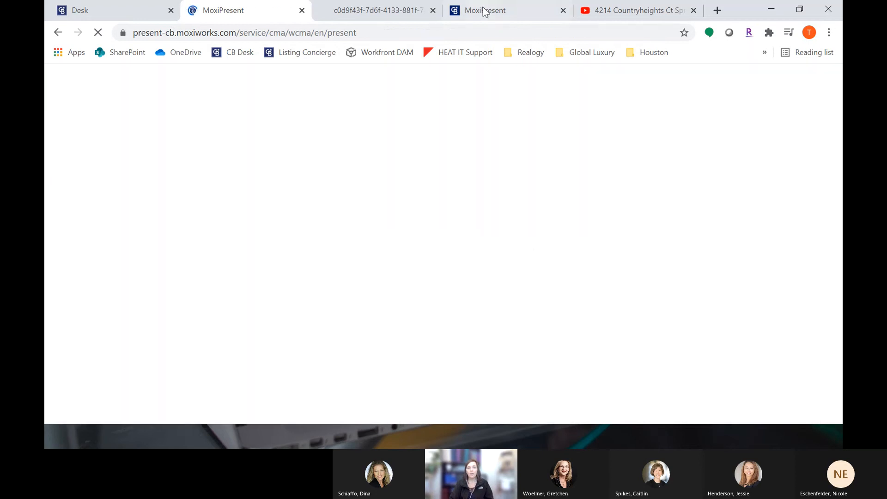
pyautogui.click(496, 11)
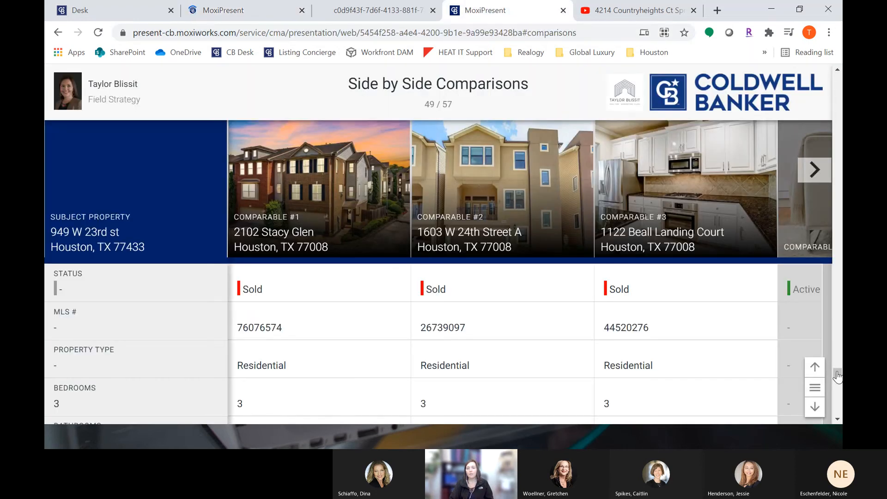
pyautogui.click(815, 388)
pyautogui.moveTo(840, 341); pyautogui.dragTo(838, 88)
pyautogui.click(667, 98)
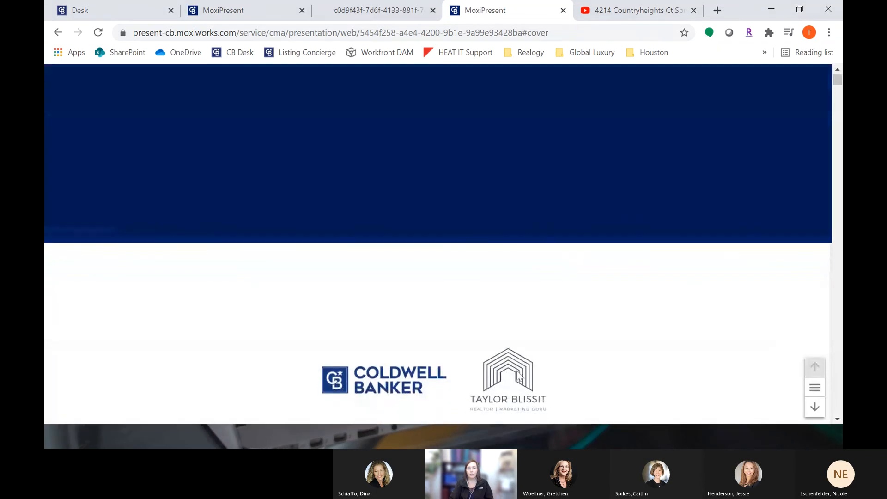
pyautogui.click(382, 17)
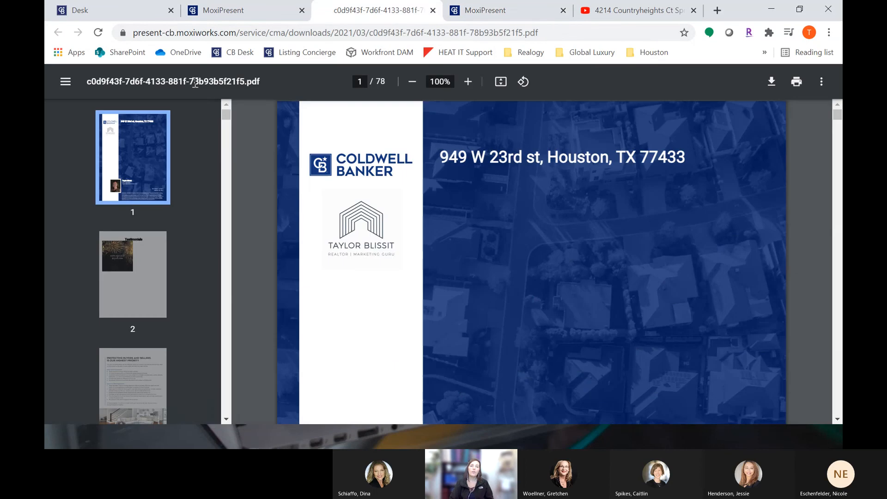
pyautogui.click(226, 19)
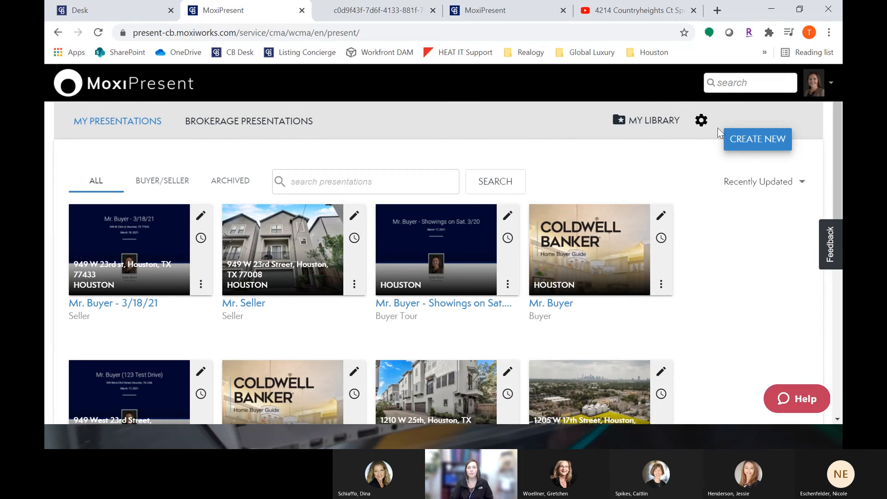
# Step: Open the presentations branding settings and review the primary brand logos and colors
pyautogui.click(701, 123)
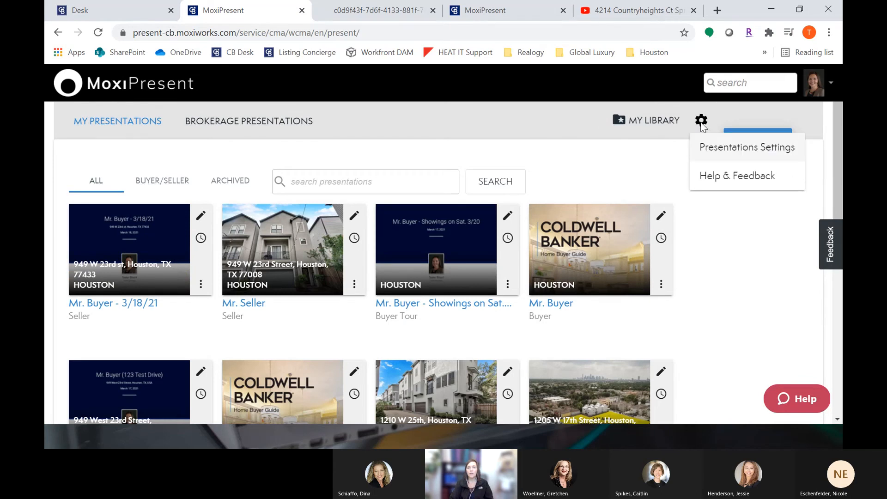
pyautogui.click(724, 154)
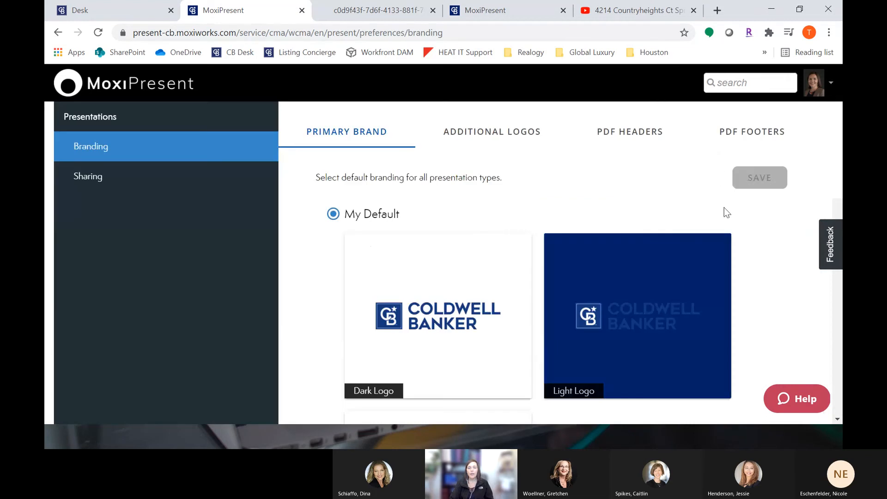
pyautogui.scroll(-1, 748, 349)
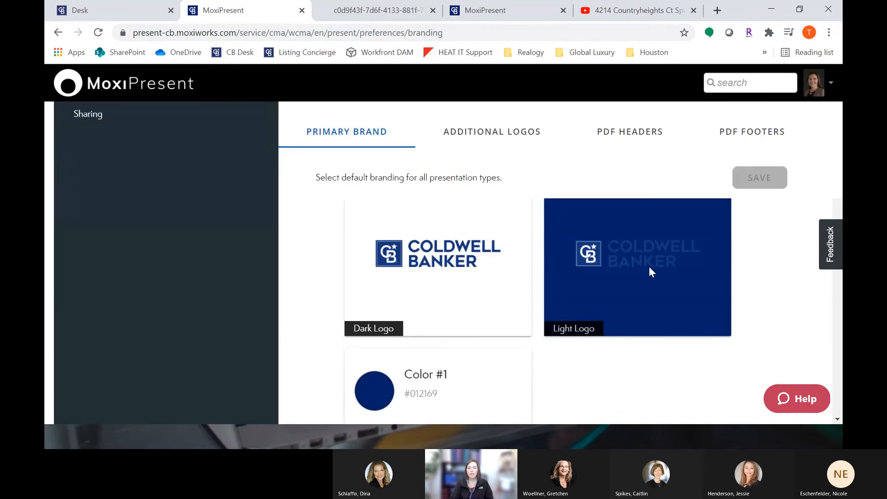
pyautogui.scroll(-4, 627, 259)
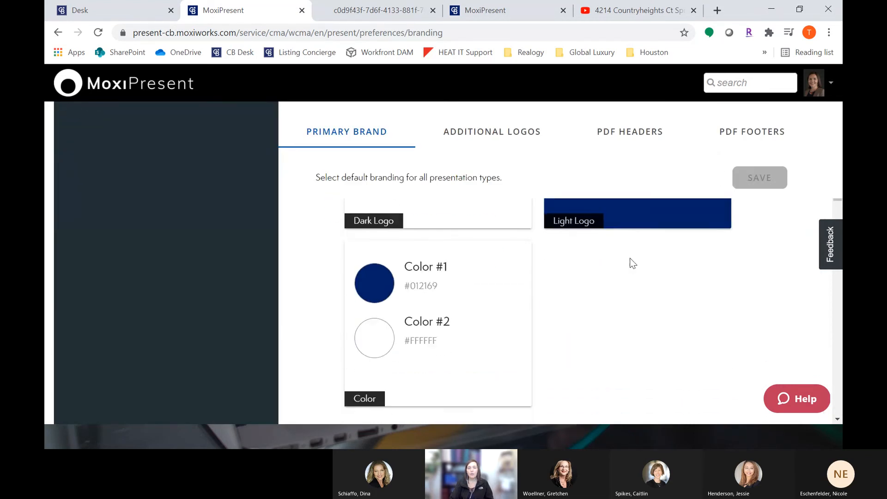
pyautogui.scroll(-2, 630, 258)
pyautogui.scroll(-4, 631, 257)
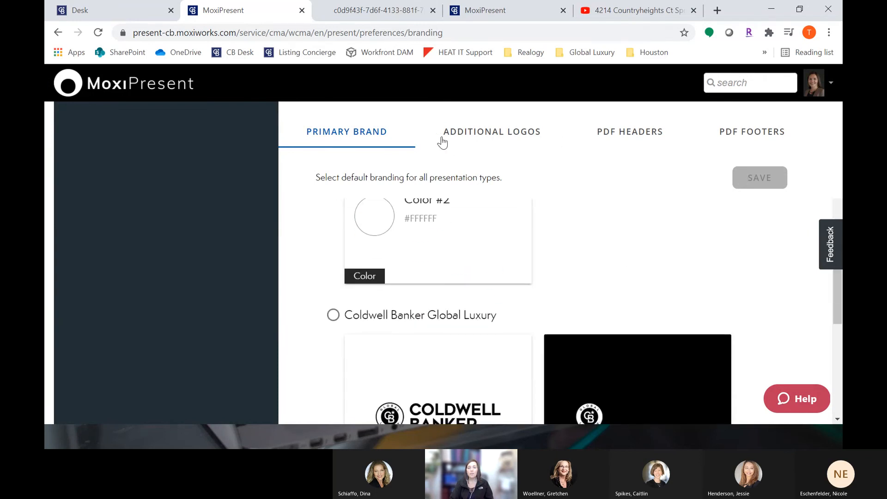
# Step: Review the additional logos options for presentation headers
pyautogui.click(517, 140)
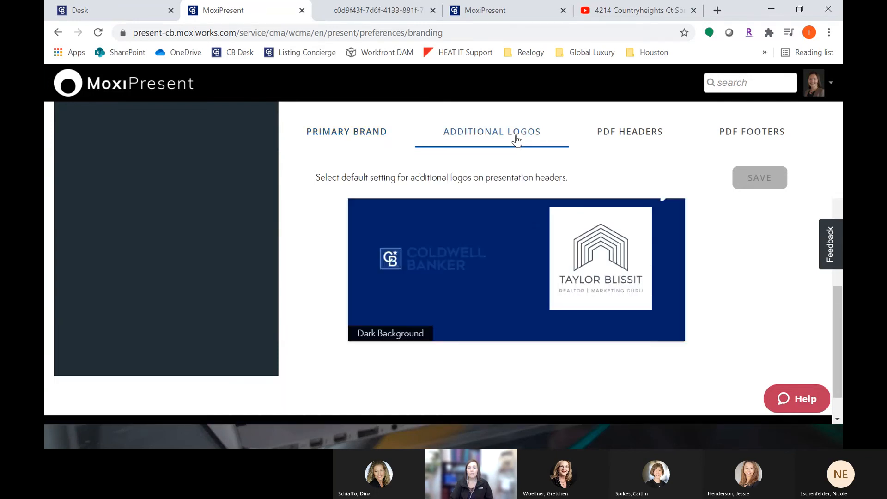
pyautogui.scroll(10, 569, 273)
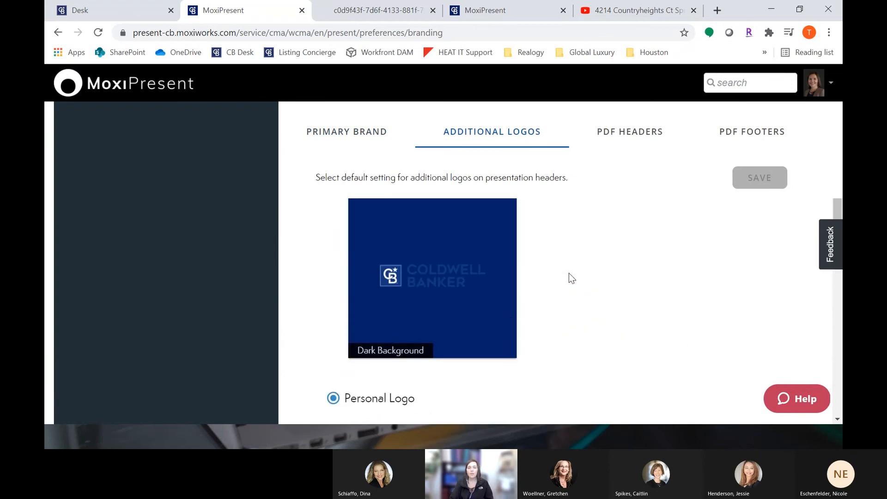
pyautogui.scroll(-3, 570, 274)
pyautogui.scroll(5, 391, 326)
# Step: Switch the additional logo option to None, then back to Personal Logo
pyautogui.click(334, 227)
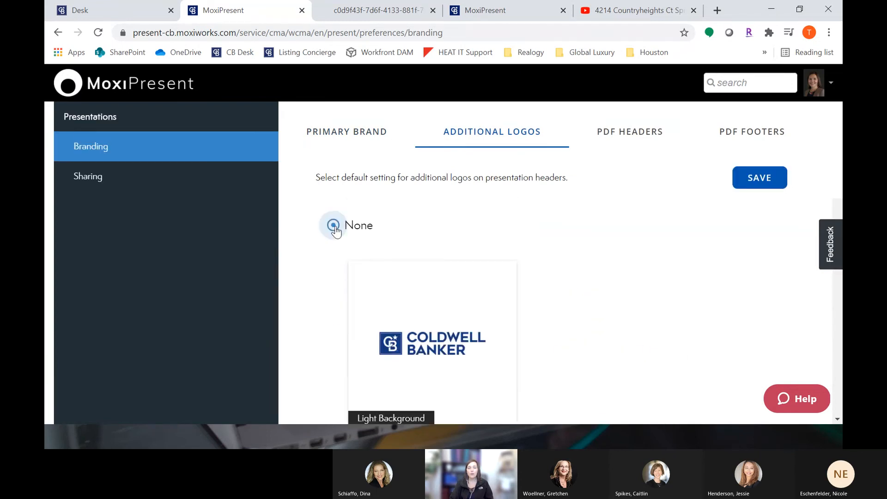
pyautogui.scroll(-5, 335, 230)
pyautogui.scroll(-3, 335, 232)
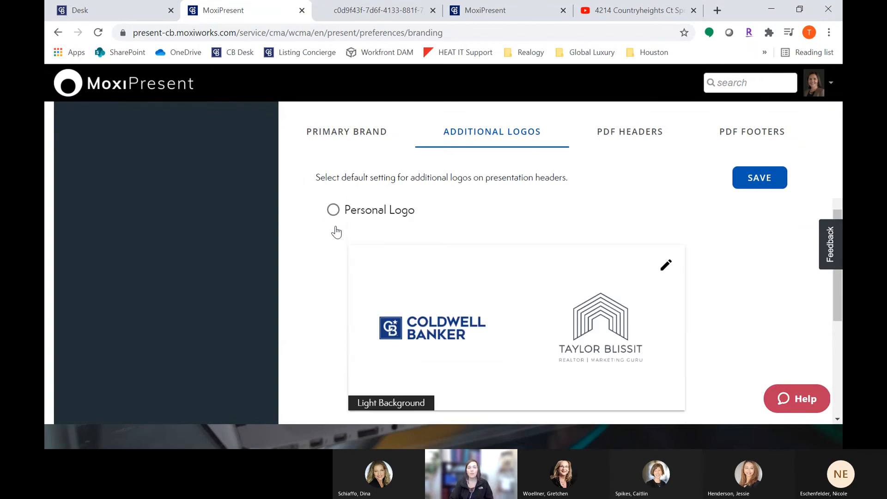
pyautogui.click(333, 210)
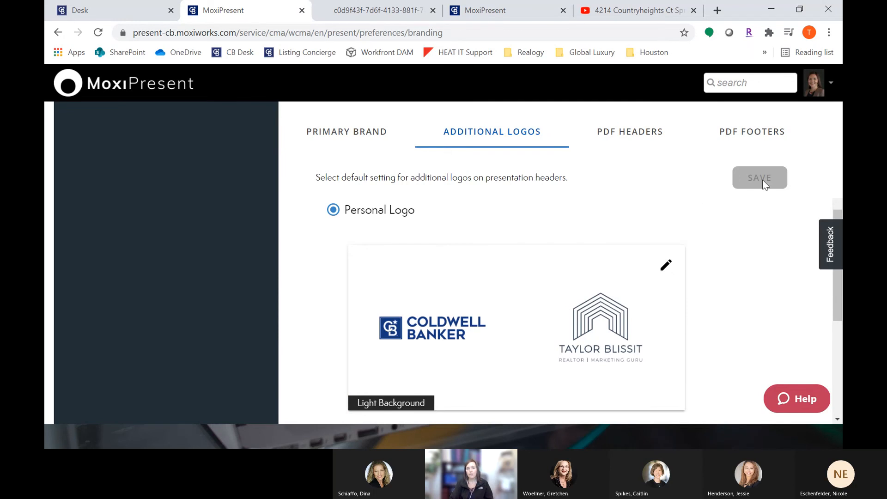
# Step: Scroll through the opening pages of the web presentation to check the header logos, then return to branding settings
pyautogui.scroll(3, 727, 231)
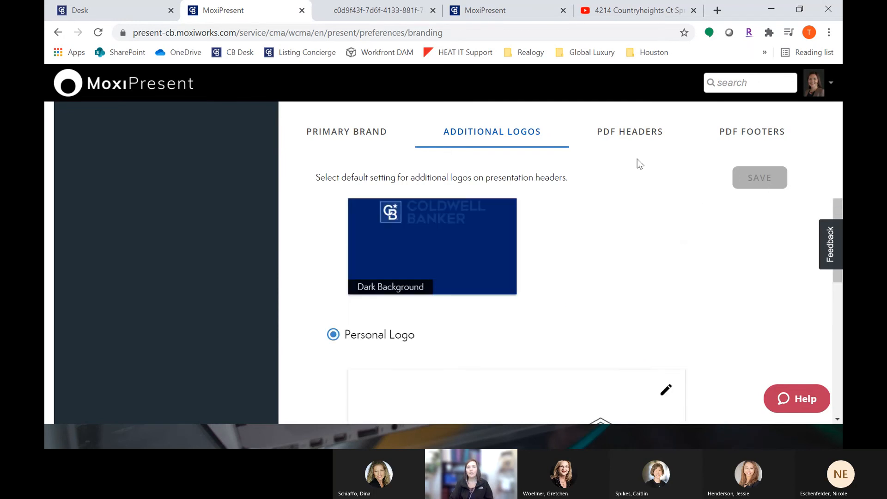
pyautogui.click(493, 10)
pyautogui.scroll(-5, 678, 248)
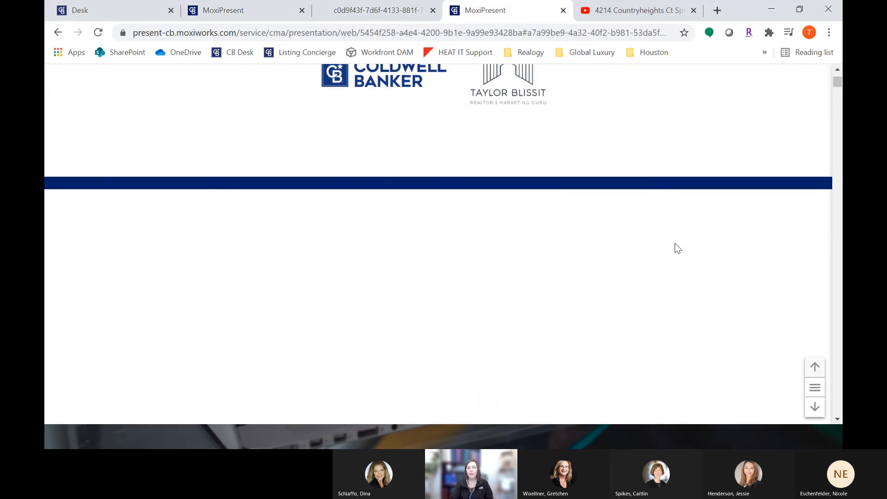
pyautogui.scroll(-4, 677, 243)
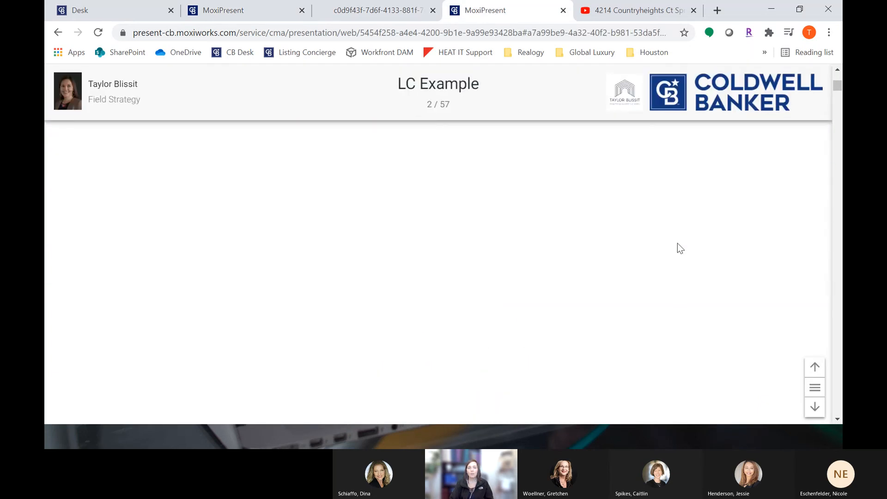
pyautogui.scroll(-3, 202, 263)
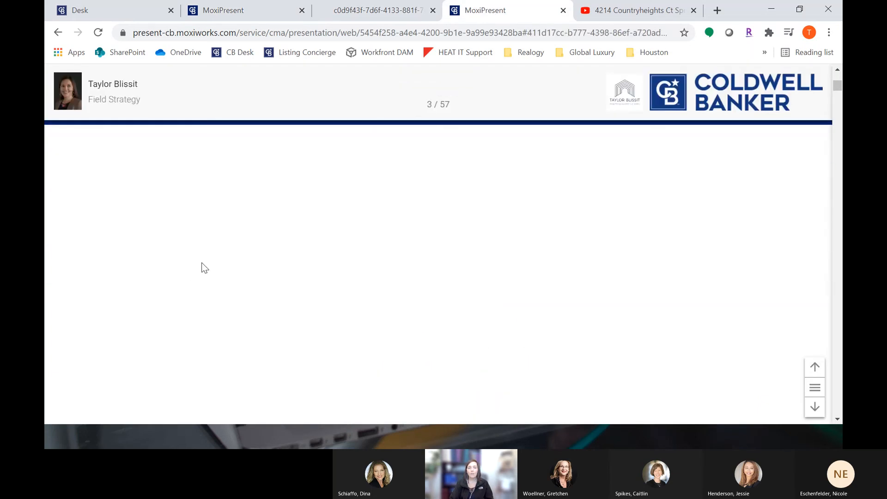
pyautogui.scroll(-10, 400, 250)
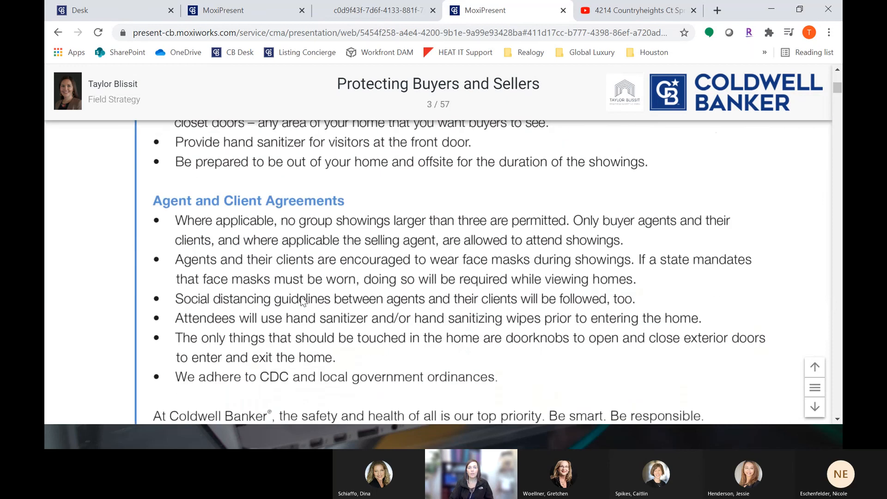
pyautogui.click(254, 10)
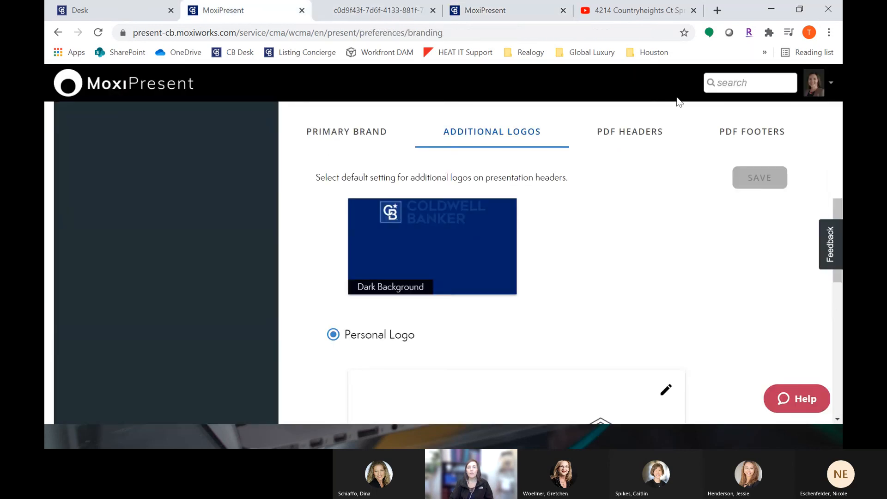
# Step: Open the My Account profile from the user menu, then return to the branding settings
pyautogui.click(814, 92)
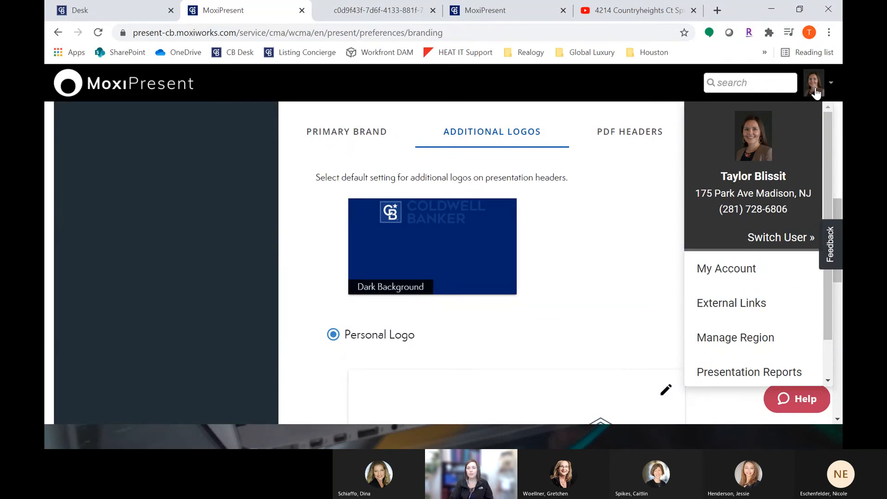
pyautogui.click(730, 271)
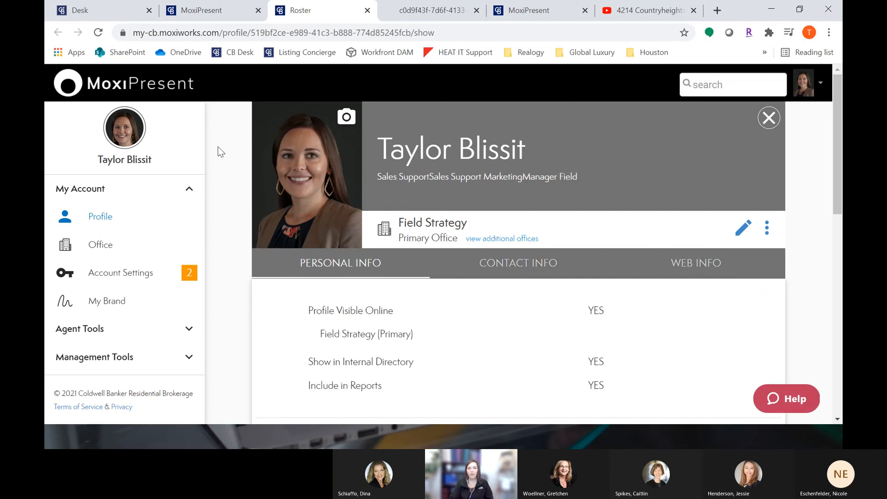
pyautogui.click(209, 10)
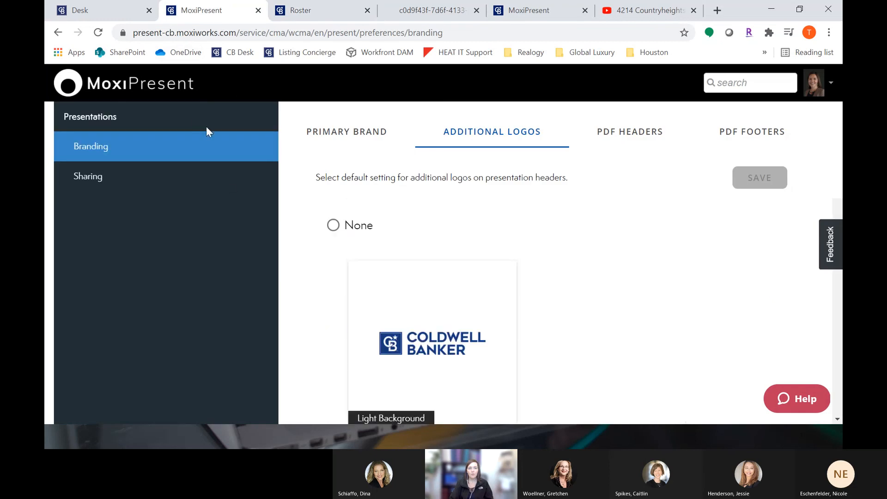
# Step: Jump to the agent's profile page in the web presentation using its page menu
pyautogui.click(530, 9)
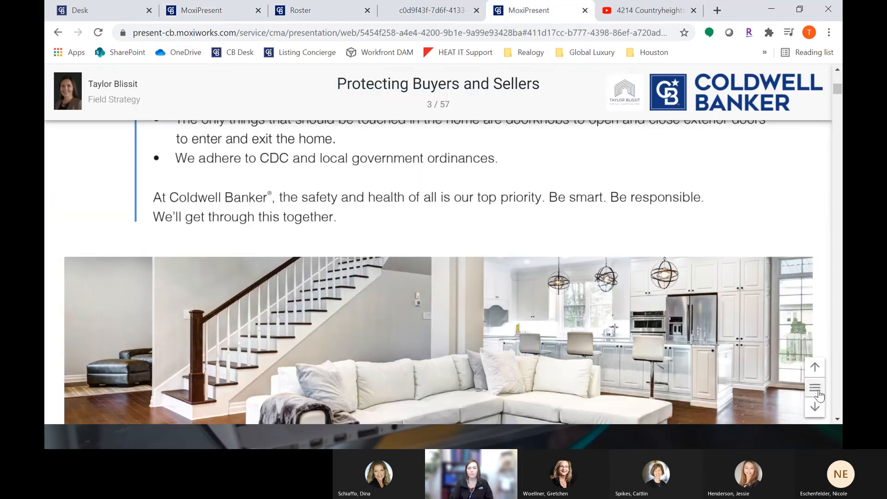
pyautogui.click(815, 400)
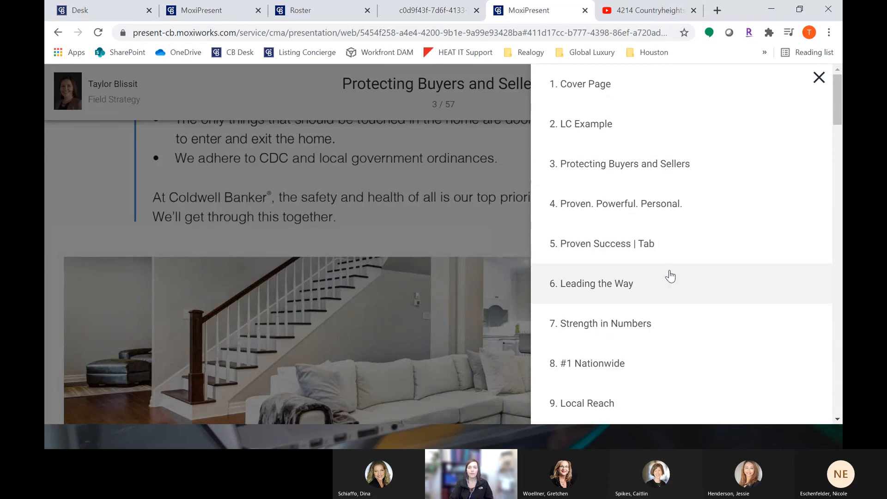
pyautogui.scroll(-3, 670, 276)
pyautogui.click(609, 333)
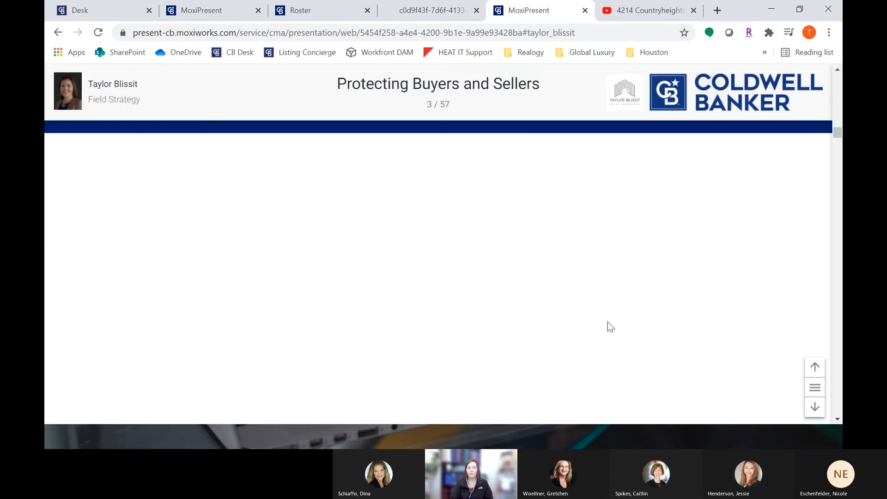
# Step: Open the Harris County market report link on the agent's profile page
pyautogui.scroll(-3, 219, 243)
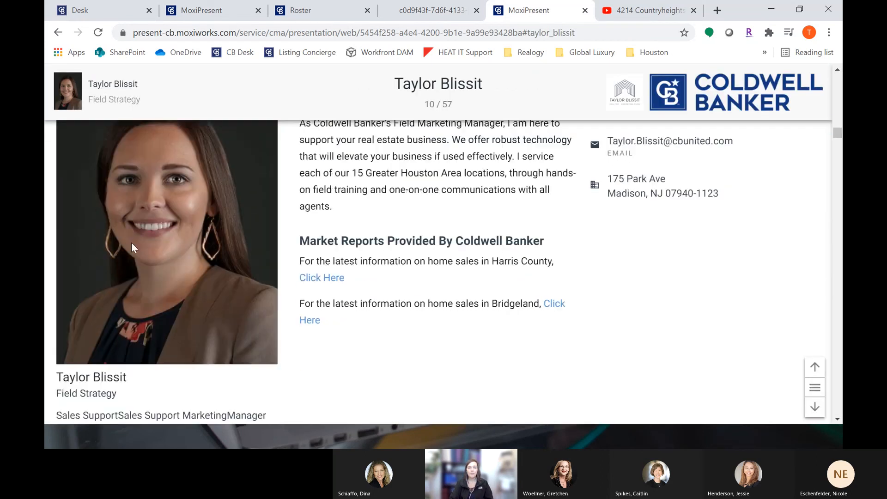
pyautogui.scroll(3, 262, 326)
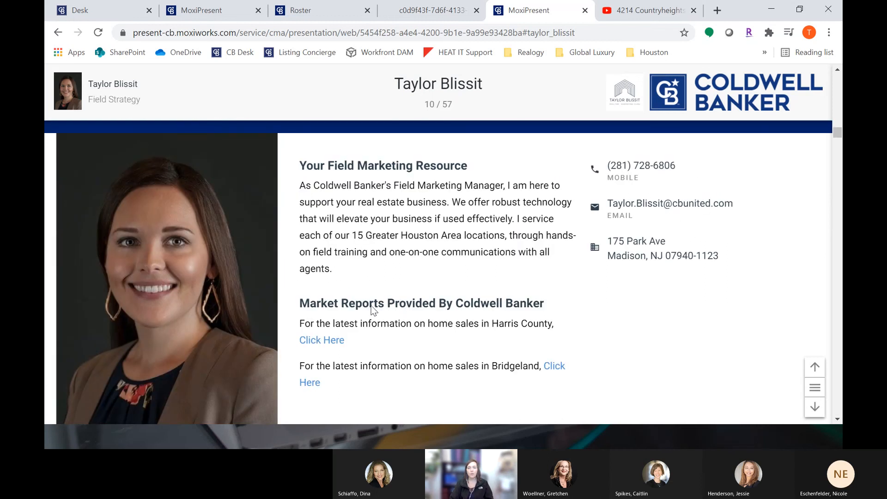
pyautogui.scroll(-1, 372, 309)
pyautogui.moveTo(345, 279); pyautogui.dragTo(299, 278)
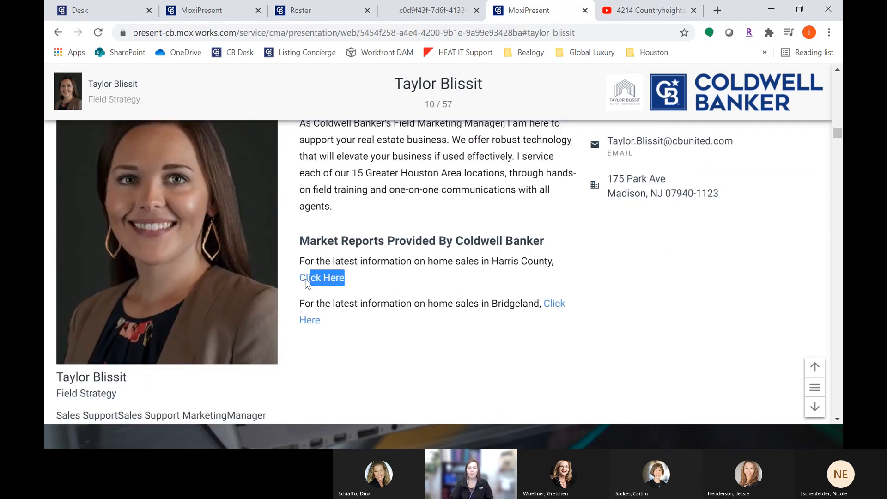
pyautogui.click(296, 277)
pyautogui.click(331, 279)
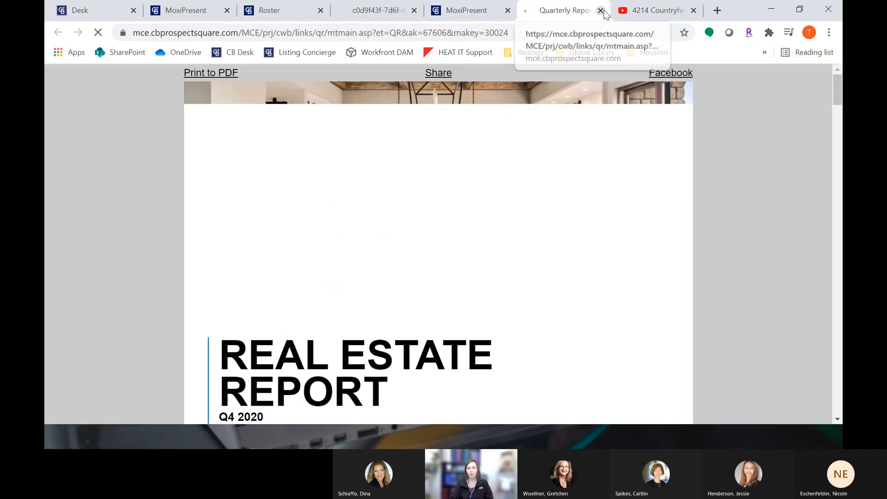
# Step: Close the market report tab, return to the agent's profile and open it for editing
pyautogui.click(601, 11)
pyautogui.click(276, 10)
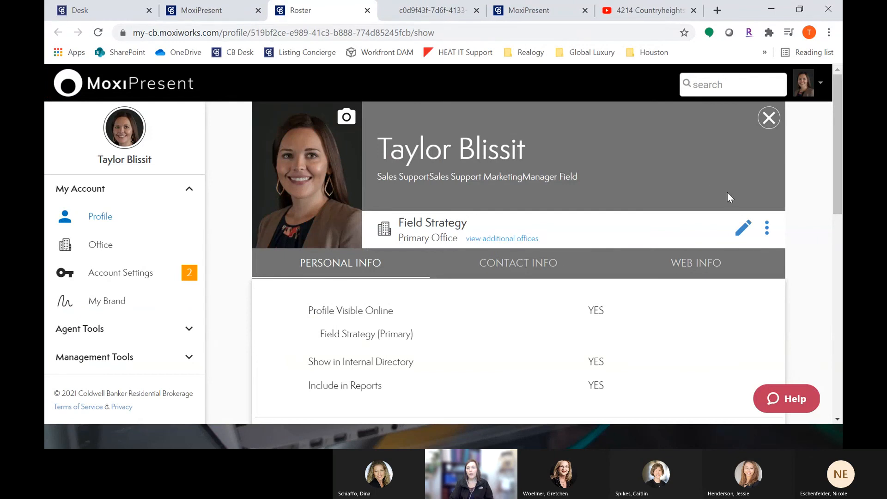
pyautogui.click(744, 226)
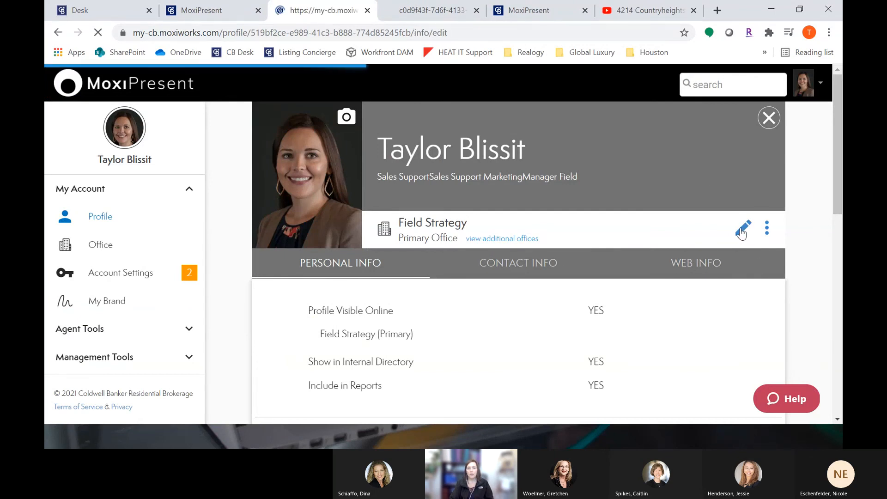
# Step: Review the personal info and contact info fields of the edit profile form
pyautogui.scroll(-3, 741, 229)
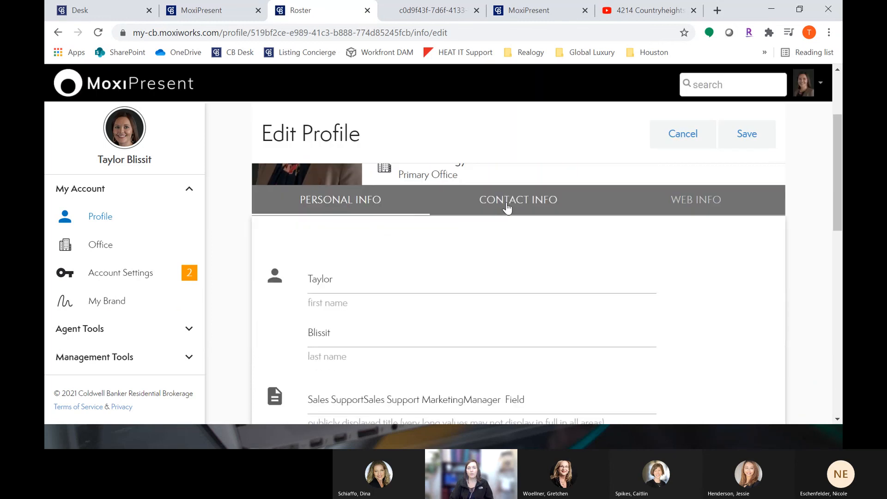
pyautogui.scroll(-4, 412, 275)
pyautogui.scroll(-1, 374, 298)
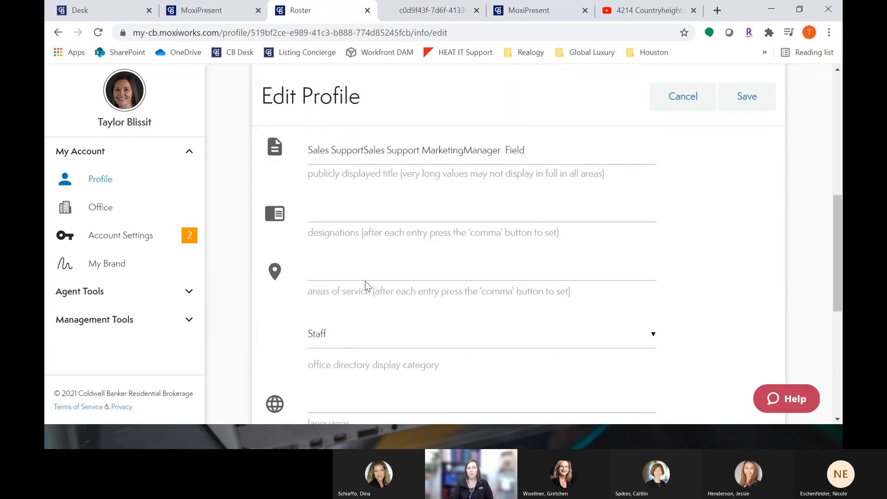
pyautogui.scroll(-3, 467, 292)
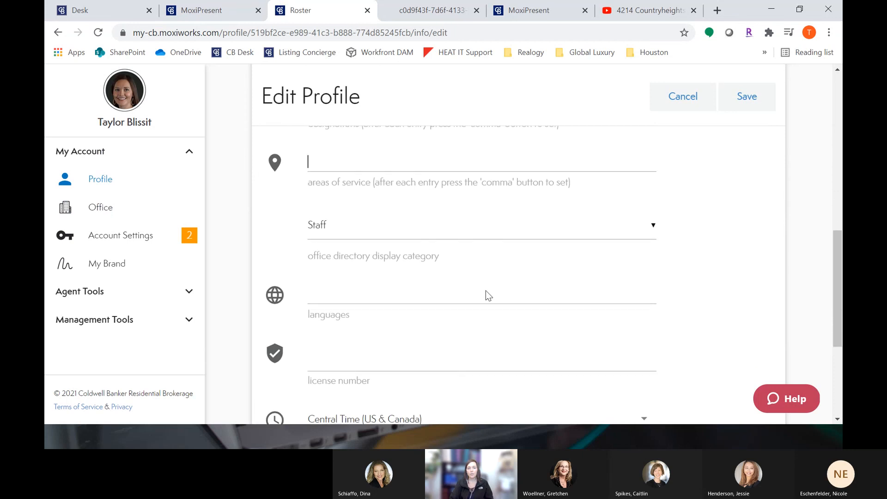
pyautogui.scroll(10, 486, 291)
pyautogui.click(515, 258)
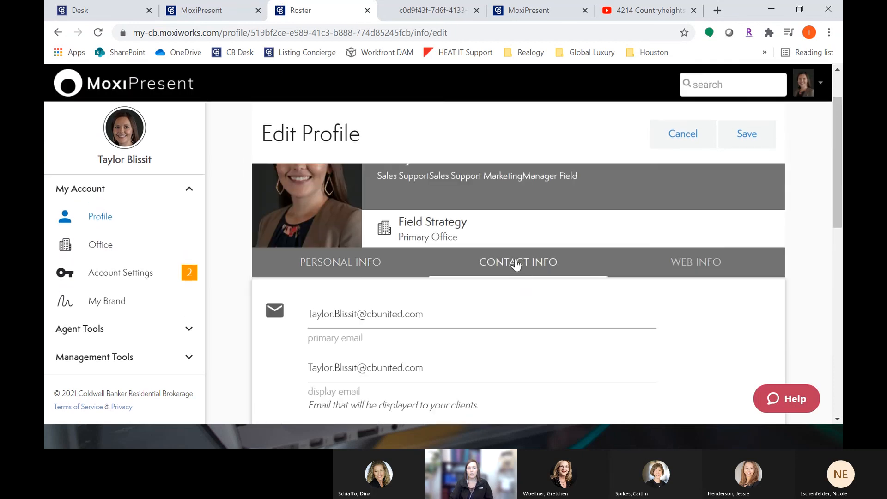
pyautogui.scroll(-1, 509, 263)
pyautogui.scroll(-6, 464, 284)
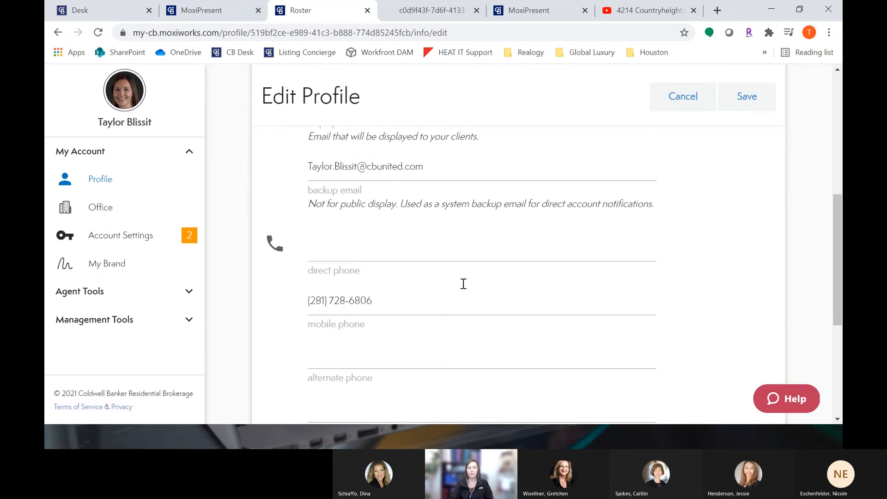
pyautogui.scroll(8, 502, 303)
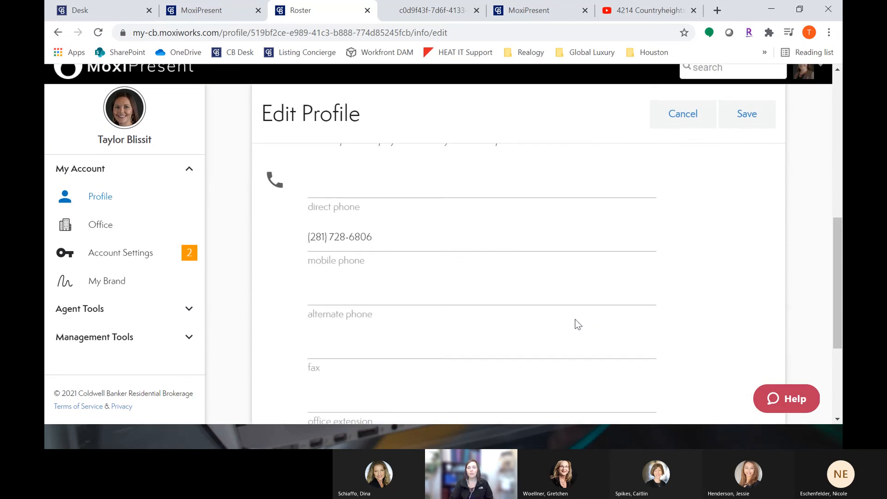
pyautogui.scroll(2, 604, 306)
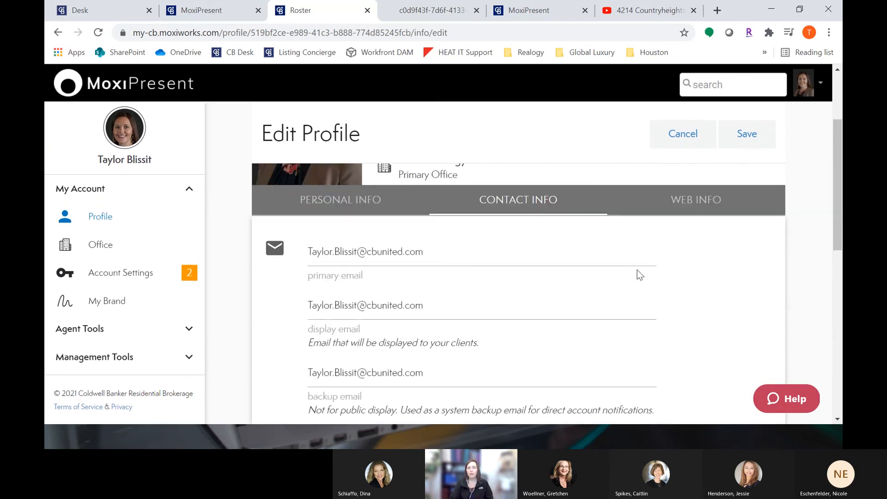
# Step: Open the web info section and examine the About Me headings and the first paragraph's title
pyautogui.click(714, 204)
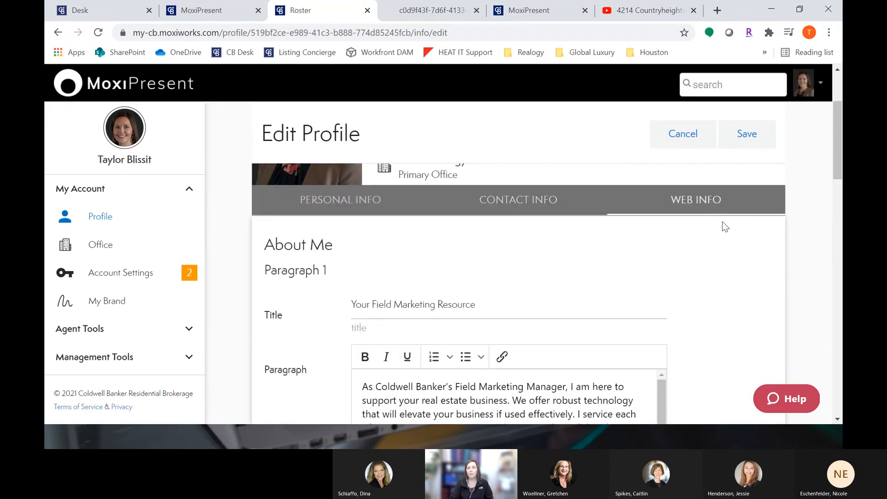
pyautogui.scroll(-4, 730, 260)
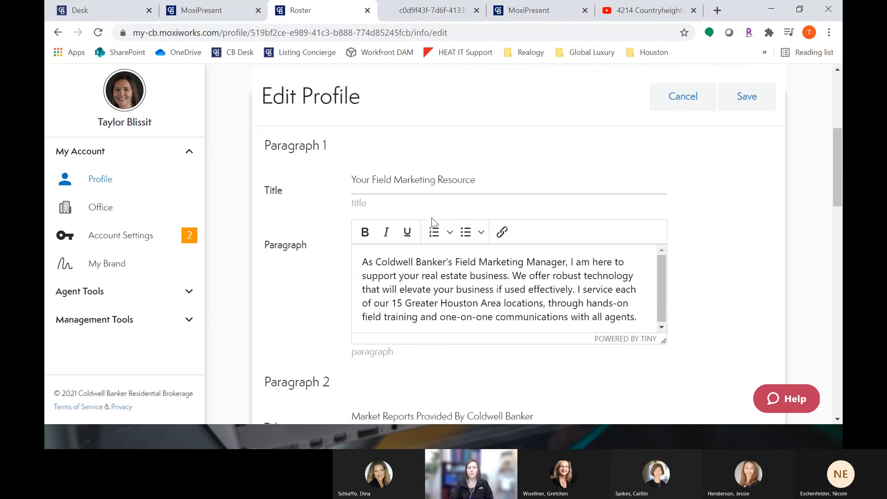
pyautogui.scroll(1, 309, 196)
pyautogui.moveTo(263, 182); pyautogui.dragTo(359, 191)
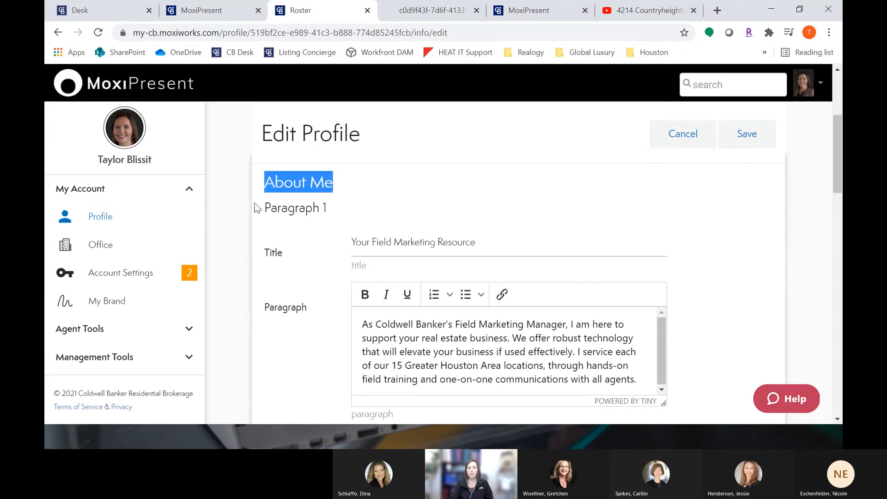
pyautogui.moveTo(261, 208); pyautogui.dragTo(349, 209)
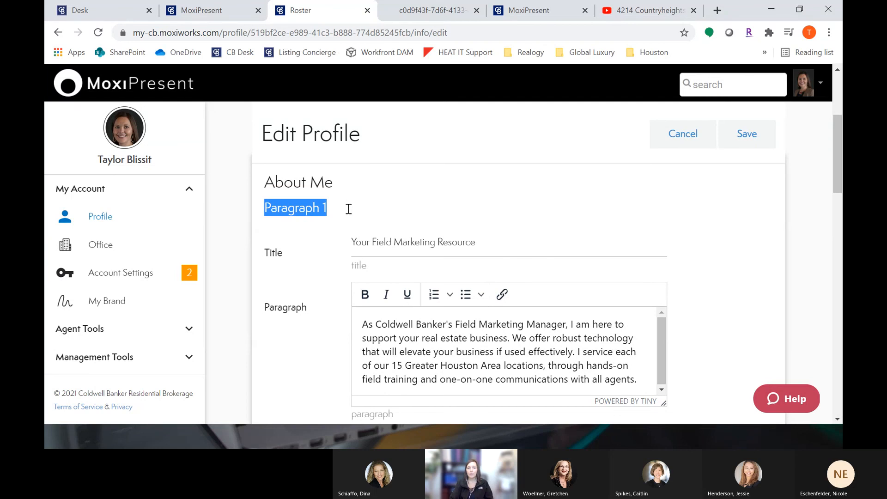
pyautogui.moveTo(355, 242); pyautogui.dragTo(495, 246)
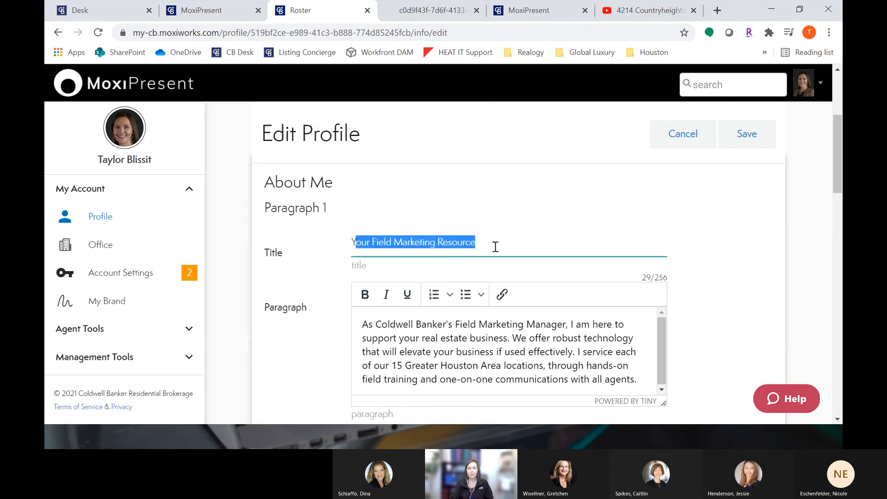
pyautogui.click(495, 247)
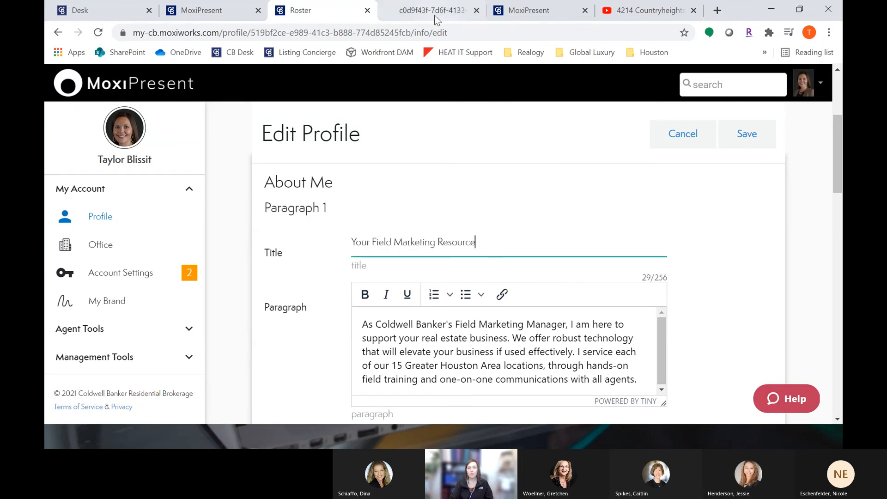
# Step: Compare the matching title on the web presentation's agent profile page, then return to the profile editor
pyautogui.click(434, 14)
pyautogui.click(529, 10)
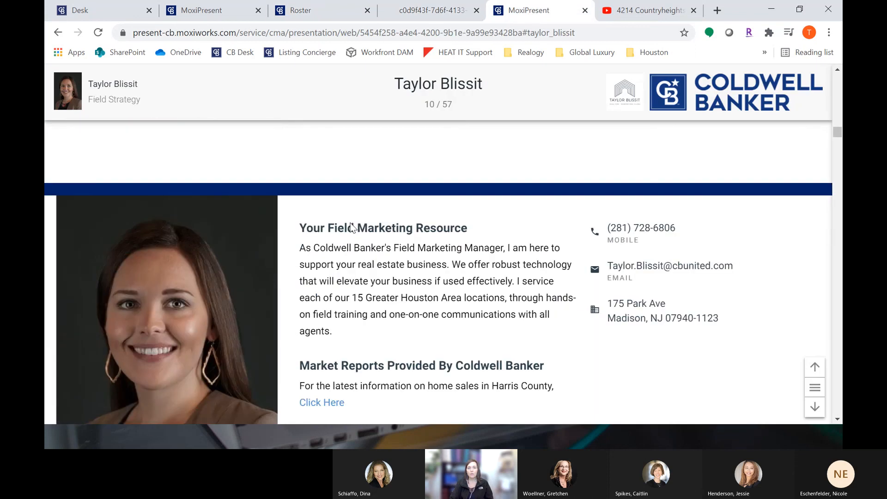
pyautogui.moveTo(318, 233); pyautogui.dragTo(454, 226)
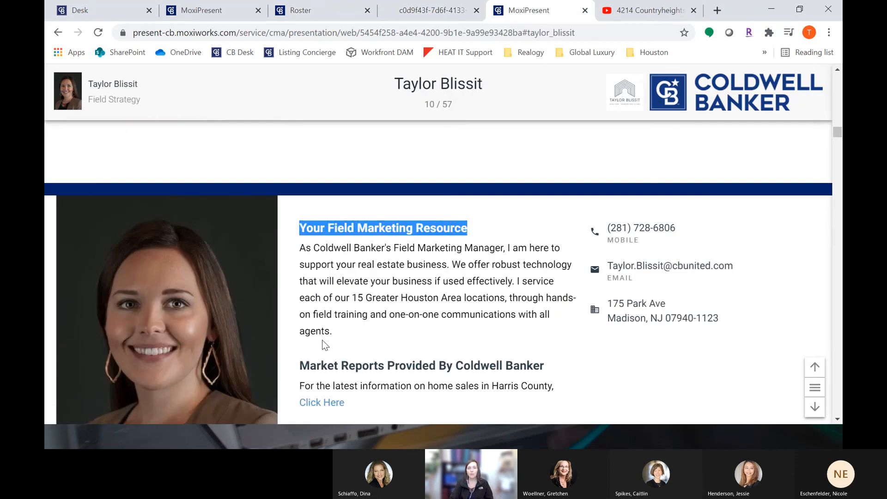
pyautogui.click(300, 11)
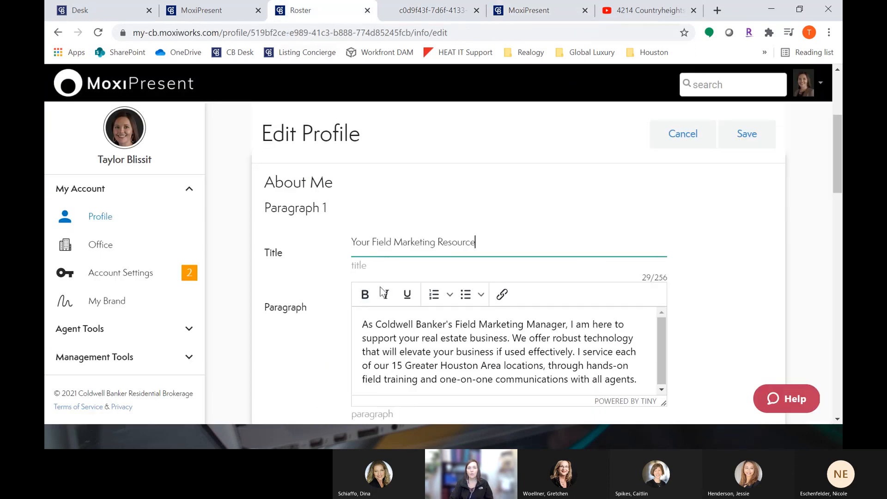
# Step: Add a third About Me paragraph to the web info and save the profile
pyautogui.click(368, 320)
pyautogui.scroll(-5, 731, 283)
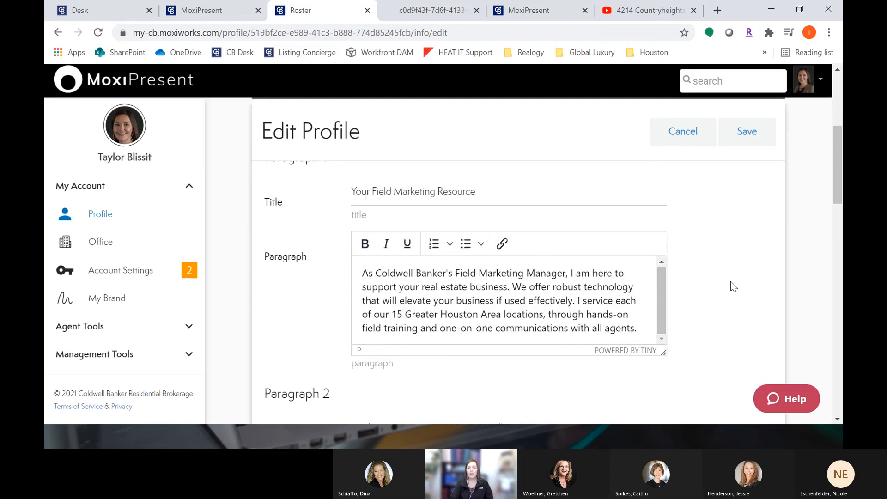
pyautogui.scroll(-1, 733, 287)
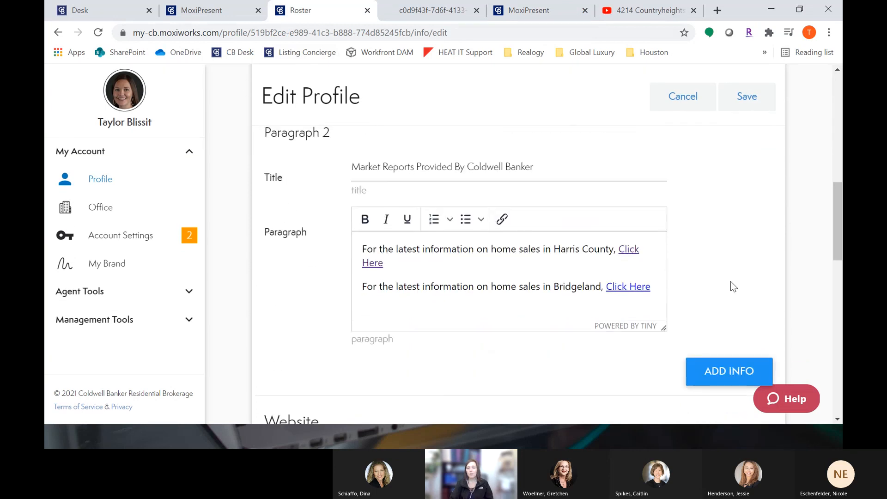
pyautogui.scroll(-1, 720, 370)
pyautogui.click(729, 311)
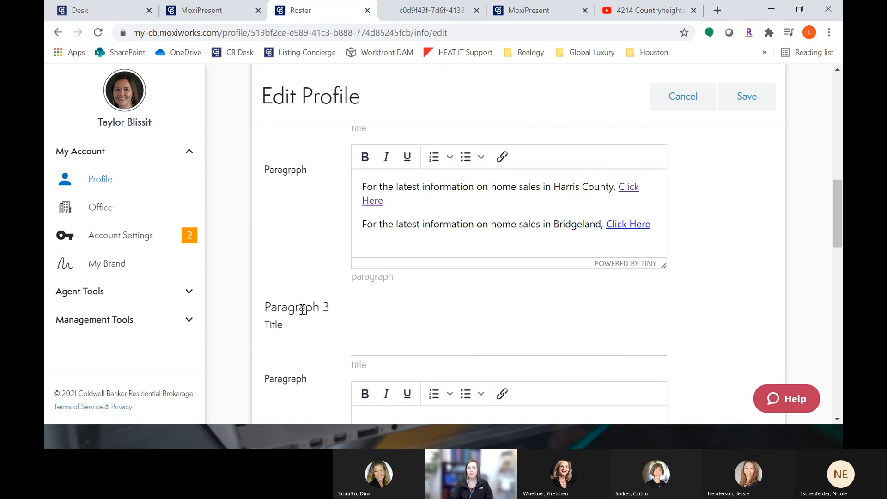
pyautogui.moveTo(269, 308); pyautogui.dragTo(374, 313)
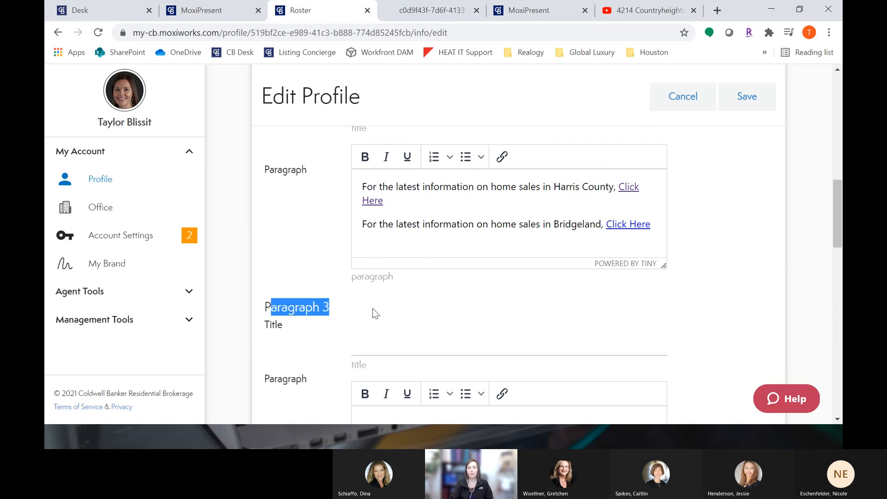
pyautogui.scroll(1, 372, 309)
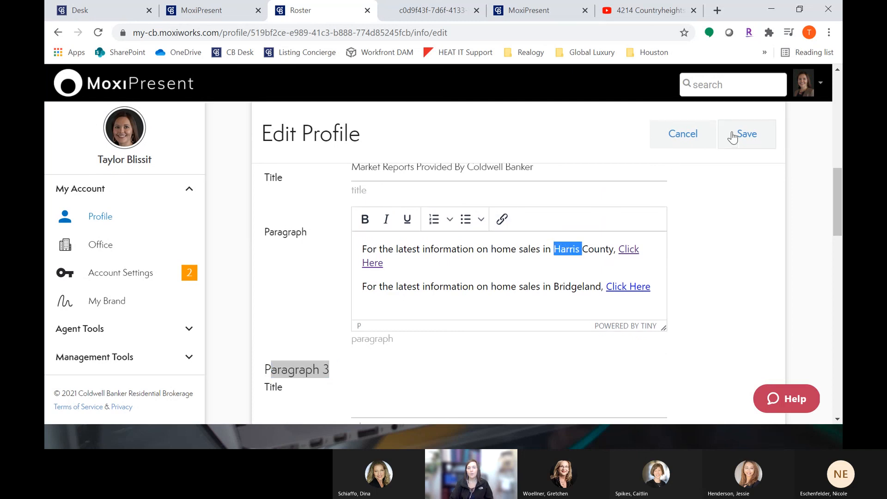
pyautogui.click(748, 137)
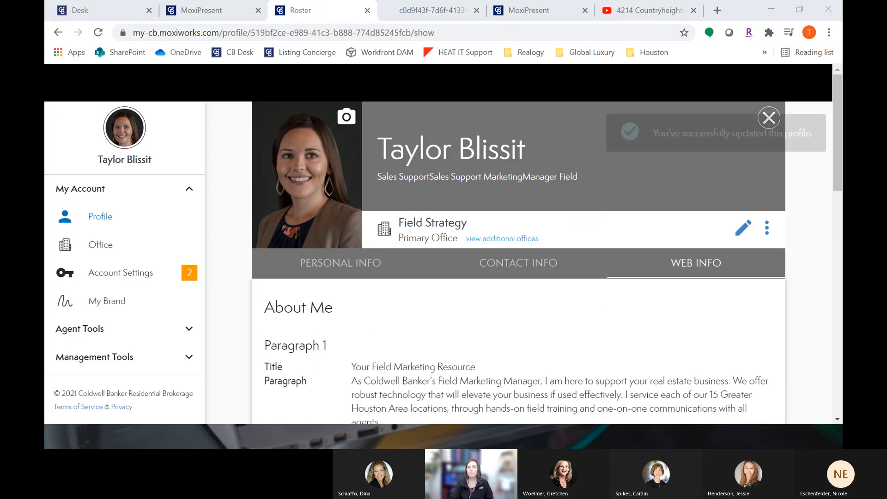
# Step: Return to the MoxiPresent presentations list and open the options menu of the Mr. Buyer - 3/18/21 presentation
pyautogui.click(221, 9)
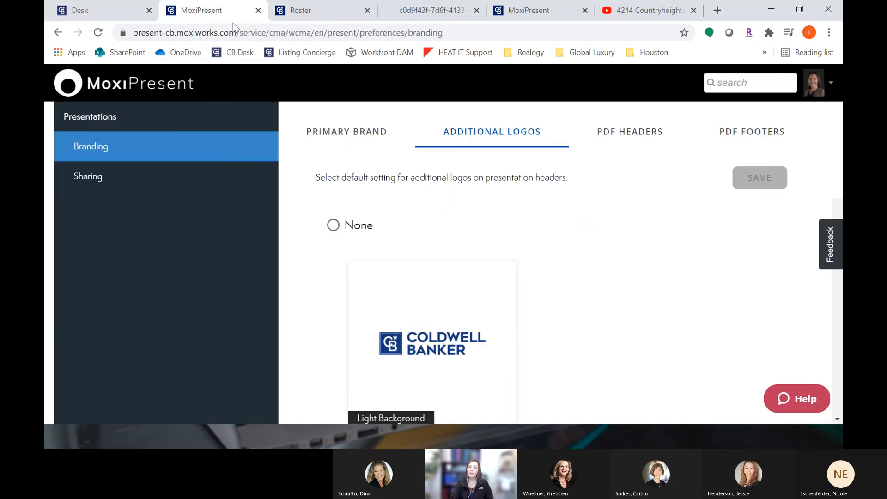
pyautogui.click(120, 86)
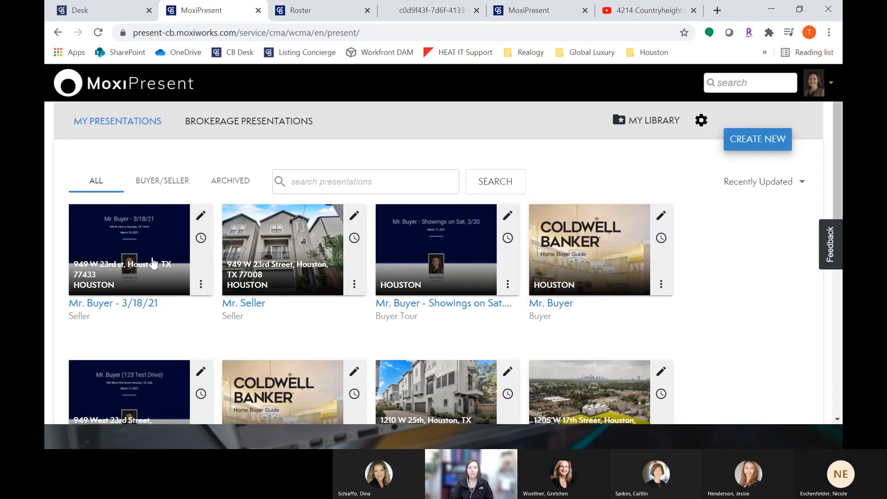
pyautogui.click(200, 284)
pyautogui.moveTo(218, 265)
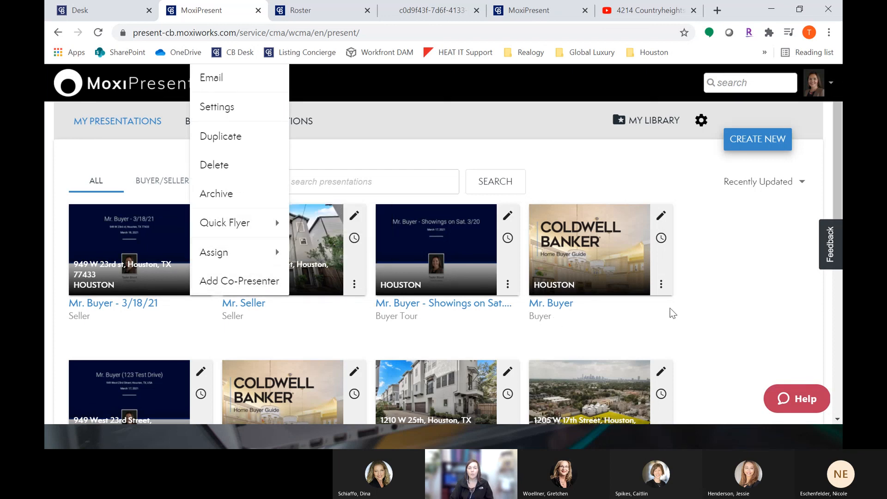
# Step: Scroll through the presentations list and review the Quick Flyer and Assign options in the first presentation's menu
pyautogui.scroll(-6, 697, 329)
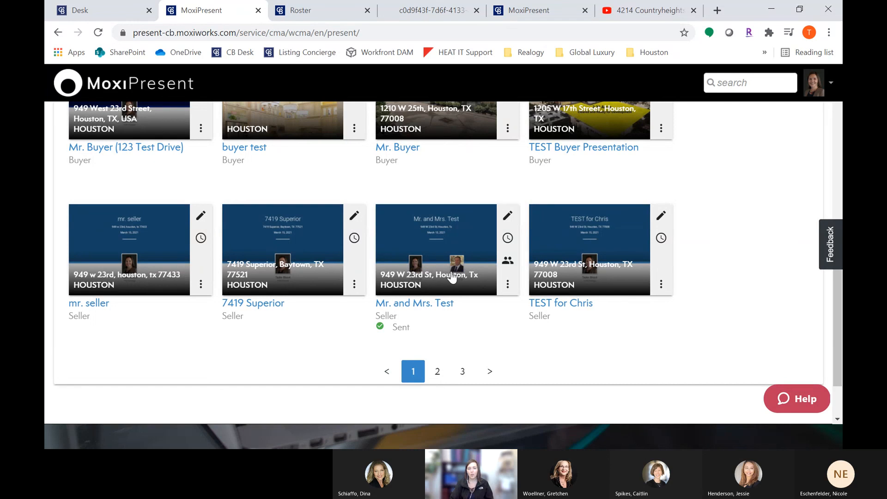
pyautogui.scroll(1, 455, 287)
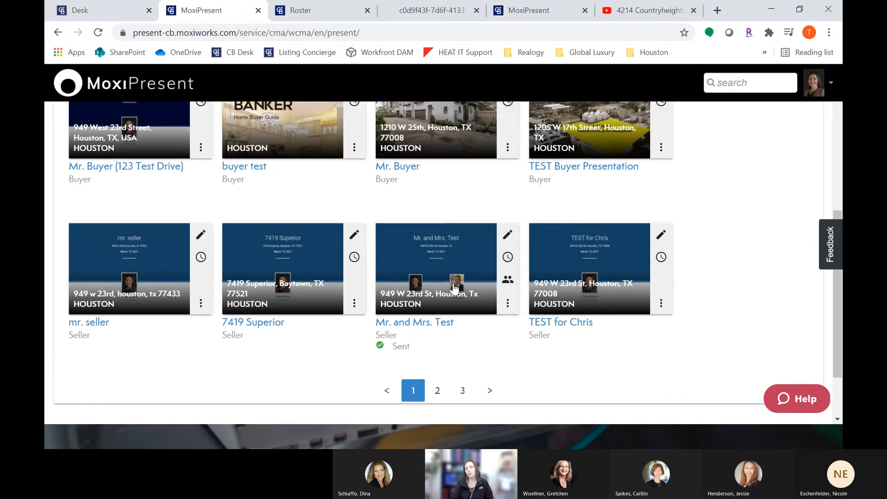
pyautogui.scroll(5, 455, 288)
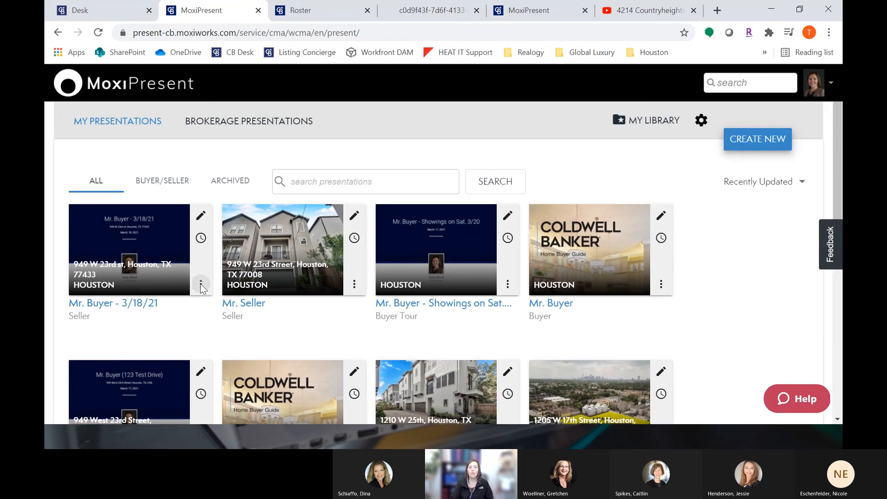
pyautogui.click(201, 285)
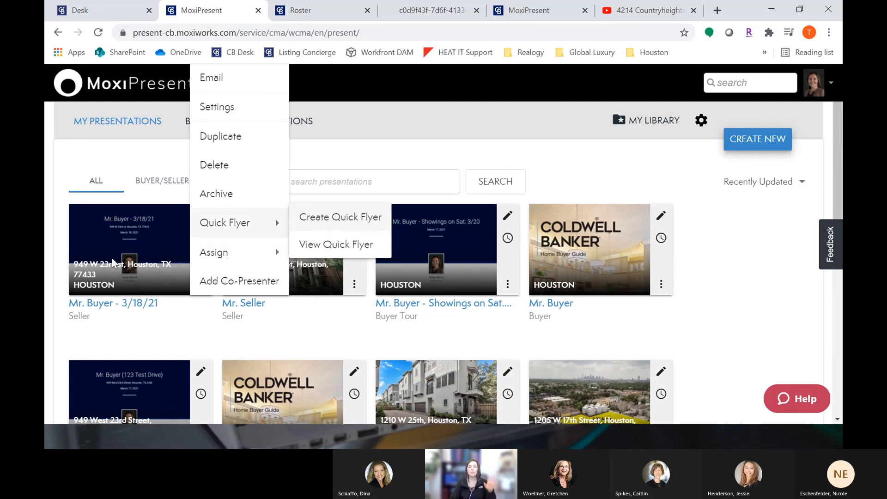
pyautogui.moveTo(277, 253)
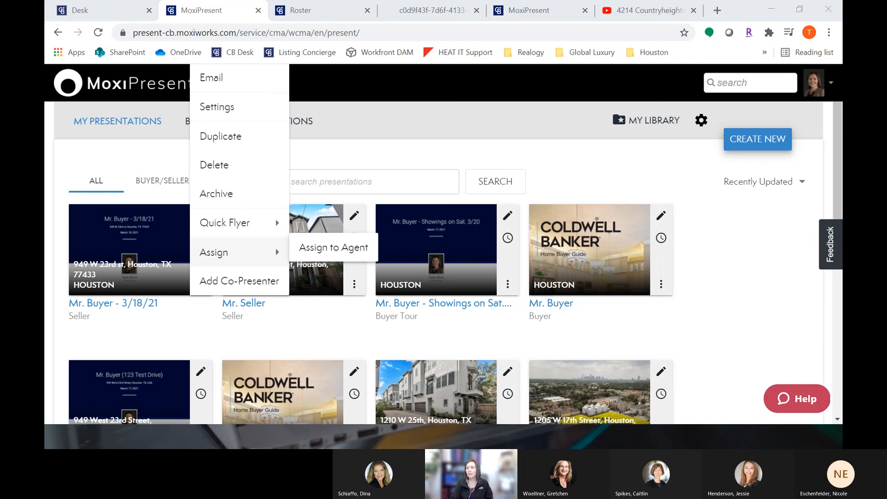
pyautogui.click(718, 298)
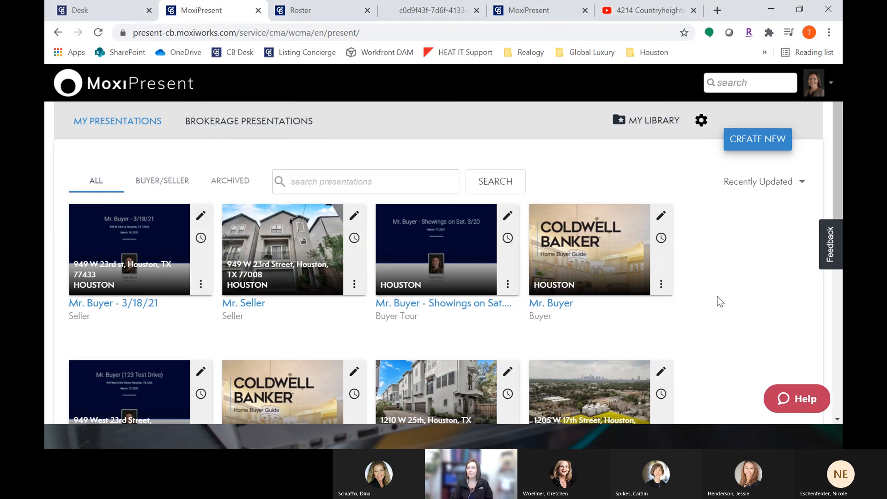